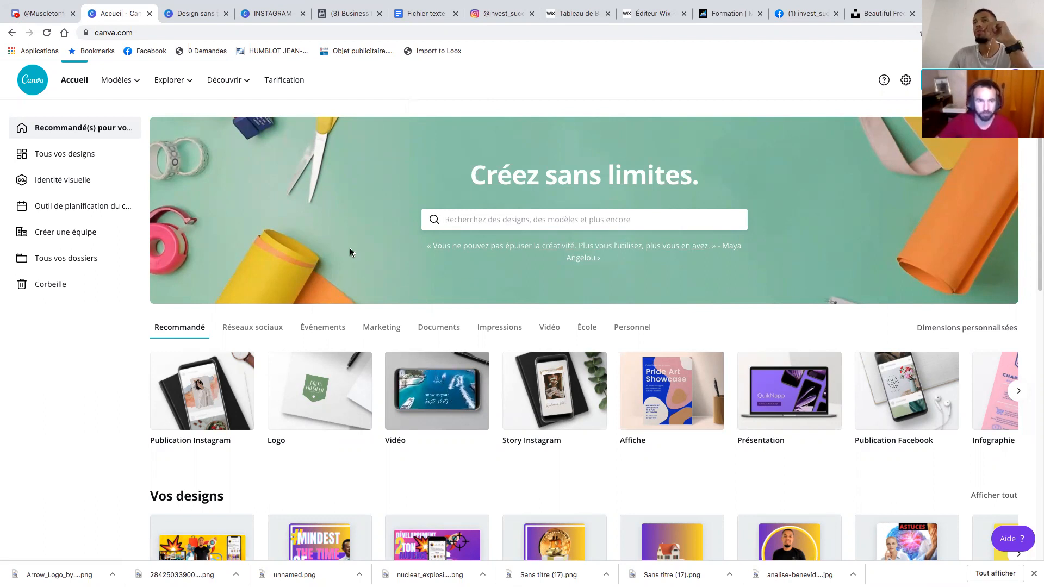
{"action": "scroll", "coordinate": [350, 252], "scroll_direction": "down", "scroll_amount": 2}
{"action": "scroll", "coordinate": [354, 237], "scroll_direction": "up", "scroll_amount": 2}
{"action": "scroll", "coordinate": [354, 241], "scroll_direction": "down", "scroll_amount": 1}
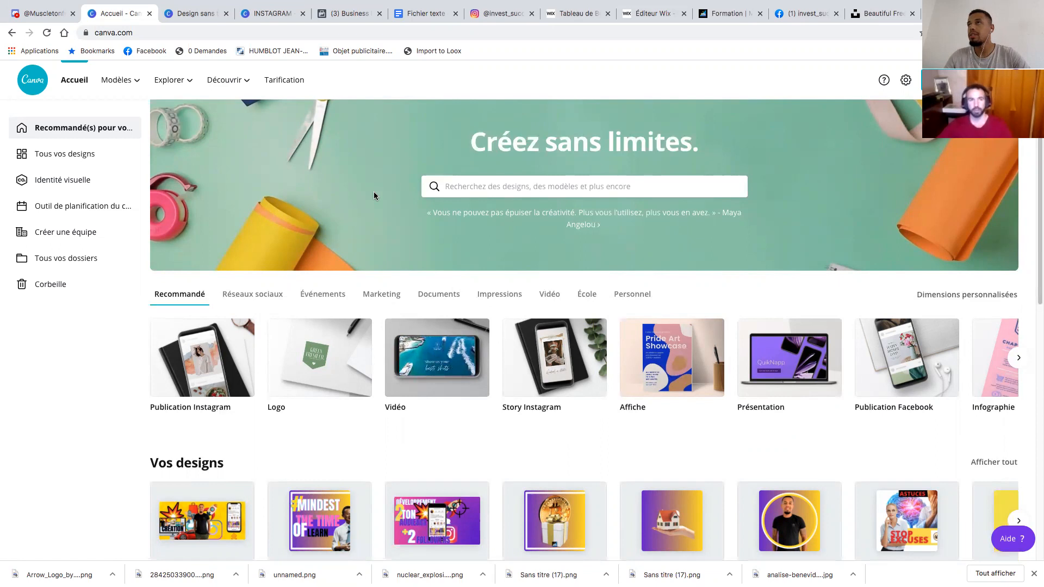
{"action": "key", "text": "ctrl+Left"}
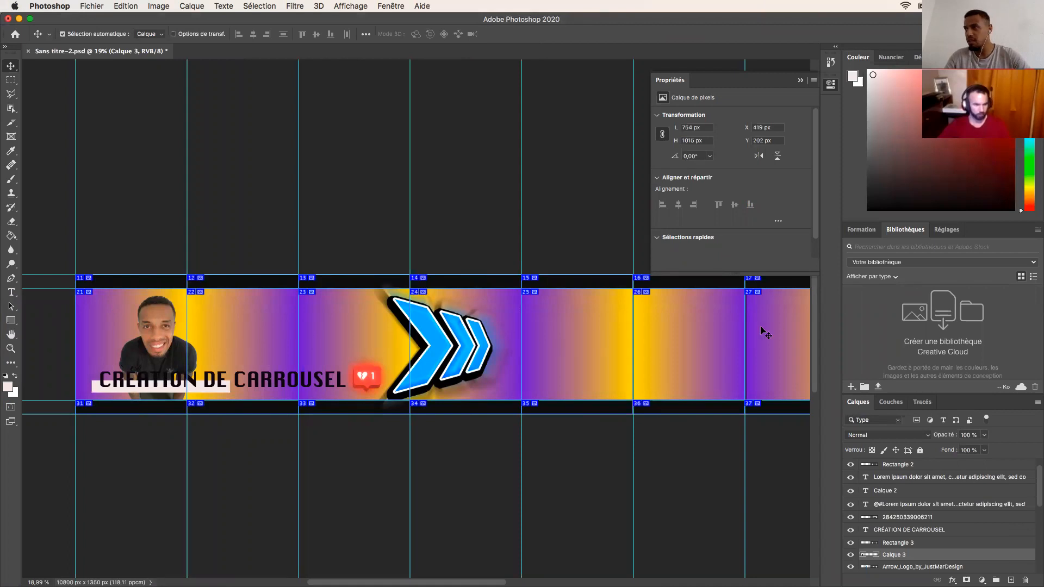
{"action": "key", "text": "ctrl+Right"}
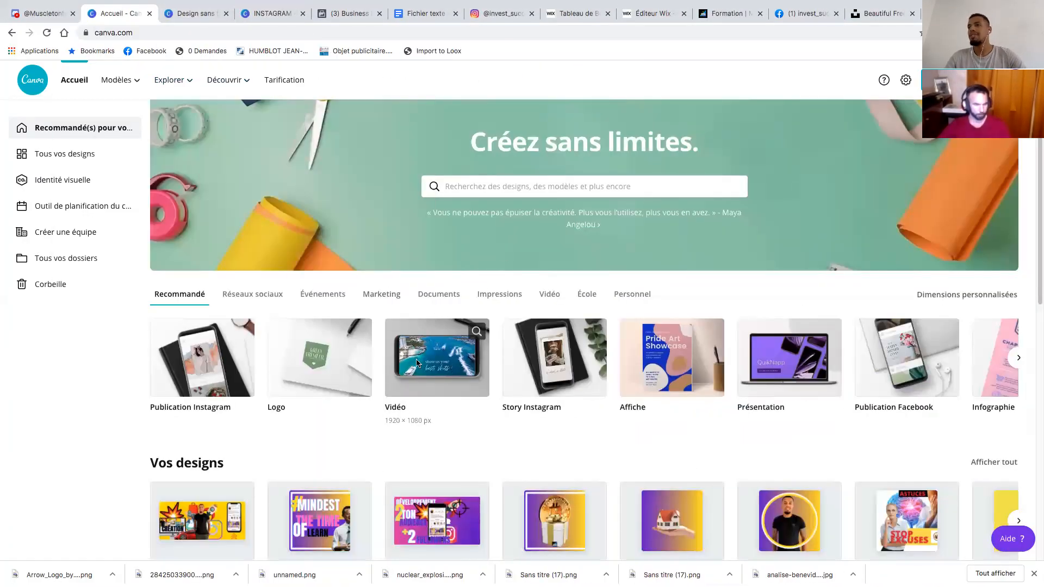
{"action": "scroll", "coordinate": [417, 363], "scroll_direction": "down", "scroll_amount": 4}
{"action": "scroll", "coordinate": [332, 327], "scroll_direction": "up", "scroll_amount": 1}
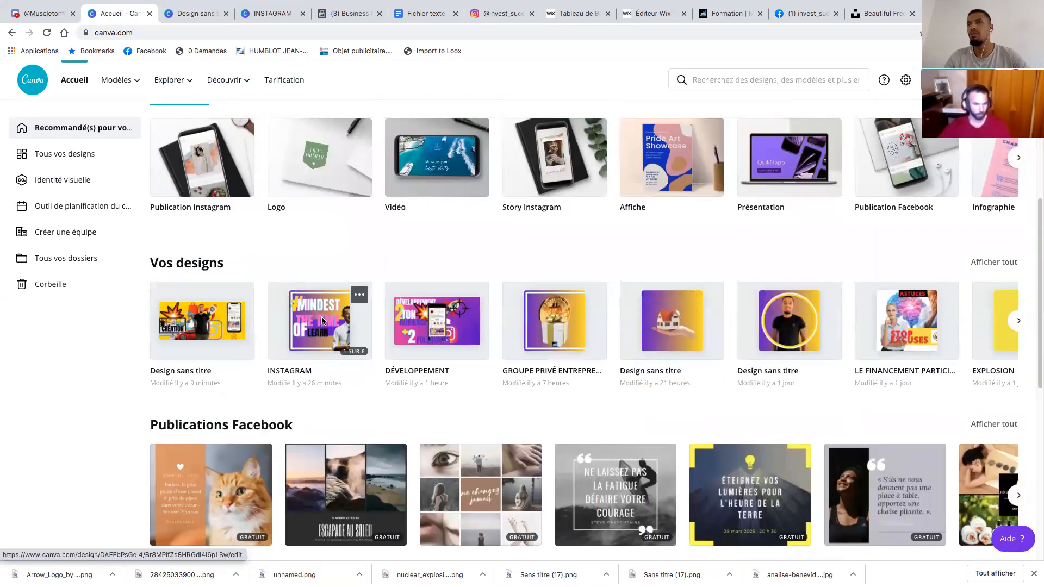
{"action": "scroll", "coordinate": [322, 321], "scroll_direction": "up", "scroll_amount": 5}
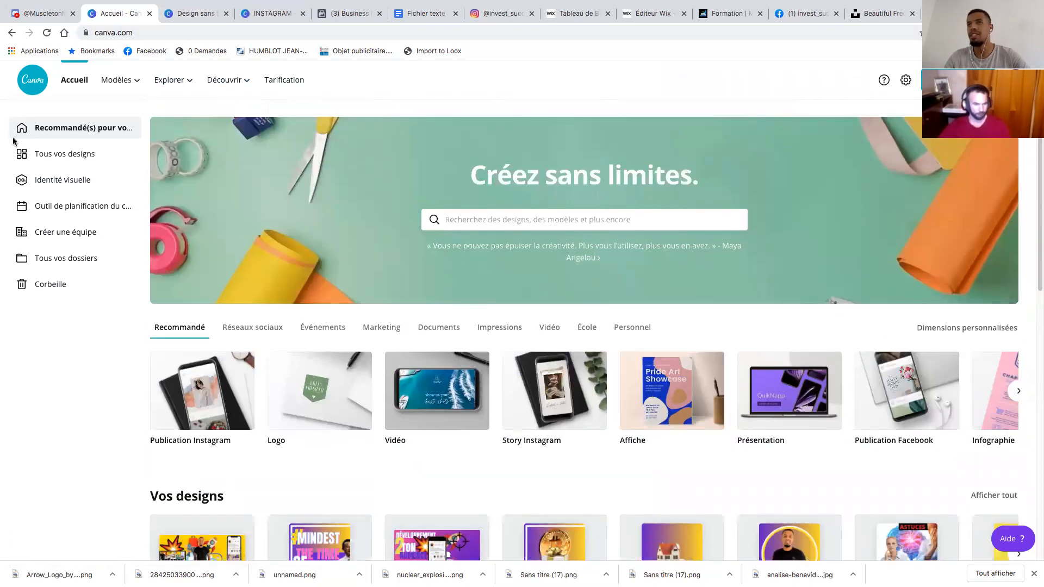
Create a new blank Publication Instagram design and add four more pages to it
{"action": "left_click", "coordinate": [946, 80]}
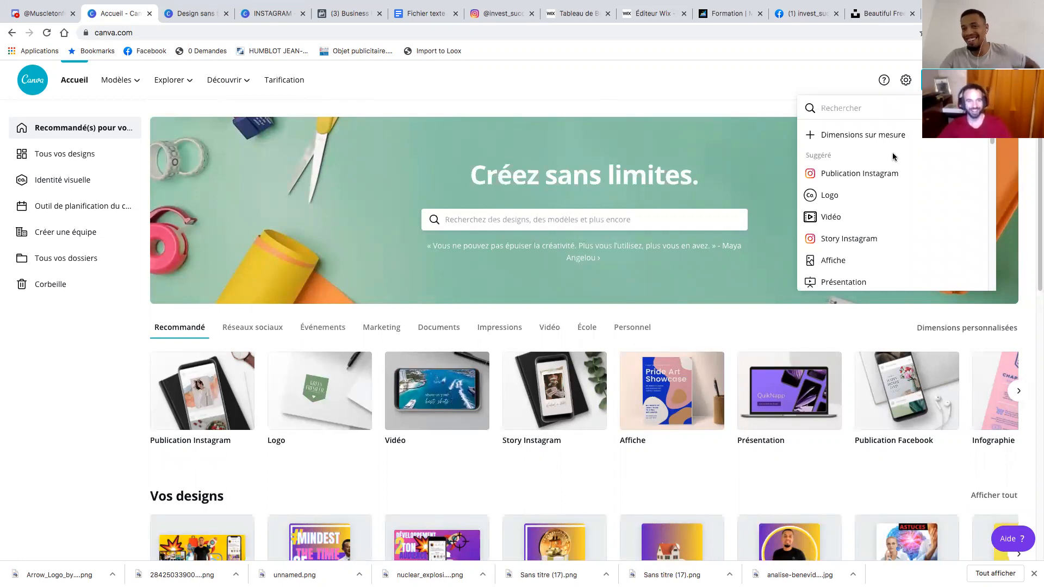
{"action": "left_click", "coordinate": [842, 174]}
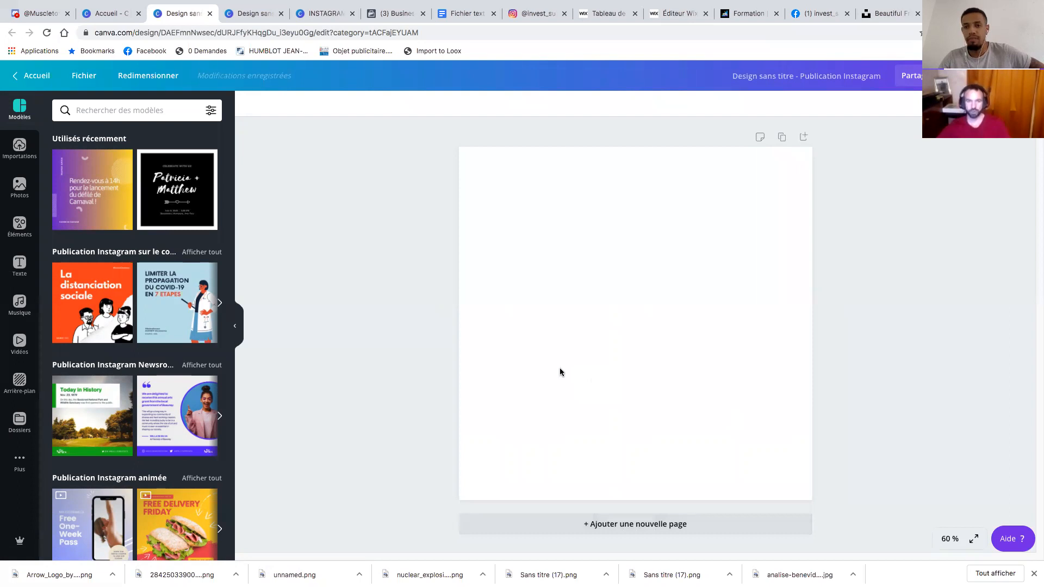
{"action": "left_click", "coordinate": [608, 523]}
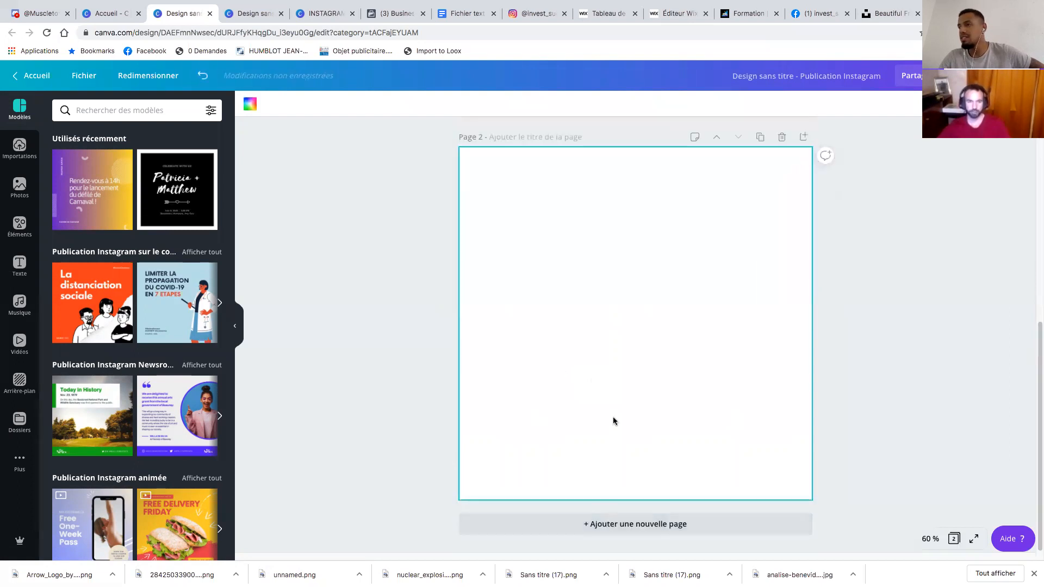
{"action": "left_click", "coordinate": [609, 525]}
{"action": "left_click", "coordinate": [607, 525]}
{"action": "left_click", "coordinate": [623, 526]}
{"action": "scroll", "coordinate": [575, 359], "scroll_direction": "up", "scroll_amount": 20}
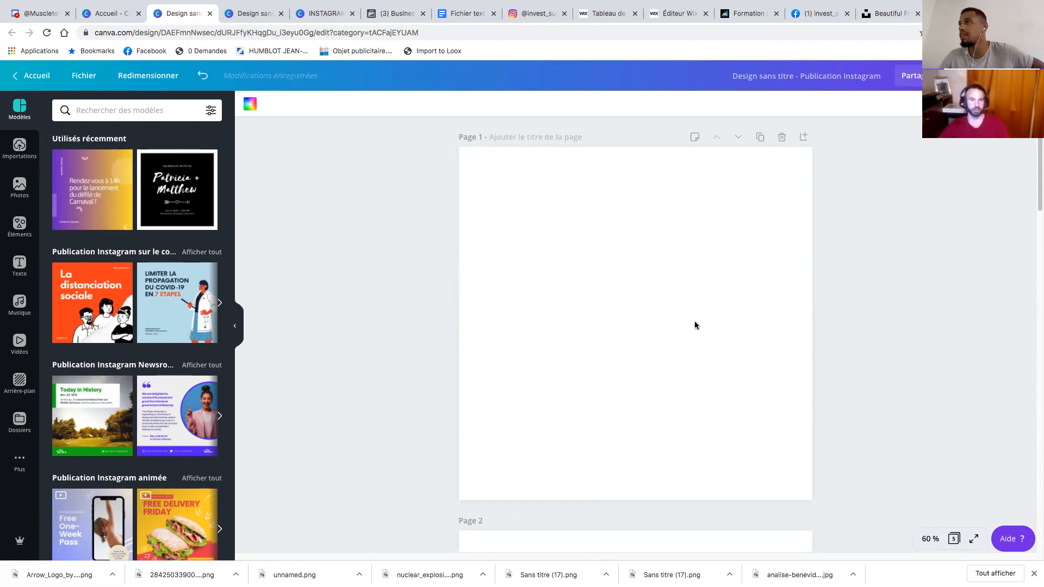
Switch to the Unsplash website and search its free photos for "blue"
{"action": "left_click", "coordinate": [881, 17]}
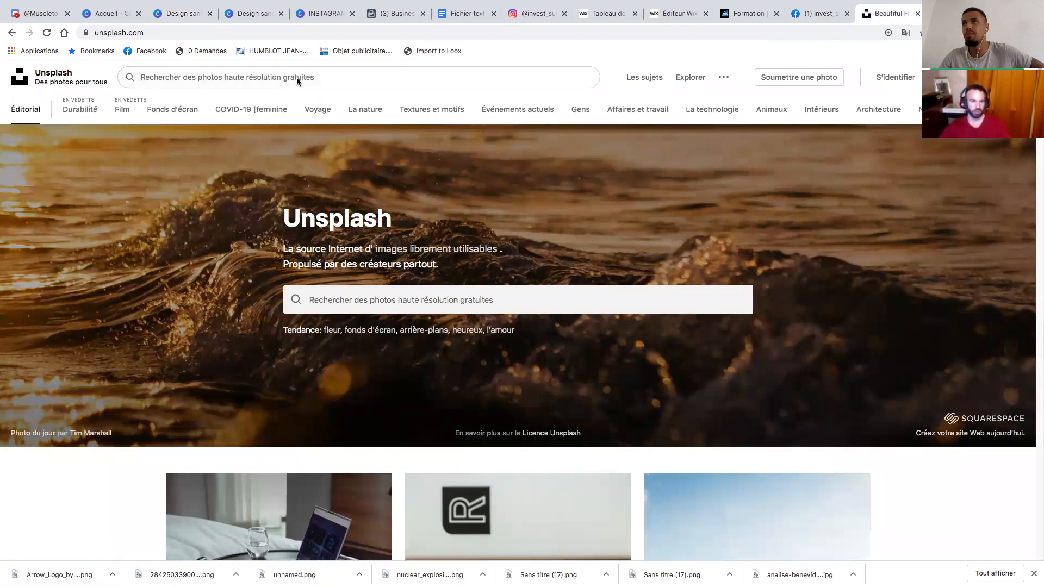
{"action": "left_click", "coordinate": [358, 303]}
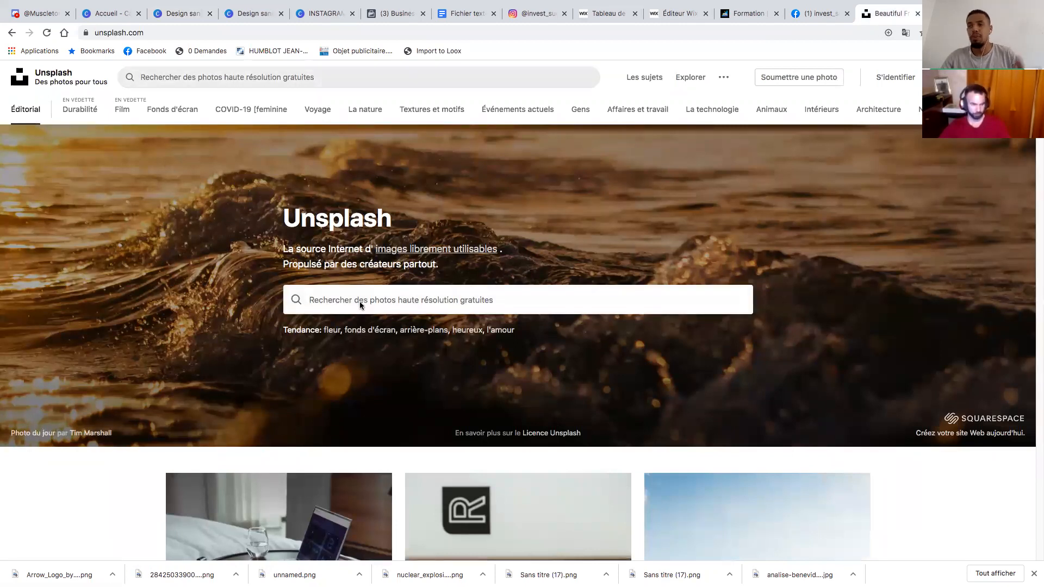
{"action": "type", "text": "l"}
{"action": "key", "text": "BackSpace"}
{"action": "type", "text": "b"}
{"action": "key", "text": "BackSpace"}
{"action": "type", "text": "blue"}
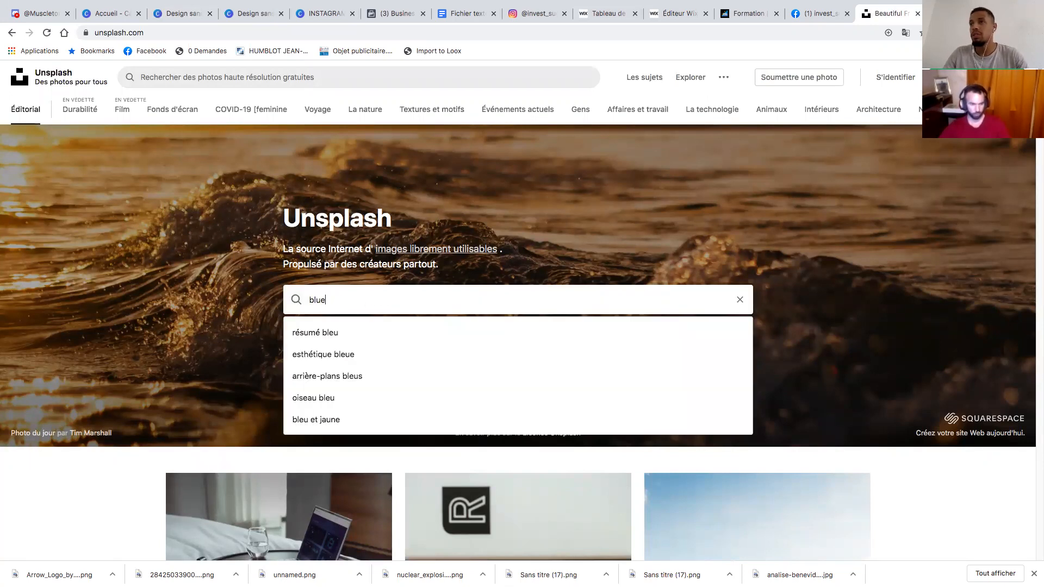
{"action": "key", "text": "Return"}
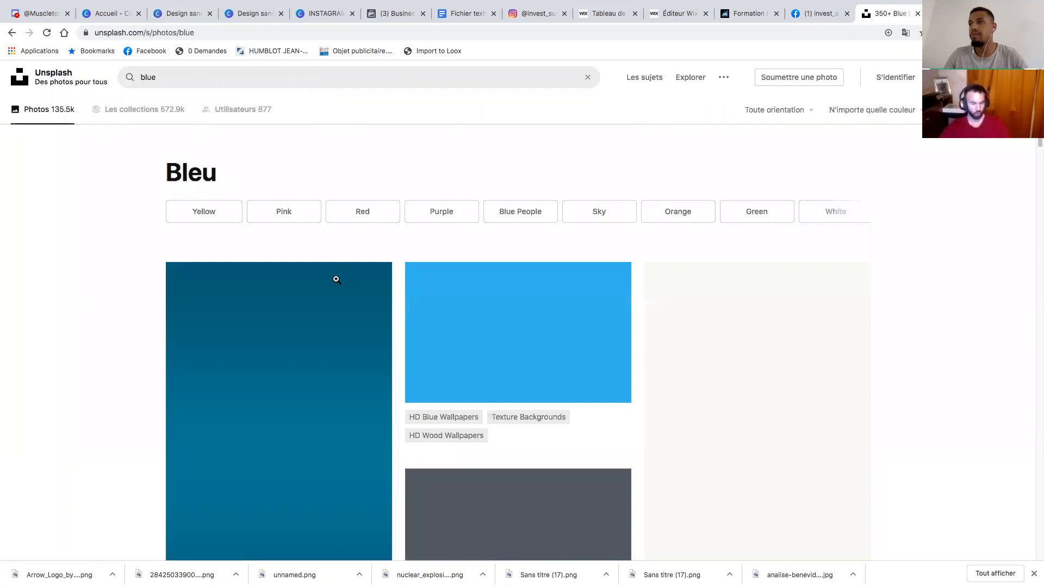
Download the light-blue-to-violet gradient photo from the search results and reveal the file in the Finder
{"action": "scroll", "coordinate": [420, 329], "scroll_direction": "down", "scroll_amount": 10}
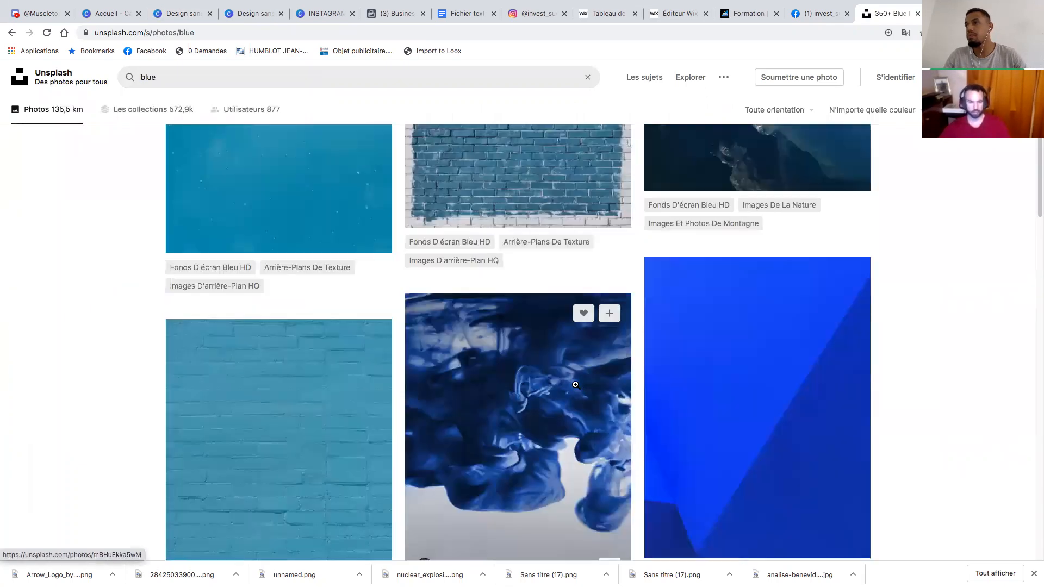
{"action": "scroll", "coordinate": [577, 382], "scroll_direction": "up", "scroll_amount": 10}
{"action": "scroll", "coordinate": [487, 345], "scroll_direction": "down", "scroll_amount": 6}
{"action": "scroll", "coordinate": [487, 345], "scroll_direction": "down", "scroll_amount": 10}
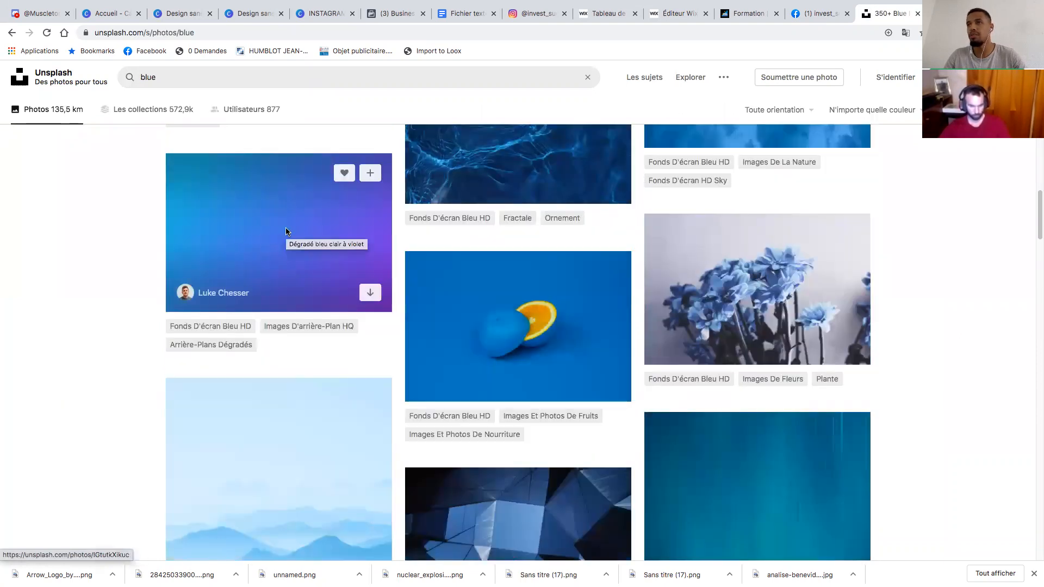
{"action": "left_click", "coordinate": [370, 295]}
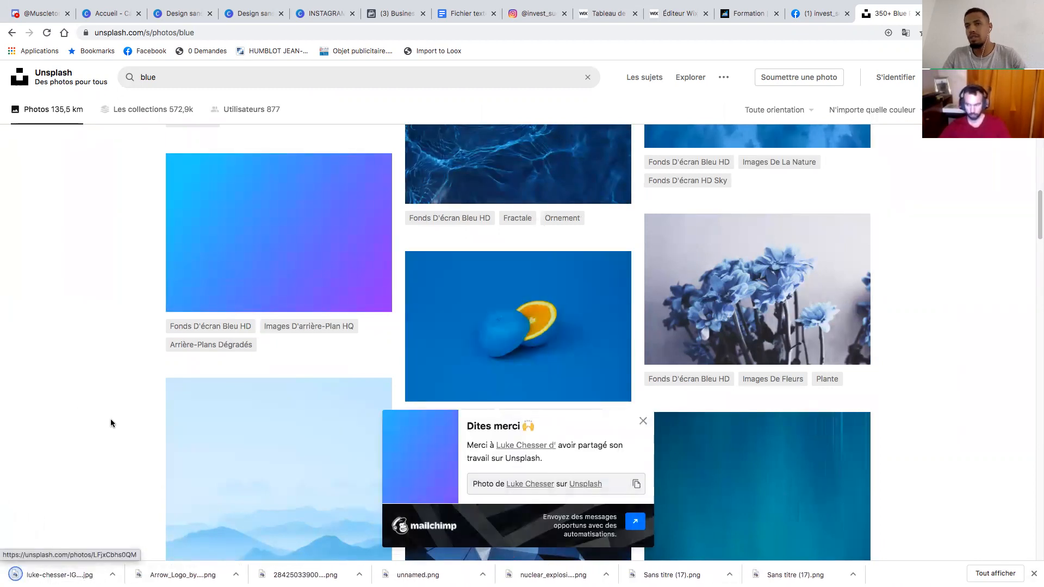
{"action": "left_click", "coordinate": [112, 575]}
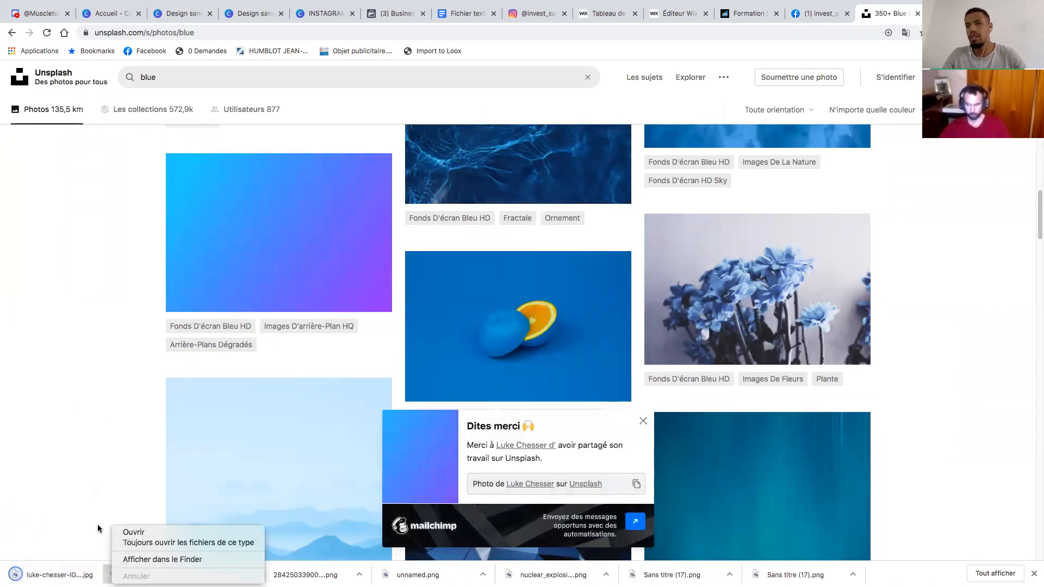
{"action": "left_click", "coordinate": [175, 562]}
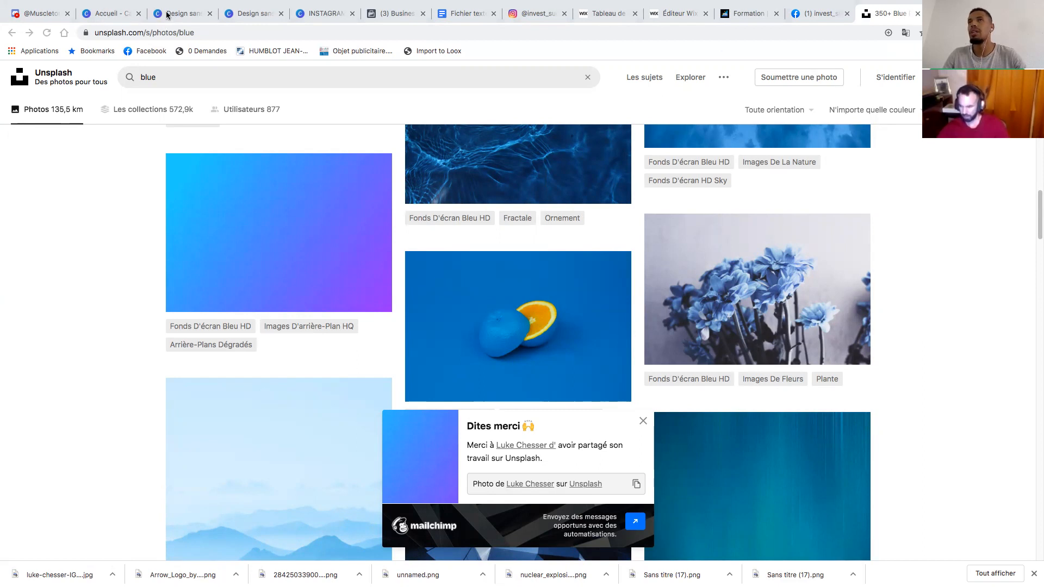
Switch back to the new Canva Instagram design and import the downloaded gradient image, placing it on page 1
{"action": "left_click", "coordinate": [182, 14]}
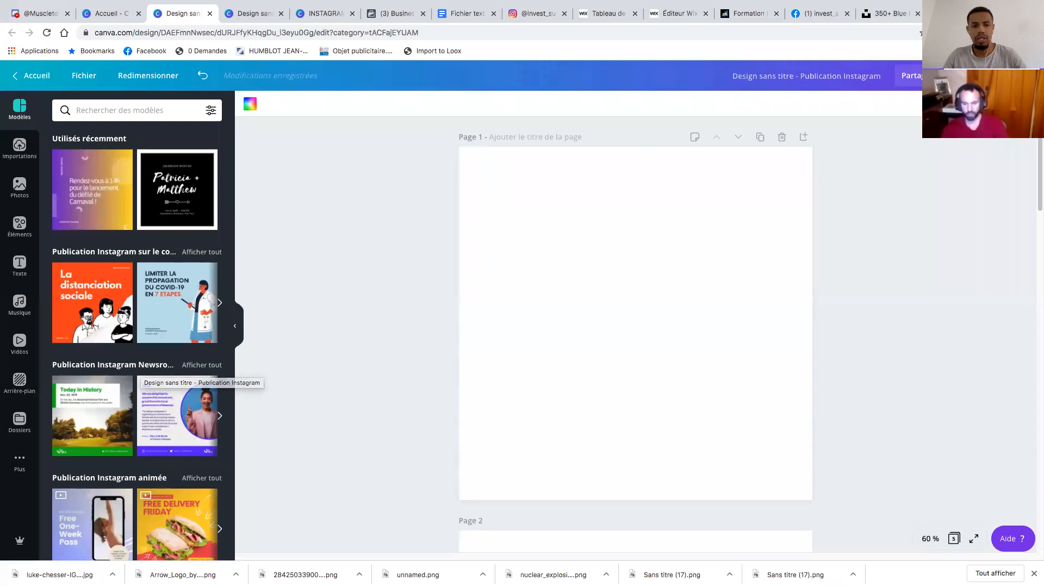
{"action": "left_click_drag", "start_coordinate": [59, 575], "coordinate": [574, 289]}
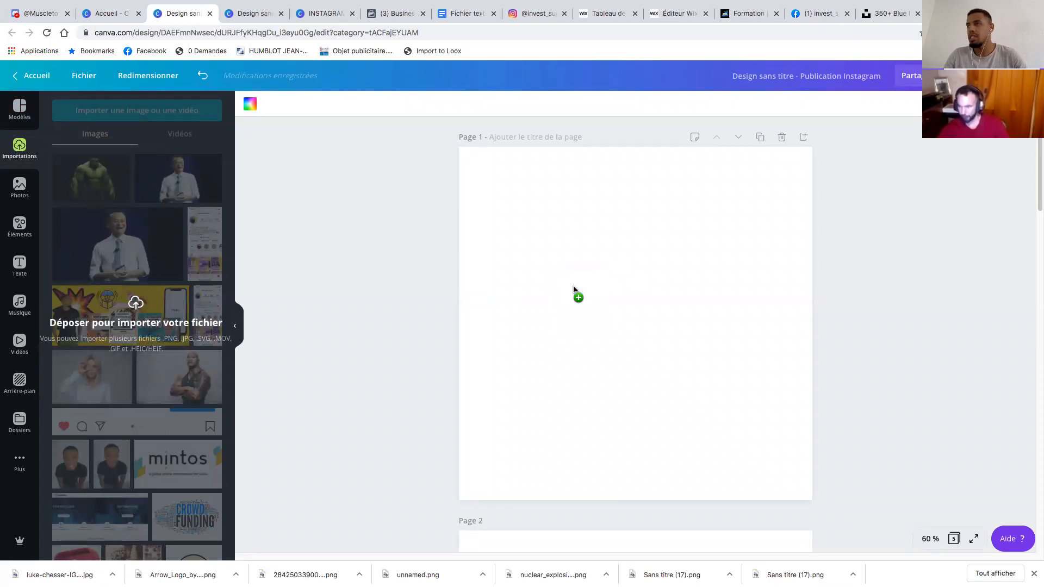
{"action": "left_click_drag", "start_coordinate": [574, 289], "coordinate": [570, 293]}
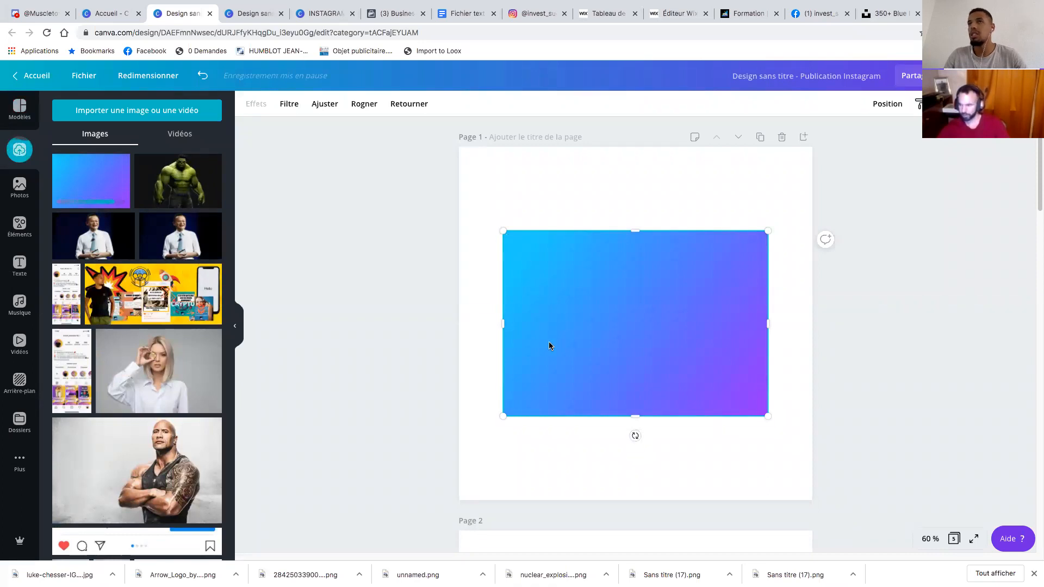
{"action": "scroll", "coordinate": [588, 348], "scroll_direction": "down", "scroll_amount": 1}
{"action": "scroll", "coordinate": [588, 349], "scroll_direction": "up", "scroll_amount": 1}
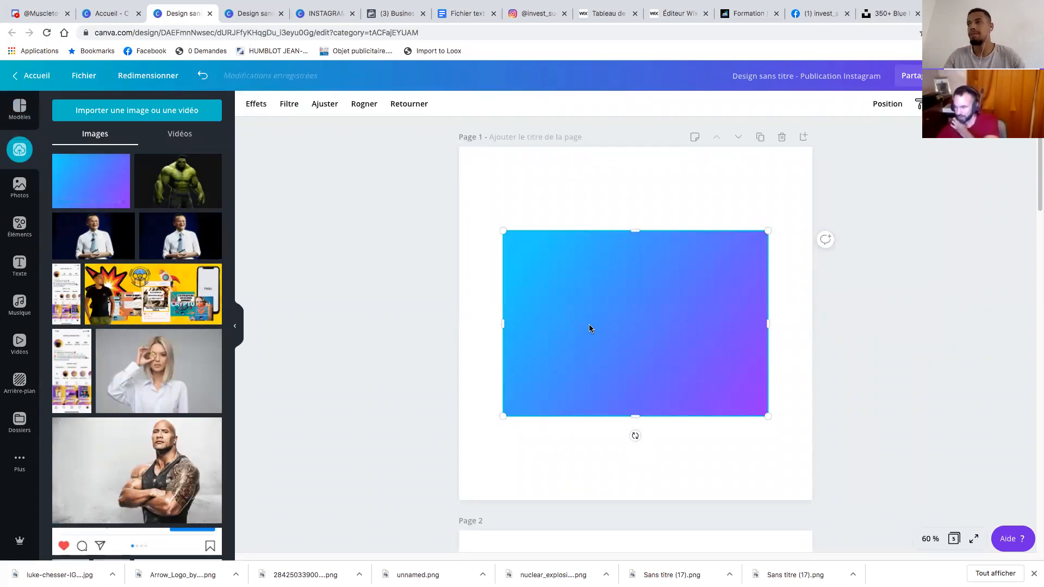
Remove the loose gradient image from page 1 and set the uploaded gradient as the page's full background instead
{"action": "key", "text": "Delete"}
{"action": "left_click", "coordinate": [90, 190]}
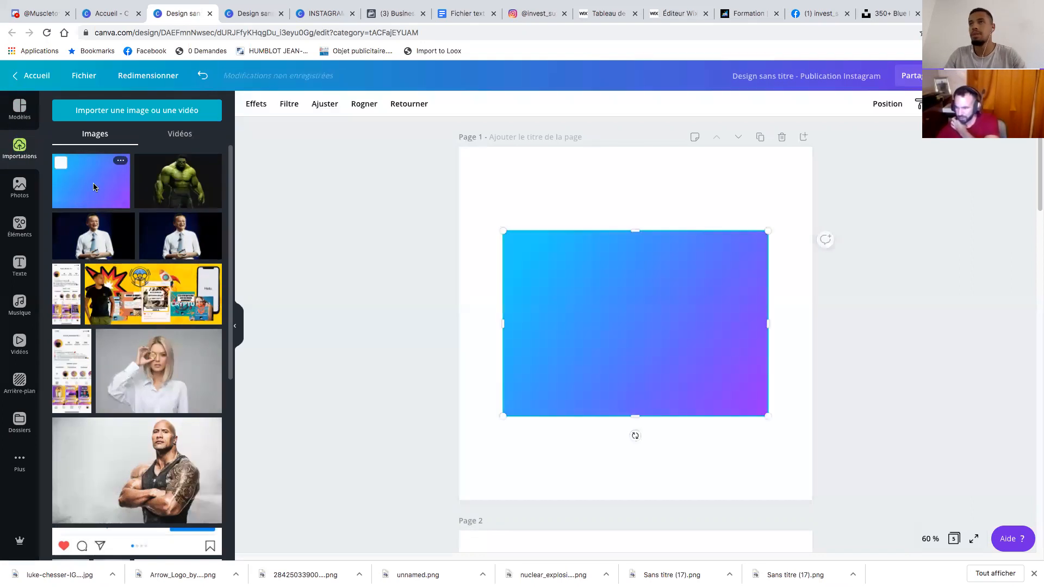
{"action": "mouse_move", "coordinate": [644, 334]}
{"action": "left_mouse_down"}
{"action": "mouse_move", "coordinate": [482, 280]}
{"action": "mouse_move", "coordinate": [651, 314]}
{"action": "left_mouse_up"}
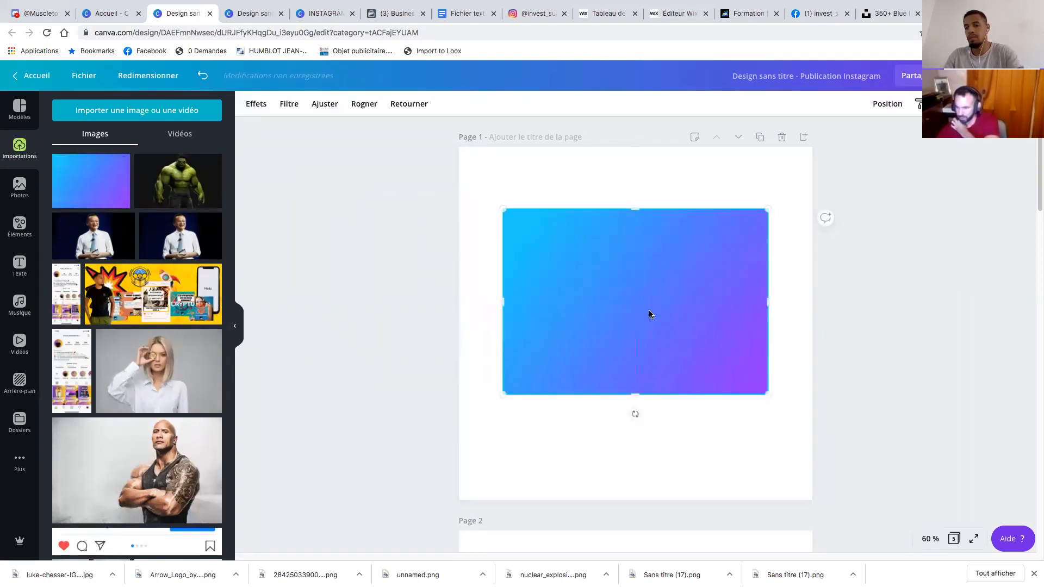
{"action": "key", "text": "Delete"}
{"action": "left_click_drag", "start_coordinate": [79, 175], "coordinate": [463, 210]}
{"action": "scroll", "coordinate": [130, 228], "scroll_direction": "down", "scroll_amount": 3}
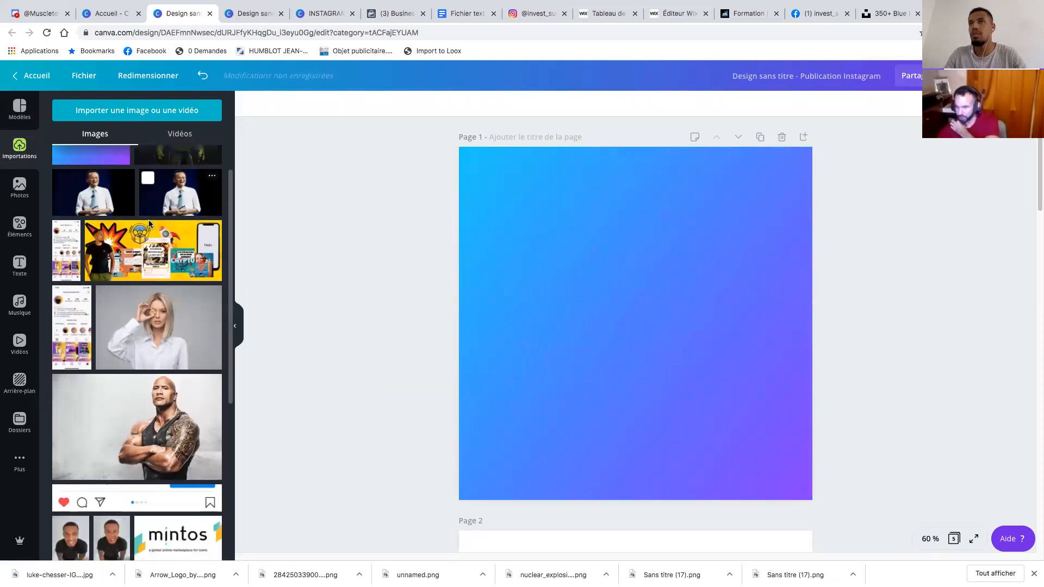
{"action": "left_click", "coordinate": [237, 329]}
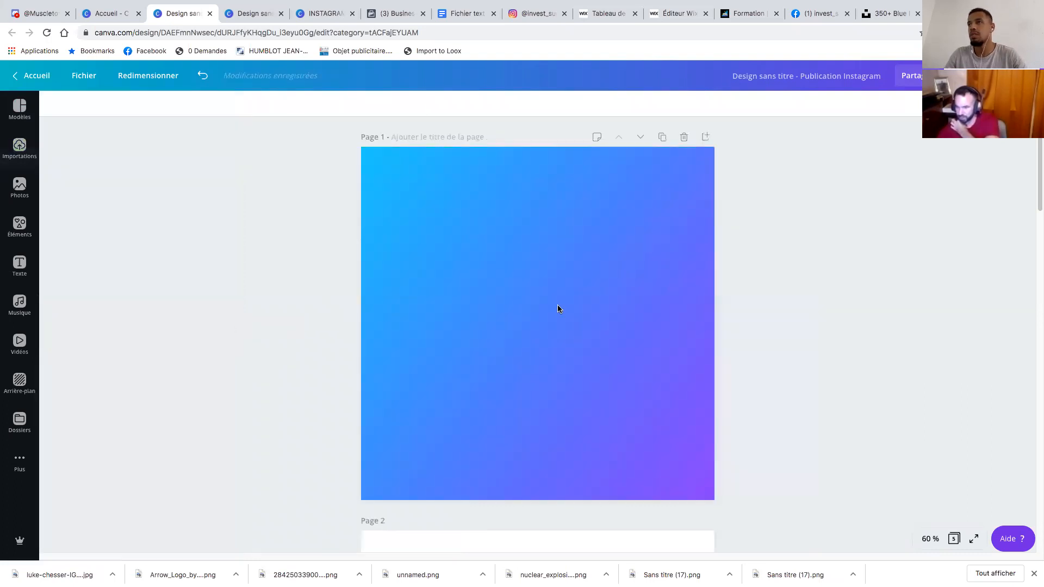
{"action": "scroll", "coordinate": [508, 320], "scroll_direction": "down", "scroll_amount": 2}
{"action": "scroll", "coordinate": [508, 320], "scroll_direction": "up", "scroll_amount": 2}
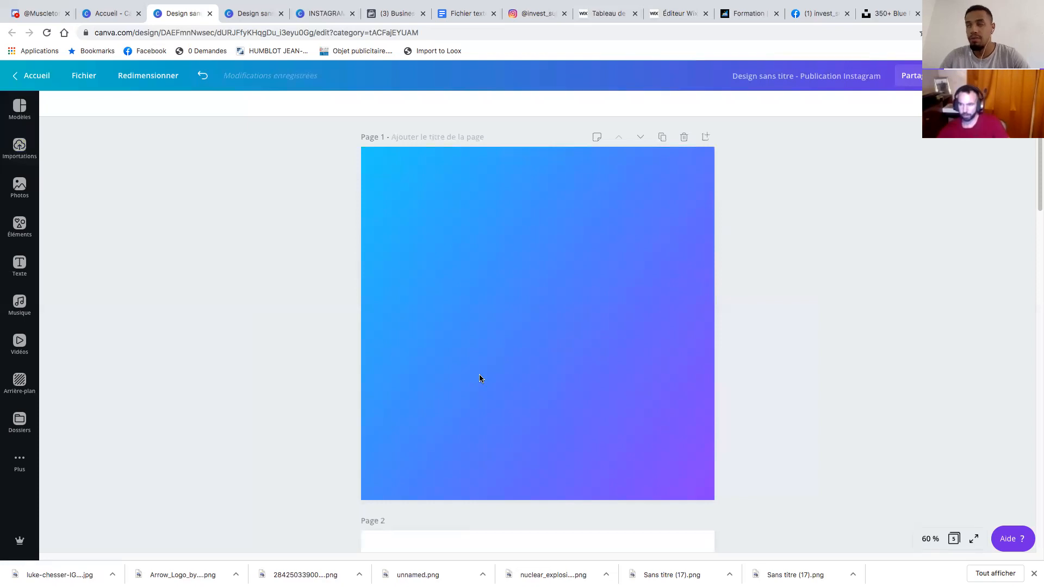
{"action": "scroll", "coordinate": [538, 372], "scroll_direction": "down", "scroll_amount": 1}
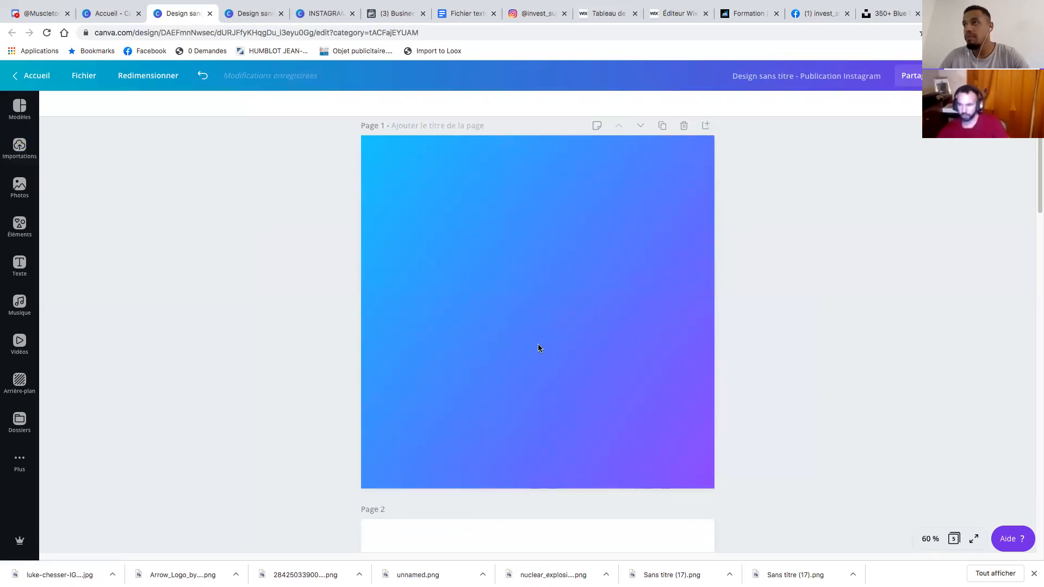
{"action": "scroll", "coordinate": [537, 346], "scroll_direction": "up", "scroll_amount": 1}
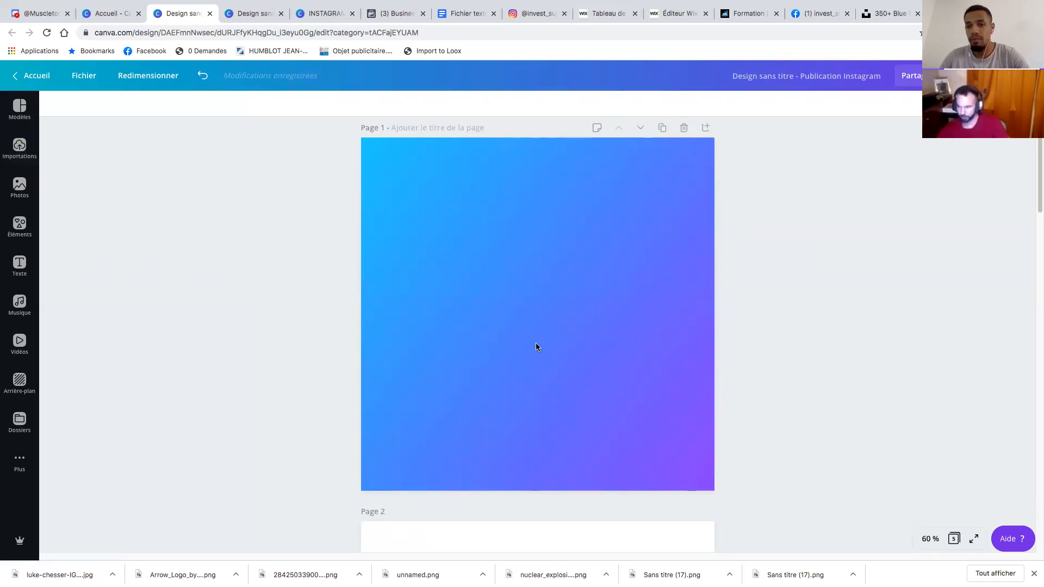
{"action": "scroll", "coordinate": [536, 347], "scroll_direction": "up", "scroll_amount": 1}
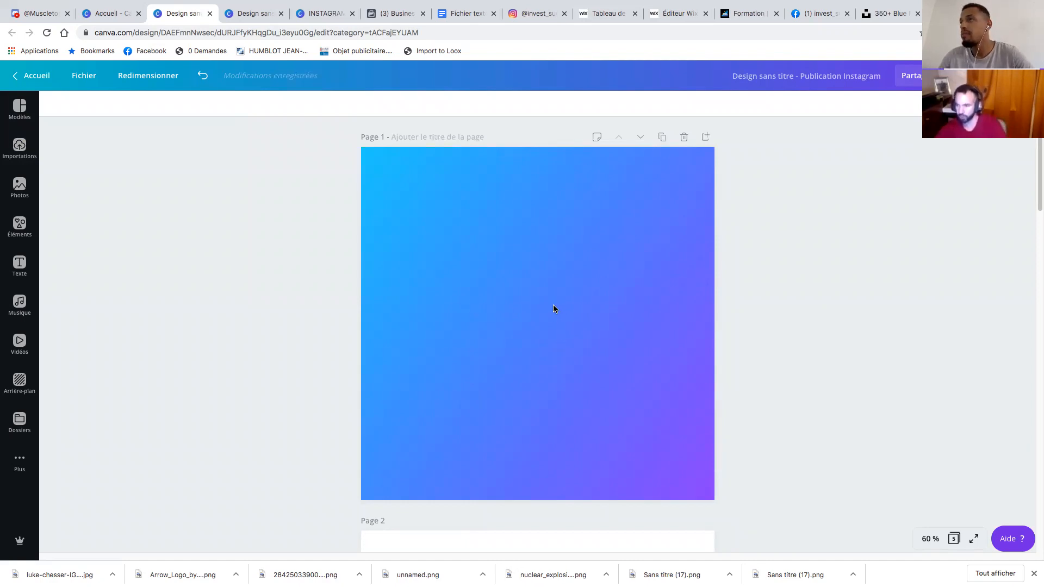
{"action": "scroll", "coordinate": [555, 312], "scroll_direction": "down", "scroll_amount": 3}
{"action": "scroll", "coordinate": [556, 318], "scroll_direction": "up", "scroll_amount": 3}
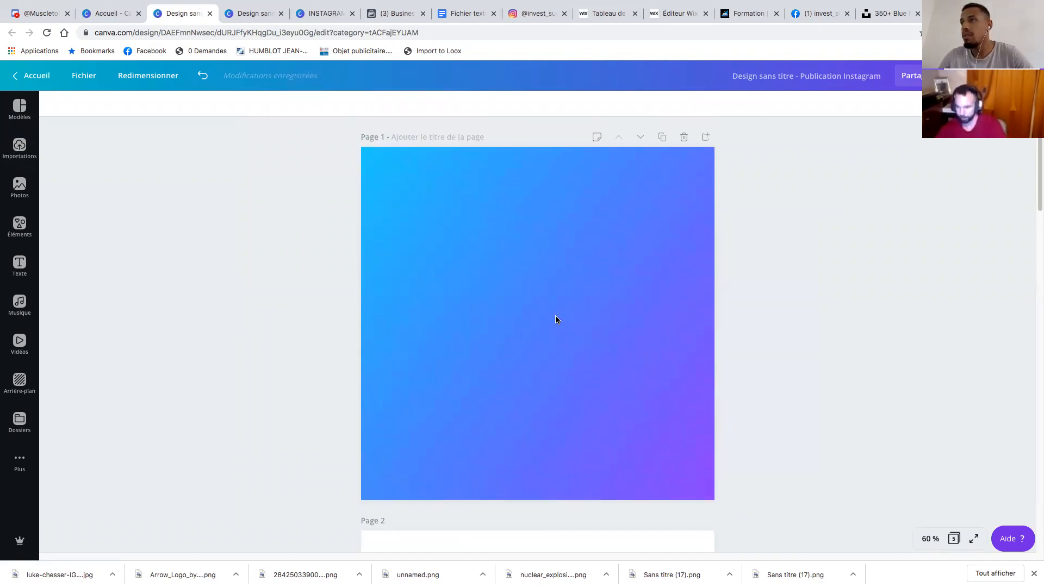
{"action": "scroll", "coordinate": [544, 318], "scroll_direction": "down", "scroll_amount": 3}
{"action": "scroll", "coordinate": [535, 319], "scroll_direction": "up", "scroll_amount": 3}
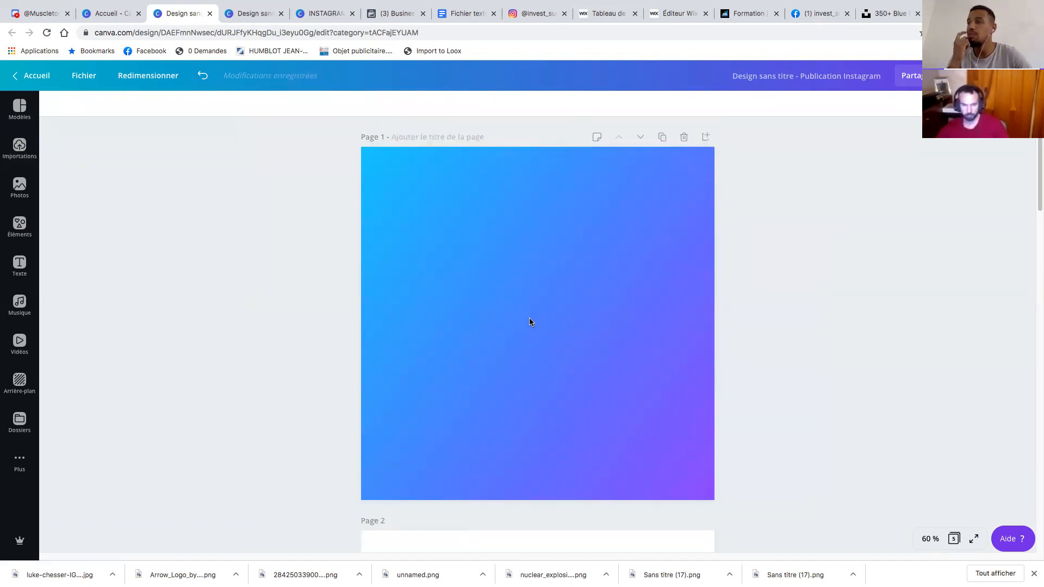
{"action": "scroll", "coordinate": [549, 304], "scroll_direction": "down", "scroll_amount": 3}
Copy page 1's gradient background onto page 2 and flip the copy horizontally
{"action": "left_click", "coordinate": [564, 299]}
{"action": "scroll", "coordinate": [564, 299], "scroll_direction": "up", "scroll_amount": 3}
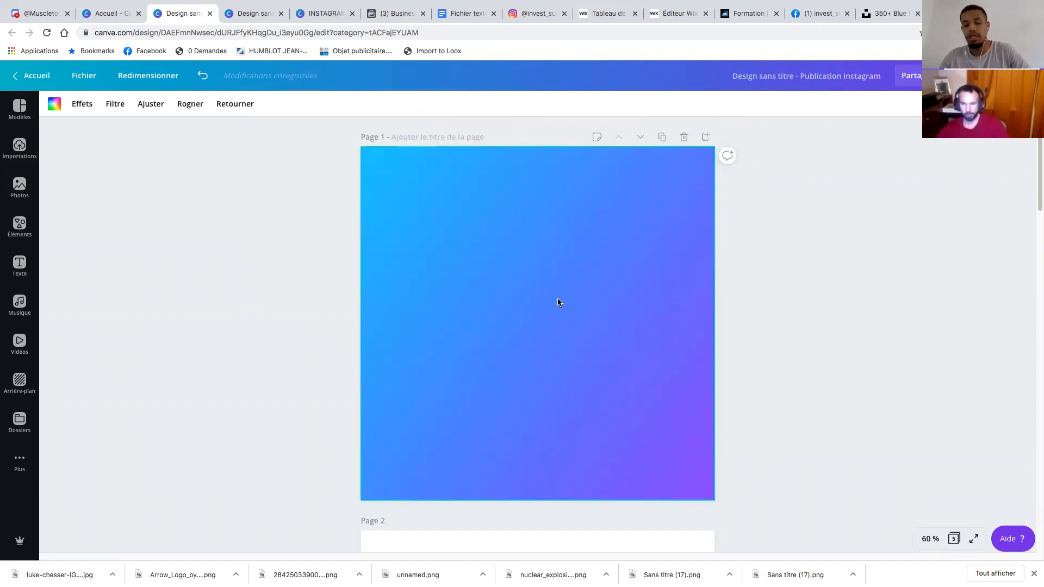
{"action": "scroll", "coordinate": [550, 342], "scroll_direction": "down", "scroll_amount": 5}
{"action": "left_click", "coordinate": [552, 342]}
{"action": "key", "text": "ctrl+v"}
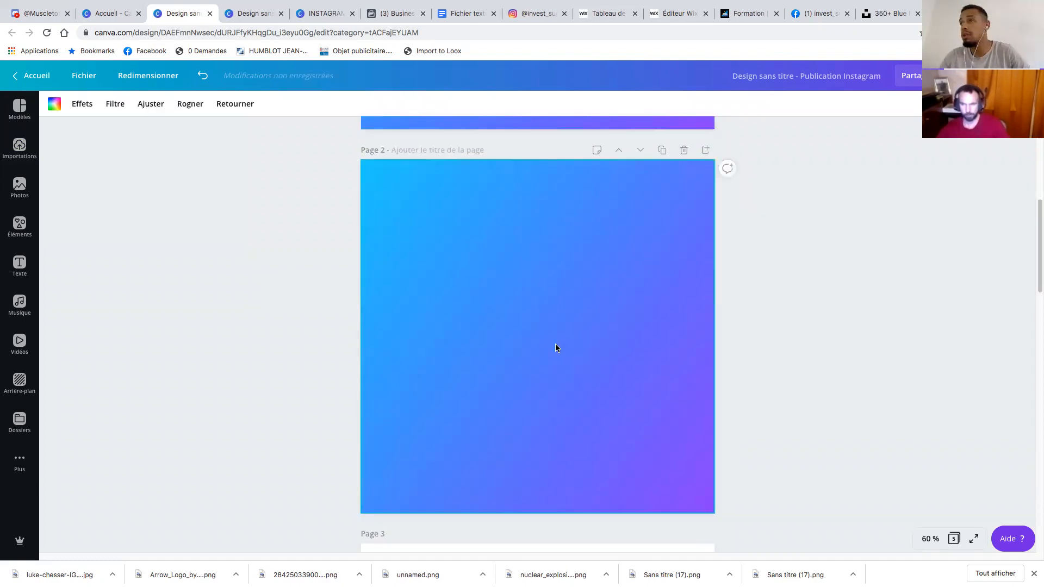
{"action": "left_click", "coordinate": [250, 102]}
{"action": "left_click", "coordinate": [259, 133]}
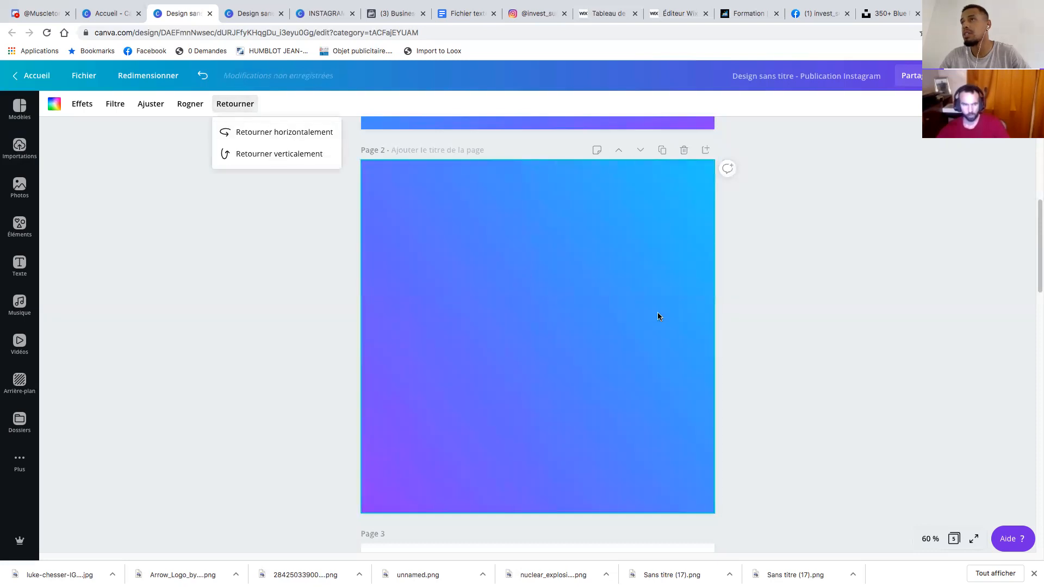
Compare the gradients of page 1 and the mirrored page 2 to check how their adjoining edges match
{"action": "scroll", "coordinate": [657, 313], "scroll_direction": "up", "scroll_amount": 3}
{"action": "scroll", "coordinate": [659, 312], "scroll_direction": "up", "scroll_amount": 3}
{"action": "scroll", "coordinate": [659, 312], "scroll_direction": "down", "scroll_amount": 8}
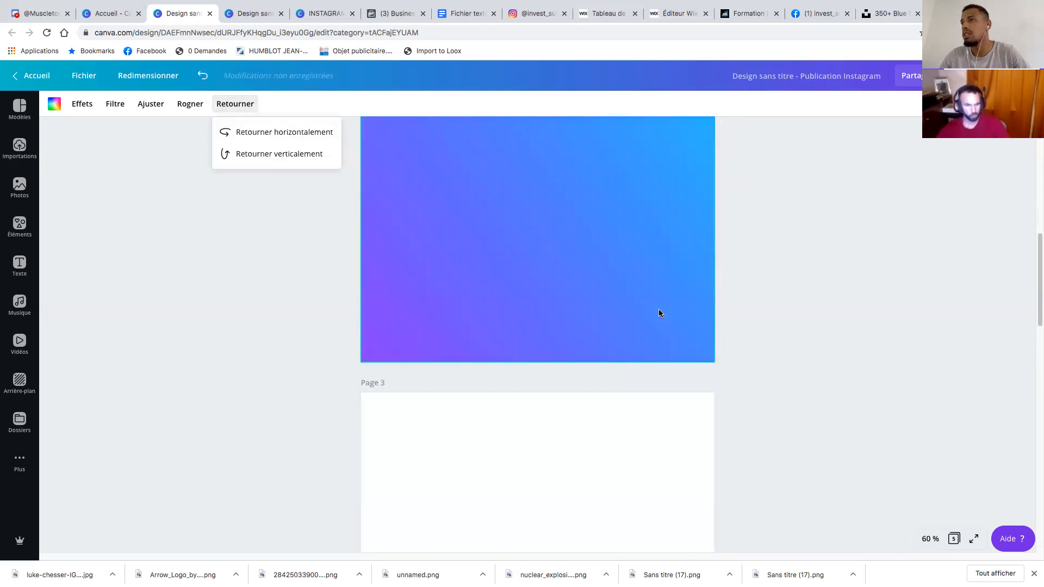
{"action": "scroll", "coordinate": [659, 312], "scroll_direction": "up", "scroll_amount": 7}
{"action": "scroll", "coordinate": [659, 314], "scroll_direction": "up", "scroll_amount": 3}
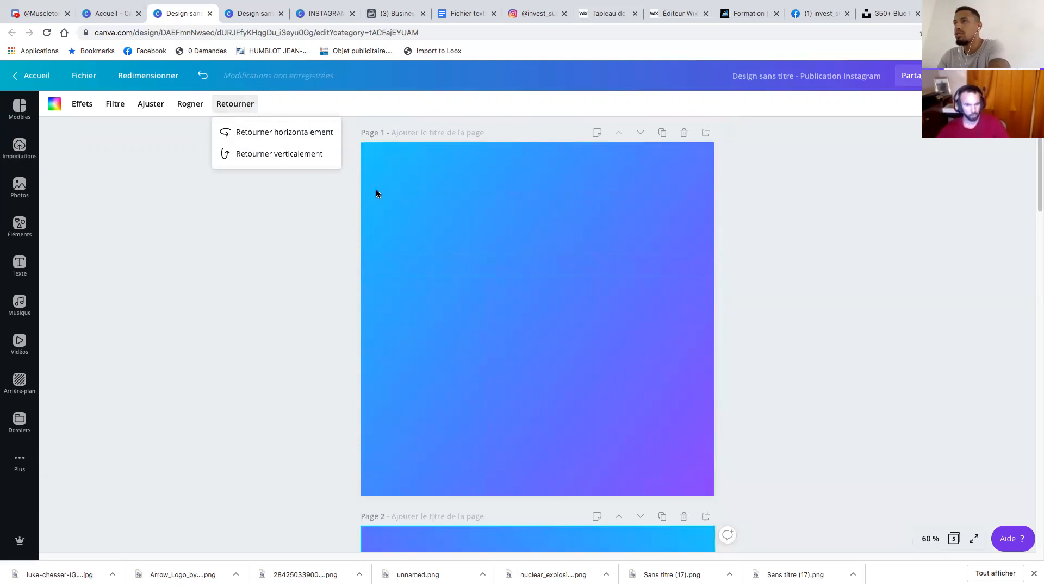
{"action": "scroll", "coordinate": [546, 291], "scroll_direction": "down", "scroll_amount": 4}
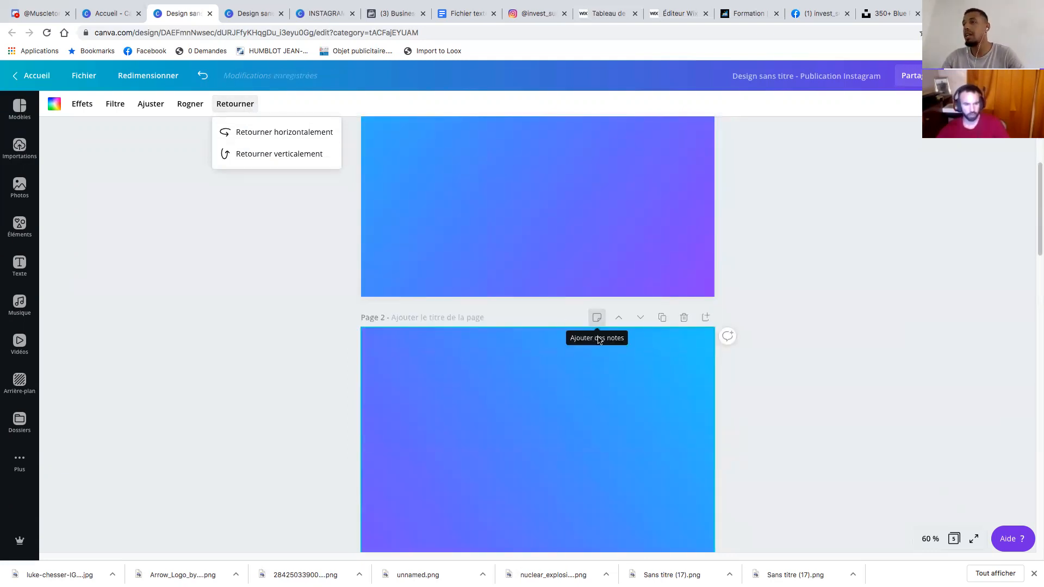
{"action": "scroll", "coordinate": [570, 350], "scroll_direction": "down", "scroll_amount": 3}
{"action": "scroll", "coordinate": [571, 350], "scroll_direction": "up", "scroll_amount": 6}
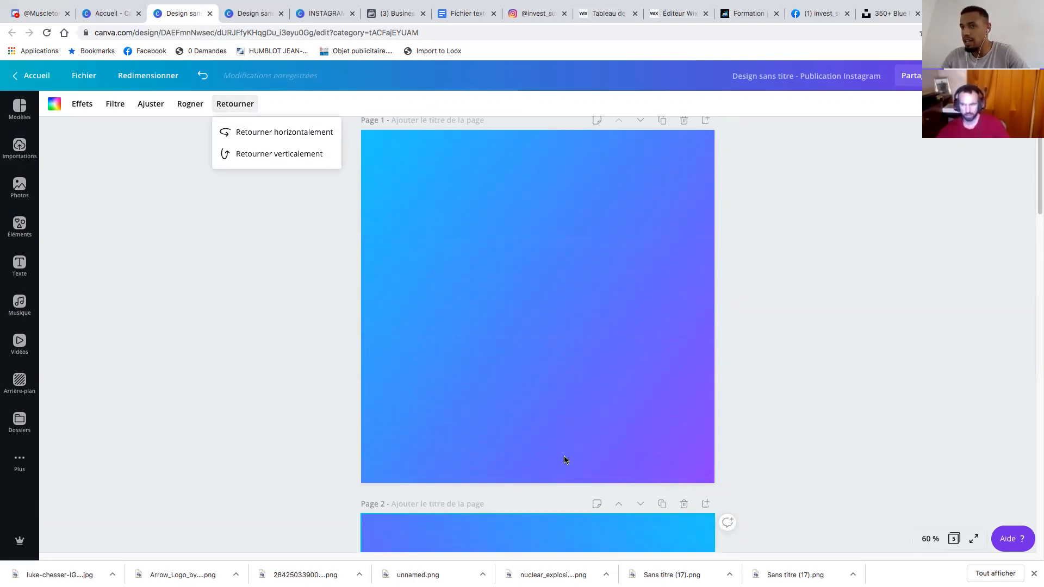
{"action": "scroll", "coordinate": [576, 436], "scroll_direction": "down", "scroll_amount": 5}
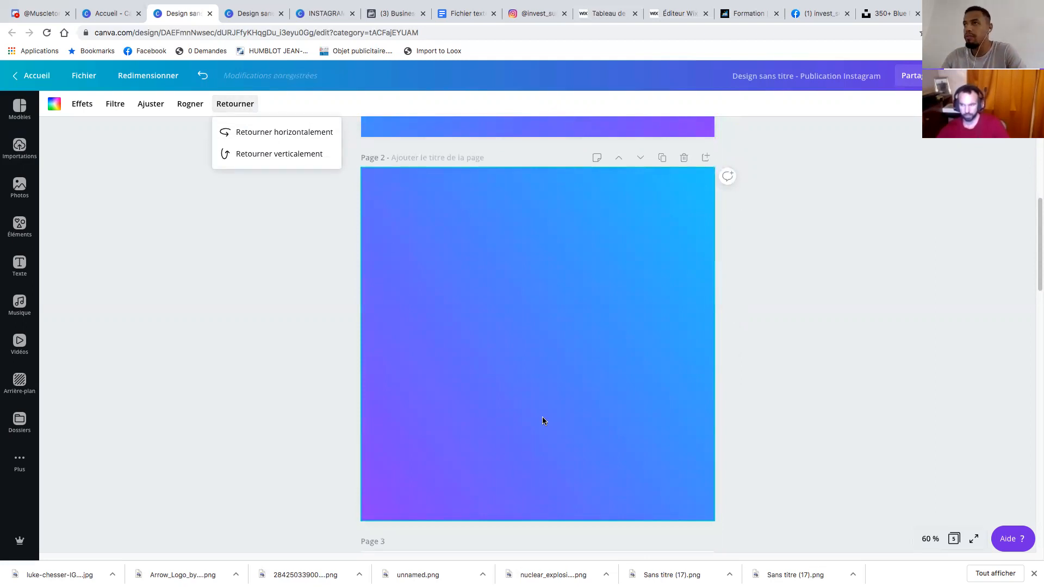
{"action": "scroll", "coordinate": [544, 288], "scroll_direction": "down", "scroll_amount": 3}
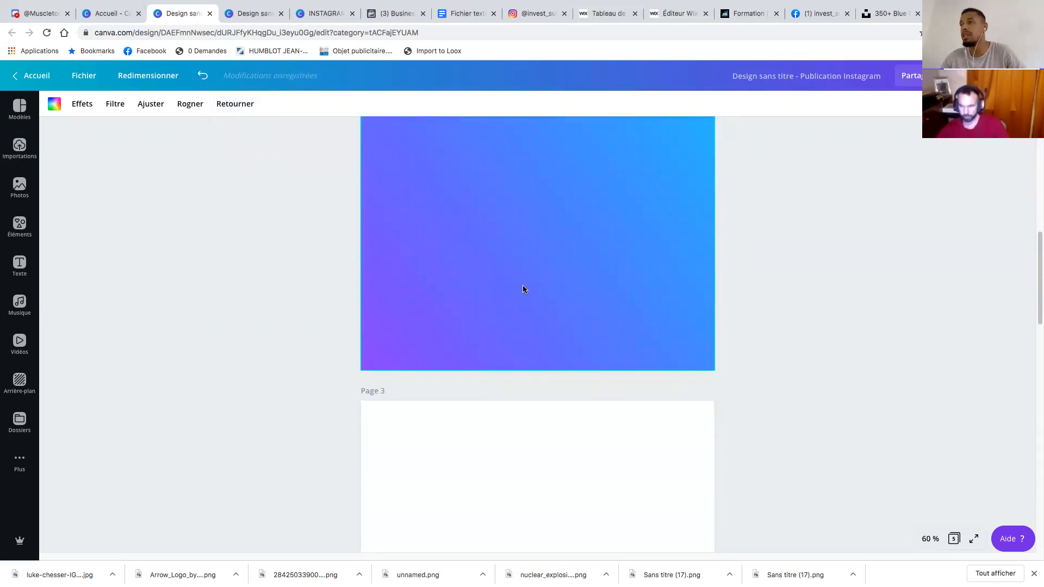
Copy page 1's gradient background onto the blank page 3
{"action": "scroll", "coordinate": [524, 285], "scroll_direction": "up", "scroll_amount": 10}
{"action": "scroll", "coordinate": [523, 285], "scroll_direction": "down", "scroll_amount": 3}
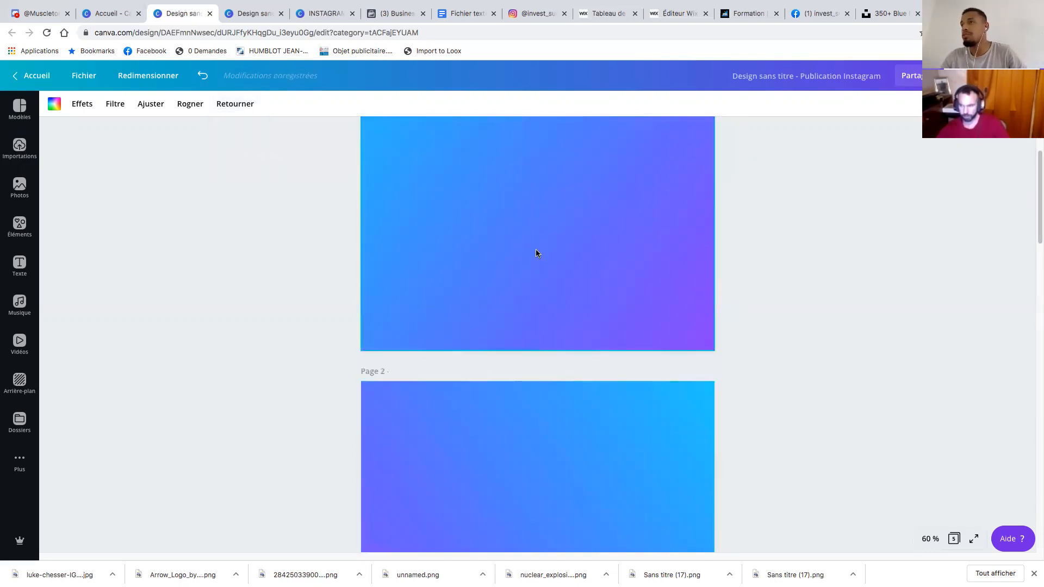
{"action": "scroll", "coordinate": [536, 252], "scroll_direction": "down", "scroll_amount": 6}
{"action": "scroll", "coordinate": [536, 251], "scroll_direction": "up", "scroll_amount": 4}
{"action": "scroll", "coordinate": [513, 293], "scroll_direction": "down", "scroll_amount": 7}
{"action": "left_click", "coordinate": [516, 349]}
{"action": "key", "text": "super+v"}
{"action": "scroll", "coordinate": [511, 350], "scroll_direction": "down", "scroll_amount": 1}
{"action": "scroll", "coordinate": [514, 326], "scroll_direction": "up", "scroll_amount": 1}
Copy page 2's mirrored gradient background onto the blank page 4
{"action": "left_click", "coordinate": [524, 231]}
{"action": "scroll", "coordinate": [514, 314], "scroll_direction": "down", "scroll_amount": 9}
{"action": "left_click", "coordinate": [514, 313]}
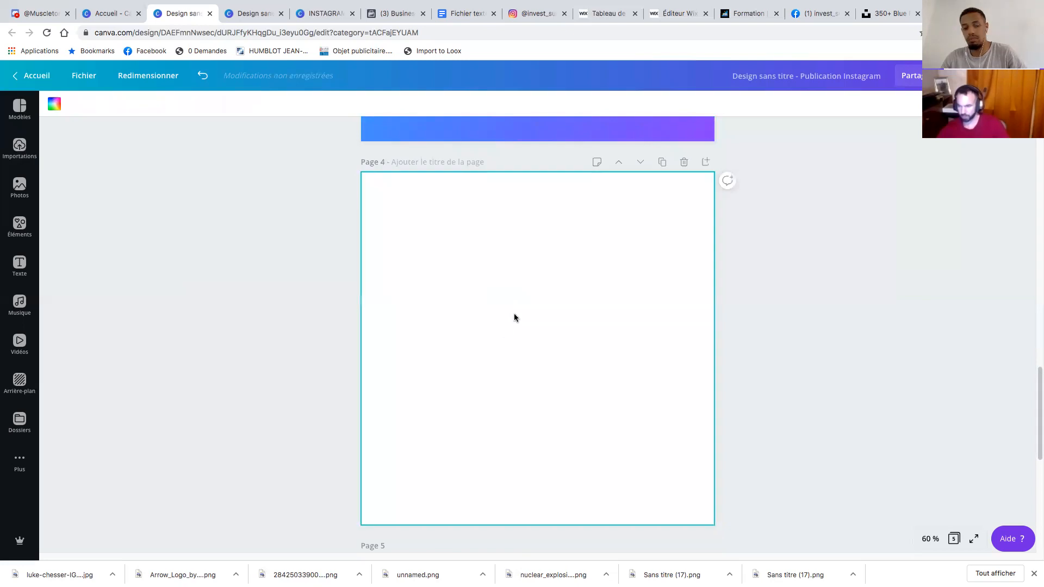
{"action": "key", "text": "super+v"}
Copy page 3's unmirrored gradient background onto the blank page 5
{"action": "scroll", "coordinate": [508, 315], "scroll_direction": "up", "scroll_amount": 5}
{"action": "scroll", "coordinate": [511, 288], "scroll_direction": "down", "scroll_amount": 4}
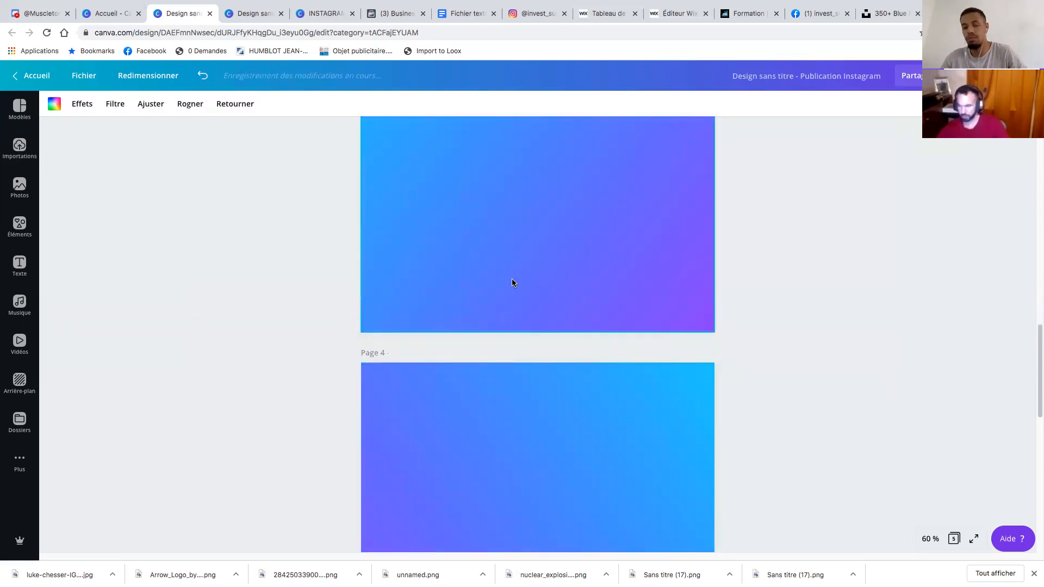
{"action": "scroll", "coordinate": [504, 303], "scroll_direction": "down", "scroll_amount": 15}
{"action": "left_click", "coordinate": [502, 330]}
{"action": "key", "text": "super+v"}
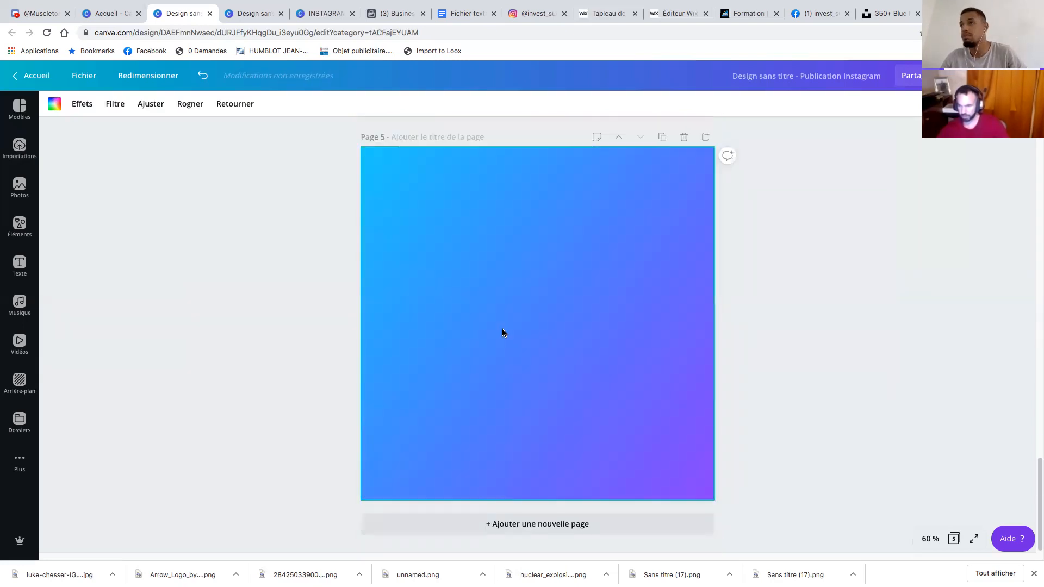
Review the backgrounds of all five pages to check that the gradient alternates continuously from page to page
{"action": "scroll", "coordinate": [538, 307], "scroll_direction": "up", "scroll_amount": 15}
{"action": "scroll", "coordinate": [538, 308], "scroll_direction": "up", "scroll_amount": 5}
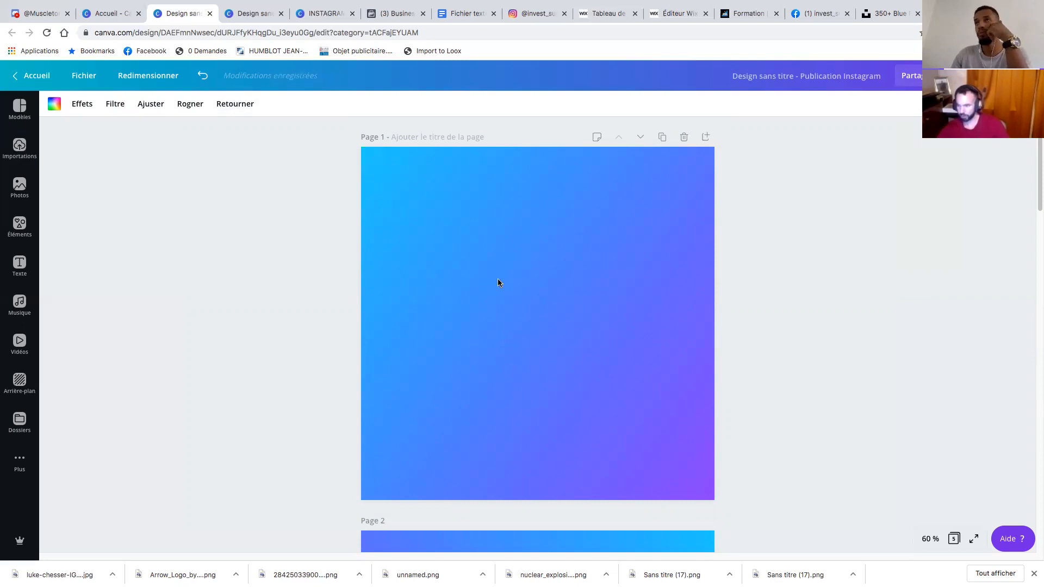
{"action": "scroll", "coordinate": [542, 352], "scroll_direction": "down", "scroll_amount": 3}
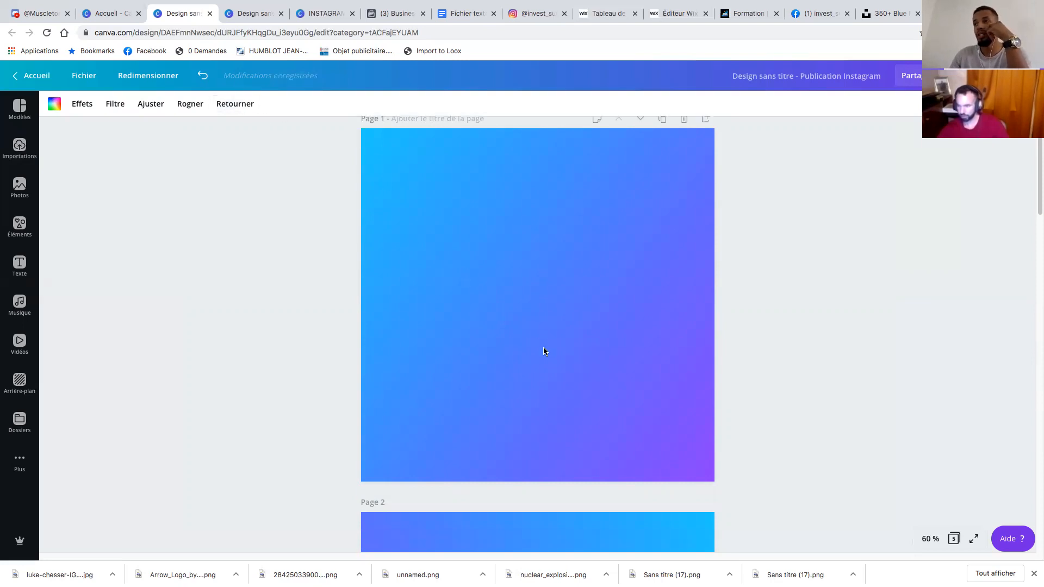
{"action": "scroll", "coordinate": [526, 333], "scroll_direction": "down", "scroll_amount": 4}
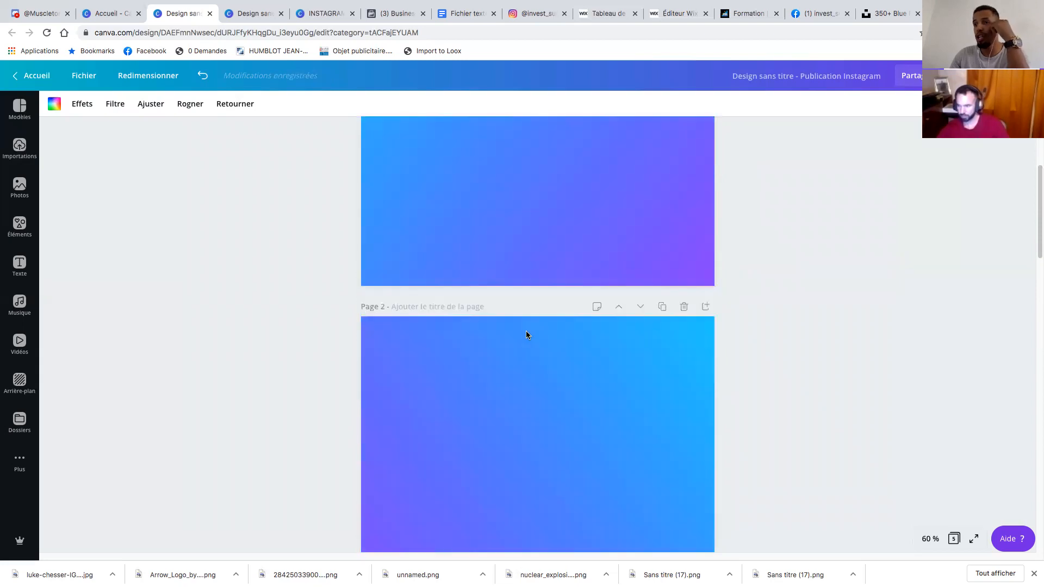
{"action": "scroll", "coordinate": [527, 330], "scroll_direction": "up", "scroll_amount": 7}
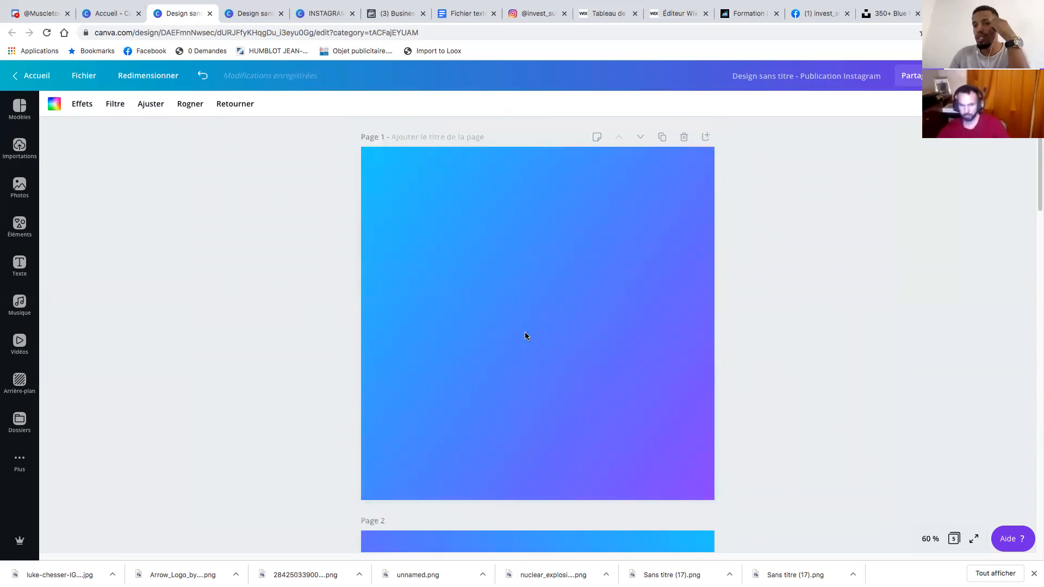
{"action": "scroll", "coordinate": [524, 332], "scroll_direction": "down", "scroll_amount": 8}
{"action": "scroll", "coordinate": [525, 335], "scroll_direction": "down", "scroll_amount": 10}
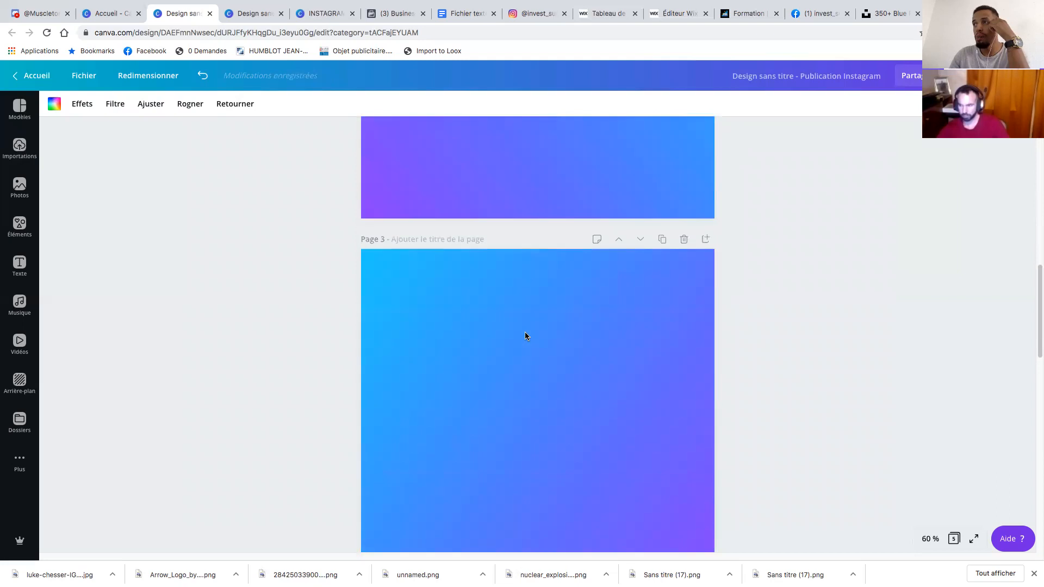
{"action": "scroll", "coordinate": [525, 335], "scroll_direction": "up", "scroll_amount": 8}
{"action": "scroll", "coordinate": [526, 336], "scroll_direction": "down", "scroll_amount": 20}
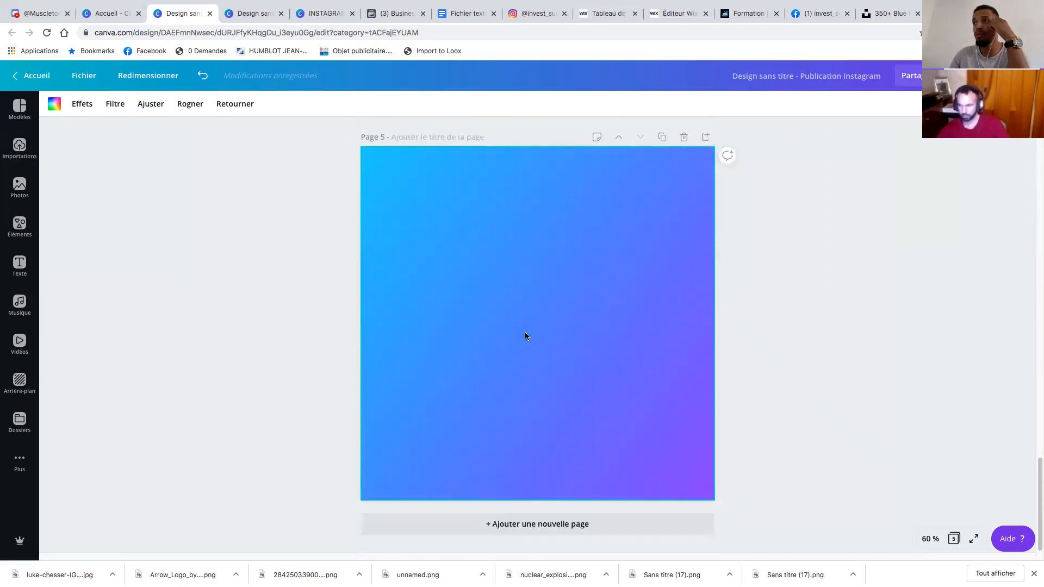
{"action": "scroll", "coordinate": [525, 336], "scroll_direction": "up", "scroll_amount": 20}
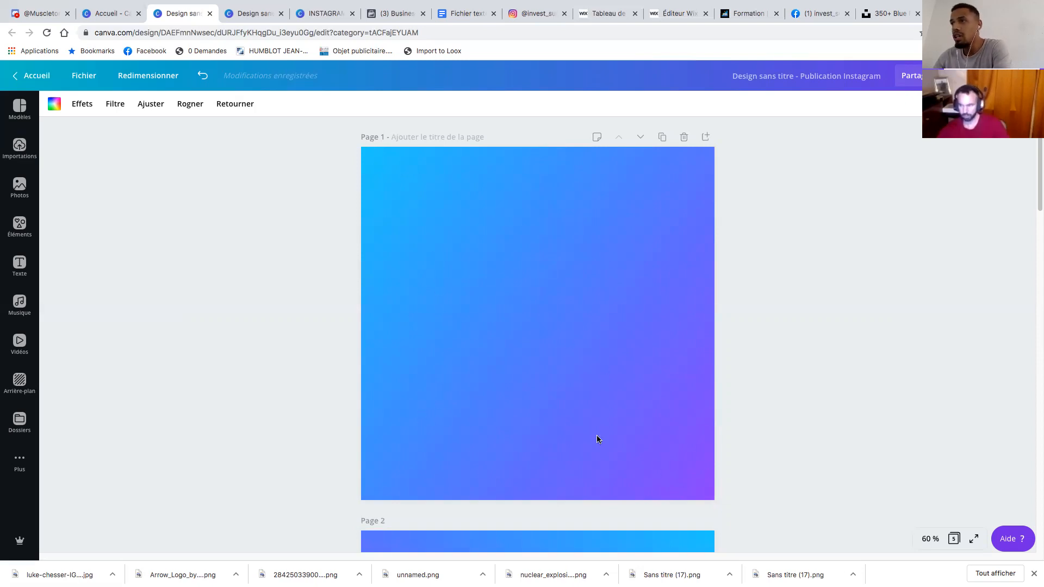
{"action": "scroll", "coordinate": [587, 427], "scroll_direction": "down", "scroll_amount": 3}
{"action": "scroll", "coordinate": [587, 427], "scroll_direction": "down", "scroll_amount": 4}
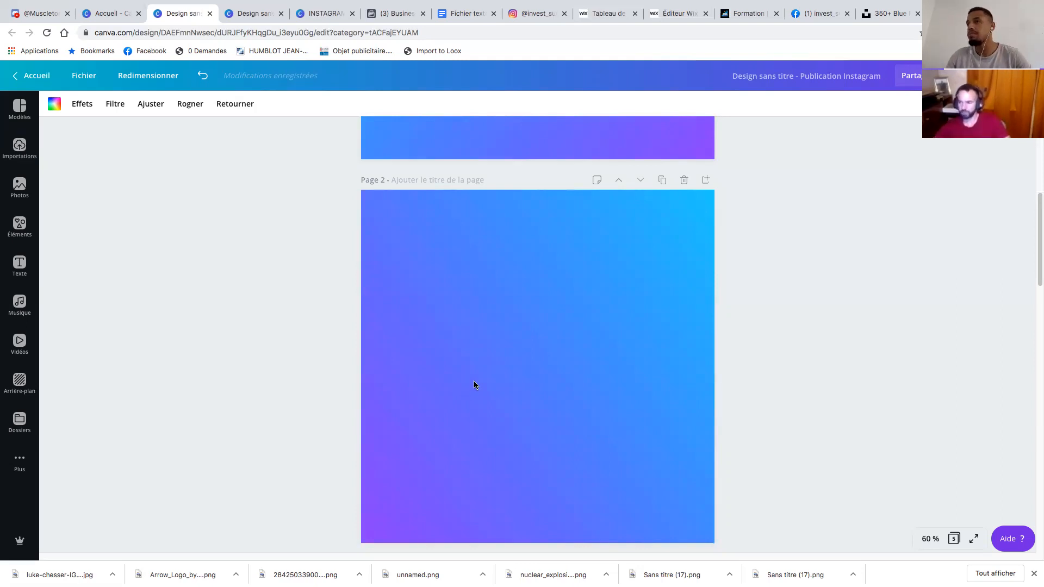
{"action": "scroll", "coordinate": [489, 362], "scroll_direction": "up", "scroll_amount": 2}
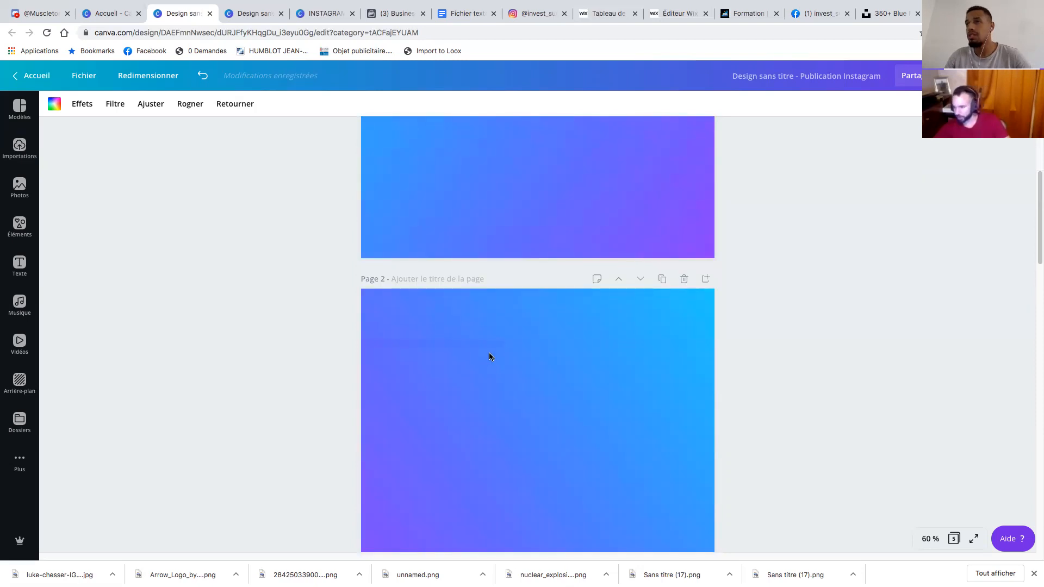
{"action": "scroll", "coordinate": [488, 354], "scroll_direction": "up", "scroll_amount": 5}
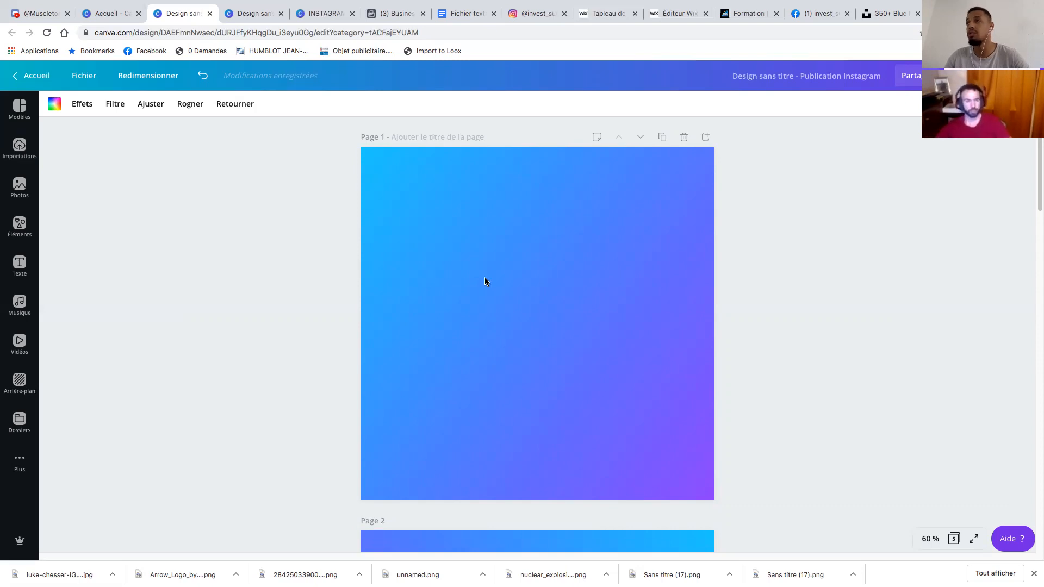
{"action": "scroll", "coordinate": [485, 235], "scroll_direction": "down", "scroll_amount": 1}
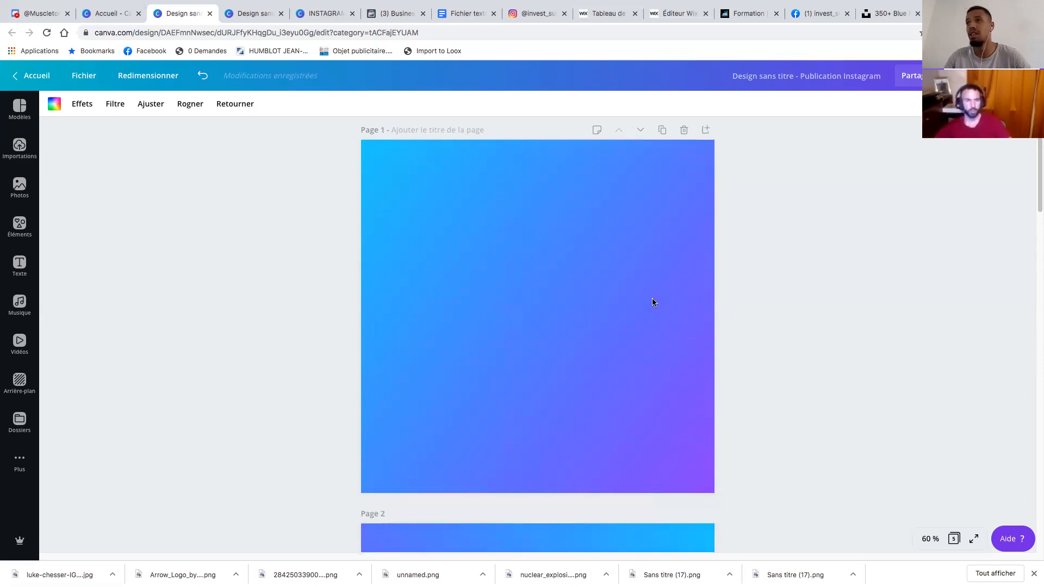
{"action": "scroll", "coordinate": [485, 284], "scroll_direction": "up", "scroll_amount": 1}
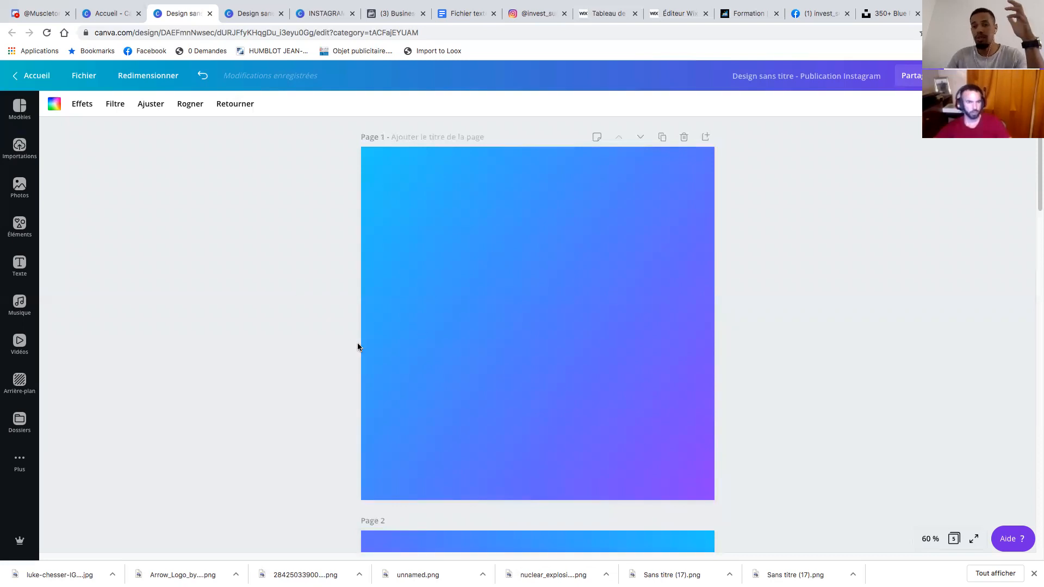
{"action": "scroll", "coordinate": [555, 408], "scroll_direction": "down", "scroll_amount": 3}
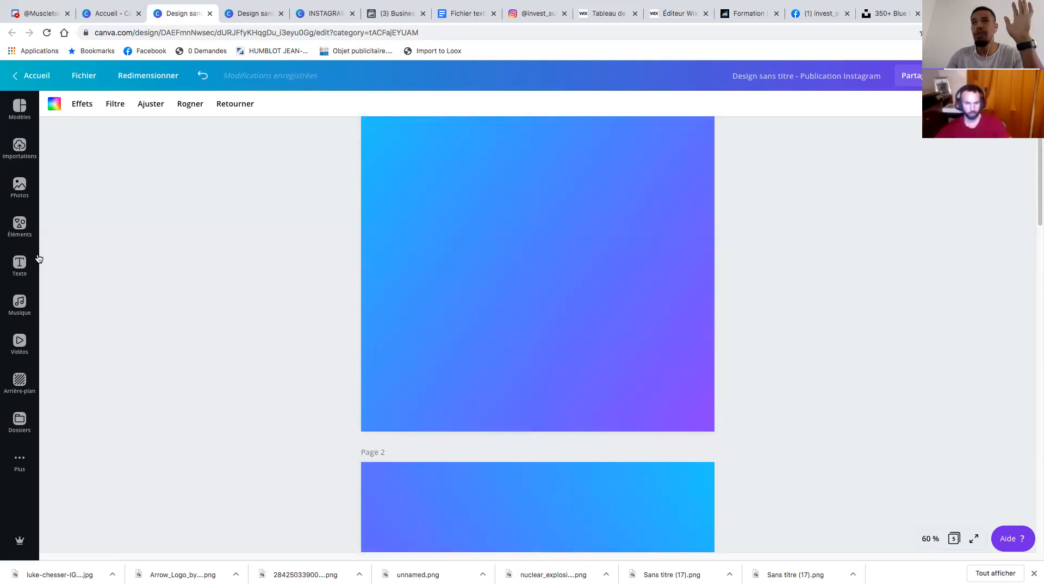
Search the photo library for "sourire"
{"action": "left_click", "coordinate": [19, 186]}
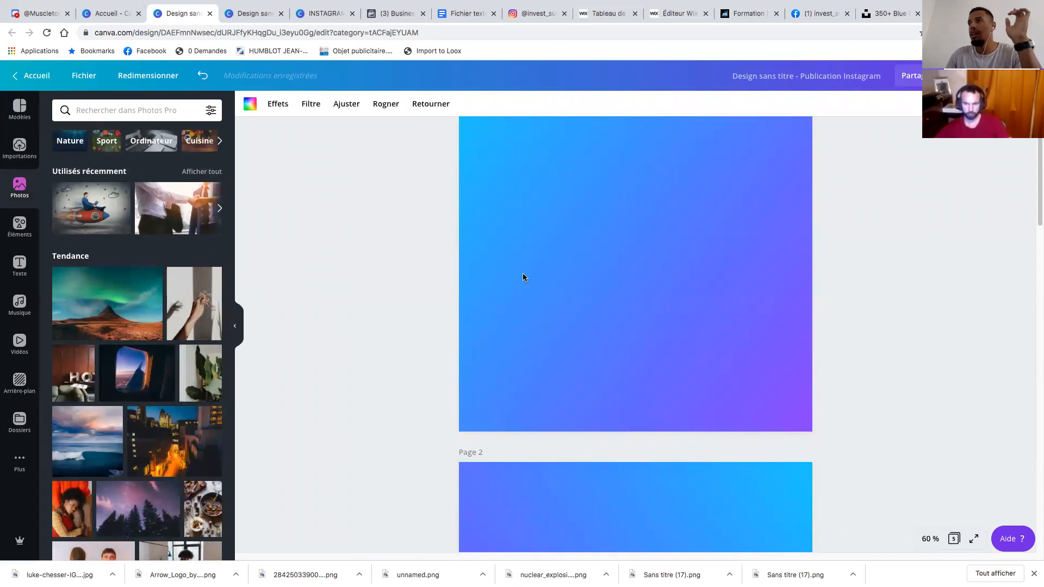
{"action": "scroll", "coordinate": [560, 279], "scroll_direction": "up", "scroll_amount": 1}
{"action": "scroll", "coordinate": [561, 279], "scroll_direction": "up", "scroll_amount": 2}
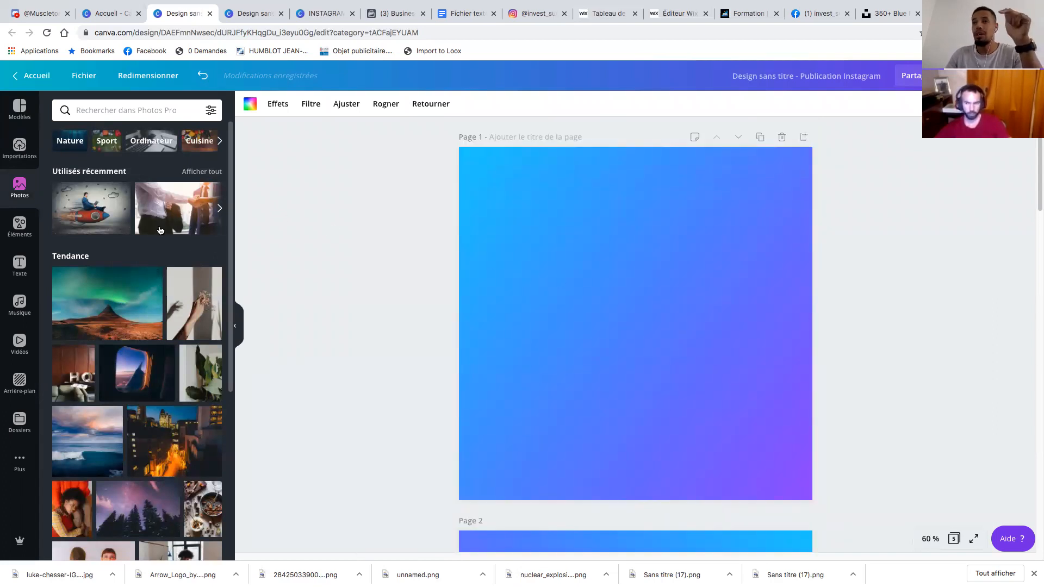
{"action": "left_click", "coordinate": [149, 109]}
{"action": "type", "text": "sourire"}
{"action": "key", "text": "Return"}
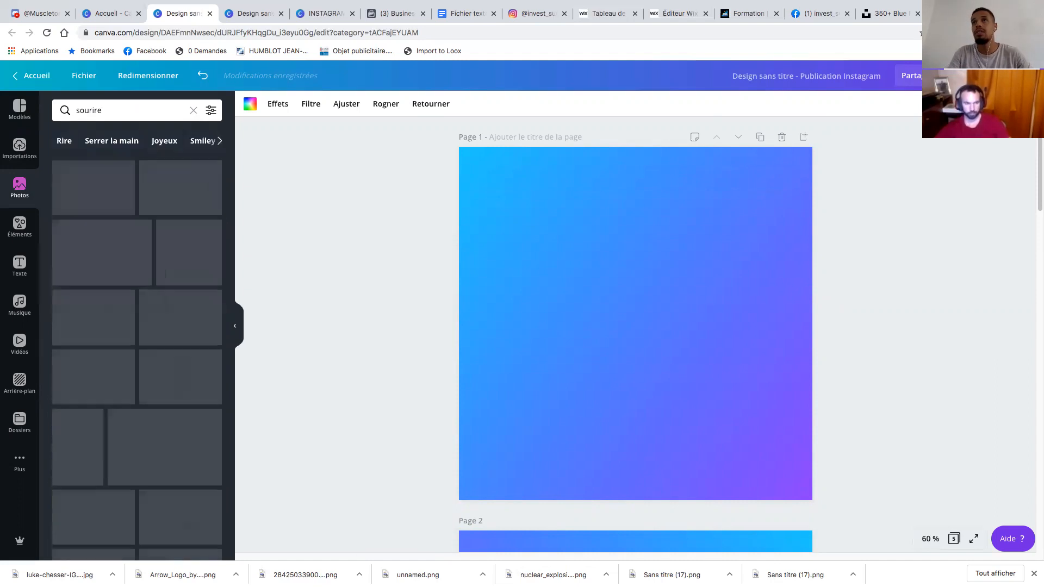
Place the photo of the smiling woman pointing her thumb against pink on page 1 and remove its background
{"action": "scroll", "coordinate": [148, 297], "scroll_direction": "down", "scroll_amount": 1}
{"action": "scroll", "coordinate": [158, 316], "scroll_direction": "down", "scroll_amount": 1}
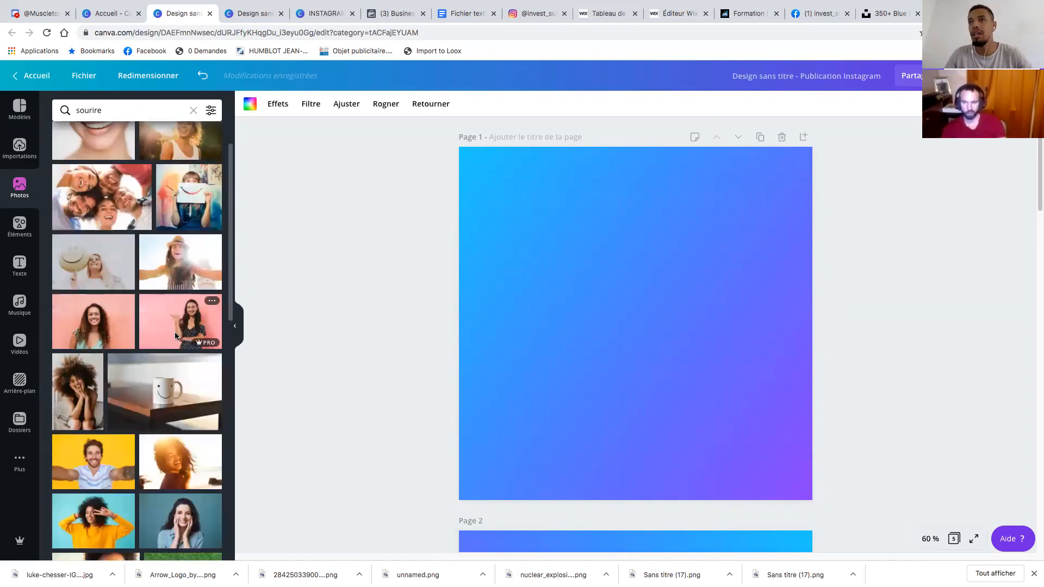
{"action": "left_click_drag", "start_coordinate": [174, 324], "coordinate": [547, 296]}
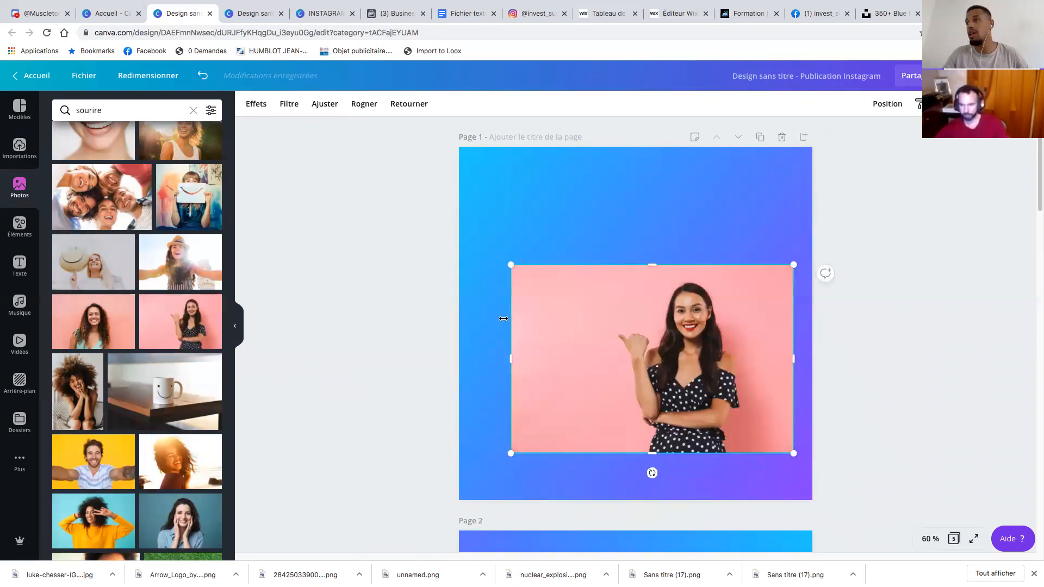
{"action": "left_click", "coordinate": [257, 106]}
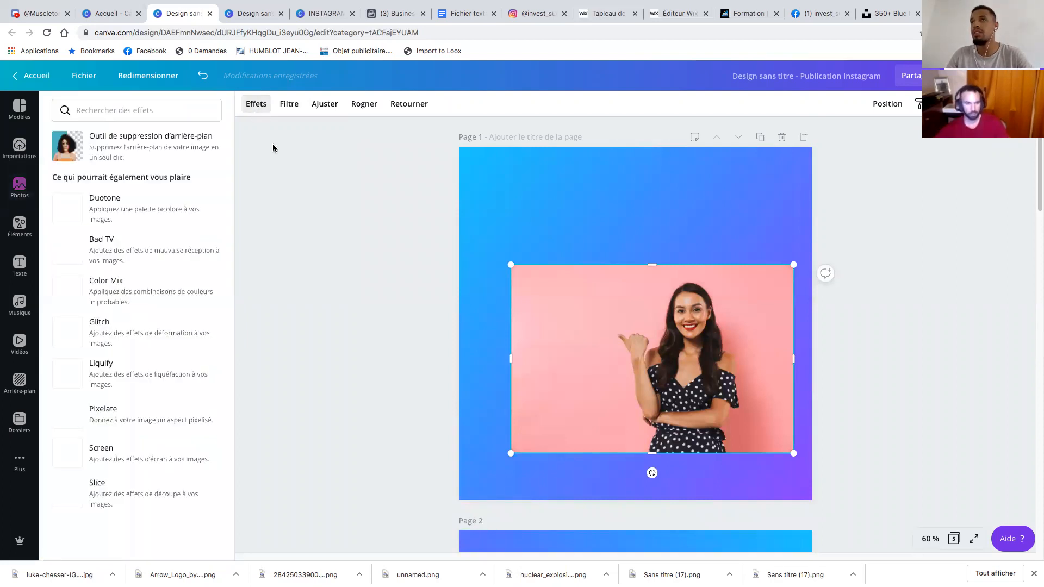
{"action": "left_click", "coordinate": [180, 144]}
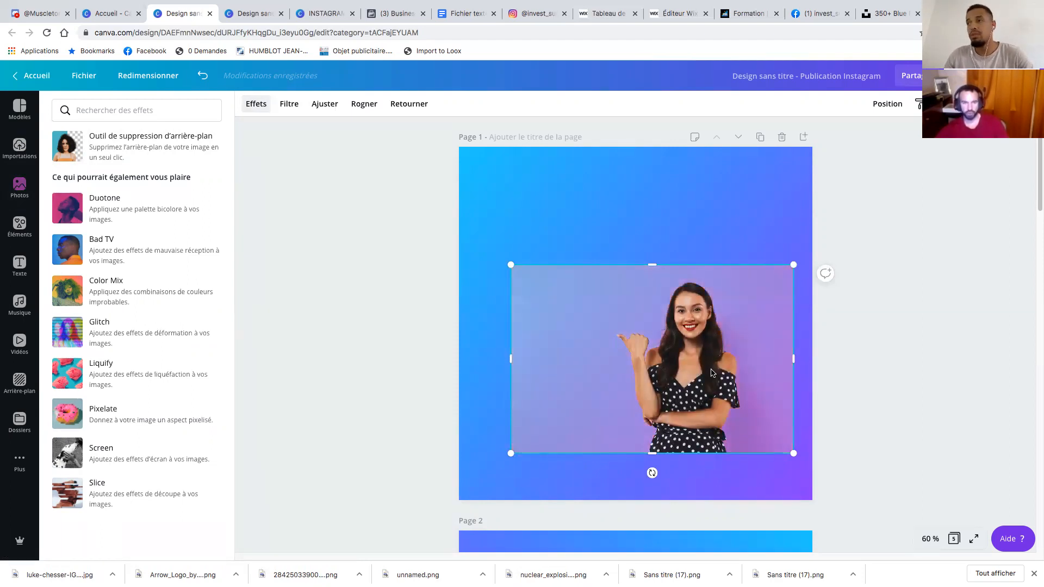
Crop both empty sides of the woman's cutout close to her figure and shift it toward page 1's lower right
{"action": "left_click_drag", "start_coordinate": [511, 359], "coordinate": [612, 362]}
{"action": "left_click_drag", "start_coordinate": [792, 359], "coordinate": [746, 361]}
{"action": "left_click_drag", "start_coordinate": [663, 379], "coordinate": [682, 391]}
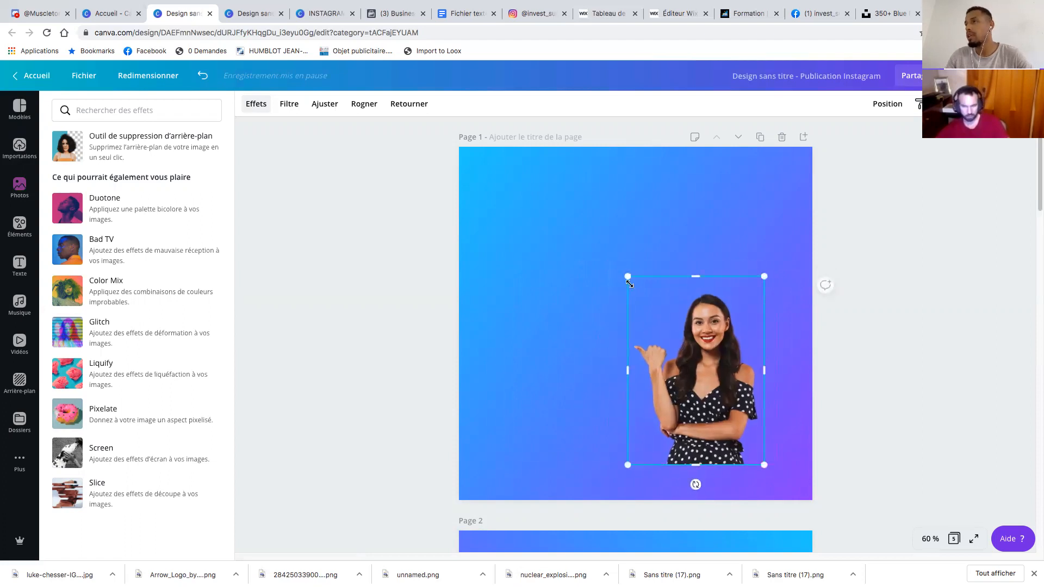
Enlarge the woman's cutout to most of page 1's height and move it about halfway past the page's right edge
{"action": "left_click_drag", "start_coordinate": [627, 278], "coordinate": [519, 164]}
{"action": "left_click_drag", "start_coordinate": [653, 348], "coordinate": [683, 374]}
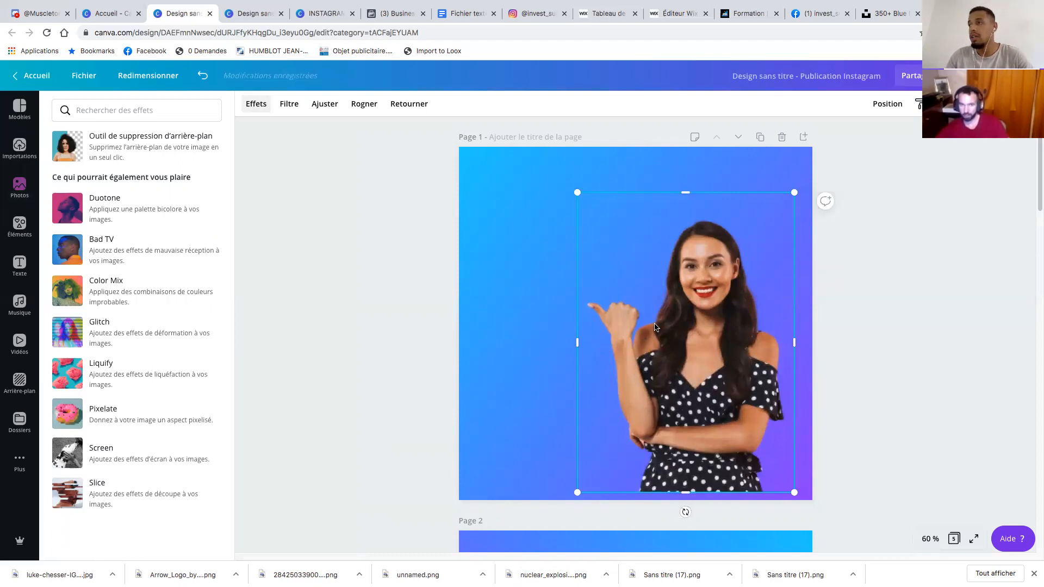
{"action": "left_click_drag", "start_coordinate": [680, 320], "coordinate": [752, 322]}
{"action": "left_click_drag", "start_coordinate": [684, 328], "coordinate": [739, 317]}
Paste a copy of the woman's cutout onto page 2
{"action": "scroll", "coordinate": [653, 402], "scroll_direction": "down", "scroll_amount": 5}
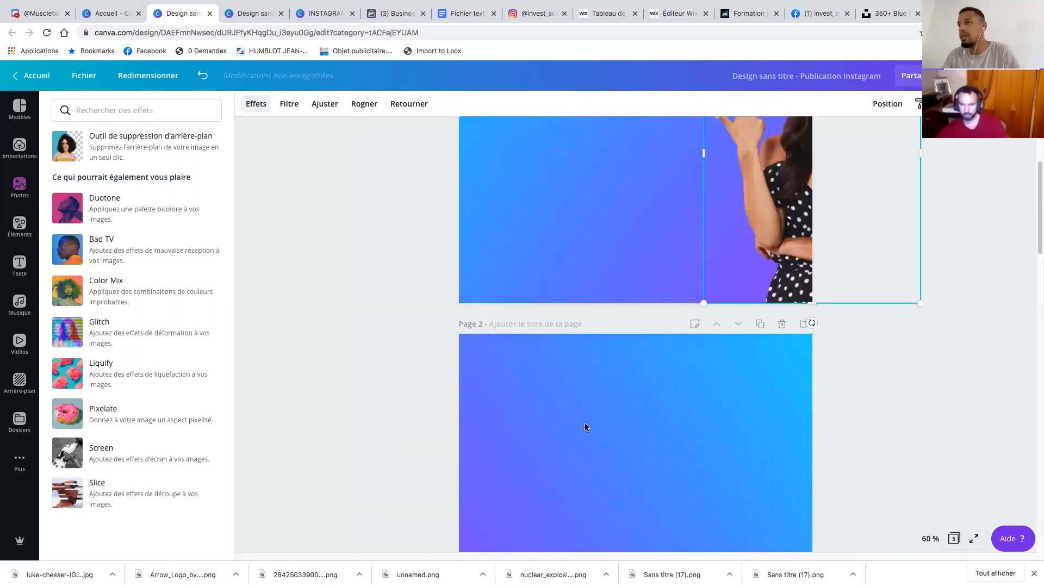
{"action": "left_click", "coordinate": [583, 425]}
{"action": "left_click", "coordinate": [584, 426]}
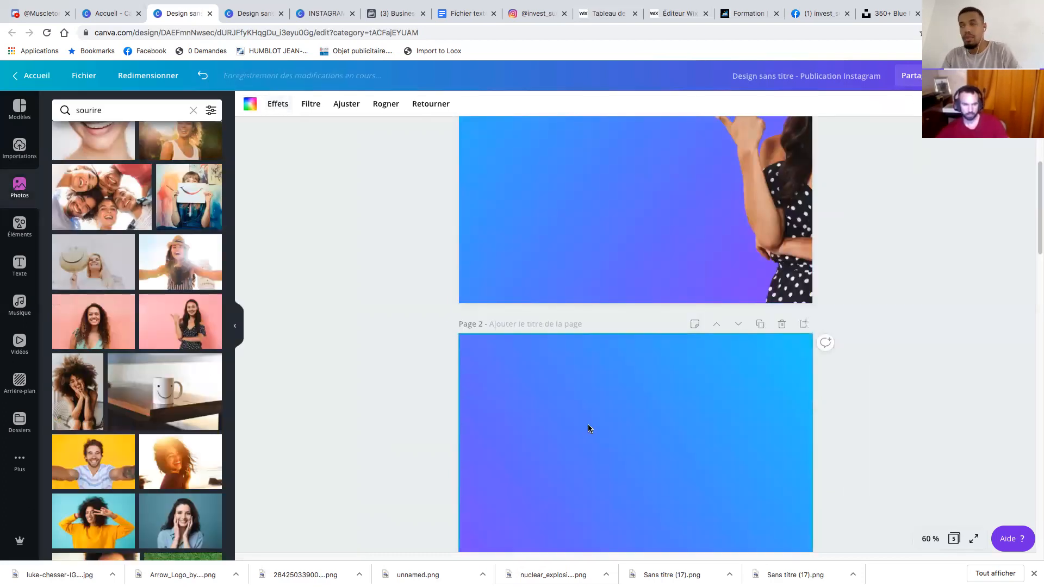
{"action": "key", "text": "ctrl+v"}
{"action": "scroll", "coordinate": [599, 442], "scroll_direction": "down", "scroll_amount": 5}
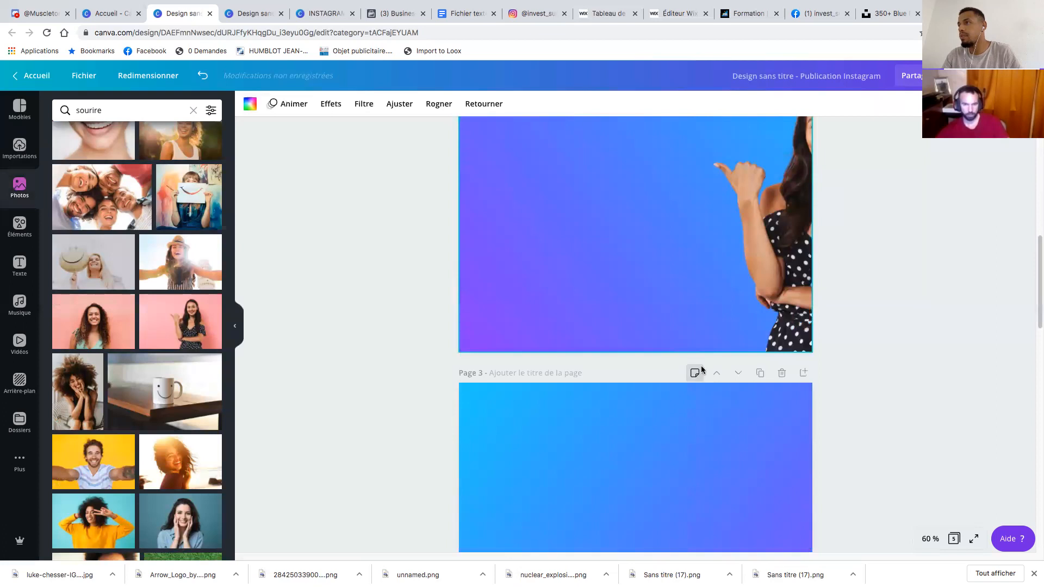
Move the pasted woman's cutout on page 2 about halfway past the left page edge, continuing the figure from page 1
{"action": "scroll", "coordinate": [701, 365], "scroll_direction": "up", "scroll_amount": 3}
{"action": "left_click_drag", "start_coordinate": [742, 378], "coordinate": [516, 390]}
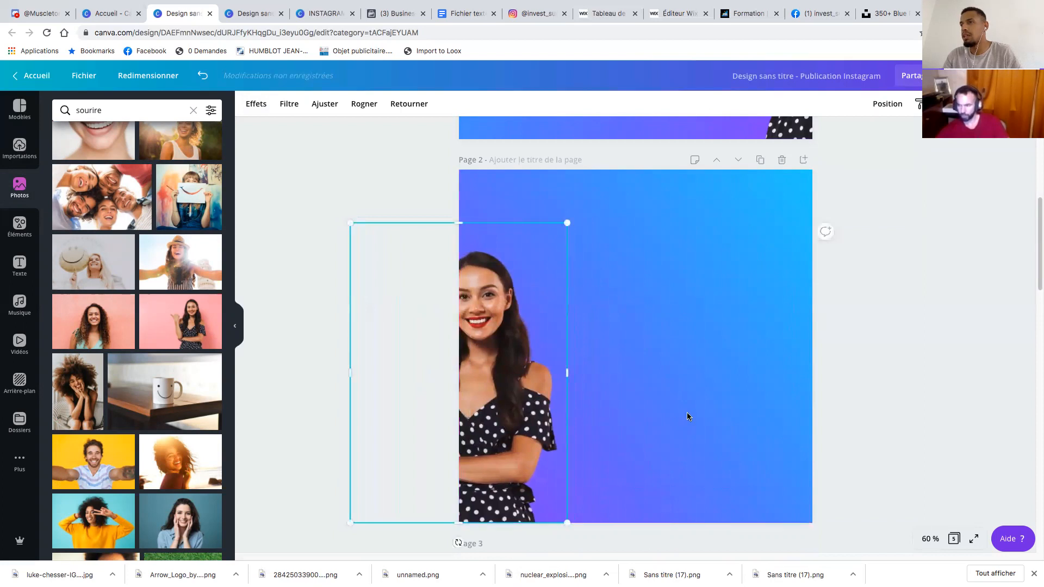
{"action": "scroll", "coordinate": [680, 413], "scroll_direction": "up", "scroll_amount": 5}
{"action": "scroll", "coordinate": [683, 335], "scroll_direction": "down", "scroll_amount": 6}
{"action": "scroll", "coordinate": [683, 336], "scroll_direction": "up", "scroll_amount": 5}
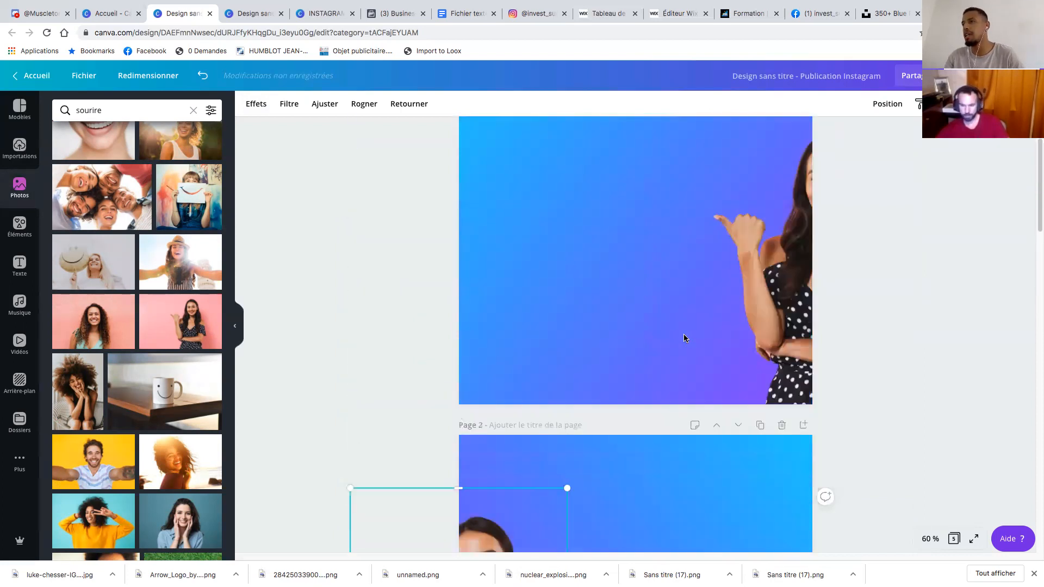
Examine how the woman's cutout continues from page 1 onto page 2
{"action": "scroll", "coordinate": [686, 338], "scroll_direction": "up", "scroll_amount": 1}
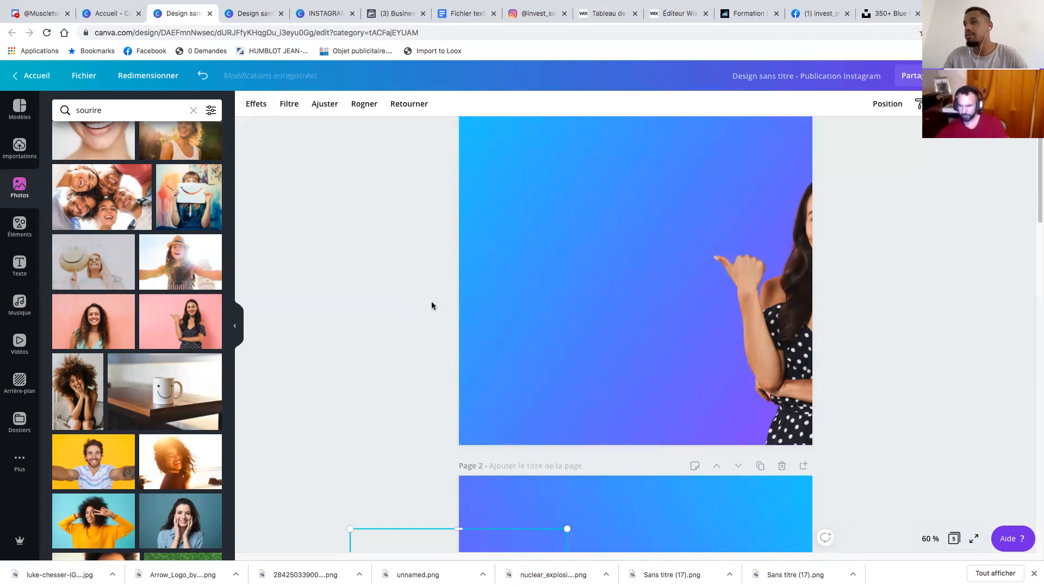
{"action": "scroll", "coordinate": [399, 433], "scroll_direction": "down", "scroll_amount": 3}
{"action": "left_click", "coordinate": [471, 419]}
{"action": "scroll", "coordinate": [655, 310], "scroll_direction": "up", "scroll_amount": 5}
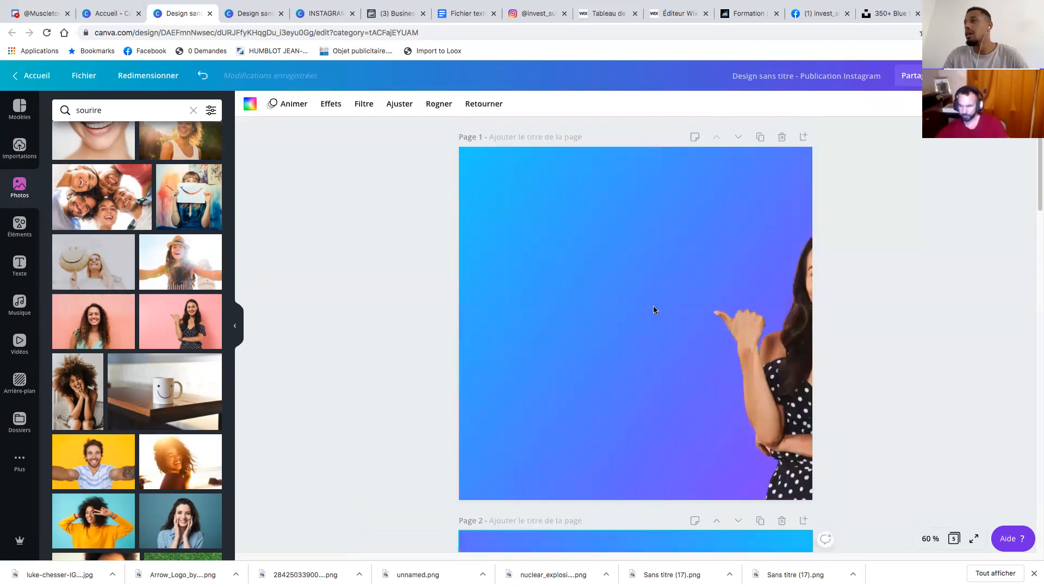
{"action": "scroll", "coordinate": [560, 331], "scroll_direction": "down", "scroll_amount": 3}
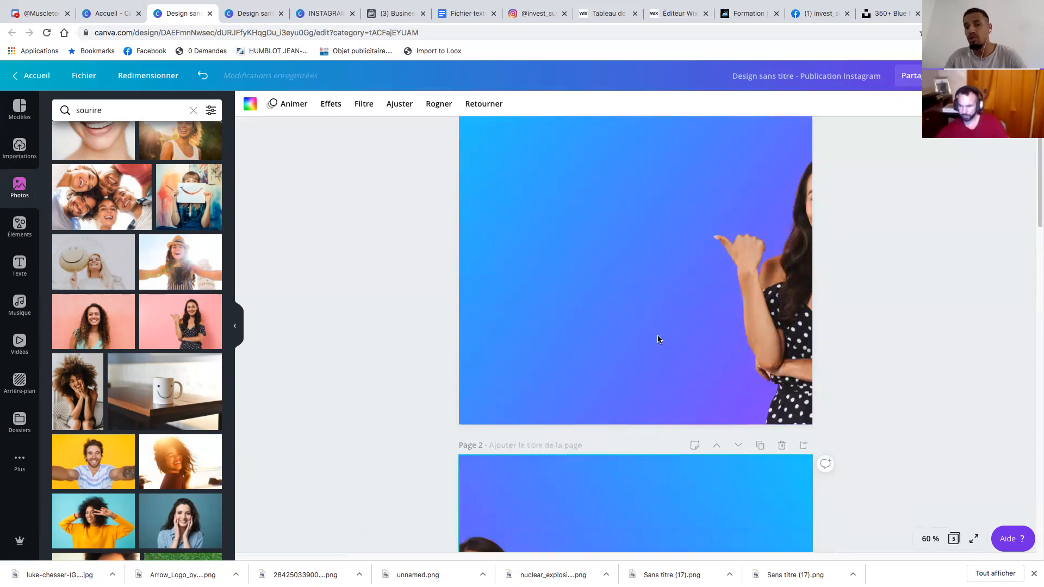
{"action": "scroll", "coordinate": [659, 339], "scroll_direction": "down", "scroll_amount": 1}
{"action": "scroll", "coordinate": [660, 339], "scroll_direction": "up", "scroll_amount": 3}
{"action": "scroll", "coordinate": [658, 337], "scroll_direction": "down", "scroll_amount": 3}
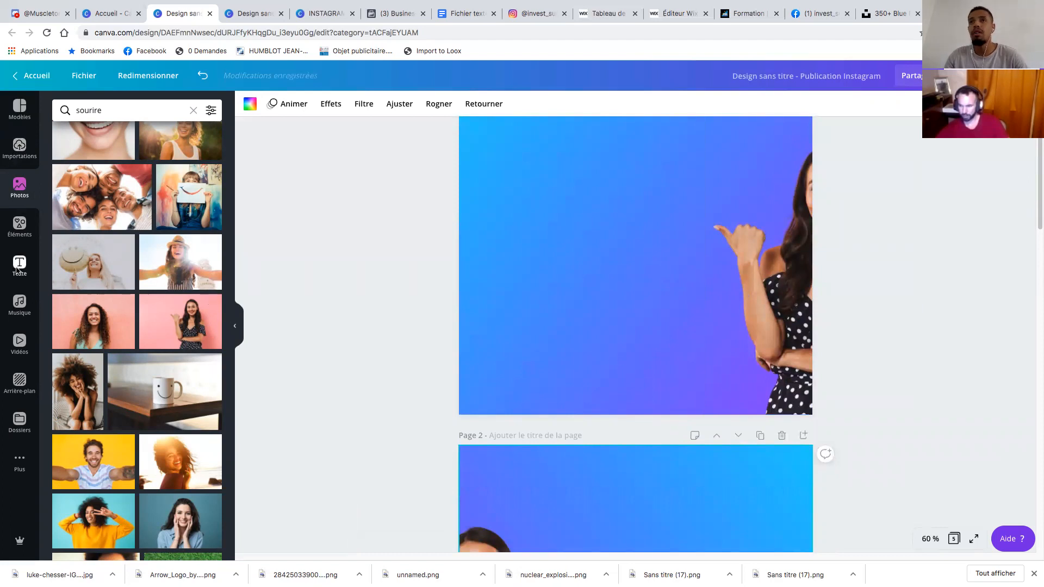
Add a square shape to page 1 and flatten it into a wide rectangle in the lower part of the page
{"action": "left_click", "coordinate": [21, 227]}
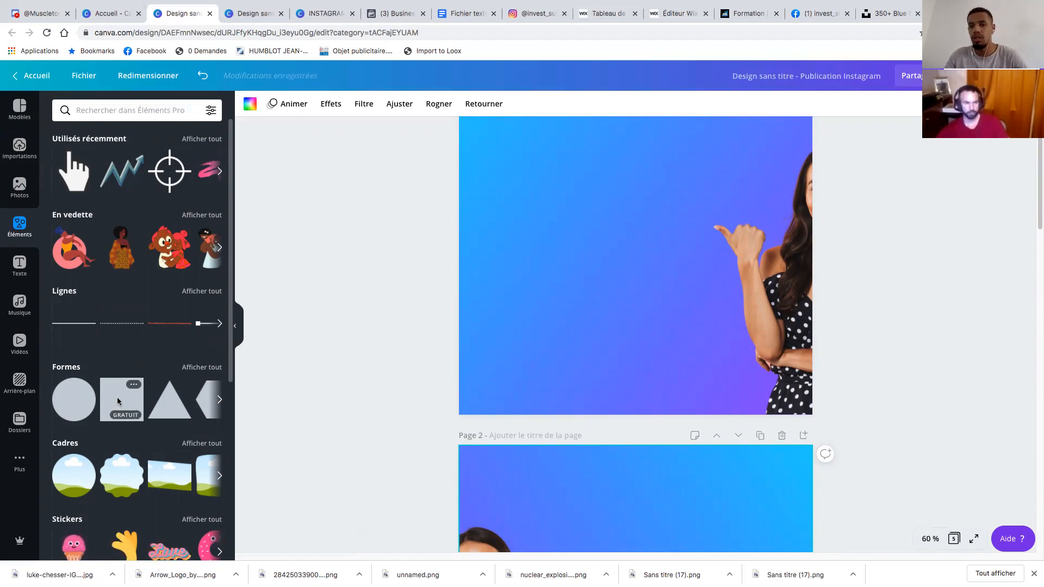
{"action": "left_click_drag", "start_coordinate": [117, 401], "coordinate": [505, 206]}
{"action": "left_click_drag", "start_coordinate": [582, 185], "coordinate": [564, 312]}
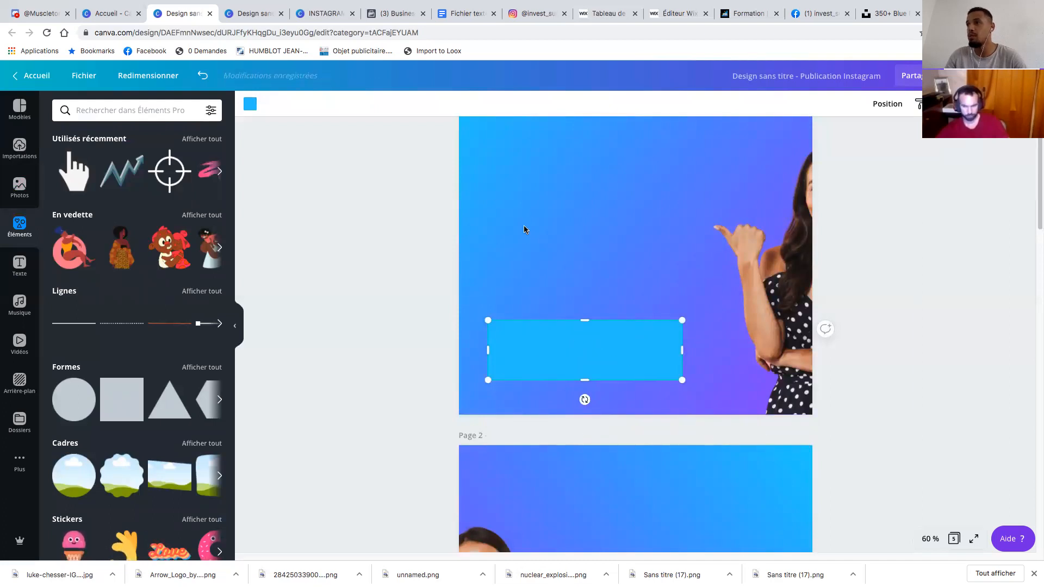
{"action": "scroll", "coordinate": [544, 250], "scroll_direction": "down", "scroll_amount": 3}
{"action": "scroll", "coordinate": [589, 311], "scroll_direction": "up", "scroll_amount": 2}
{"action": "mouse_move", "coordinate": [588, 302]}
{"action": "left_mouse_down"}
{"action": "mouse_move", "coordinate": [587, 284]}
{"action": "mouse_move", "coordinate": [605, 302]}
{"action": "left_mouse_up"}
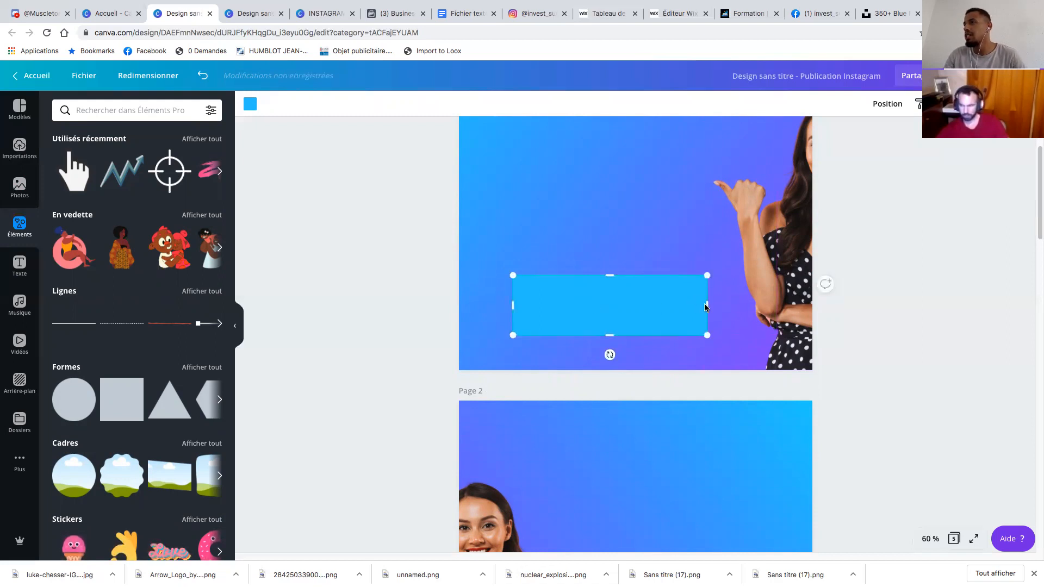
Lengthen the rectangle on page 1 and shift it across the woman's arm and past the right page edge
{"action": "left_click_drag", "start_coordinate": [707, 305], "coordinate": [829, 308]}
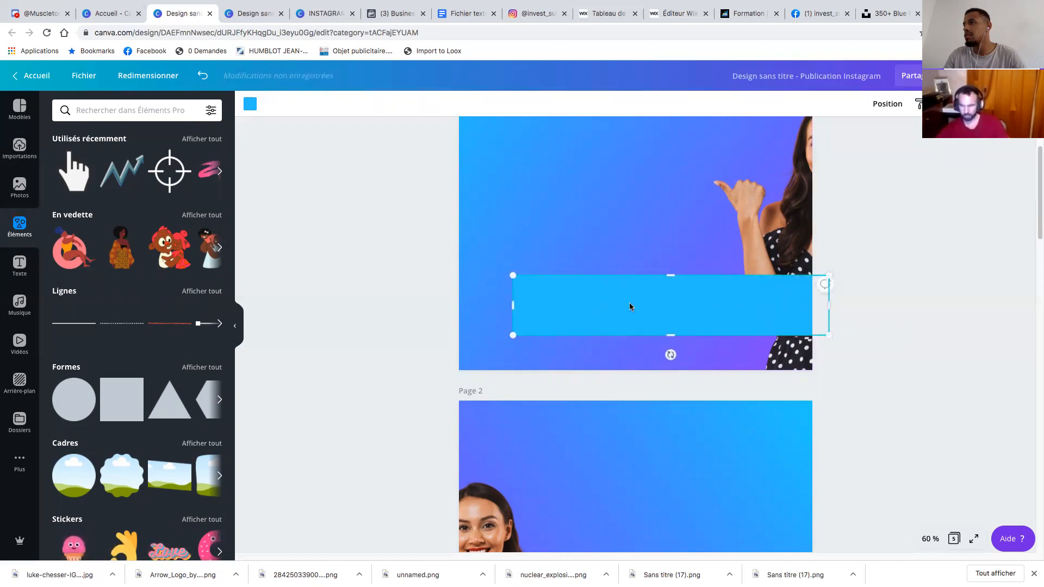
{"action": "left_click_drag", "start_coordinate": [513, 304], "coordinate": [578, 307]}
{"action": "left_click_drag", "start_coordinate": [648, 309], "coordinate": [684, 308]}
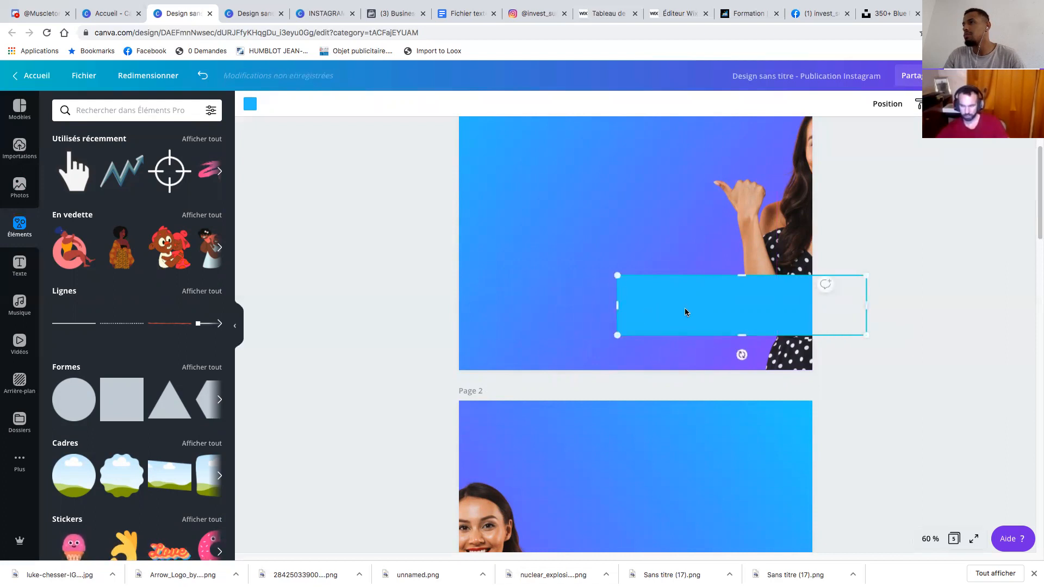
Paste a copy of the rectangle onto page 2 and resize it from beyond the left page edge to slightly past the woman's arm
{"action": "scroll", "coordinate": [582, 378], "scroll_direction": "down", "scroll_amount": 3}
{"action": "left_click", "coordinate": [606, 411]}
{"action": "key", "text": "super+v"}
{"action": "scroll", "coordinate": [599, 444], "scroll_direction": "down", "scroll_amount": 2}
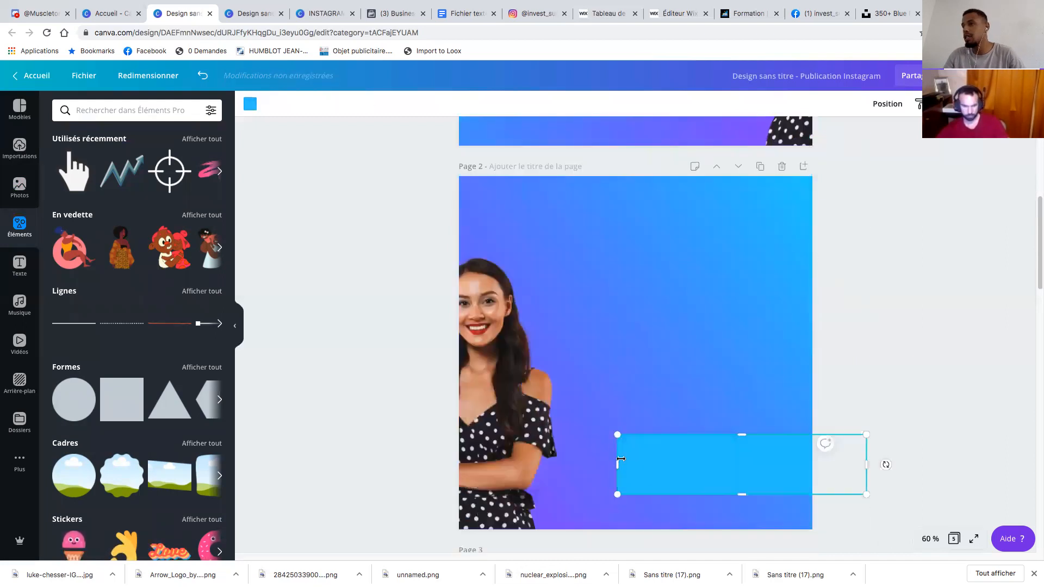
{"action": "left_click_drag", "start_coordinate": [617, 464], "coordinate": [472, 455]}
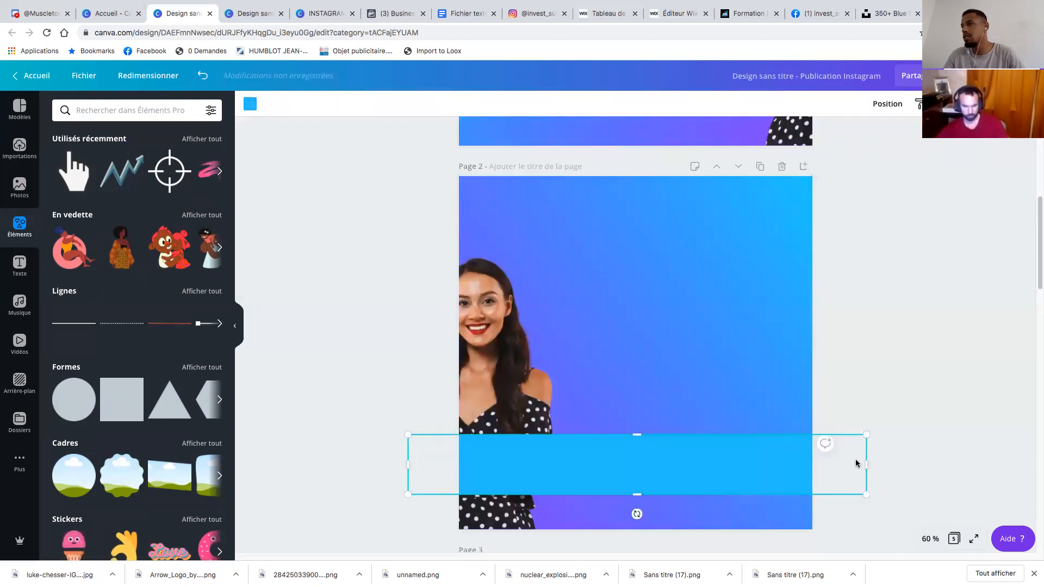
{"action": "left_click_drag", "start_coordinate": [865, 463], "coordinate": [647, 461]}
Send the rectangle on page 1 backward behind the woman's cutout
{"action": "scroll", "coordinate": [683, 315], "scroll_direction": "up", "scroll_amount": 4}
{"action": "left_click", "coordinate": [723, 293]}
{"action": "left_click", "coordinate": [878, 109]}
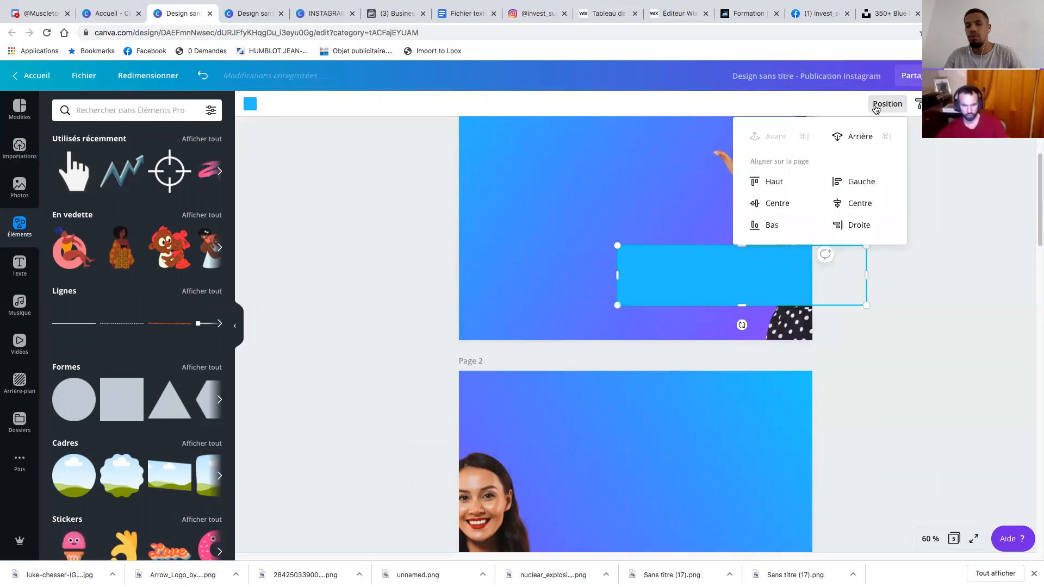
{"action": "left_click", "coordinate": [846, 141]}
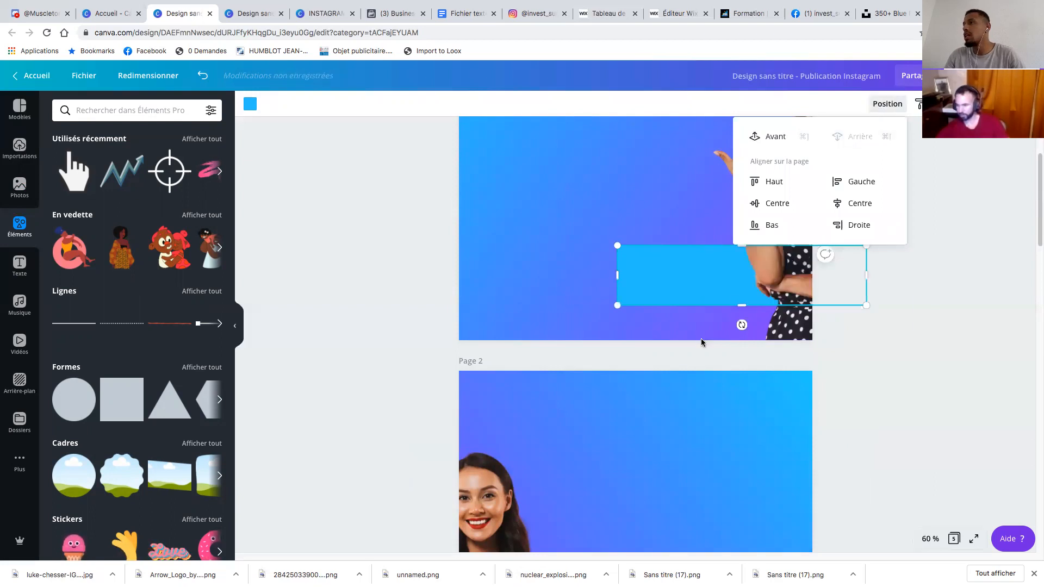
Send the rectangle on page 2 backward behind the woman's cutout
{"action": "scroll", "coordinate": [702, 340], "scroll_direction": "down", "scroll_amount": 3}
{"action": "left_click", "coordinate": [602, 484]}
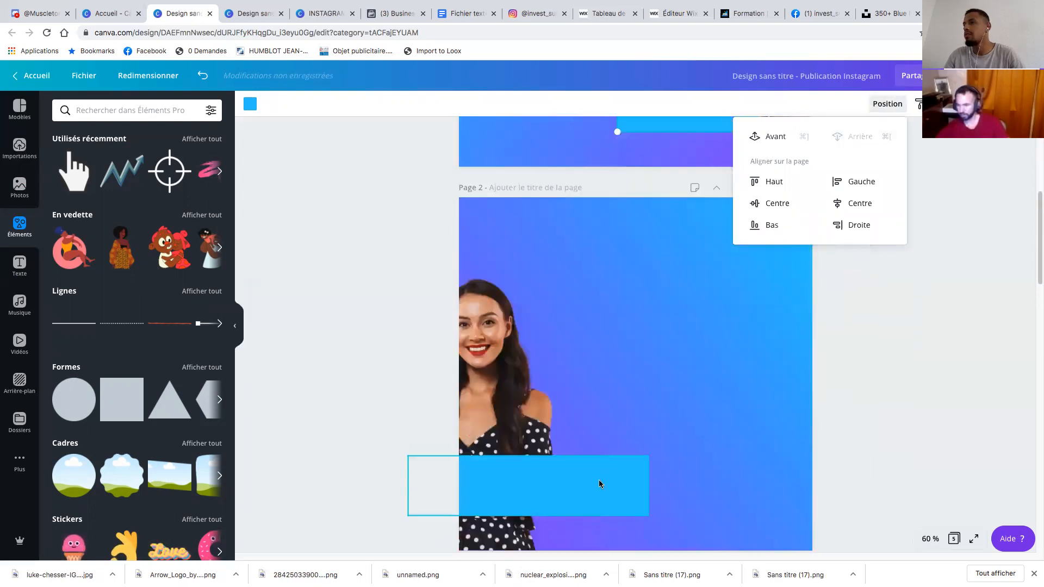
{"action": "left_click", "coordinate": [885, 105]}
{"action": "left_click", "coordinate": [856, 140]}
{"action": "left_click", "coordinate": [670, 313]}
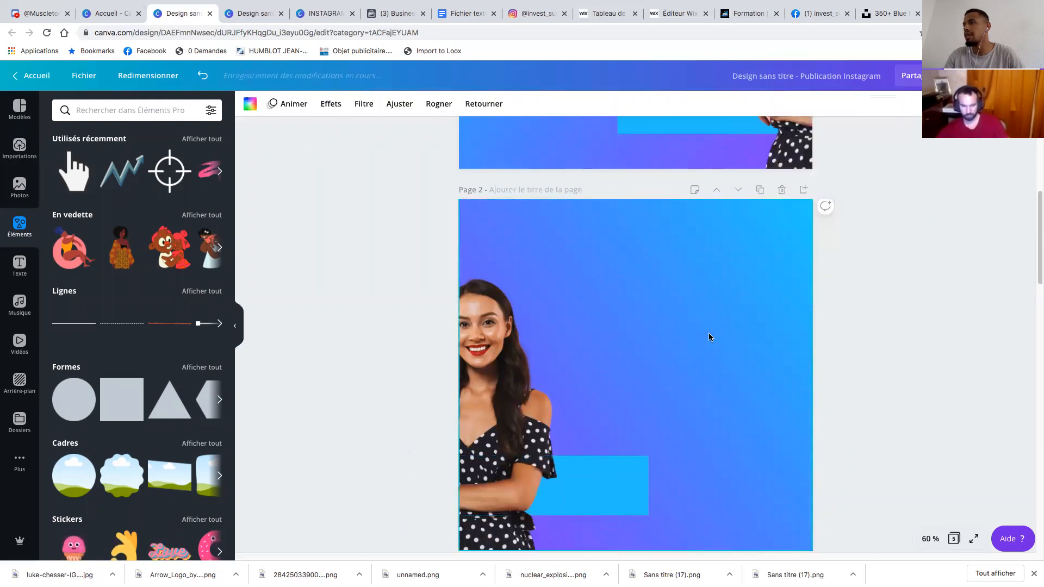
Compare pages 1 and 2 to check how the rectangle runs behind the woman across the page break
{"action": "scroll", "coordinate": [709, 333], "scroll_direction": "up", "scroll_amount": 6}
{"action": "left_click", "coordinate": [719, 308]}
{"action": "scroll", "coordinate": [723, 330], "scroll_direction": "down", "scroll_amount": 1}
{"action": "scroll", "coordinate": [723, 331], "scroll_direction": "down", "scroll_amount": 7}
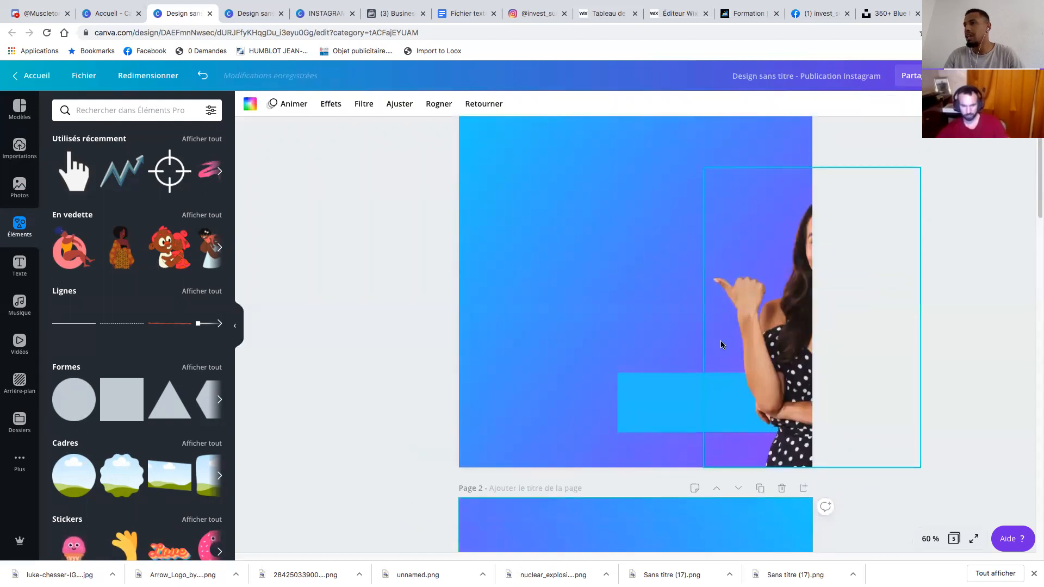
{"action": "scroll", "coordinate": [722, 343], "scroll_direction": "up", "scroll_amount": 3}
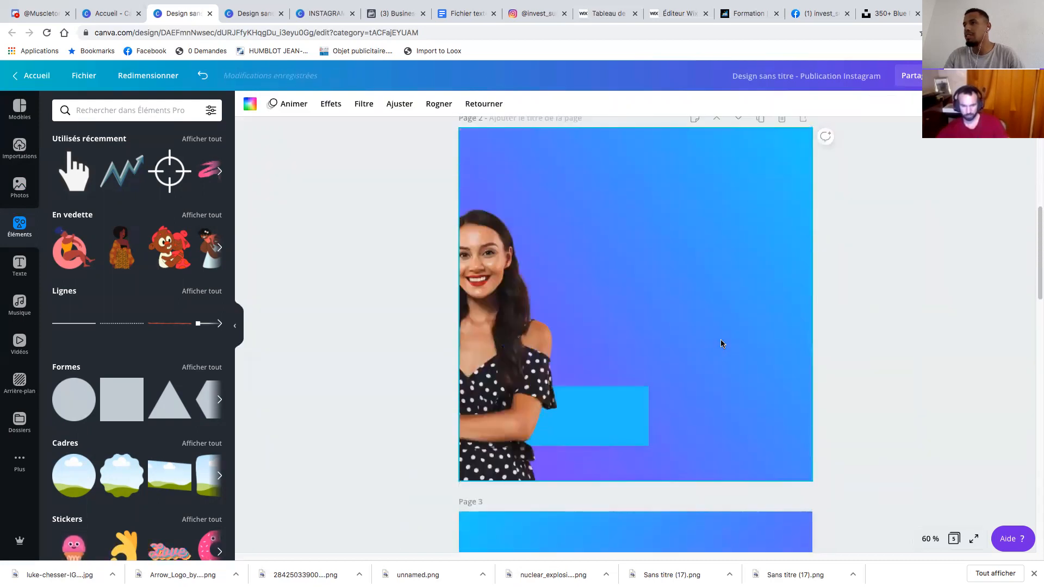
{"action": "scroll", "coordinate": [722, 343], "scroll_direction": "up", "scroll_amount": 7}
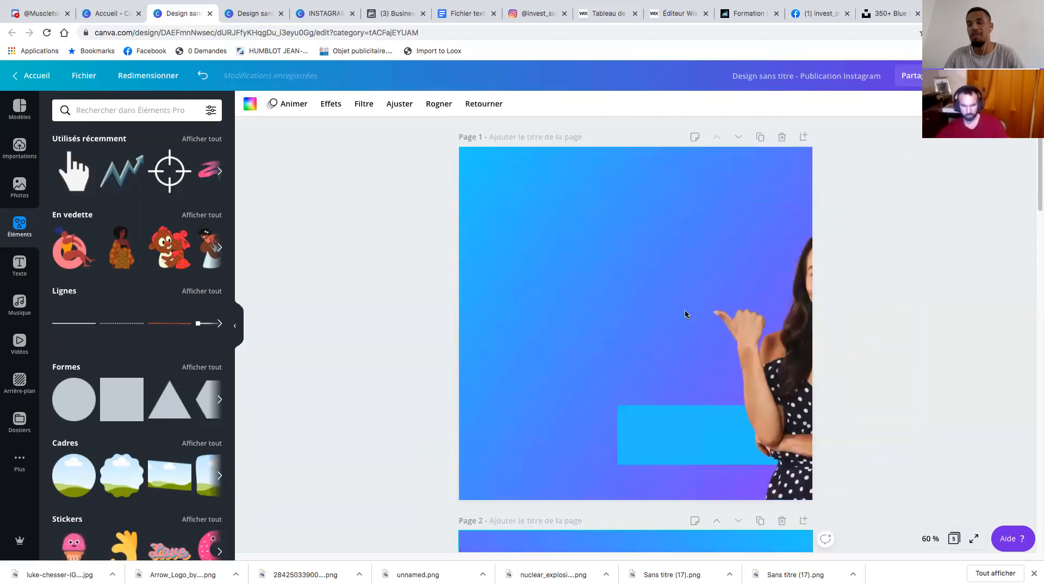
{"action": "scroll", "coordinate": [602, 319], "scroll_direction": "down", "scroll_amount": 3}
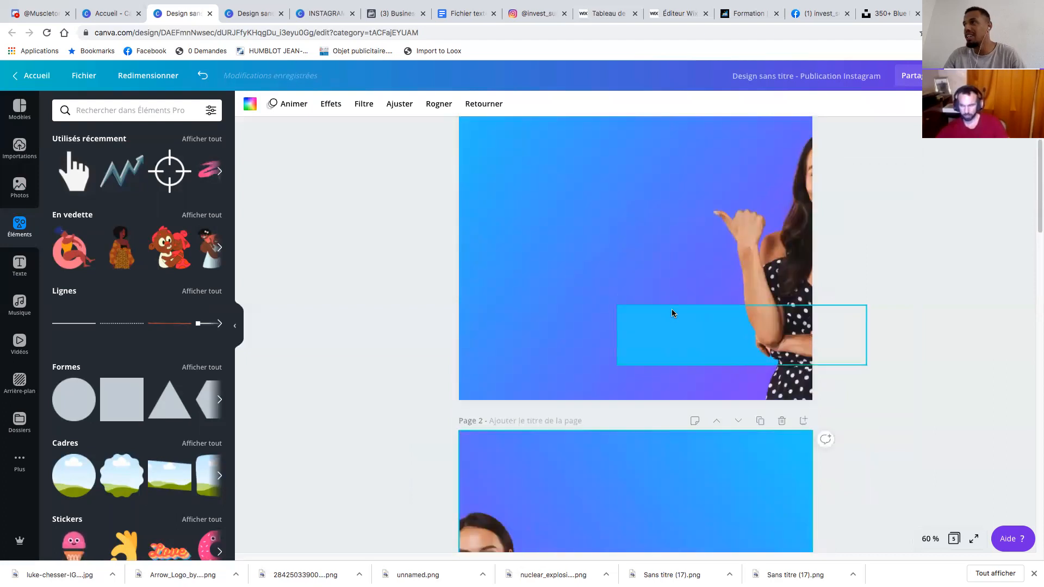
{"action": "scroll", "coordinate": [672, 311], "scroll_direction": "down", "scroll_amount": 5}
{"action": "scroll", "coordinate": [673, 311], "scroll_direction": "up", "scroll_amount": 8}
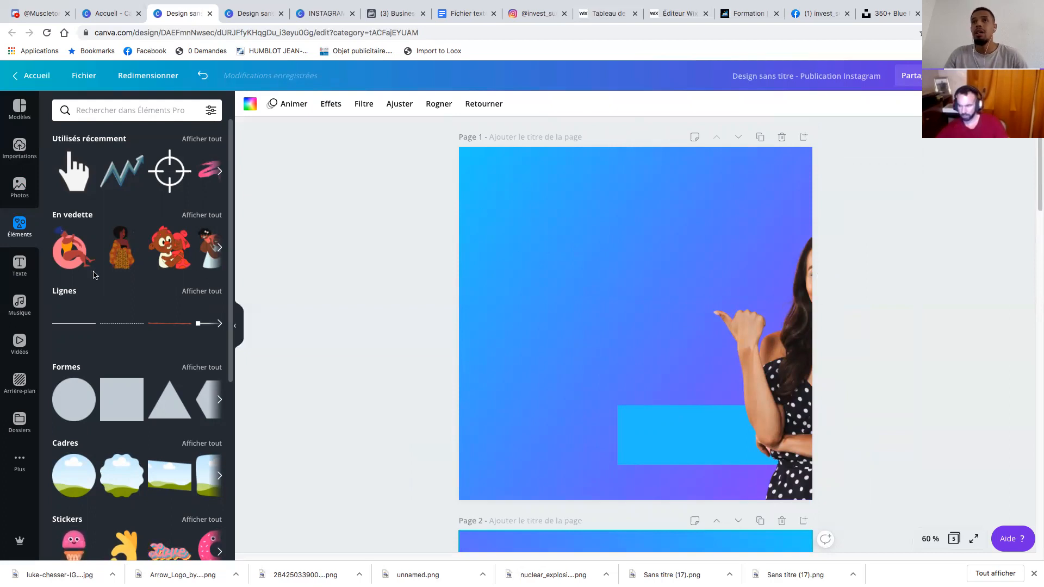
Add an "Ajouter un titre" heading near the top of page 1
{"action": "left_click", "coordinate": [20, 267]}
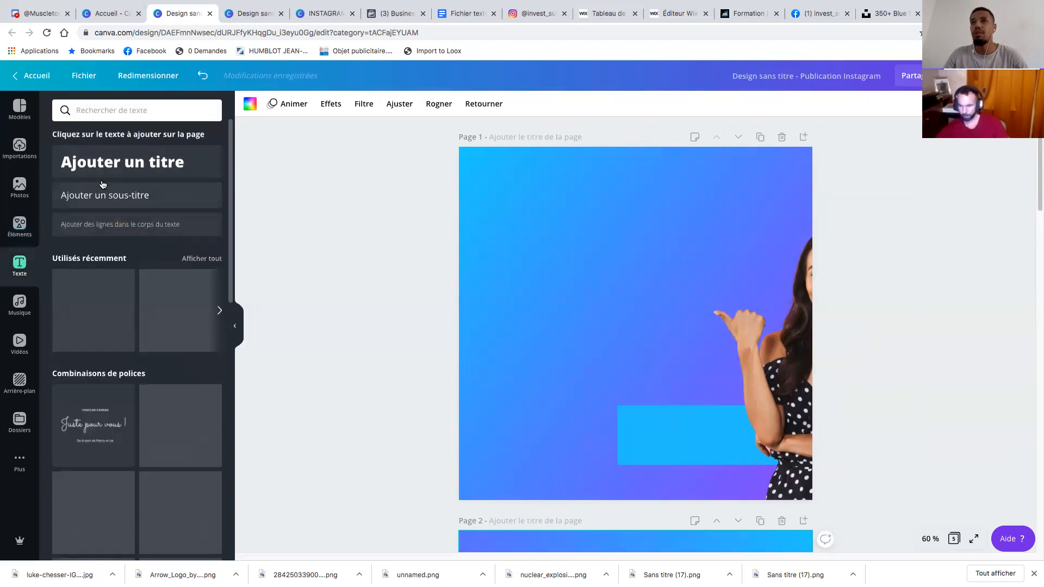
{"action": "left_click_drag", "start_coordinate": [102, 163], "coordinate": [524, 181]}
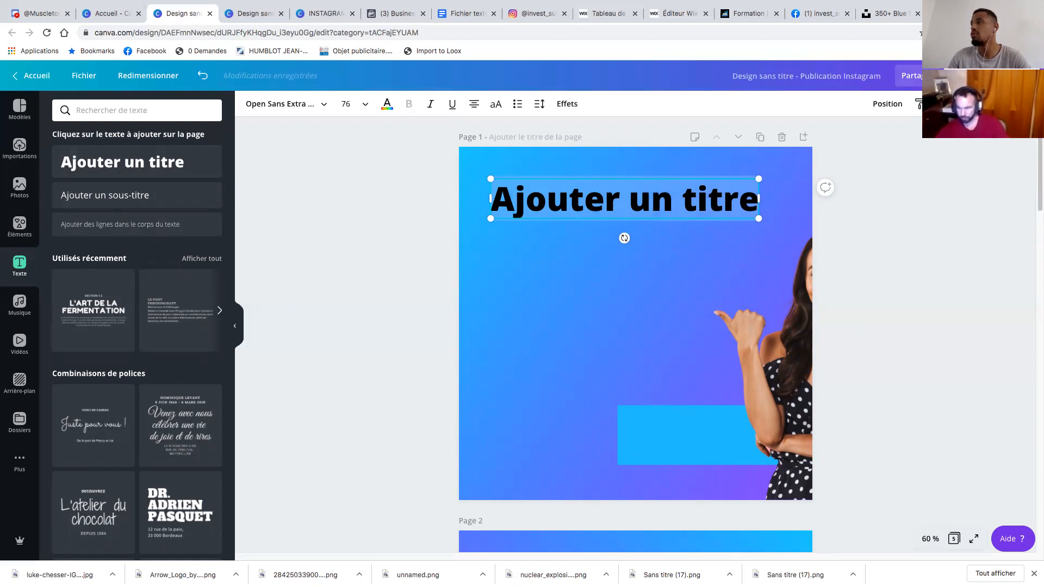
{"action": "left_click", "coordinate": [960, 14]}
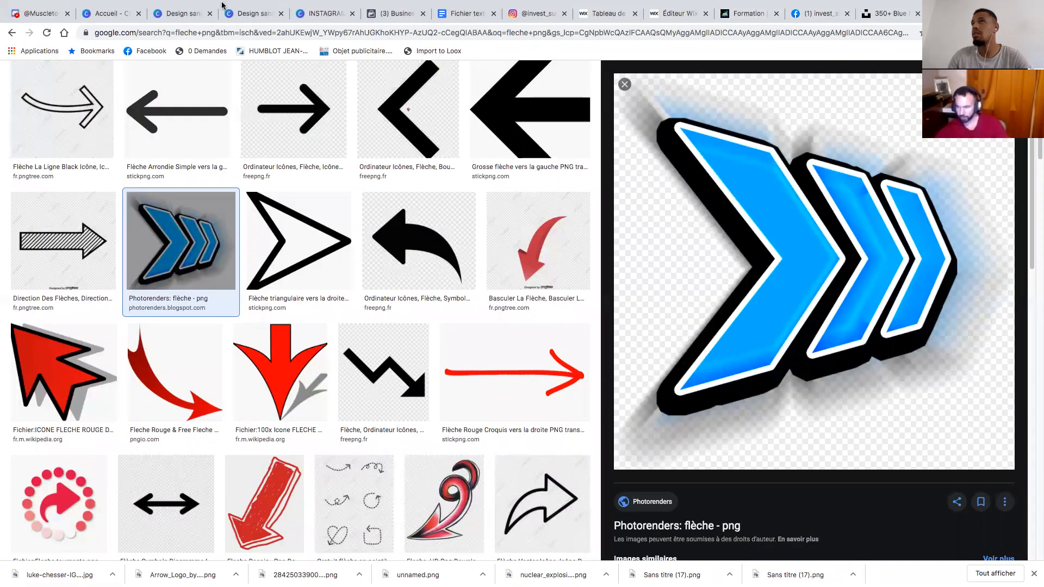
{"action": "left_click", "coordinate": [185, 16]}
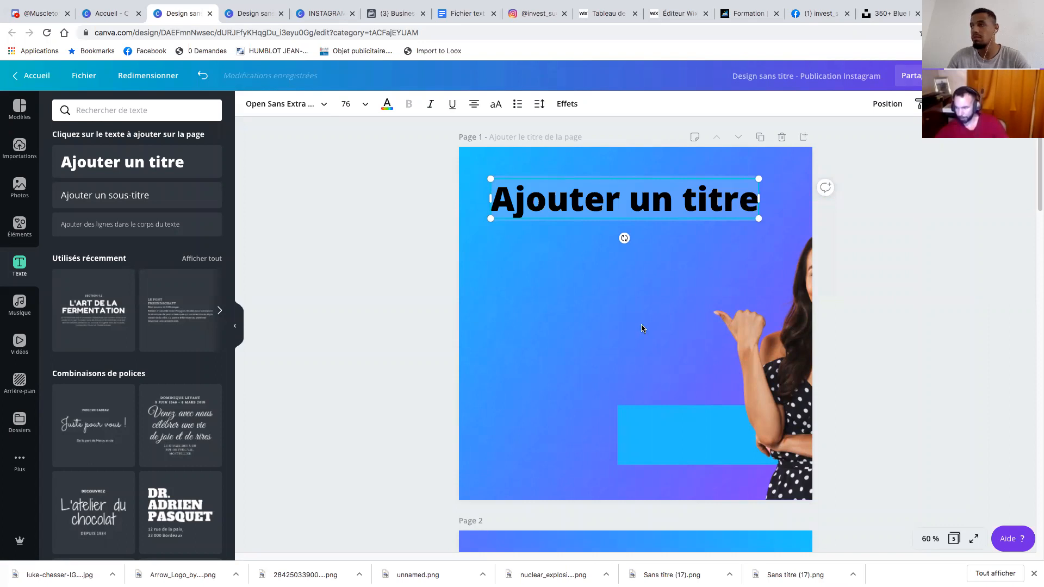
Shorten the rectangle on page 1 from its left side so that it starts just before the woman's arm
{"action": "scroll", "coordinate": [651, 322], "scroll_direction": "down", "scroll_amount": 5}
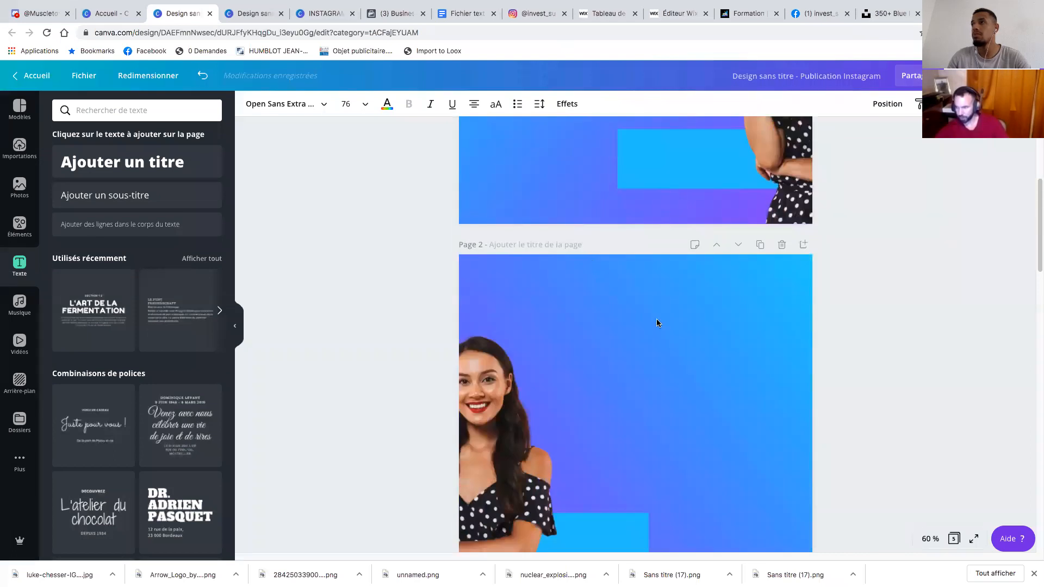
{"action": "scroll", "coordinate": [635, 263], "scroll_direction": "up", "scroll_amount": 3}
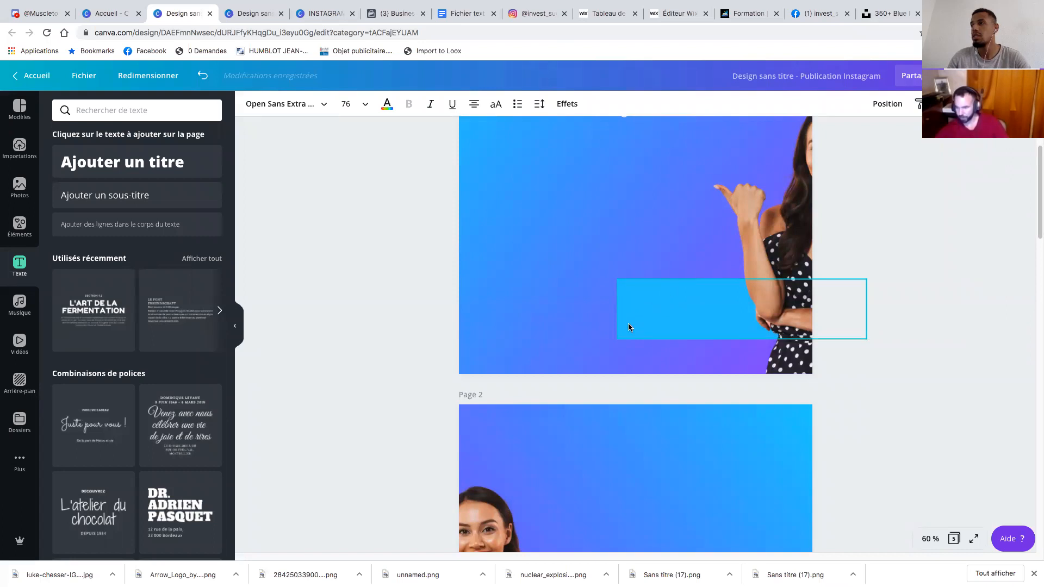
{"action": "left_click", "coordinate": [654, 309]}
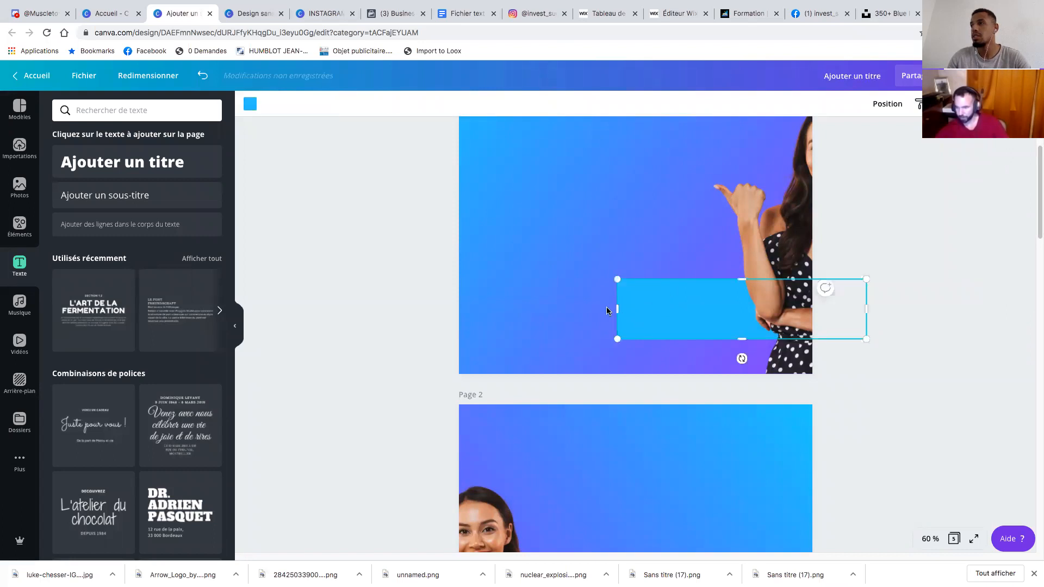
{"action": "left_click_drag", "start_coordinate": [615, 309], "coordinate": [704, 310]}
Shorten the rectangle on page 2 from its right side so that it ends closer to the woman's arm
{"action": "scroll", "coordinate": [700, 335], "scroll_direction": "down", "scroll_amount": 2}
{"action": "scroll", "coordinate": [699, 335], "scroll_direction": "down", "scroll_amount": 4}
{"action": "left_click", "coordinate": [642, 366]}
{"action": "left_click_drag", "start_coordinate": [649, 371], "coordinate": [603, 368]}
{"action": "left_click", "coordinate": [683, 269]}
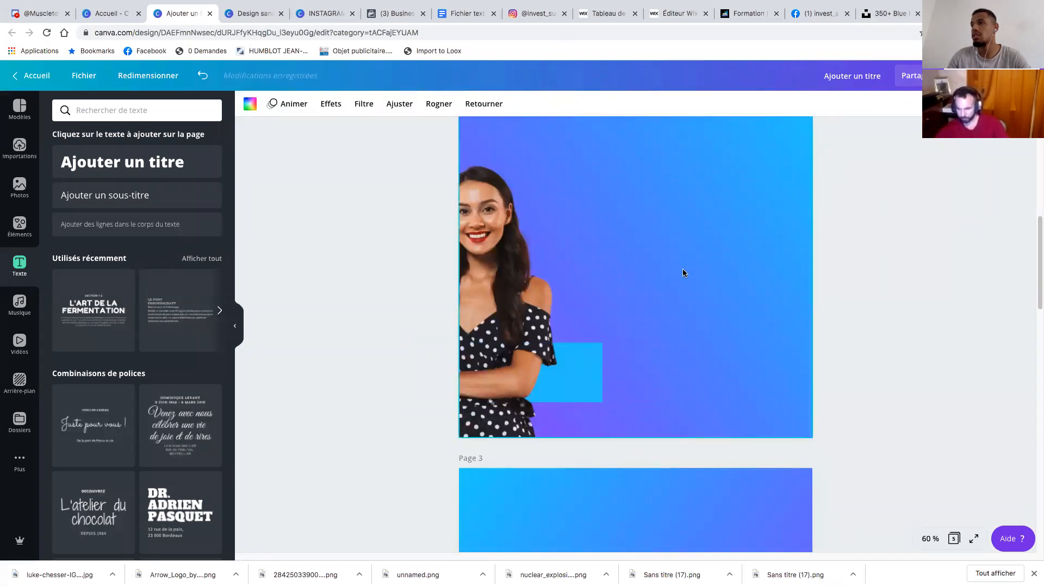
Examine the heading, the shortened rectangles and the woman's cutout across pages 1 and 2
{"action": "scroll", "coordinate": [682, 270], "scroll_direction": "up", "scroll_amount": 5}
{"action": "scroll", "coordinate": [681, 273], "scroll_direction": "up", "scroll_amount": 3}
{"action": "scroll", "coordinate": [681, 273], "scroll_direction": "down", "scroll_amount": 4}
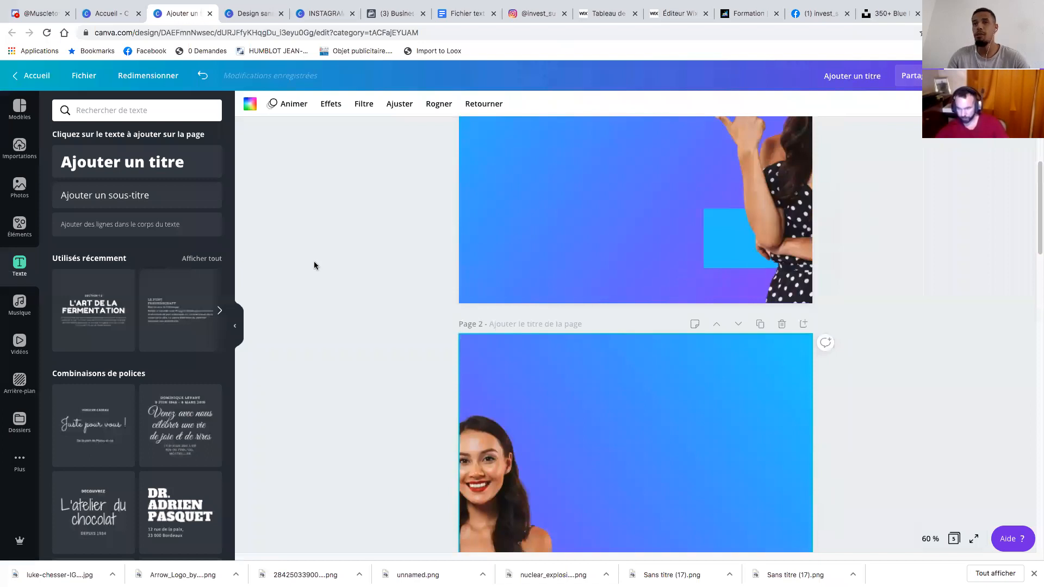
{"action": "left_click", "coordinate": [22, 227]}
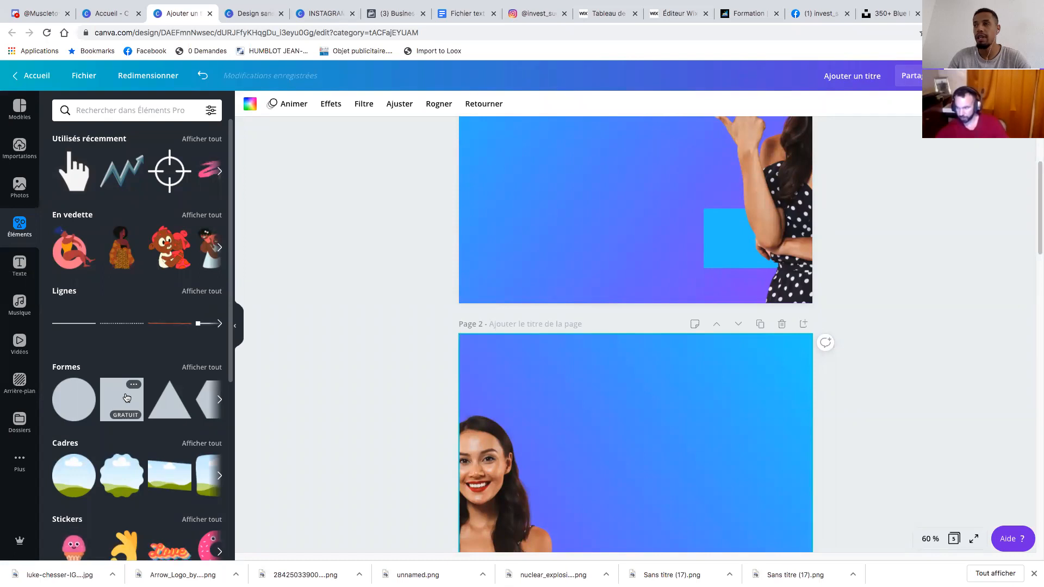
{"action": "scroll", "coordinate": [613, 282], "scroll_direction": "up", "scroll_amount": 4}
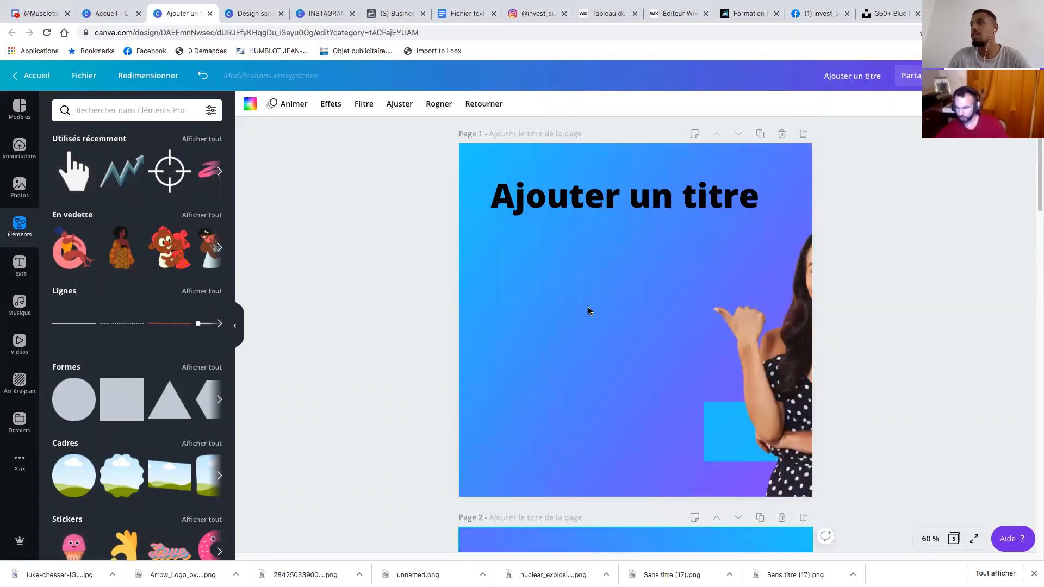
{"action": "scroll", "coordinate": [589, 310], "scroll_direction": "down", "scroll_amount": 4}
{"action": "scroll", "coordinate": [588, 312], "scroll_direction": "down", "scroll_amount": 5}
{"action": "scroll", "coordinate": [591, 312], "scroll_direction": "up", "scroll_amount": 1}
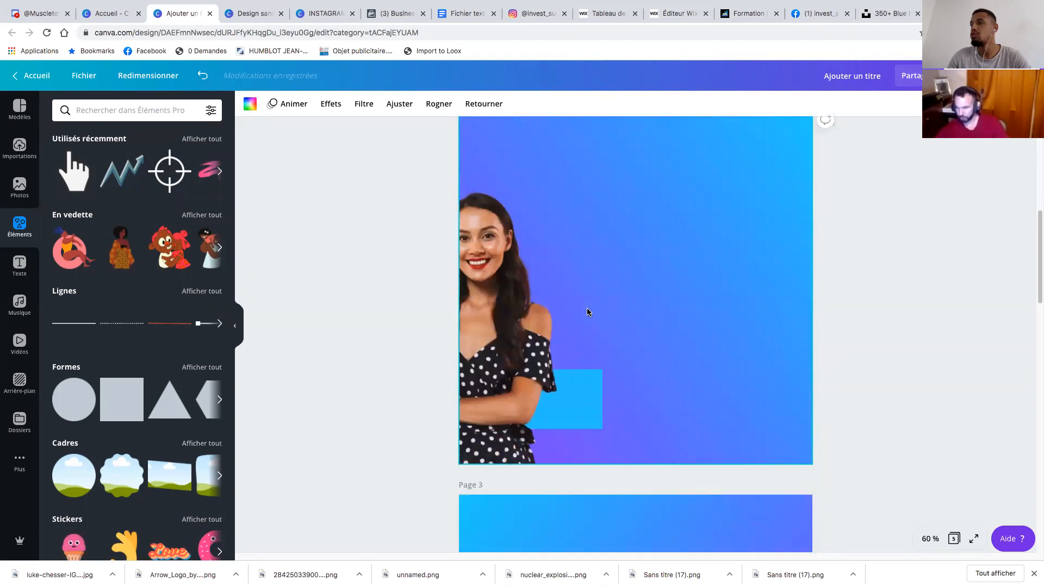
{"action": "scroll", "coordinate": [591, 311], "scroll_direction": "up", "scroll_amount": 5}
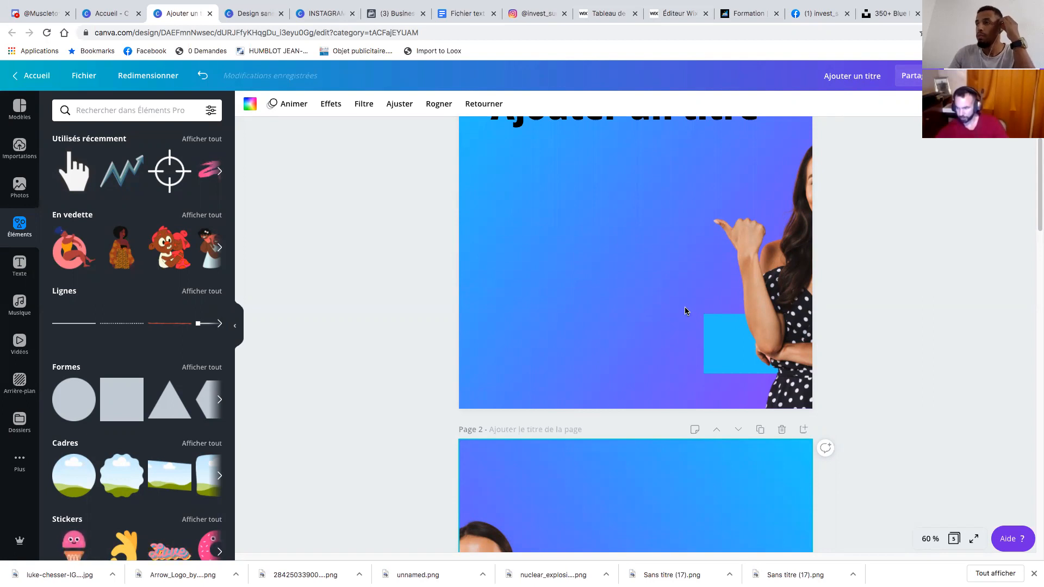
Extend the blue rectangle on page 1 from its left side, so that more of it sticks out beside the woman's arm
{"action": "scroll", "coordinate": [647, 375], "scroll_direction": "down", "scroll_amount": 1}
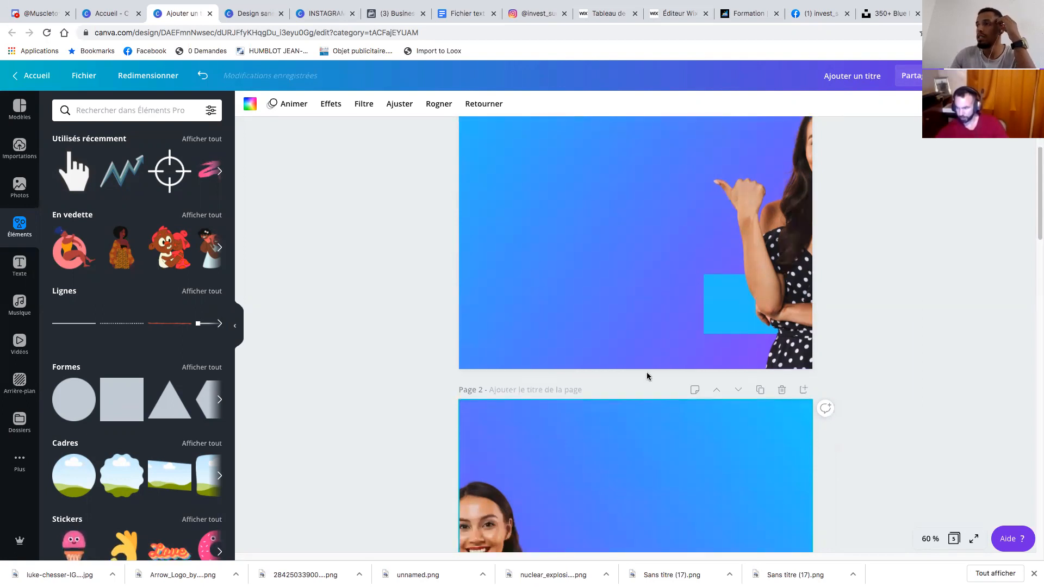
{"action": "scroll", "coordinate": [647, 375], "scroll_direction": "down", "scroll_amount": 1}
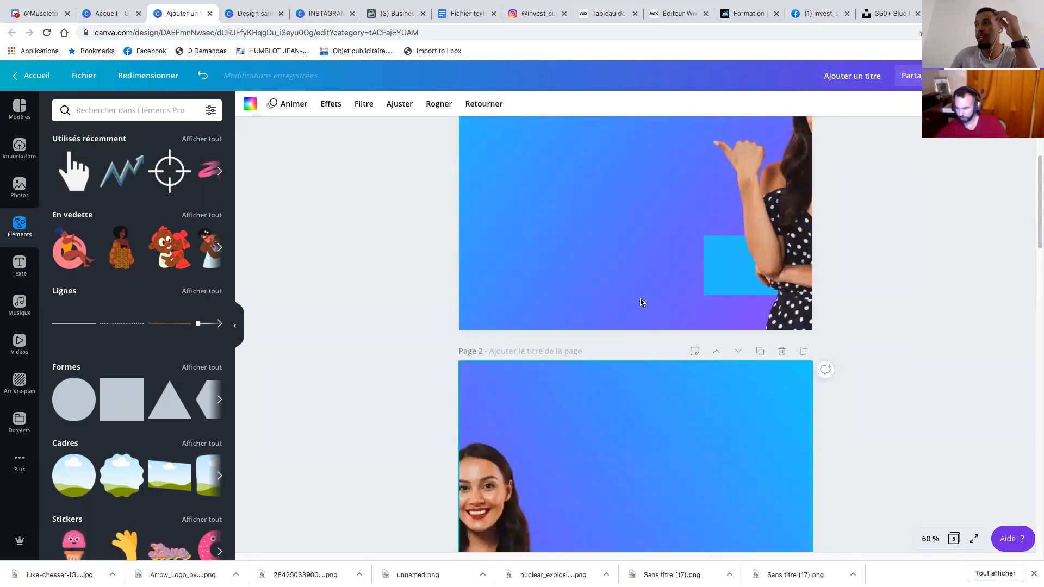
{"action": "scroll", "coordinate": [640, 305], "scroll_direction": "down", "scroll_amount": 8}
{"action": "scroll", "coordinate": [649, 291], "scroll_direction": "up", "scroll_amount": 1}
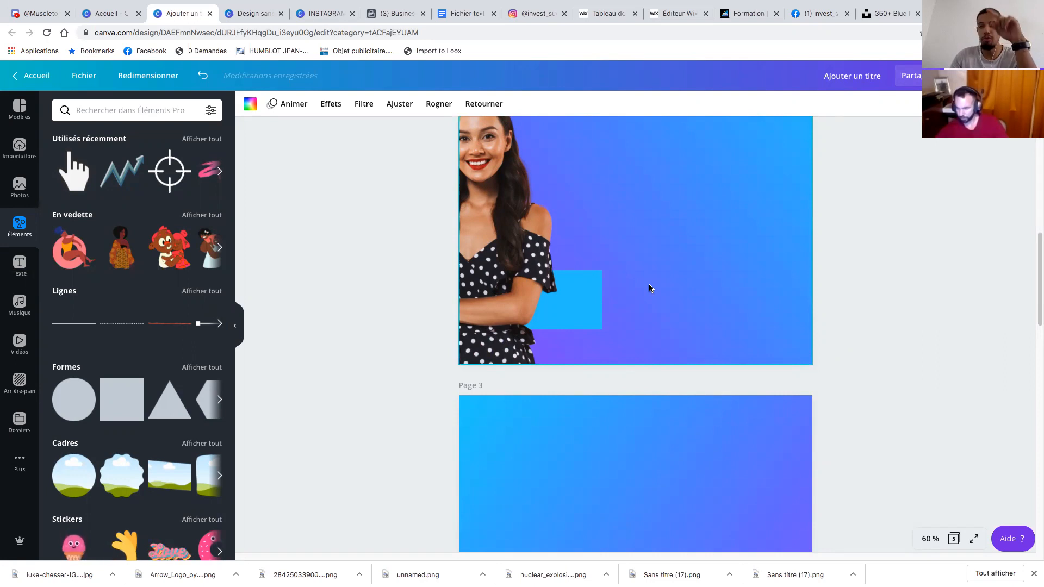
{"action": "scroll", "coordinate": [666, 296], "scroll_direction": "up", "scroll_amount": 5}
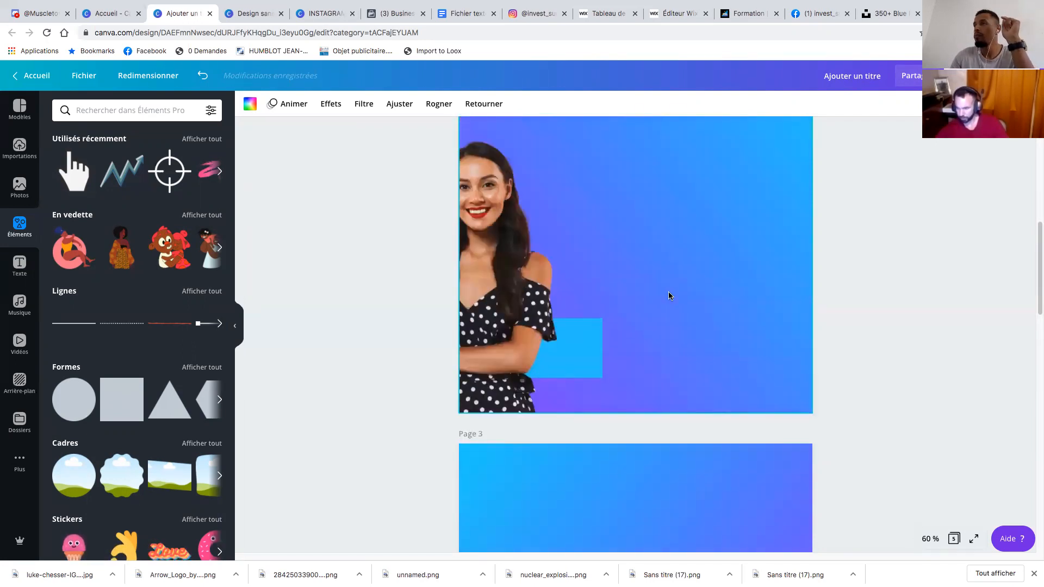
{"action": "scroll", "coordinate": [670, 296], "scroll_direction": "up", "scroll_amount": 3}
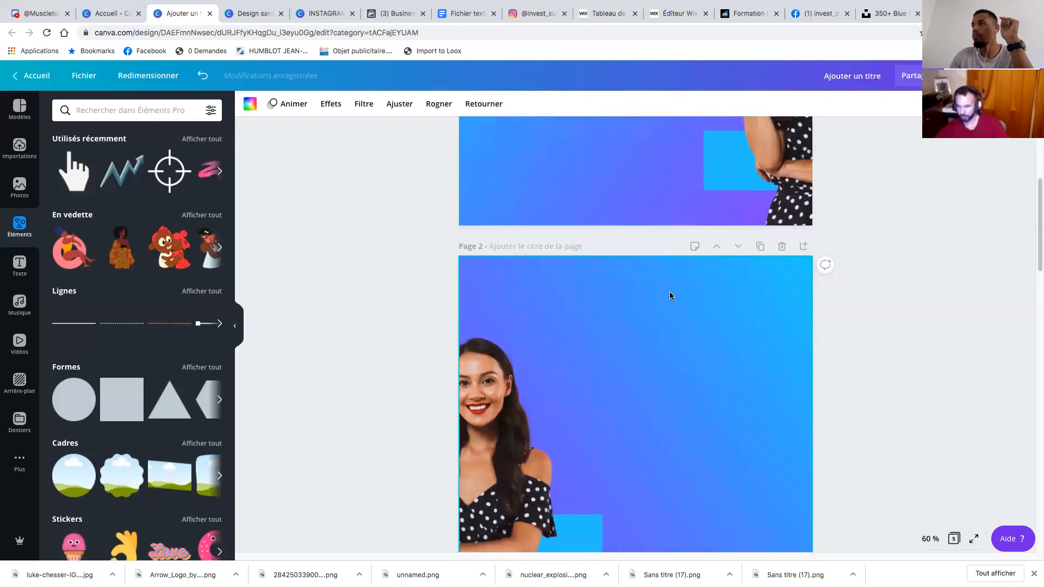
{"action": "left_click", "coordinate": [720, 328]}
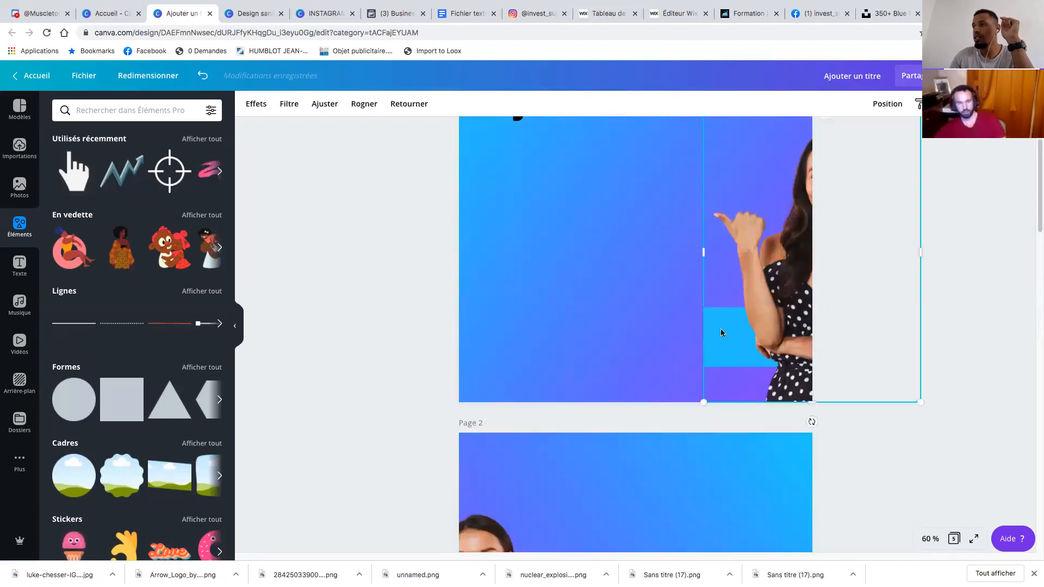
{"action": "left_click_drag", "start_coordinate": [738, 326], "coordinate": [751, 327]}
{"action": "left_click", "coordinate": [734, 329]}
{"action": "left_click_drag", "start_coordinate": [661, 336], "coordinate": [661, 336]}
{"action": "left_click_drag", "start_coordinate": [791, 280], "coordinate": [767, 279]}
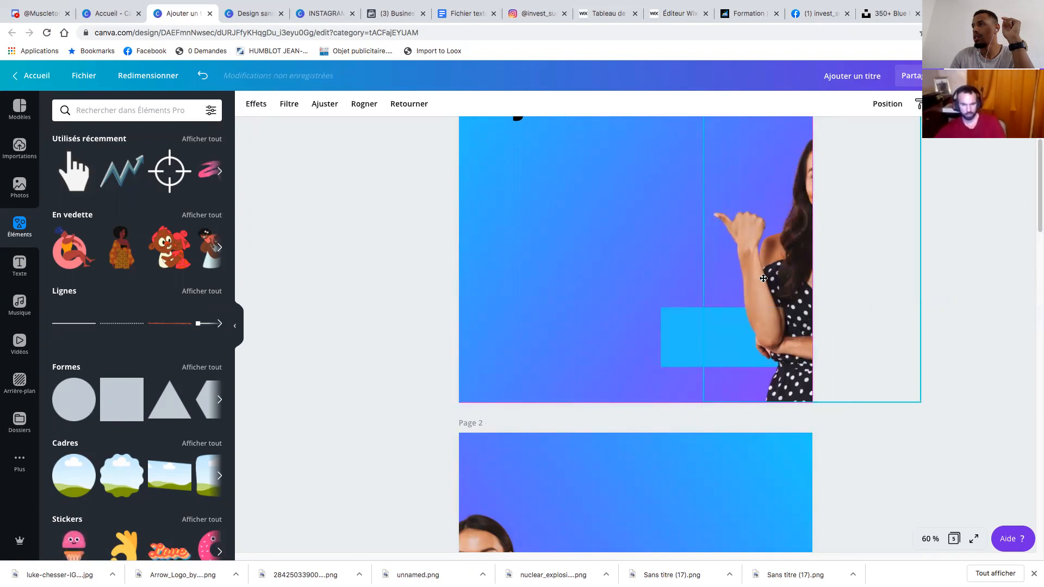
Try pasting a copy of page 1's rectangle onto page 2, narrowing it and moving it beside the existing rectangle, and undo this
{"action": "left_click", "coordinate": [675, 348]}
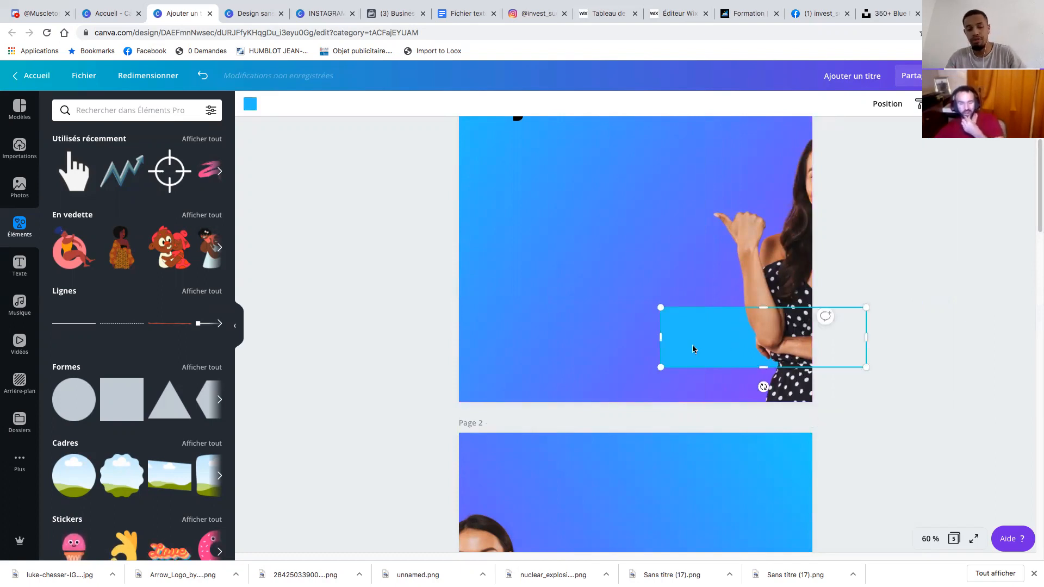
{"action": "scroll", "coordinate": [671, 387], "scroll_direction": "down", "scroll_amount": 6}
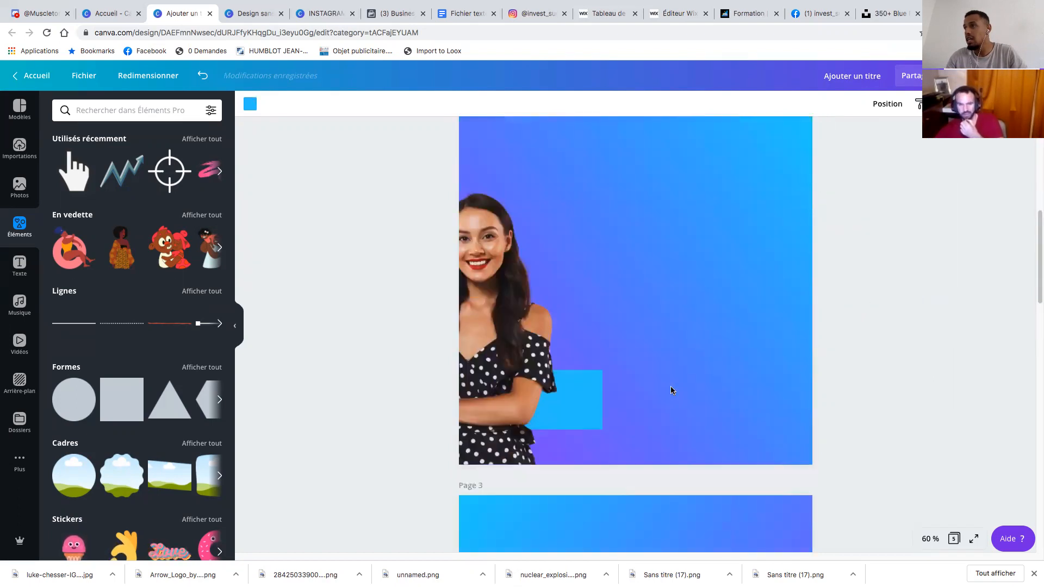
{"action": "scroll", "coordinate": [687, 349], "scroll_direction": "up", "scroll_amount": 6}
{"action": "scroll", "coordinate": [661, 420], "scroll_direction": "down", "scroll_amount": 6}
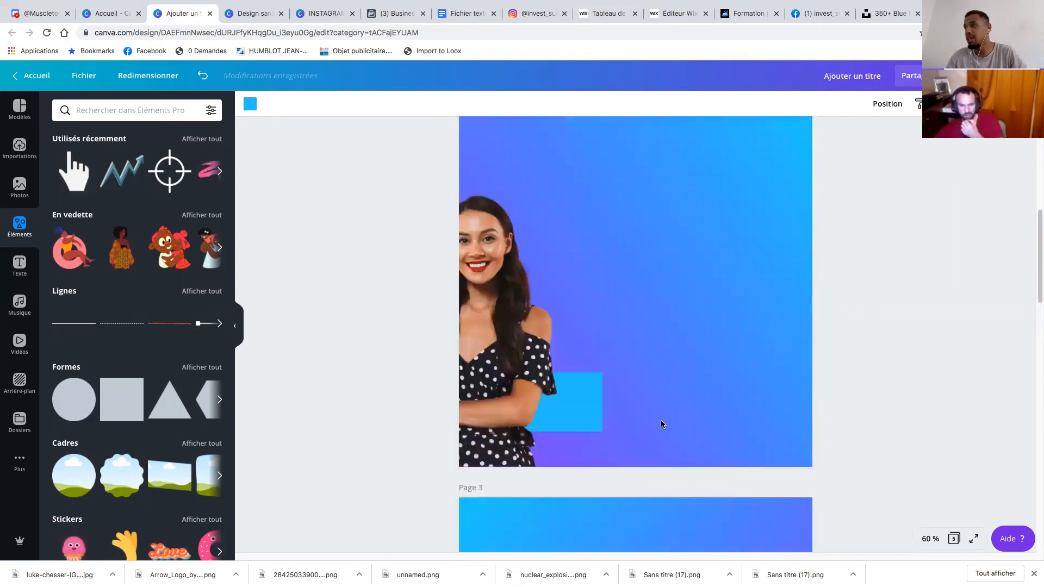
{"action": "left_click", "coordinate": [689, 400]}
{"action": "key", "text": "ctrl+v"}
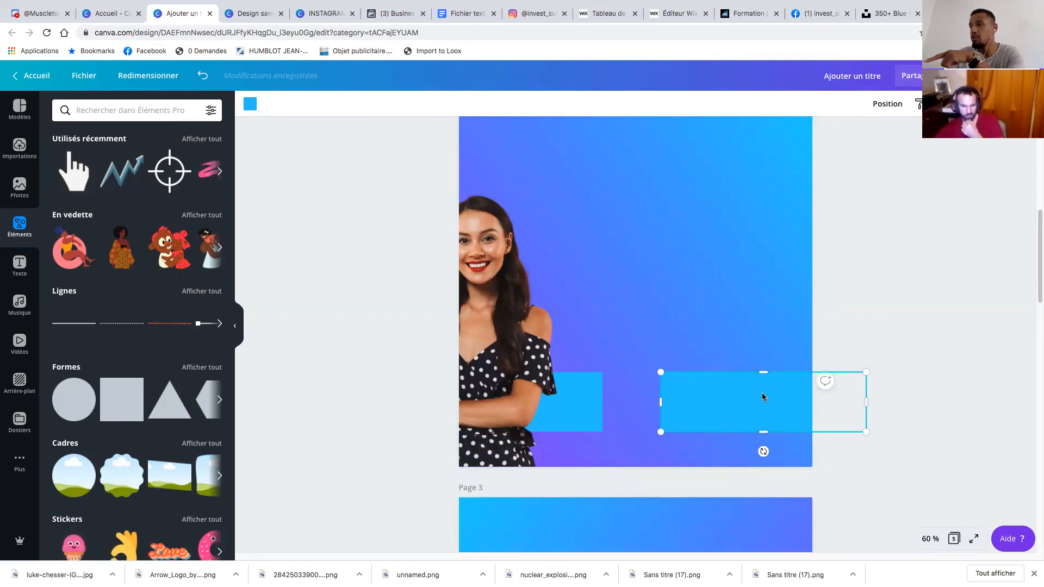
{"action": "mouse_move", "coordinate": [661, 402]}
{"action": "left_mouse_down"}
{"action": "mouse_move", "coordinate": [438, 399]}
{"action": "mouse_move", "coordinate": [680, 401]}
{"action": "left_mouse_up"}
{"action": "left_click_drag", "start_coordinate": [760, 406], "coordinate": [705, 401]}
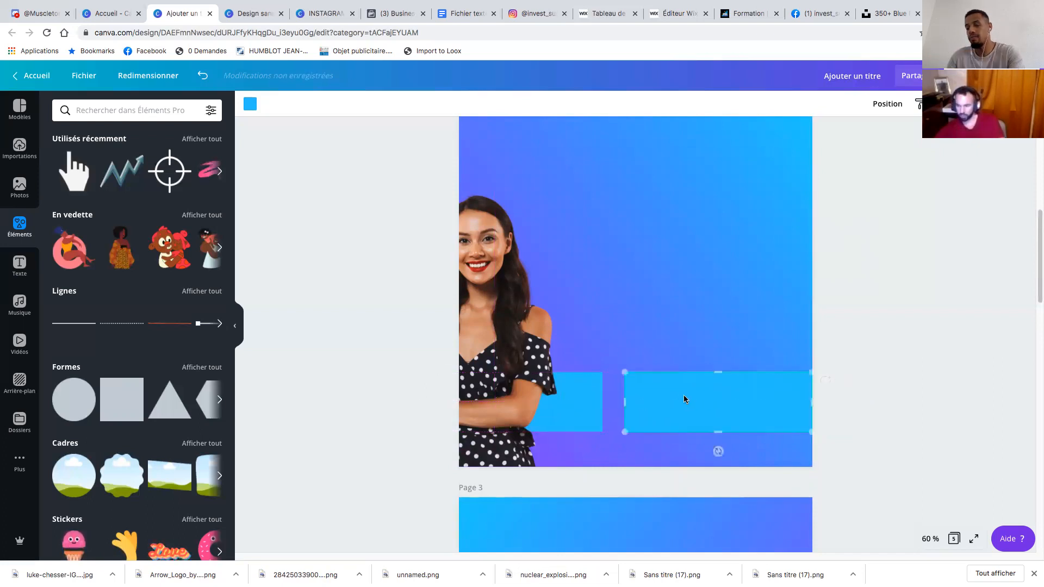
{"action": "key", "text": "ctrl+z"}
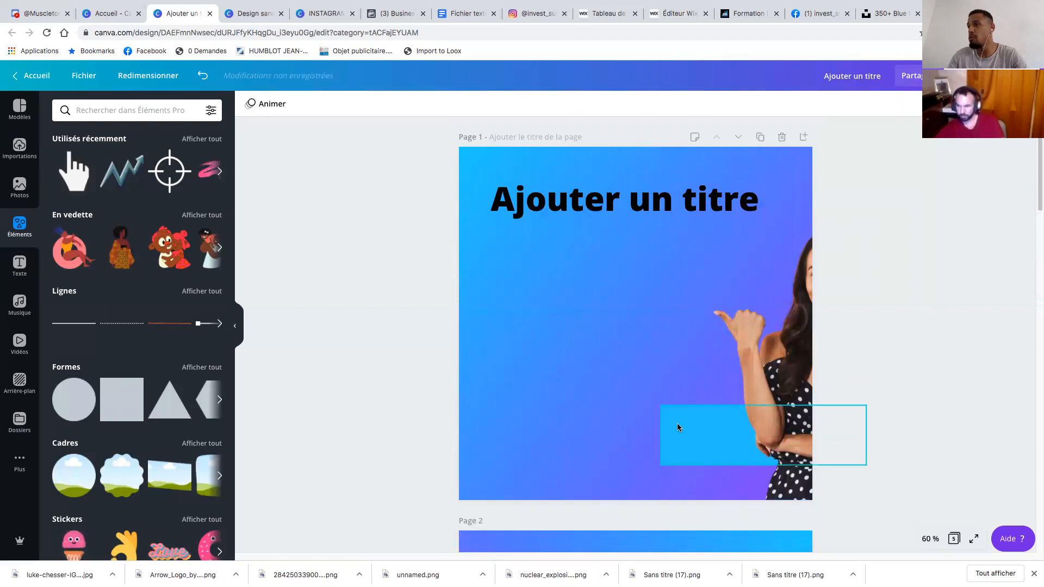
Paste the rectangle onto page 2 again, try stretching it leftward across the whole page, and delete it
{"action": "scroll", "coordinate": [670, 423], "scroll_direction": "down", "scroll_amount": 7}
{"action": "left_click", "coordinate": [706, 427]}
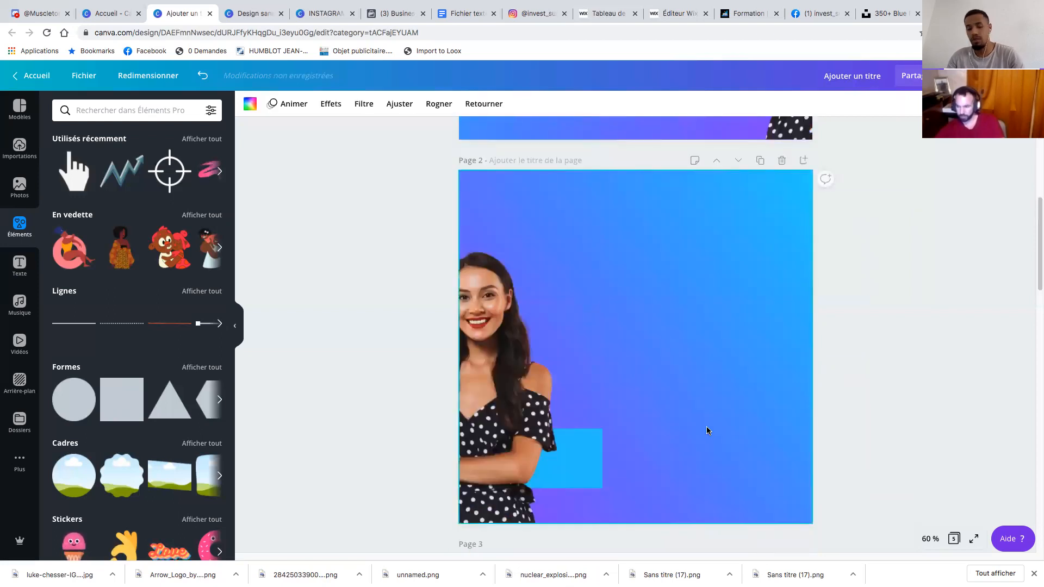
{"action": "key", "text": "super+v"}
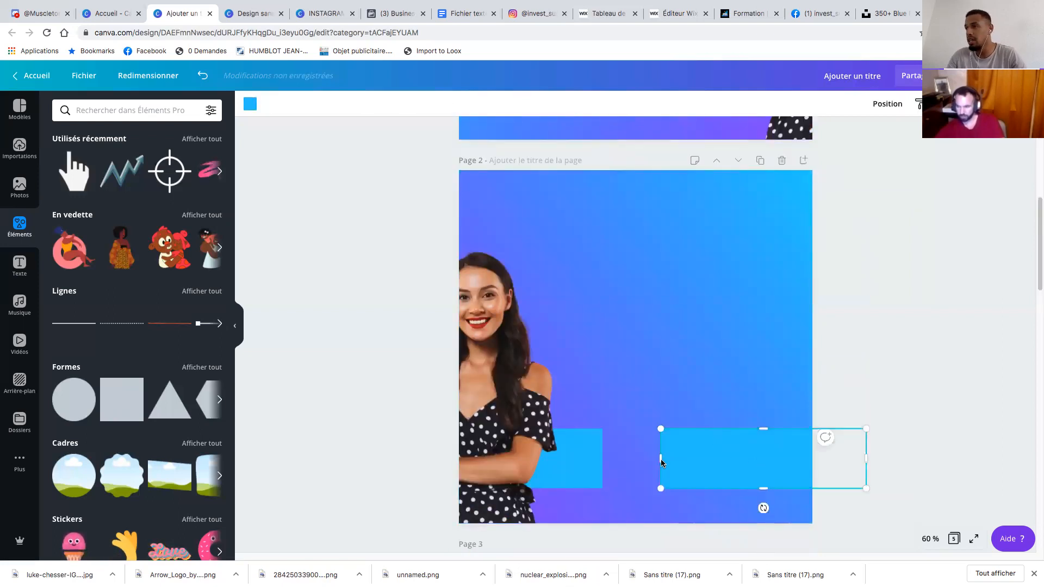
{"action": "left_click_drag", "start_coordinate": [661, 458], "coordinate": [408, 458]}
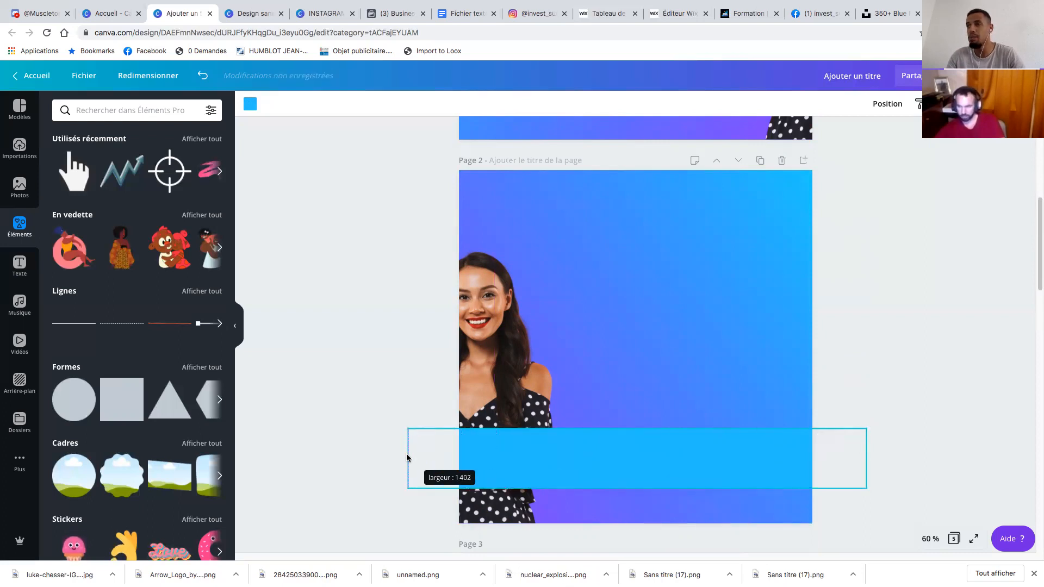
{"action": "left_click_drag", "start_coordinate": [408, 458], "coordinate": [720, 465]}
{"action": "key", "text": "Delete"}
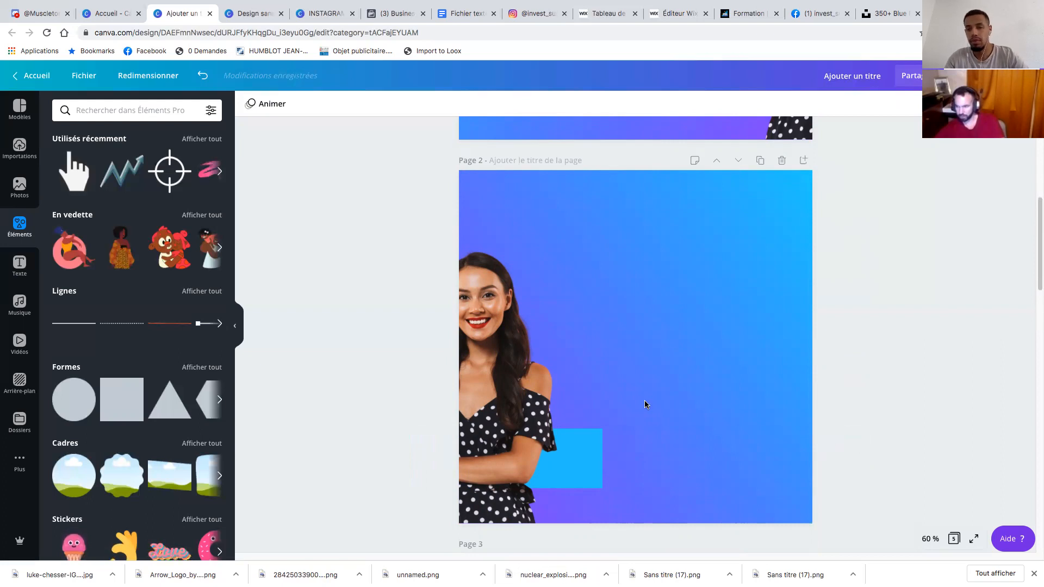
Replace the heading text on page 1 with "MINDSET"
{"action": "scroll", "coordinate": [669, 388], "scroll_direction": "up", "scroll_amount": 1}
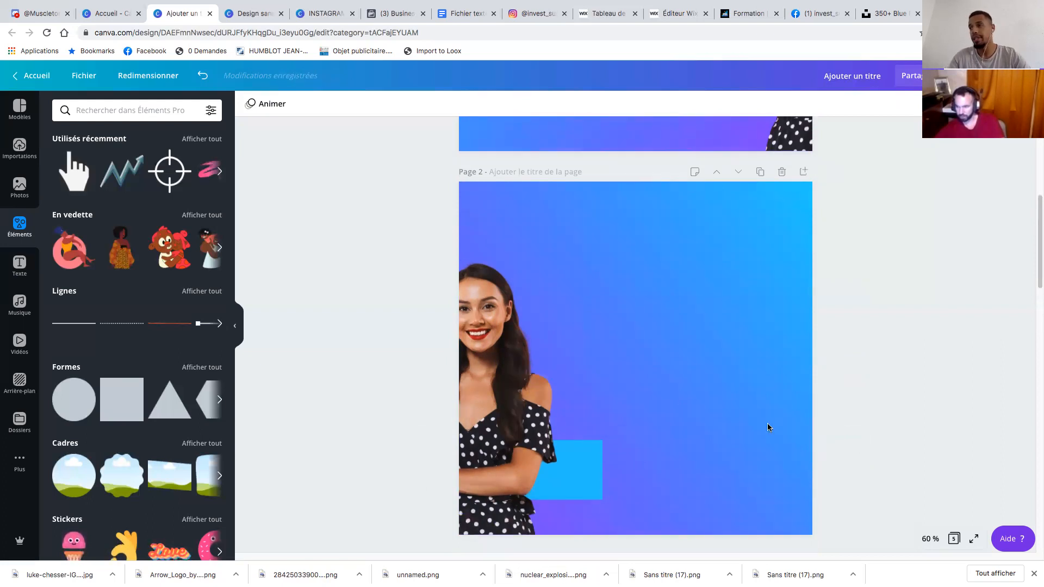
{"action": "scroll", "coordinate": [761, 428], "scroll_direction": "up", "scroll_amount": 10}
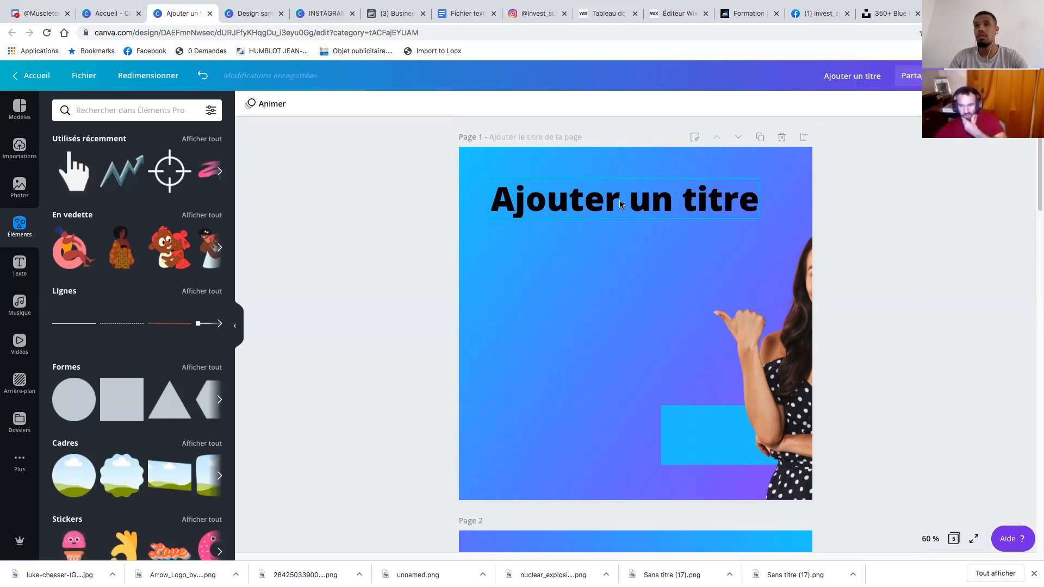
{"action": "left_click", "coordinate": [20, 261]}
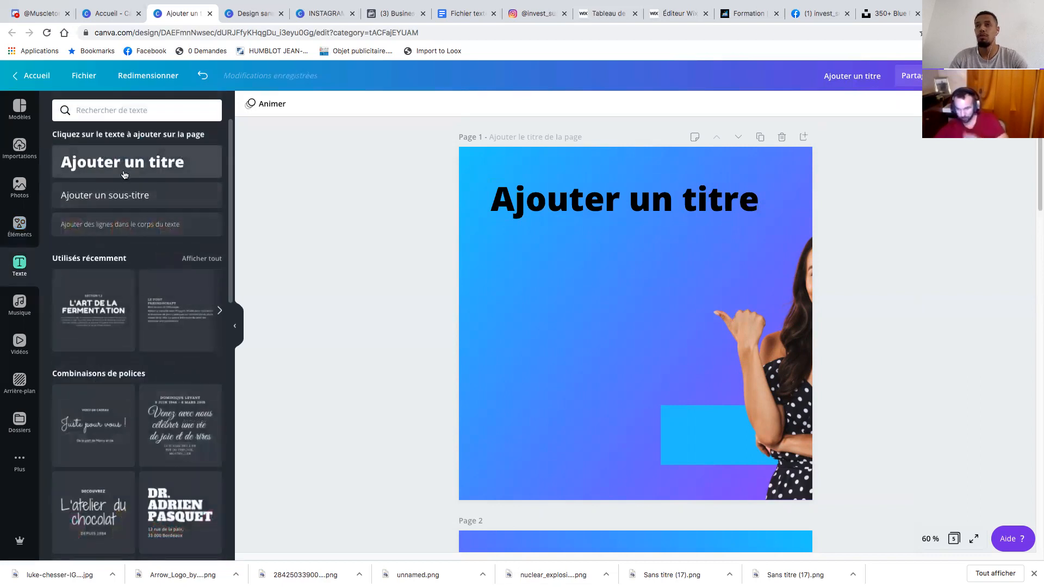
{"action": "left_click", "coordinate": [578, 206]}
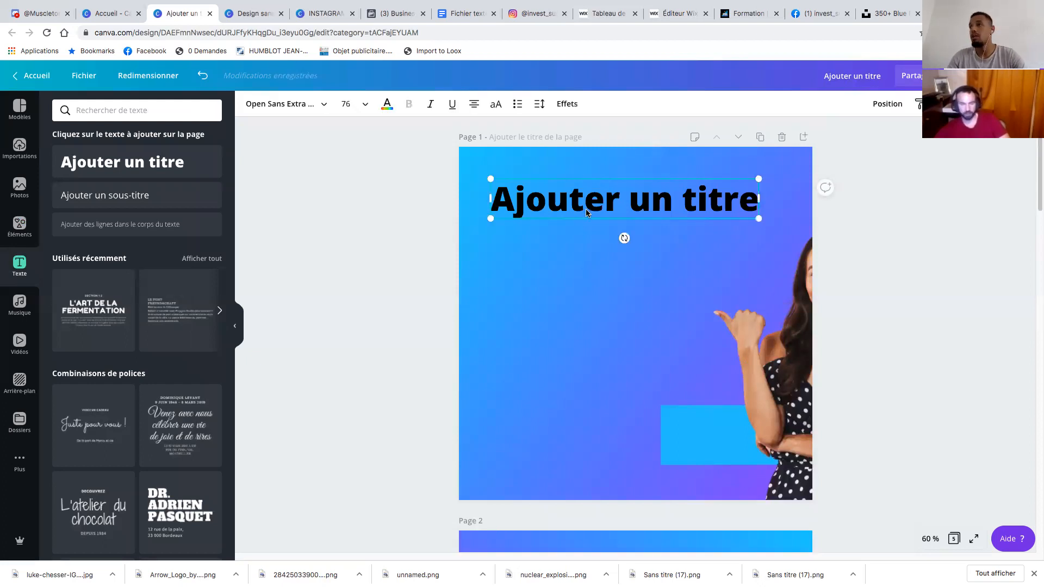
{"action": "left_click", "coordinate": [588, 213]}
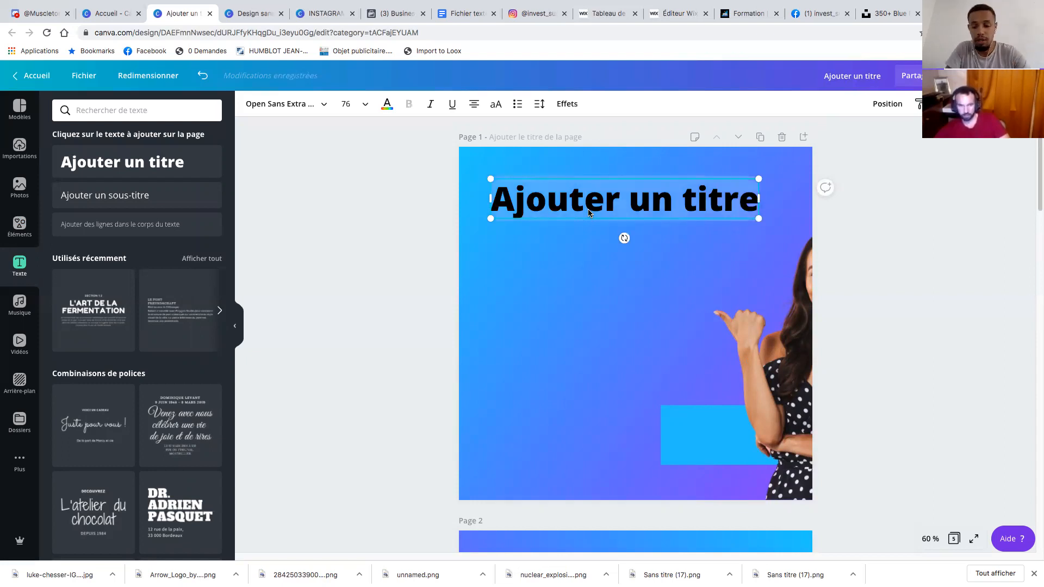
{"action": "type", "text": "m"}
{"action": "key", "text": "BackSpace"}
{"action": "type", "text": "MINDSET"}
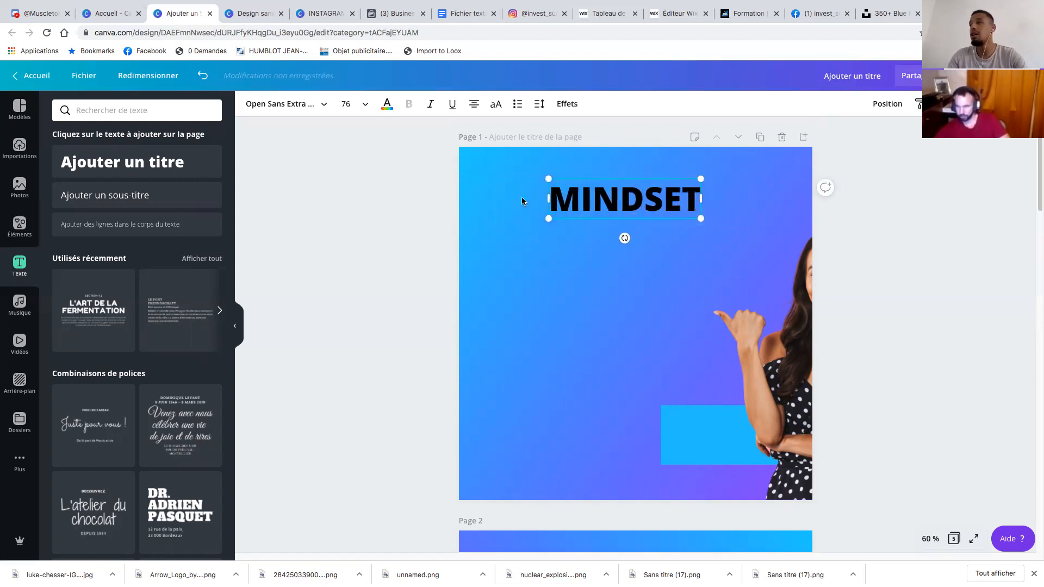
Set the MINDSET heading in the Anton font and give it the Glitch effect with an increased distance
{"action": "left_click", "coordinate": [319, 107]}
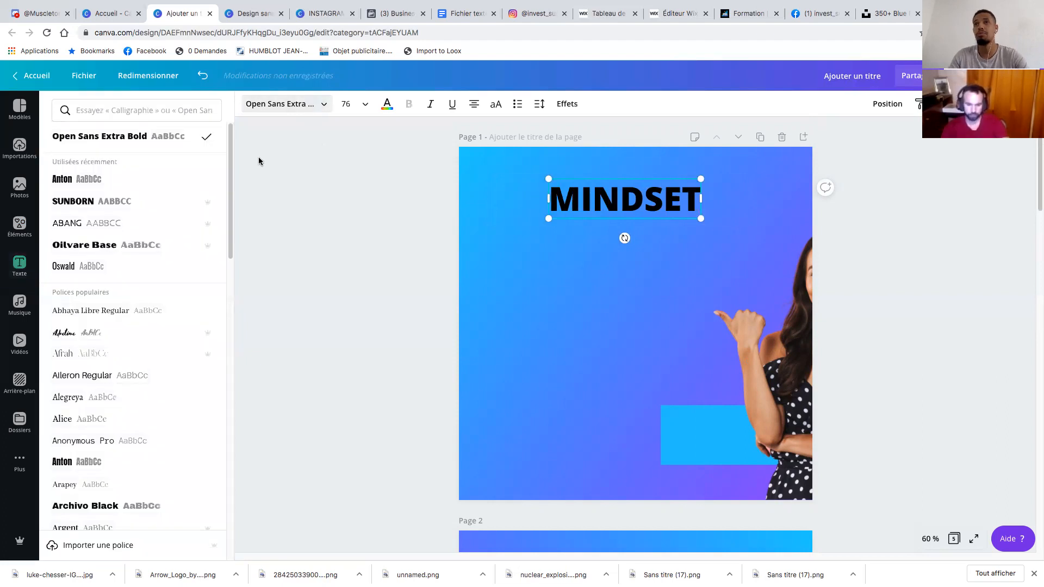
{"action": "left_click", "coordinate": [63, 185]}
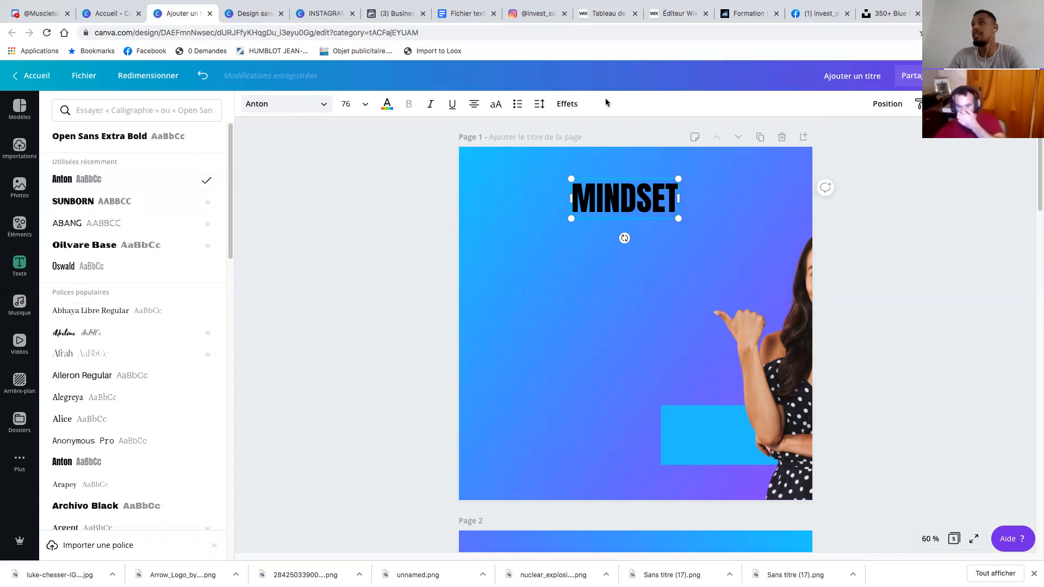
{"action": "left_click", "coordinate": [568, 107]}
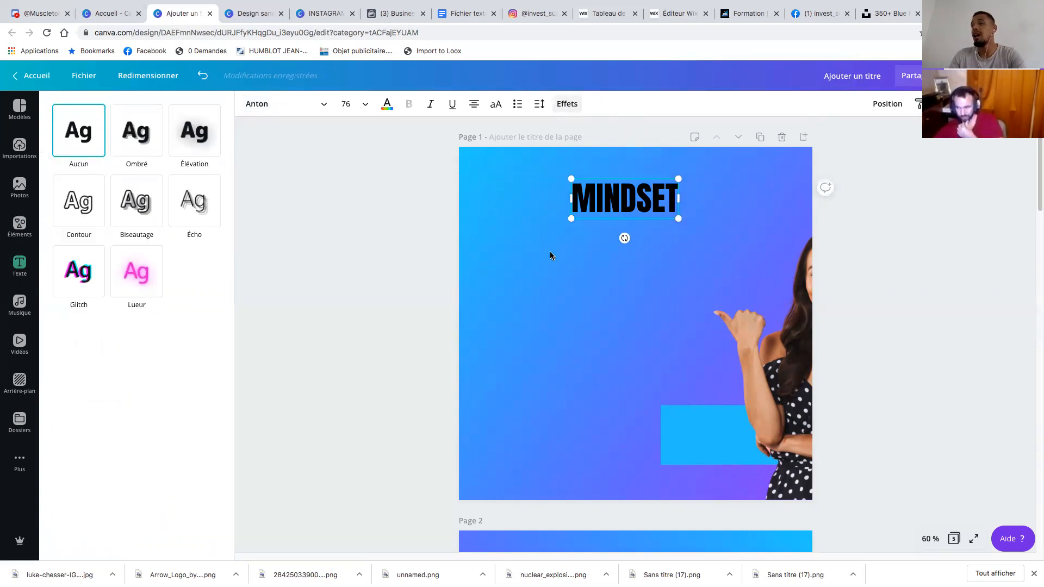
{"action": "left_click", "coordinate": [84, 278]}
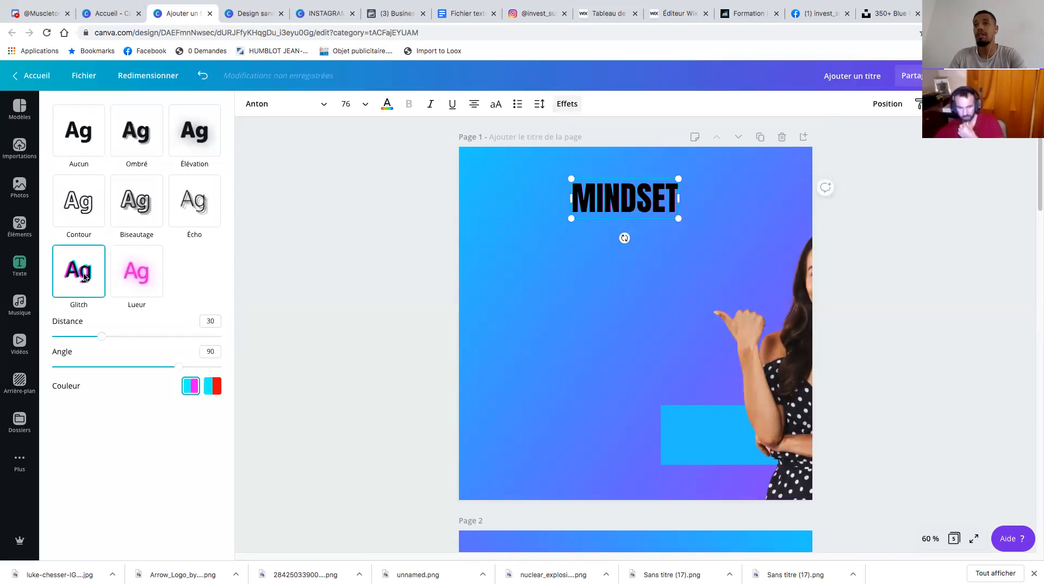
{"action": "left_click_drag", "start_coordinate": [100, 337], "coordinate": [120, 337]}
{"action": "key", "text": "Escape"}
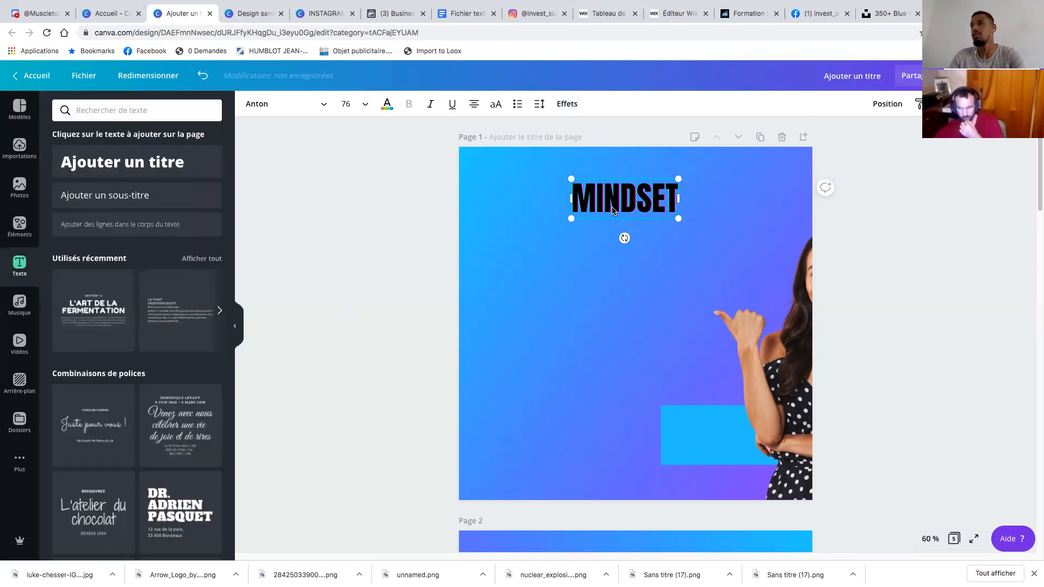
Move the MINDSET heading toward the left of page 1 and enlarge it to about font size 107
{"action": "left_click", "coordinate": [559, 248]}
{"action": "left_click_drag", "start_coordinate": [639, 197], "coordinate": [571, 198]}
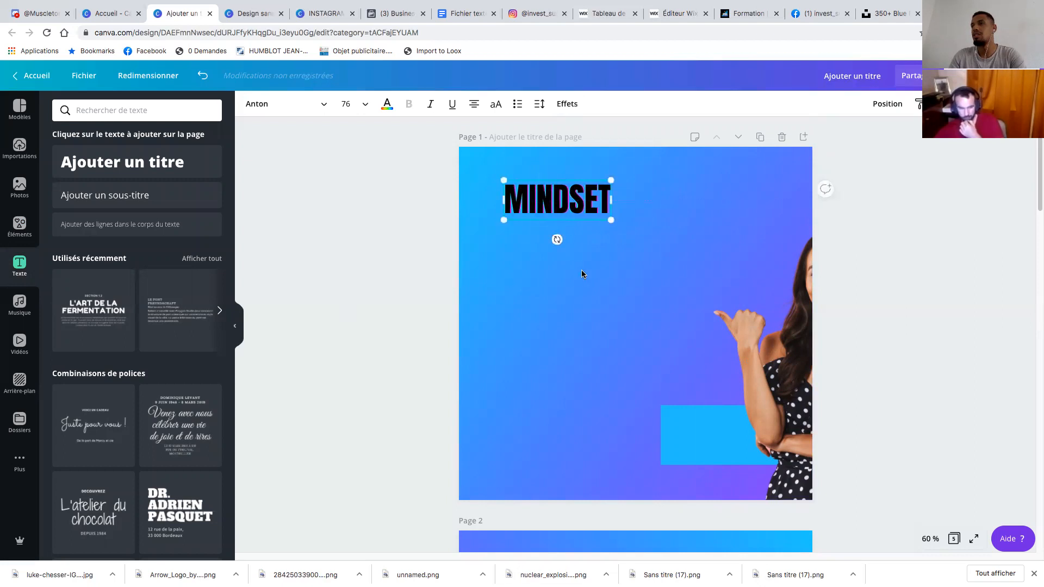
{"action": "mouse_move", "coordinate": [610, 218]}
{"action": "left_mouse_down"}
{"action": "mouse_move", "coordinate": [655, 231]}
{"action": "mouse_move", "coordinate": [625, 211]}
{"action": "left_mouse_up"}
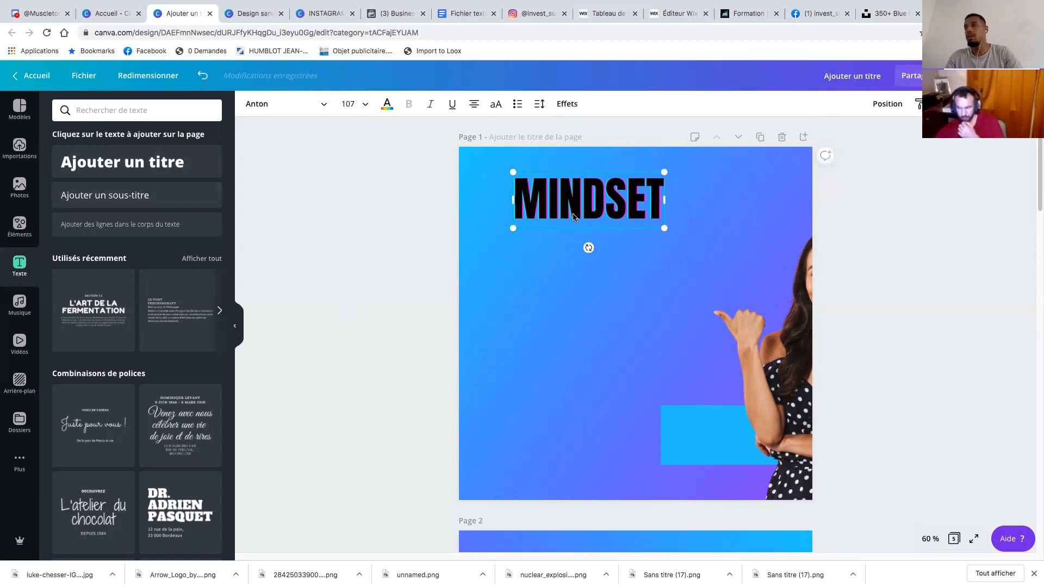
Place a copy of the MINDSET heading directly below the original and replace its text with "#"
{"action": "key", "text": "super+v"}
{"action": "key", "text": "super+v"}
{"action": "left_click_drag", "start_coordinate": [577, 210], "coordinate": [573, 264]}
{"action": "key", "text": "BackSpace"}
{"action": "left_click_drag", "start_coordinate": [579, 202], "coordinate": [575, 250]}
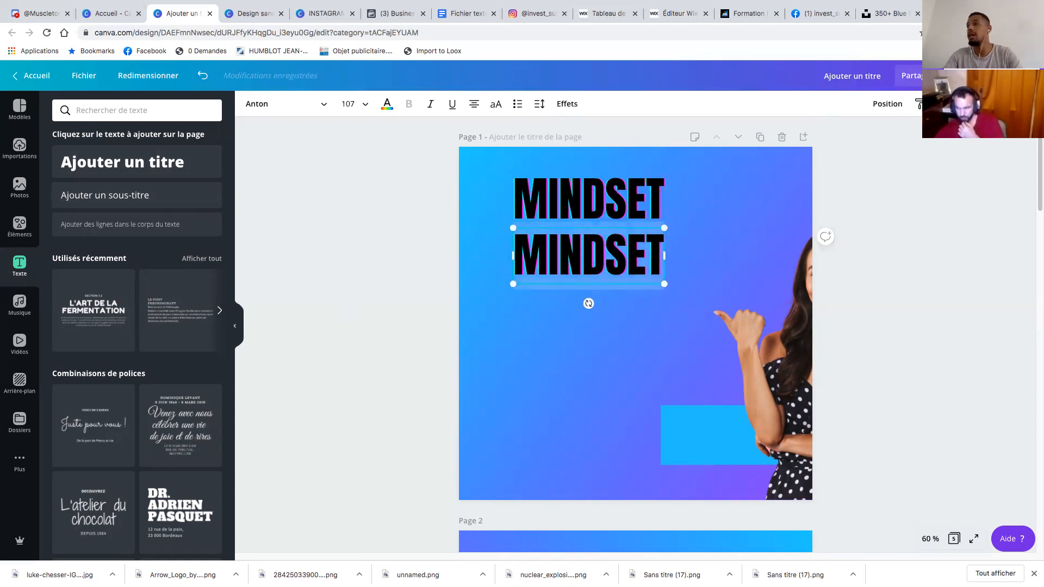
{"action": "type", "text": "#"}
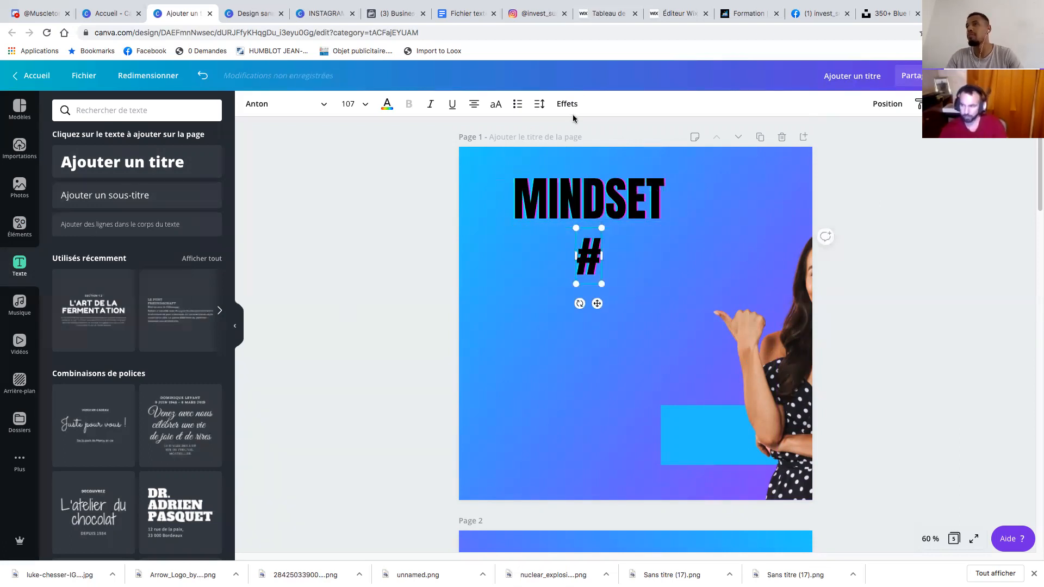
Try white and light purple on the "#" text below the heading, and settle on the dark violet default colour
{"action": "left_click", "coordinate": [387, 103]}
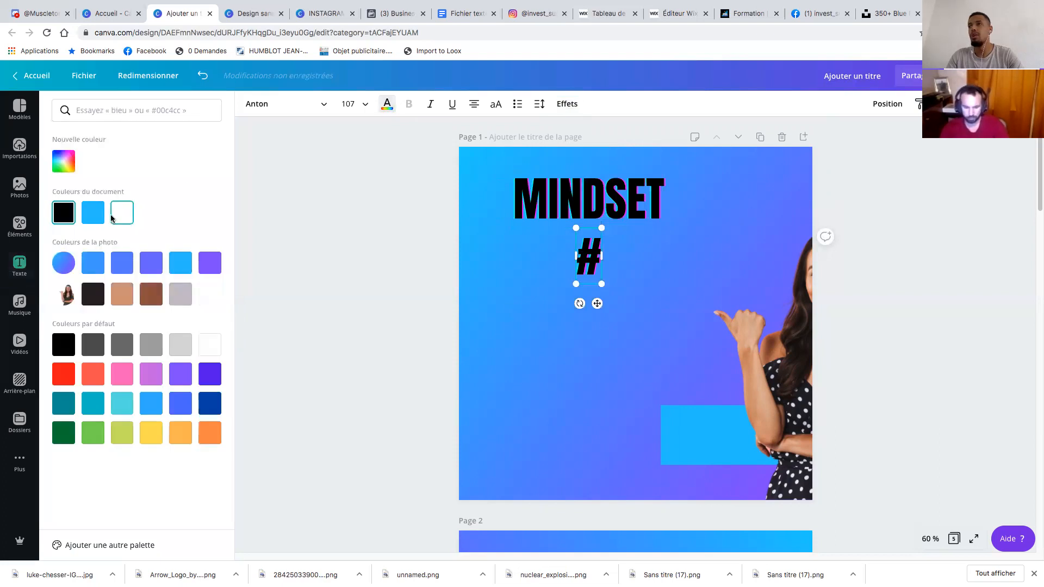
{"action": "left_click", "coordinate": [111, 217]}
{"action": "left_click", "coordinate": [213, 263]}
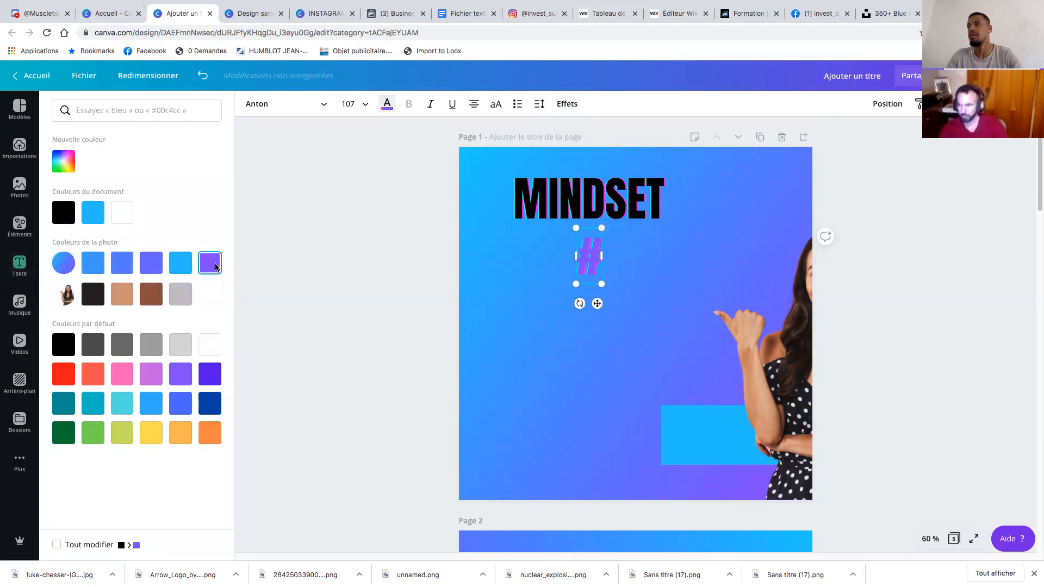
{"action": "left_click", "coordinate": [208, 377]}
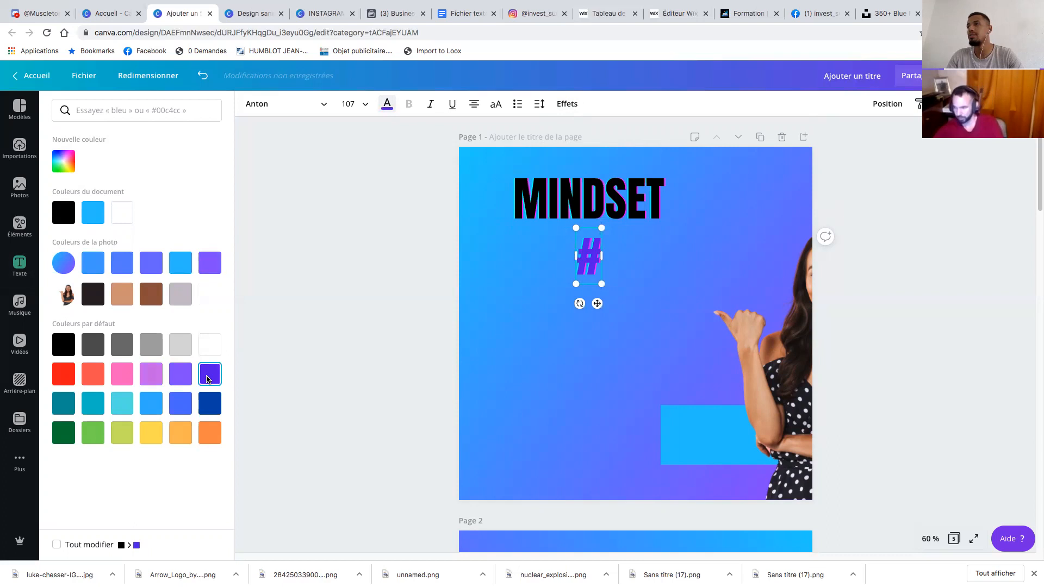
Enlarge the "#" text to font size 291 in page 1's upper-left corner and send it behind the MINDSET heading
{"action": "left_click", "coordinate": [582, 281]}
{"action": "mouse_move", "coordinate": [484, 338]}
{"action": "left_mouse_down"}
{"action": "mouse_move", "coordinate": [445, 357]}
{"action": "mouse_move", "coordinate": [466, 346]}
{"action": "left_mouse_up"}
{"action": "left_click", "coordinate": [480, 222]}
{"action": "left_click_drag", "start_coordinate": [578, 280], "coordinate": [515, 180]}
{"action": "left_click", "coordinate": [887, 104]}
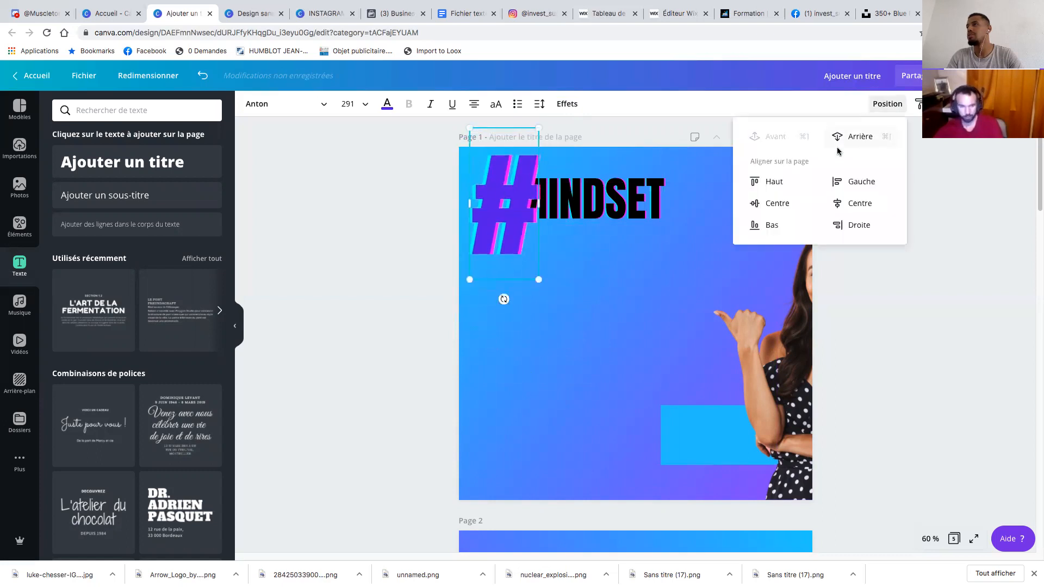
Enlarge the MINDSET heading to font size 134 and position it so it overlaps the right side of the "#"
{"action": "left_click", "coordinate": [615, 196]}
{"action": "left_click_drag", "start_coordinate": [615, 196], "coordinate": [704, 173]}
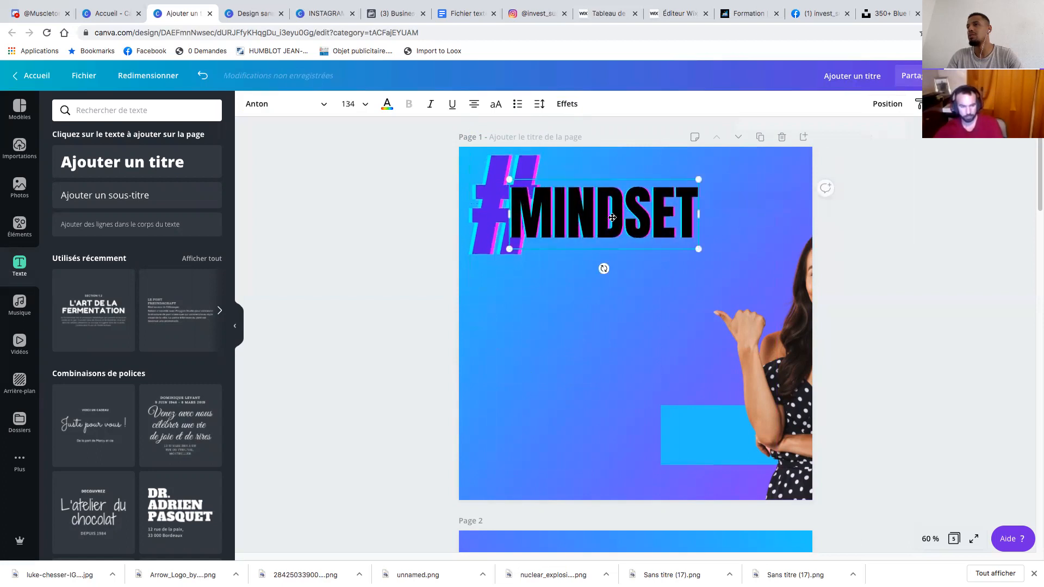
{"action": "left_click", "coordinate": [544, 320]}
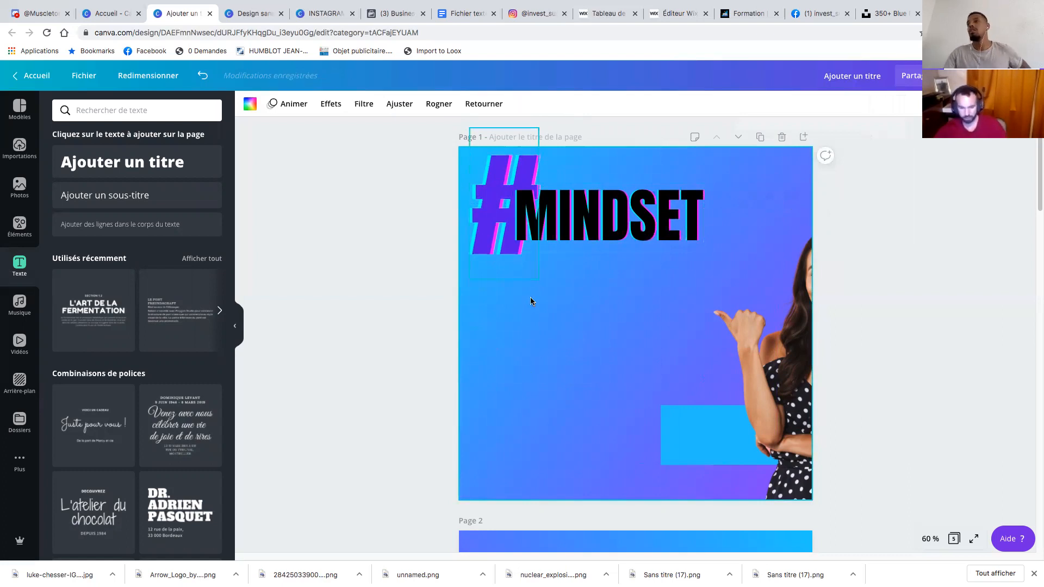
{"action": "left_click", "coordinate": [565, 220]}
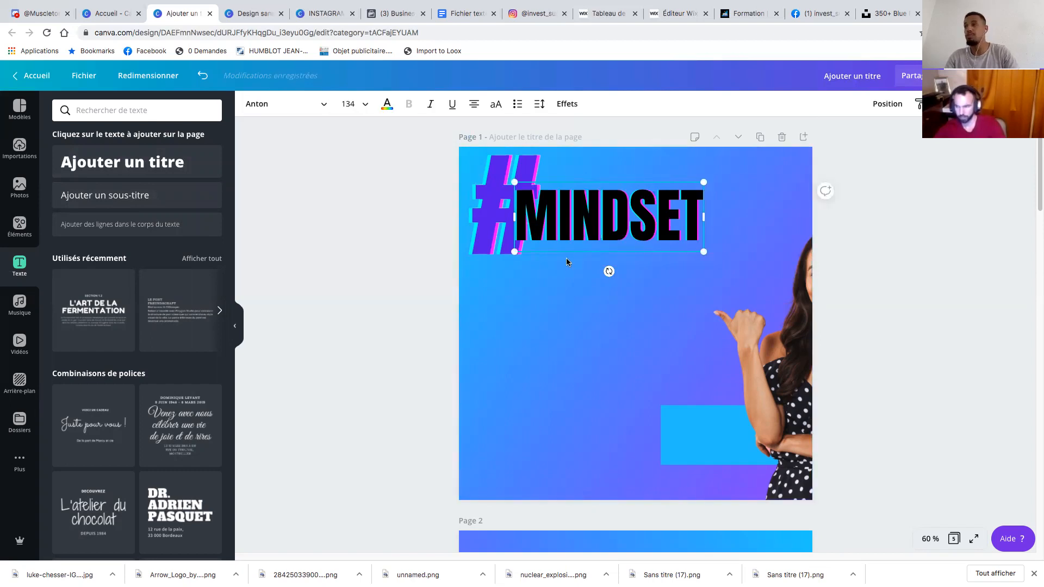
{"action": "key", "text": "super+d"}
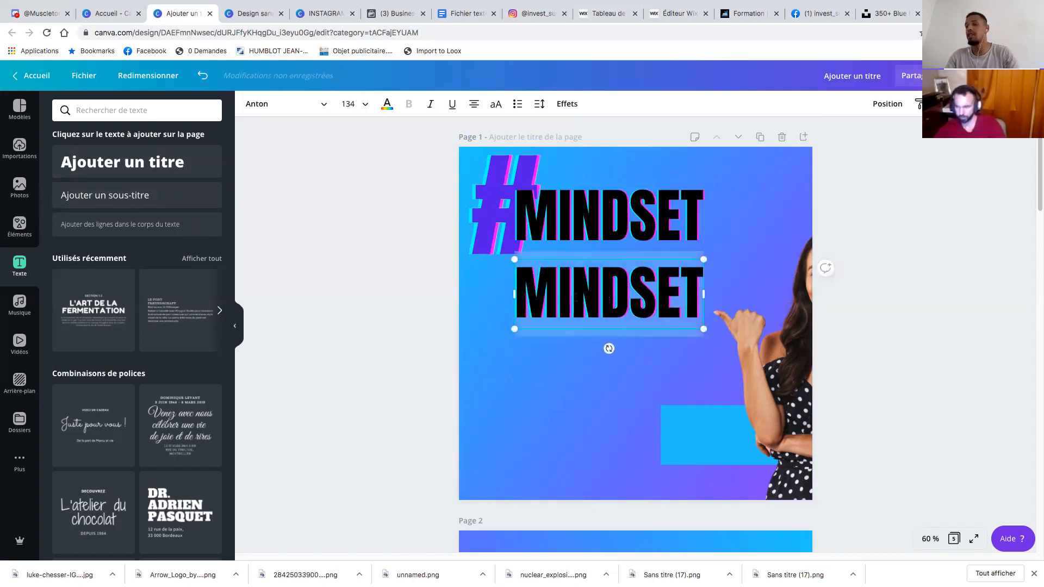
{"action": "type", "text": "T"}
{"action": "left_click", "coordinate": [637, 280]}
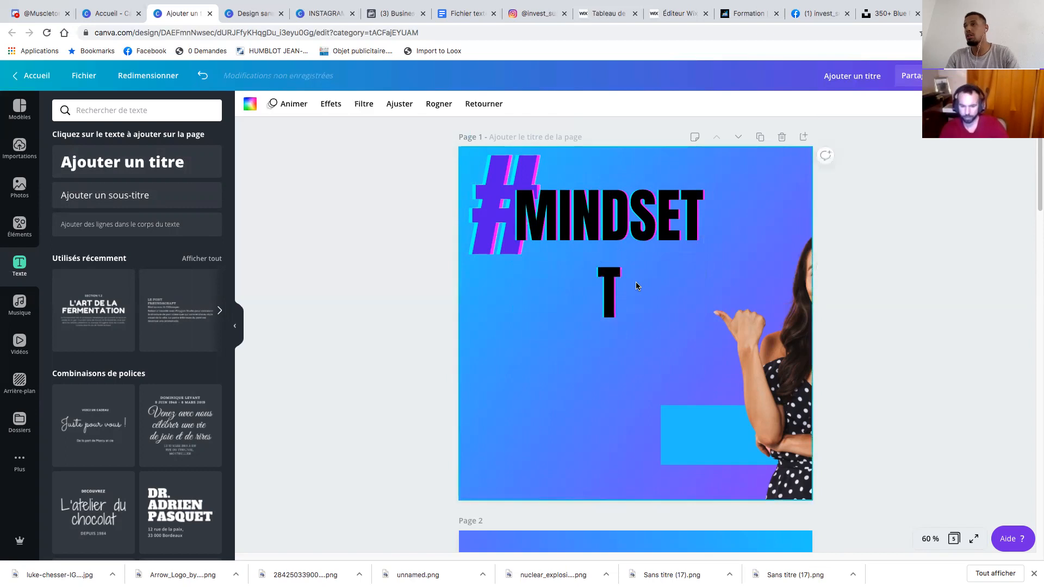
{"action": "left_click", "coordinate": [607, 284]}
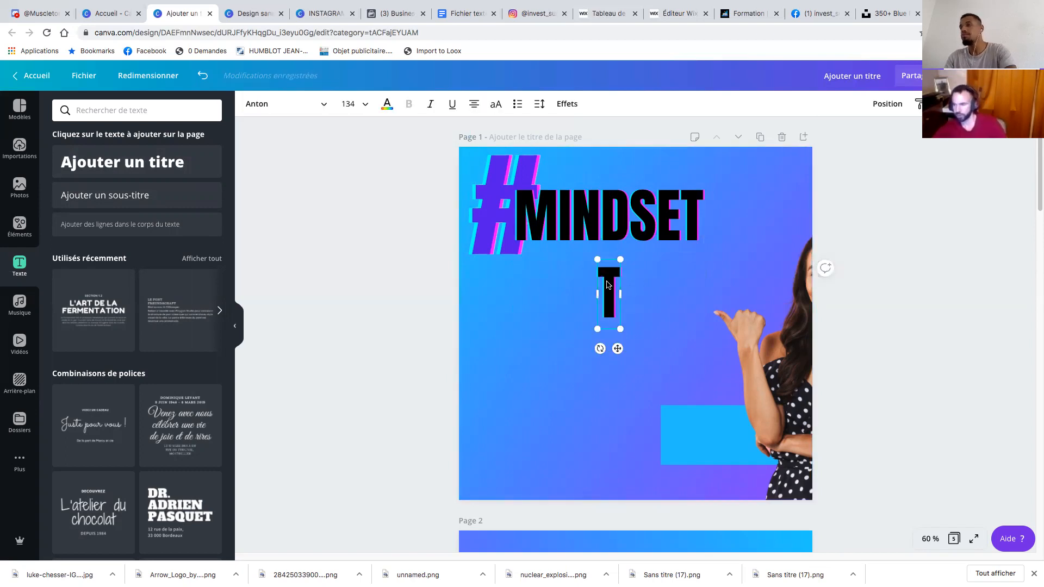
{"action": "key", "text": "Delete"}
Shift the large "#" slightly down and right on page 1, and nudge the MINDSET heading down slightly
{"action": "left_click_drag", "start_coordinate": [492, 218], "coordinate": [499, 226]}
{"action": "left_click_drag", "start_coordinate": [597, 231], "coordinate": [596, 235]}
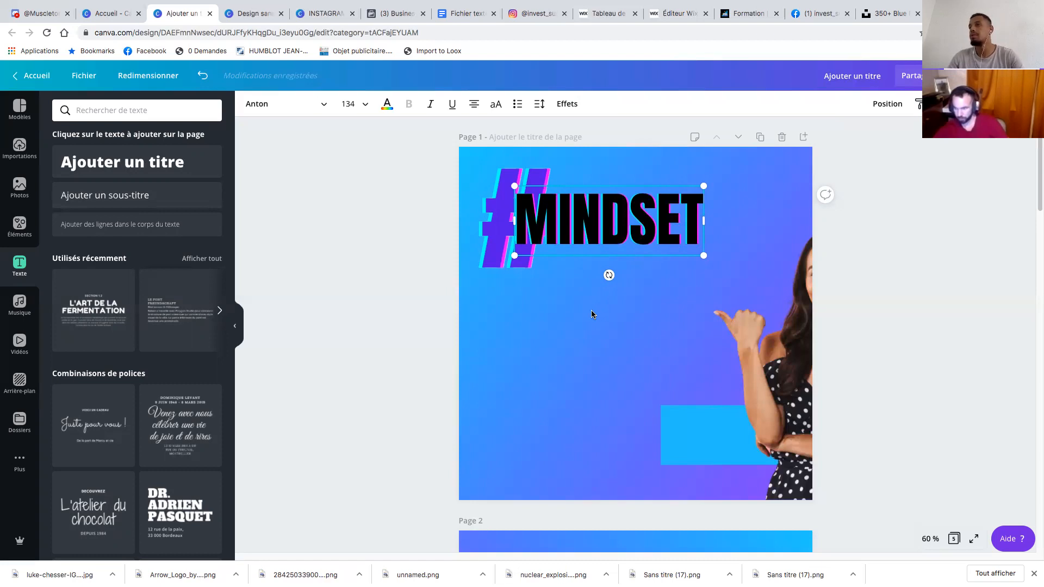
{"action": "left_click", "coordinate": [592, 308]}
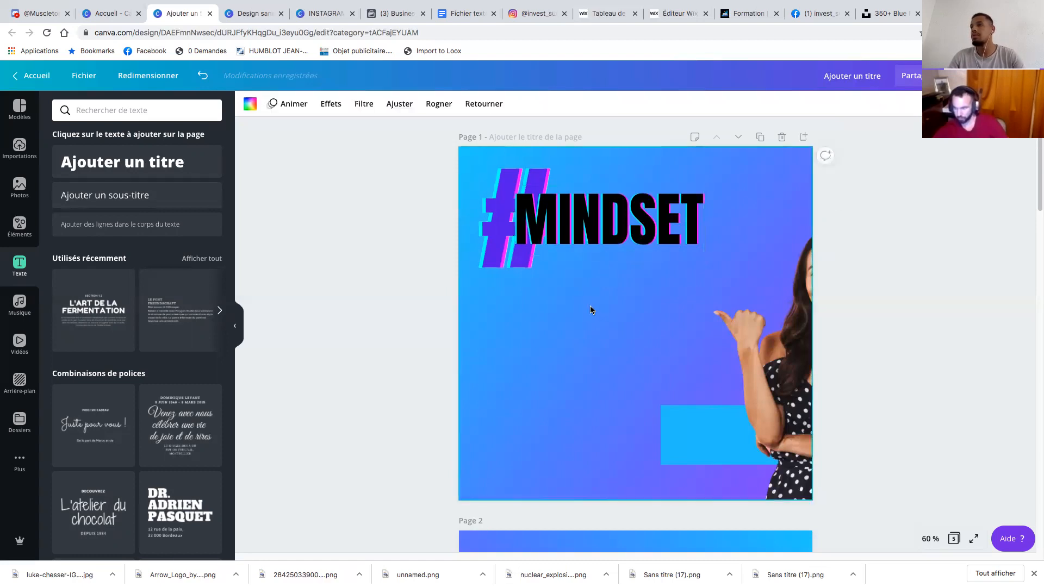
Review the first carousel pages, the recent designs on the Canva home page and the other open design for reference
{"action": "scroll", "coordinate": [572, 314], "scroll_direction": "down", "scroll_amount": 1}
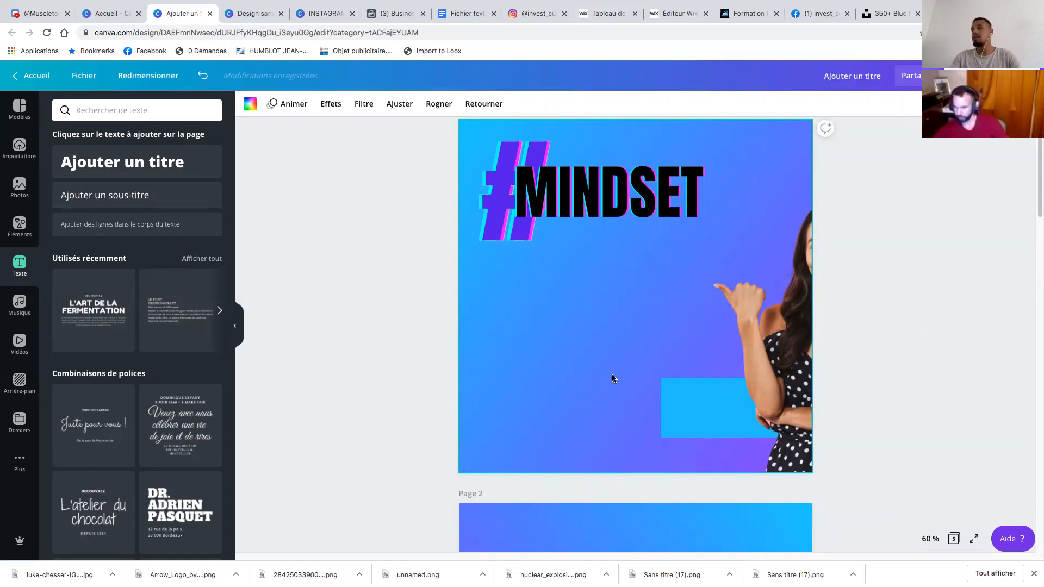
{"action": "scroll", "coordinate": [612, 378], "scroll_direction": "down", "scroll_amount": 3}
{"action": "scroll", "coordinate": [612, 379], "scroll_direction": "up", "scroll_amount": 1}
{"action": "scroll", "coordinate": [595, 295], "scroll_direction": "up", "scroll_amount": 3}
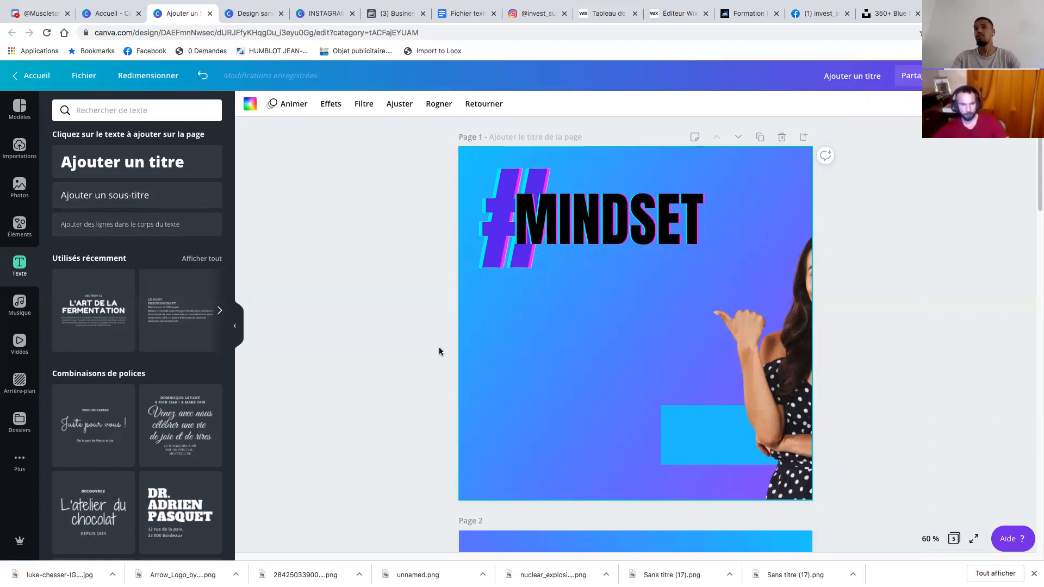
{"action": "left_click", "coordinate": [108, 13]}
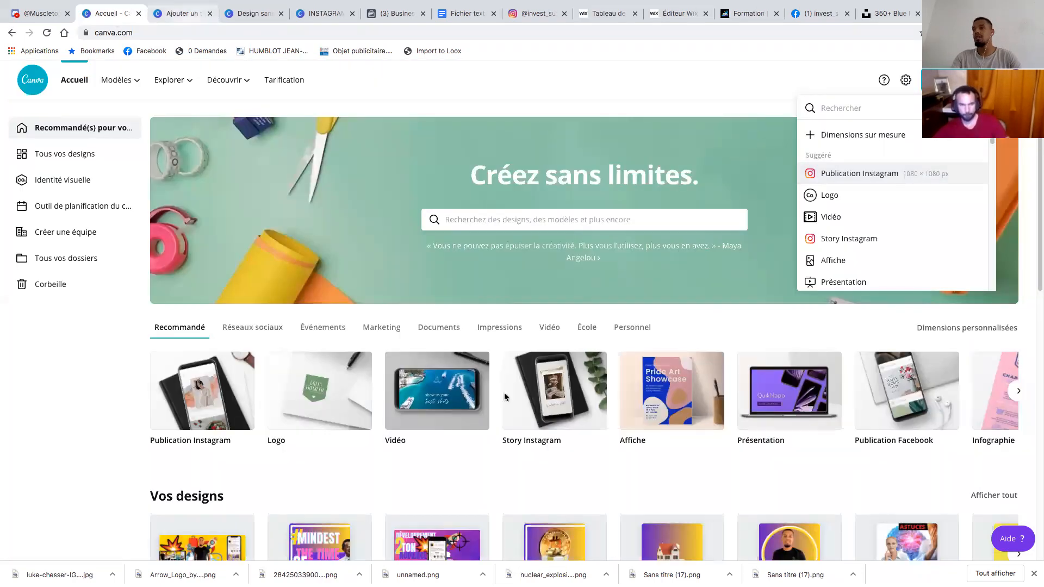
{"action": "scroll", "coordinate": [504, 397], "scroll_direction": "down", "scroll_amount": 3}
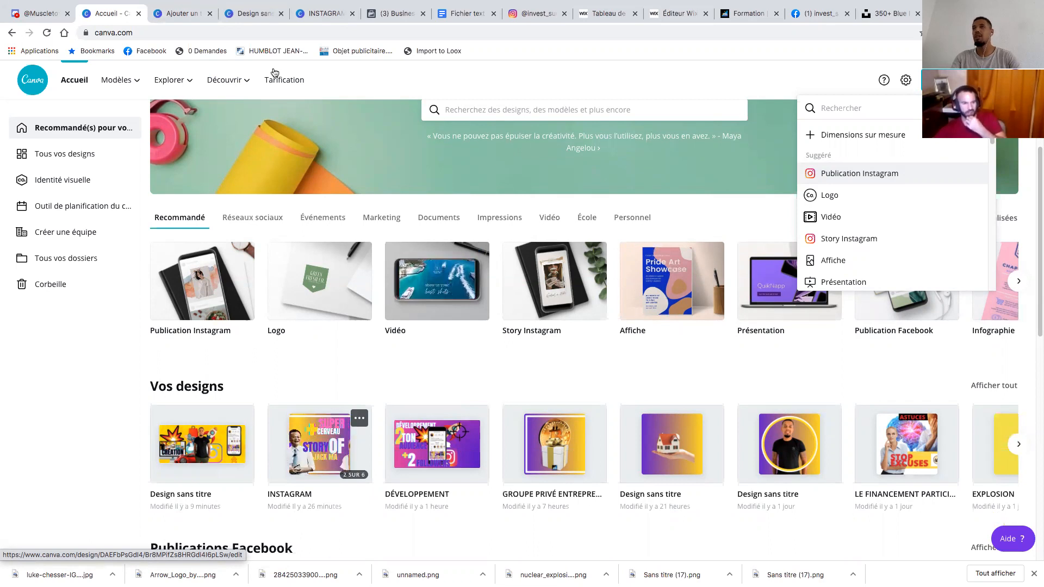
{"action": "left_click", "coordinate": [253, 13]}
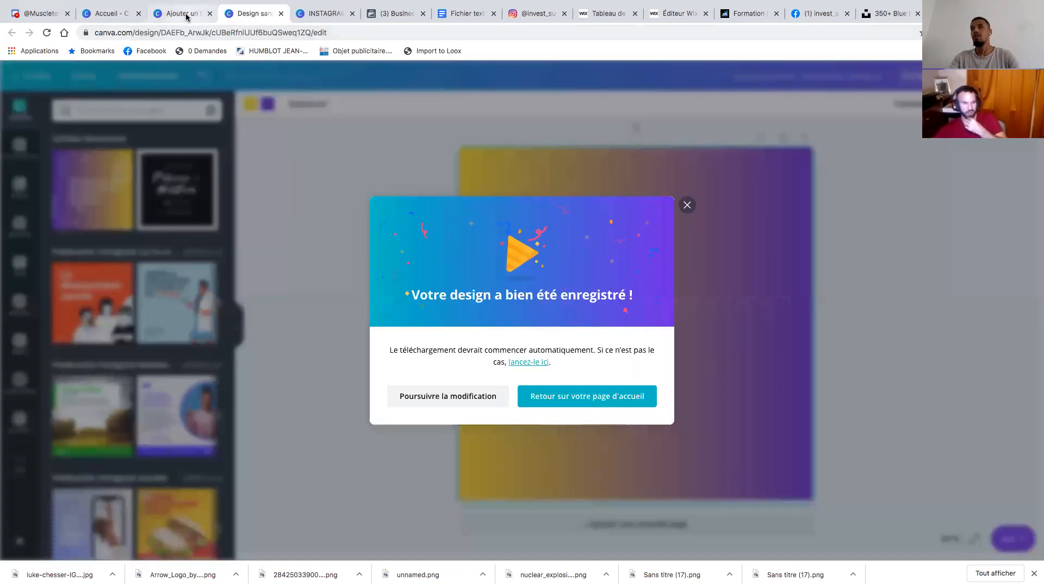
{"action": "left_click", "coordinate": [187, 15]}
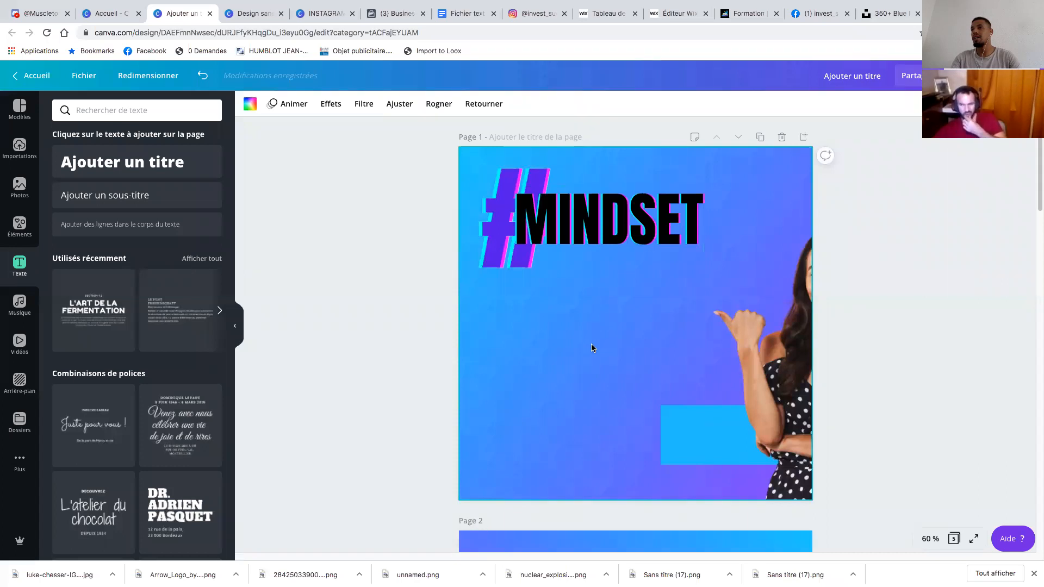
Make two copies of the MINDSET heading and place them one under the other in the lower half of page 1
{"action": "left_click", "coordinate": [591, 252]}
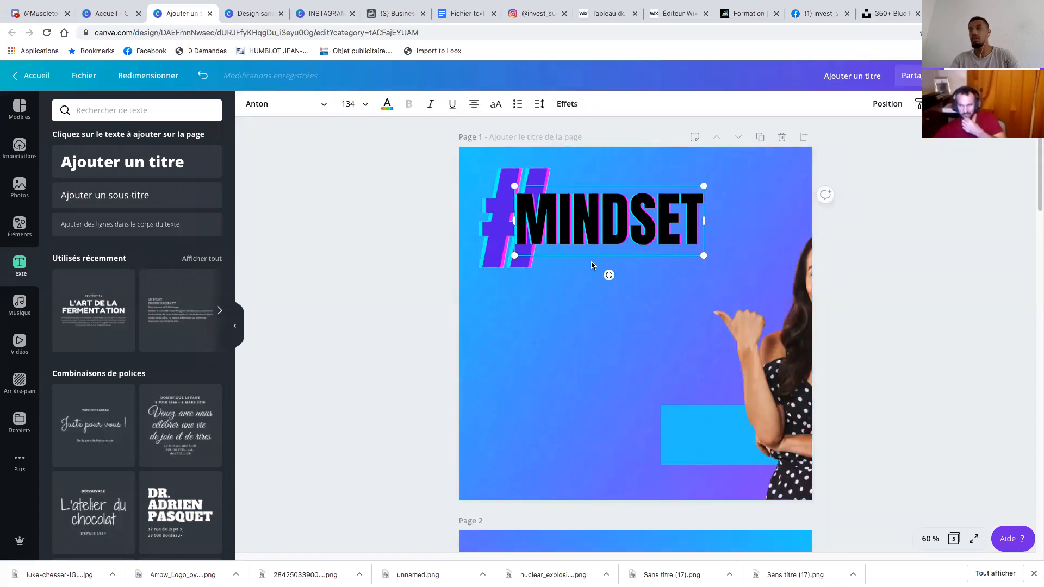
{"action": "key", "text": "super+d"}
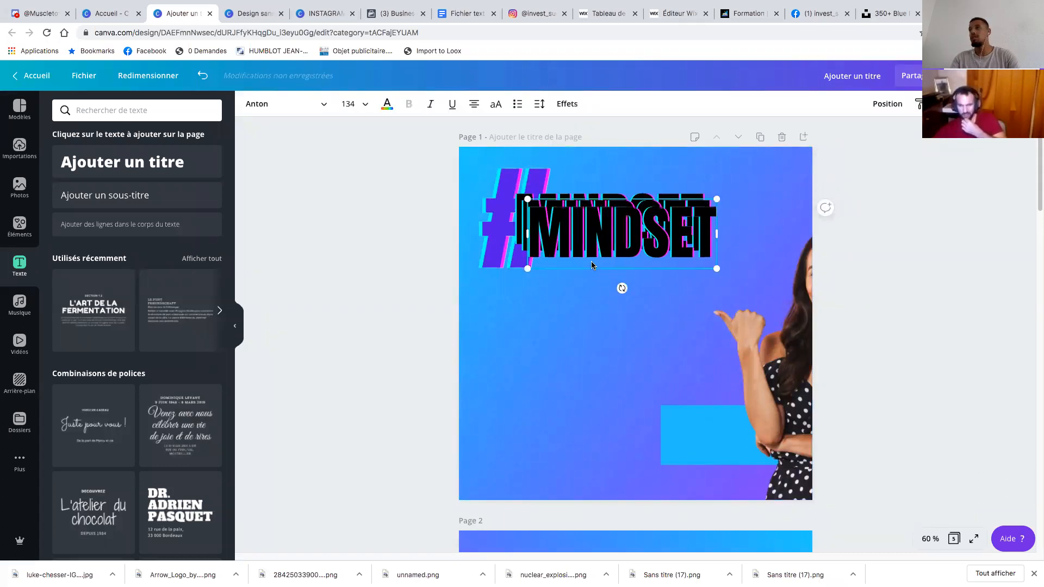
{"action": "left_click_drag", "start_coordinate": [597, 264], "coordinate": [548, 358]}
{"action": "left_click_drag", "start_coordinate": [586, 253], "coordinate": [592, 430]}
Replace the upper MINDSET copy's text with "DEVENIR" and widen its text box so the word fits on one line
{"action": "left_click", "coordinate": [579, 333]}
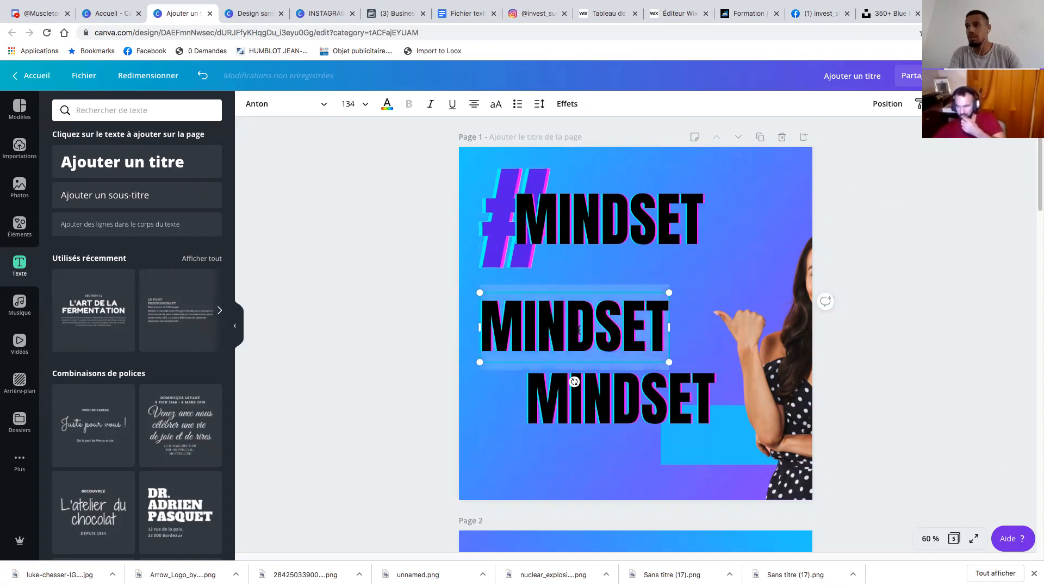
{"action": "type", "text": "DE"}
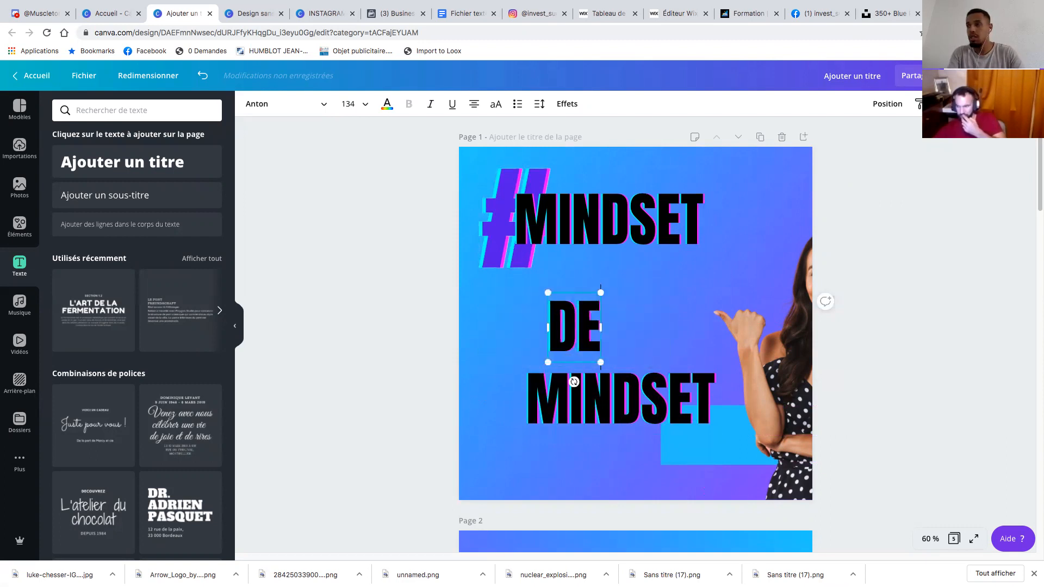
{"action": "type", "text": "VENIR"}
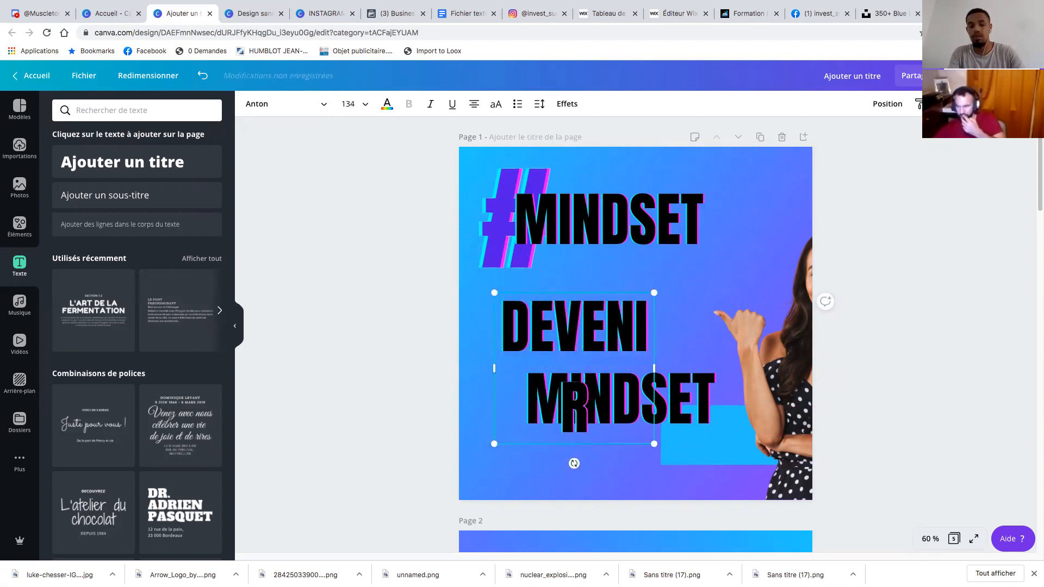
{"action": "left_click_drag", "start_coordinate": [654, 369], "coordinate": [701, 367]}
Replace the text of the lowest MINDSET copy on page 1 with "LA"
{"action": "left_click", "coordinate": [642, 393]}
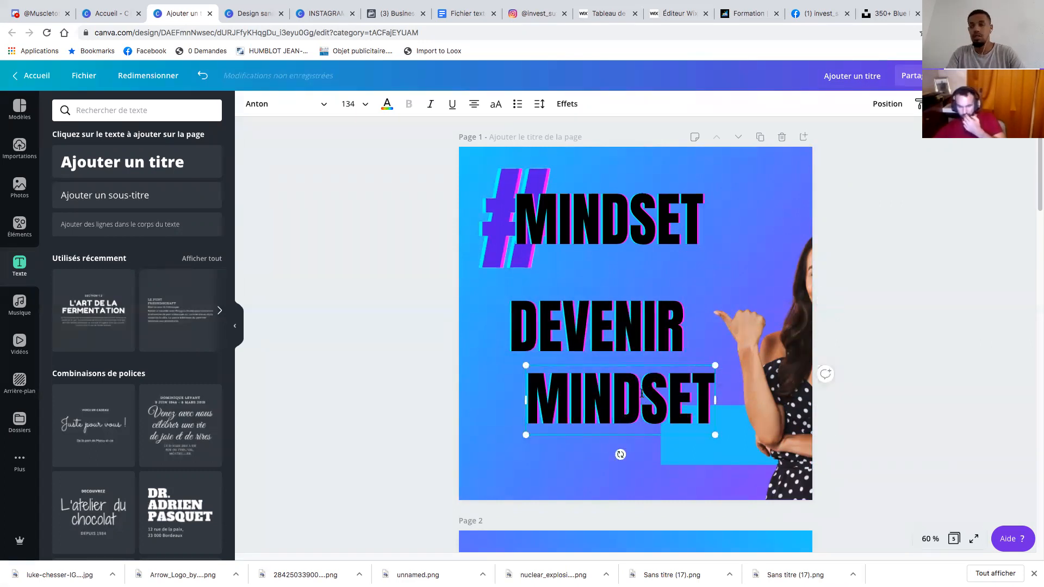
{"action": "left_click", "coordinate": [642, 393]}
{"action": "type", "text": "LA ME"}
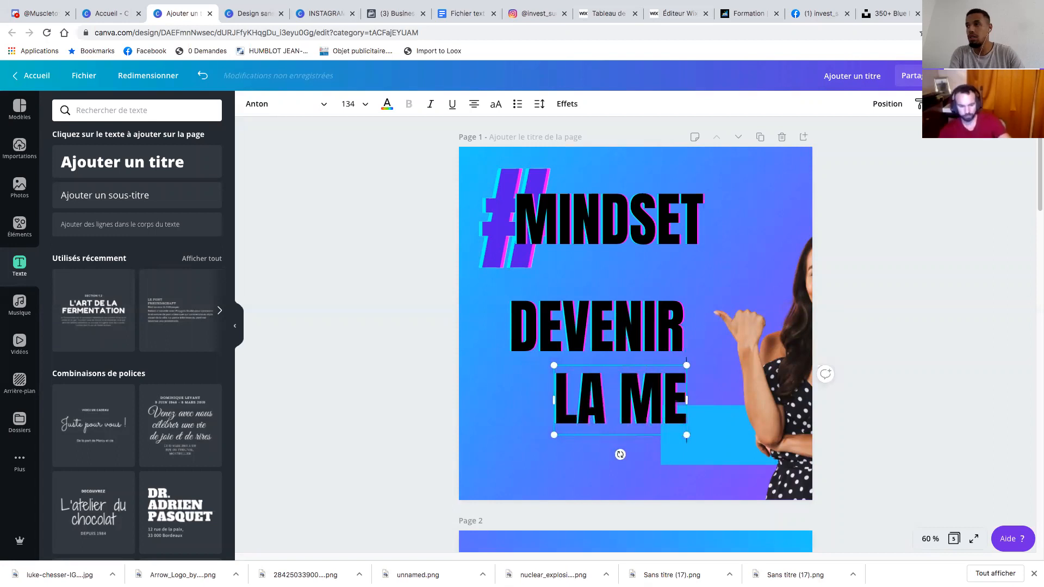
{"action": "key", "text": "BackSpace"}
{"action": "key", "text": "BackSpace"}
{"action": "key", "text": "BackSpace"}
{"action": "left_click", "coordinate": [696, 378]}
Duplicate the "DEVENIR" text, change the copy to "MEILLEURE" and widen its box so the word fits on one line
{"action": "left_click", "coordinate": [652, 346]}
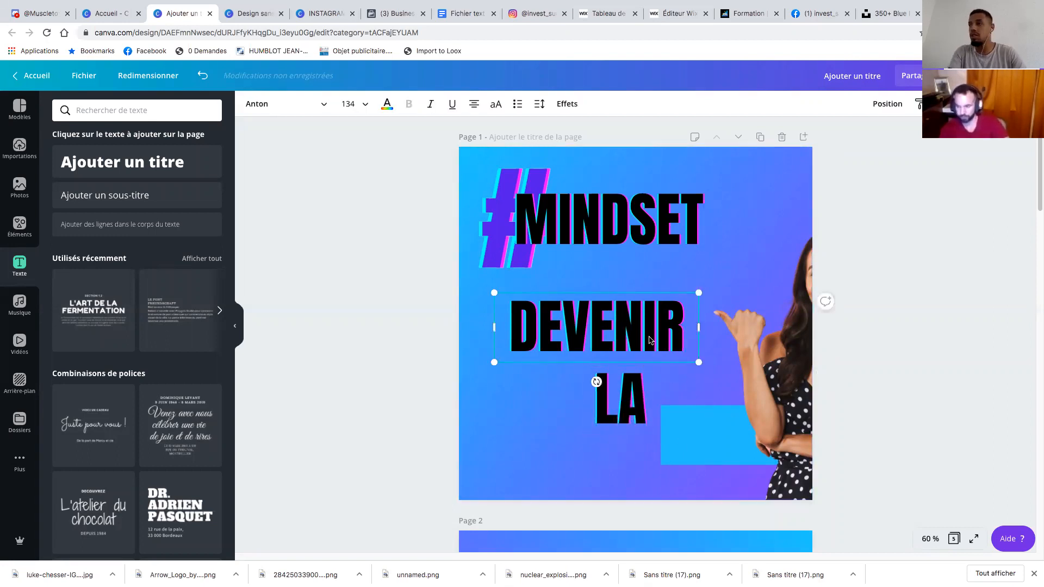
{"action": "key", "text": "super+d"}
{"action": "double_click", "coordinate": [651, 340]}
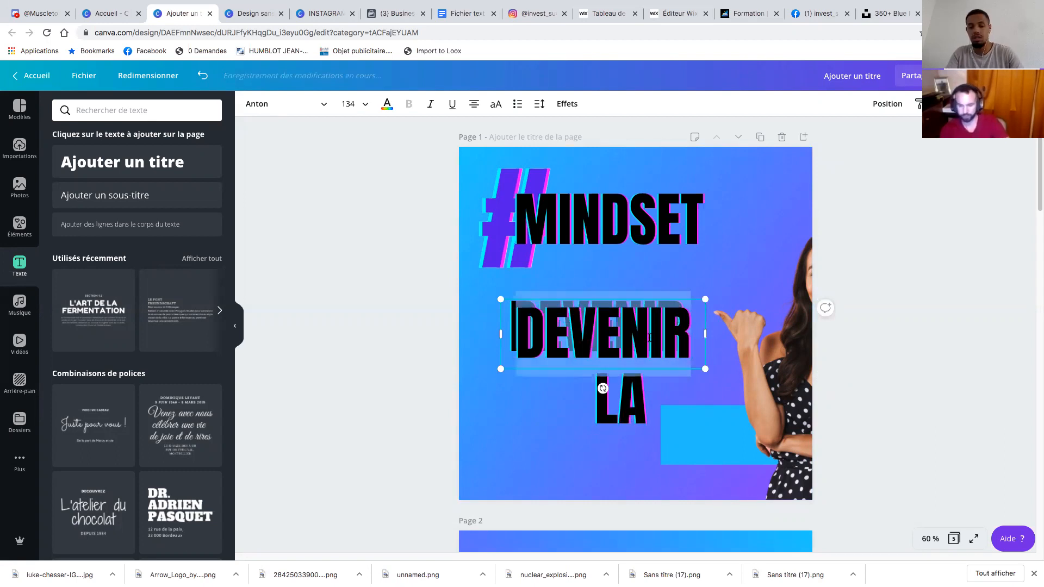
{"action": "type", "text": "MEILLEURE"}
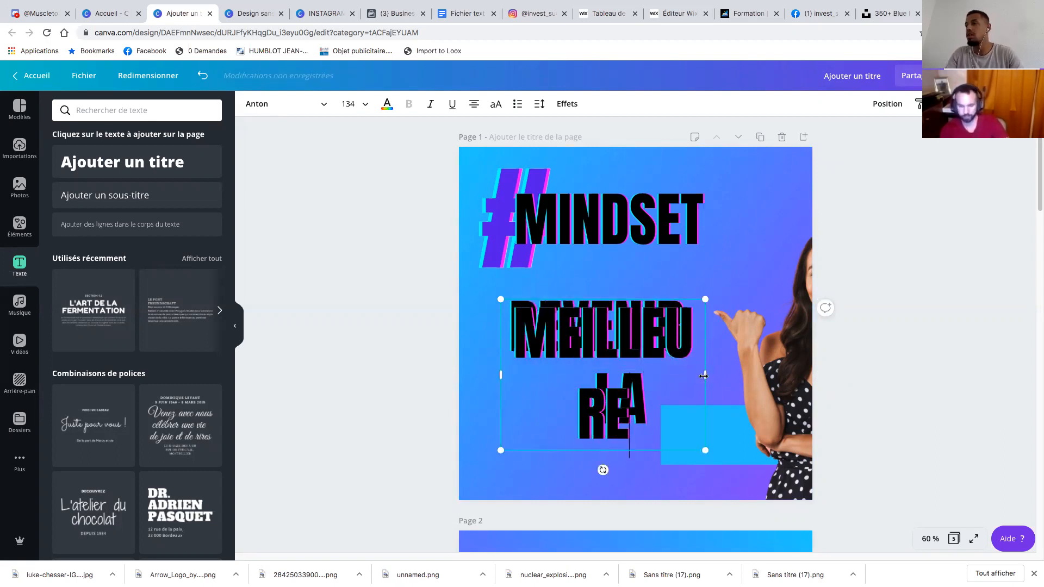
{"action": "left_click_drag", "start_coordinate": [704, 376], "coordinate": [744, 375]}
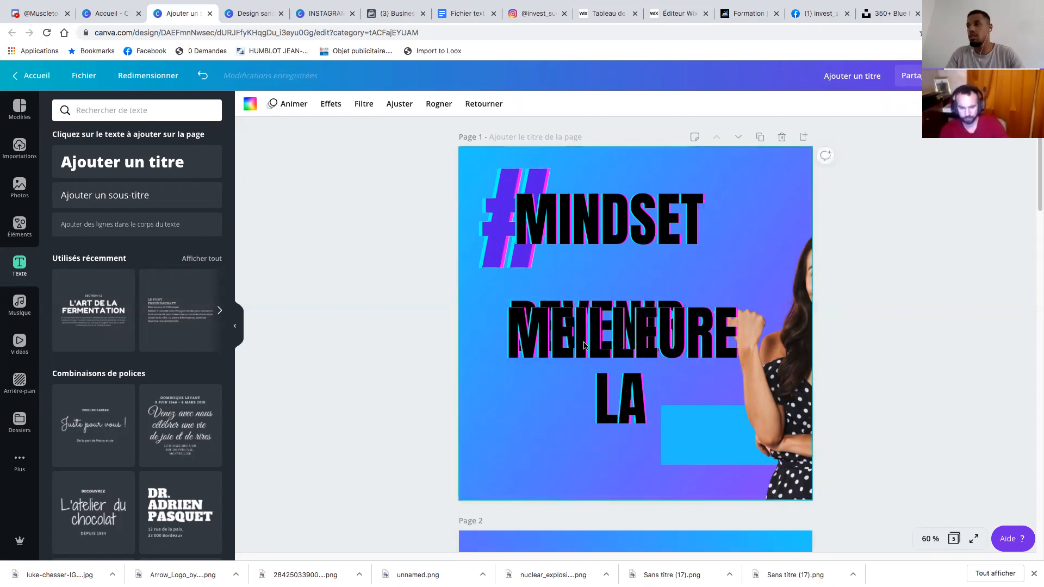
Duplicate the "MEILLEURE" text and change the copy to "VERSION"
{"action": "type", "text": "L"}
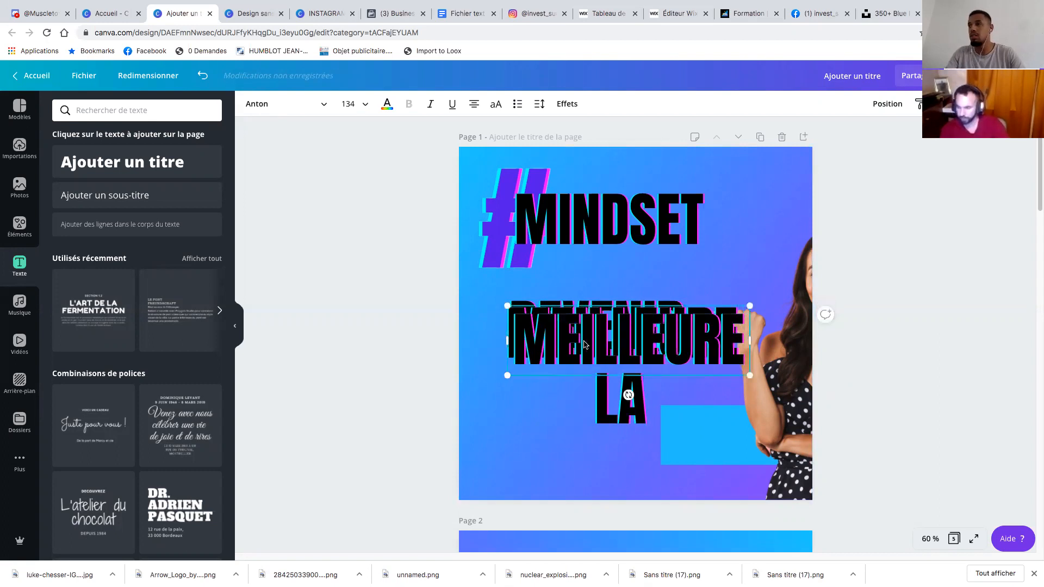
{"action": "key", "text": "super+a"}
{"action": "type", "text": "VERSION"}
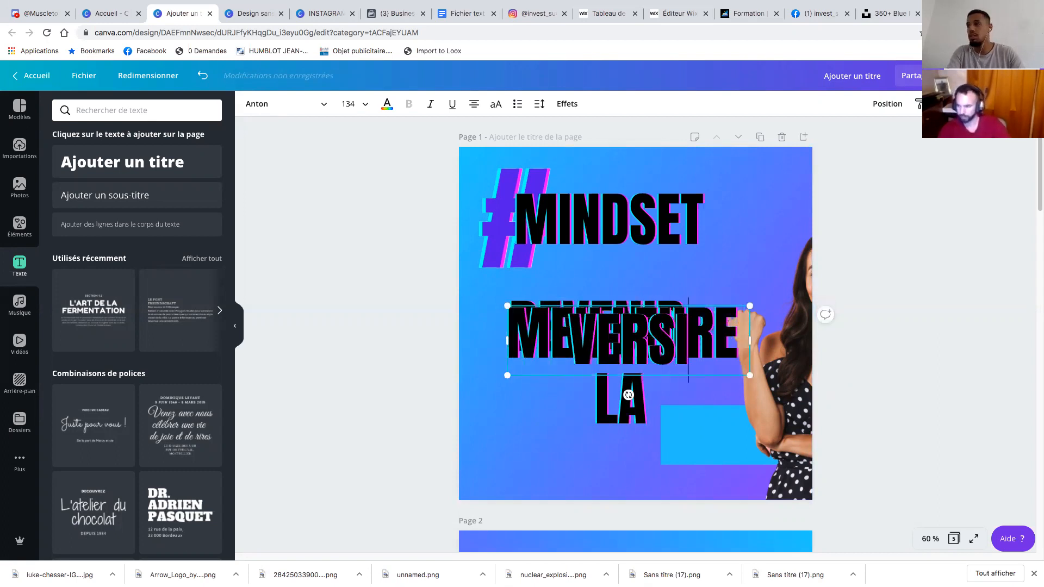
{"action": "left_click", "coordinate": [554, 409]}
Duplicate the "VERSION" text and change the copy to "2"
{"action": "left_click", "coordinate": [580, 356]}
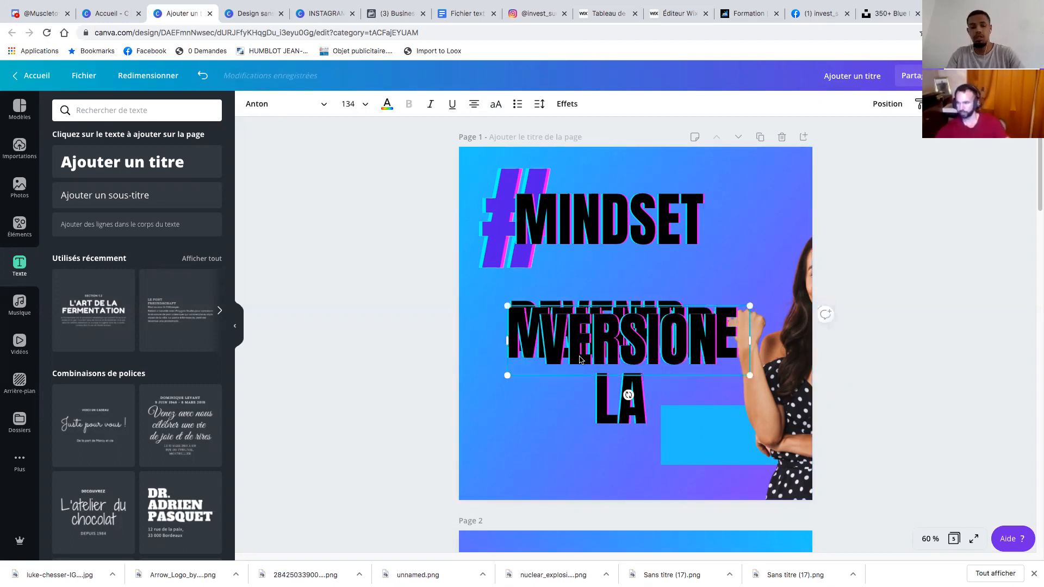
{"action": "key", "text": "super+v"}
{"action": "double_click", "coordinate": [611, 362]}
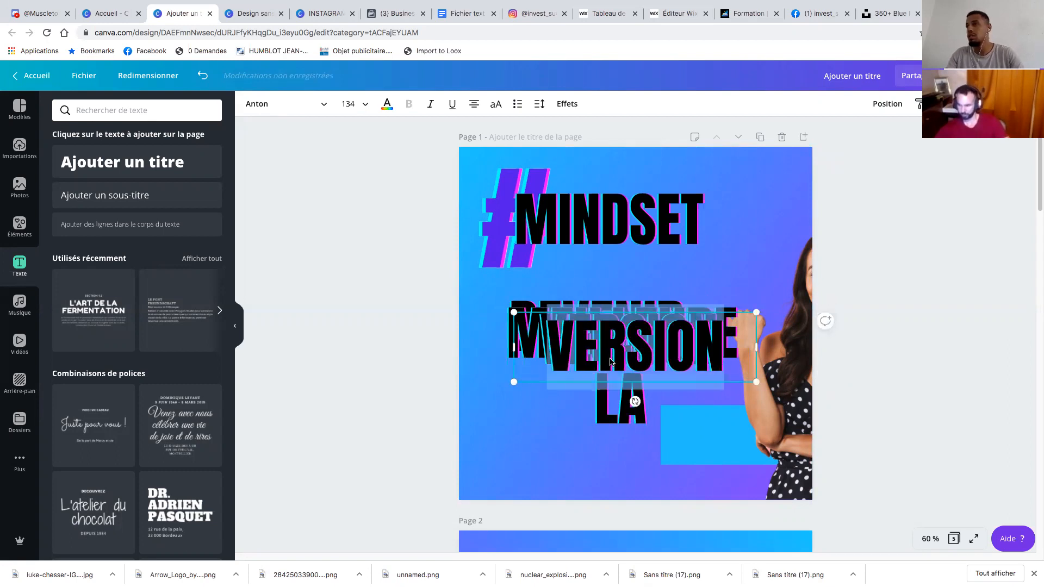
{"action": "type", "text": "2"}
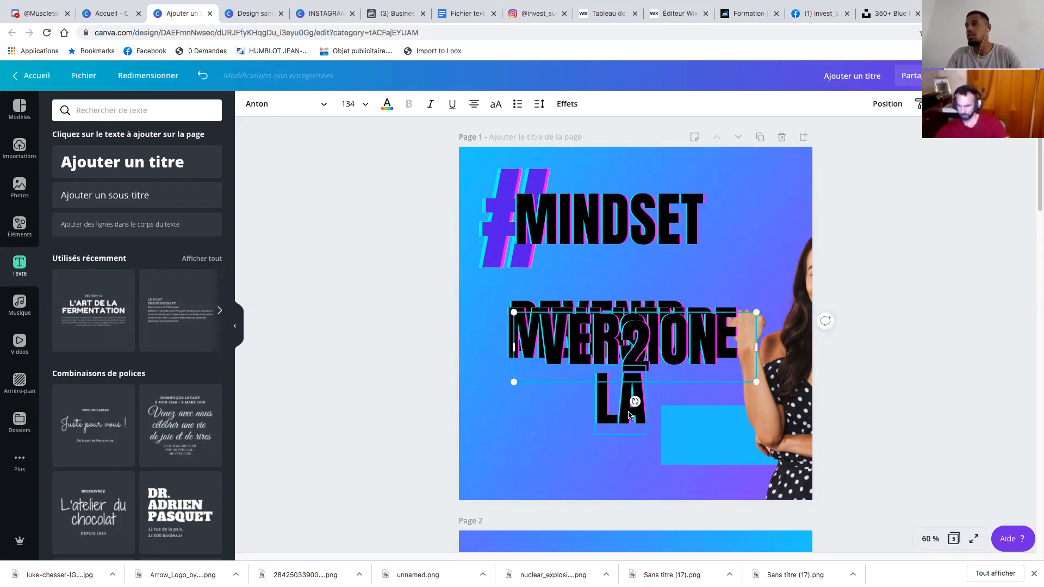
Duplicate the "LA" text and change the copy to "SOI"
{"action": "left_click", "coordinate": [629, 415]}
{"action": "left_click", "coordinate": [571, 427]}
{"action": "left_click", "coordinate": [636, 417]}
{"action": "key", "text": "ctrl+d"}
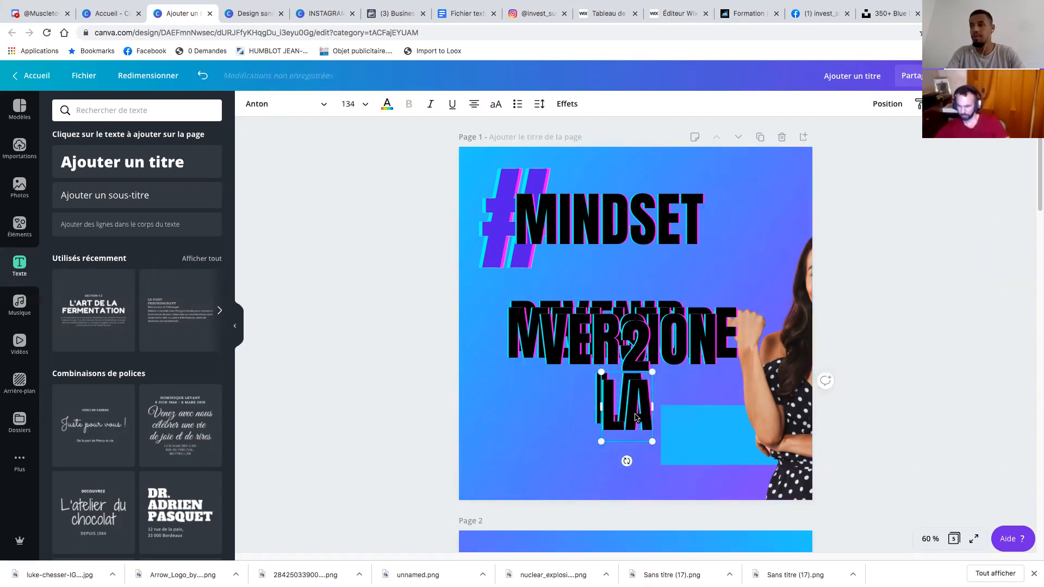
{"action": "double_click", "coordinate": [632, 412]}
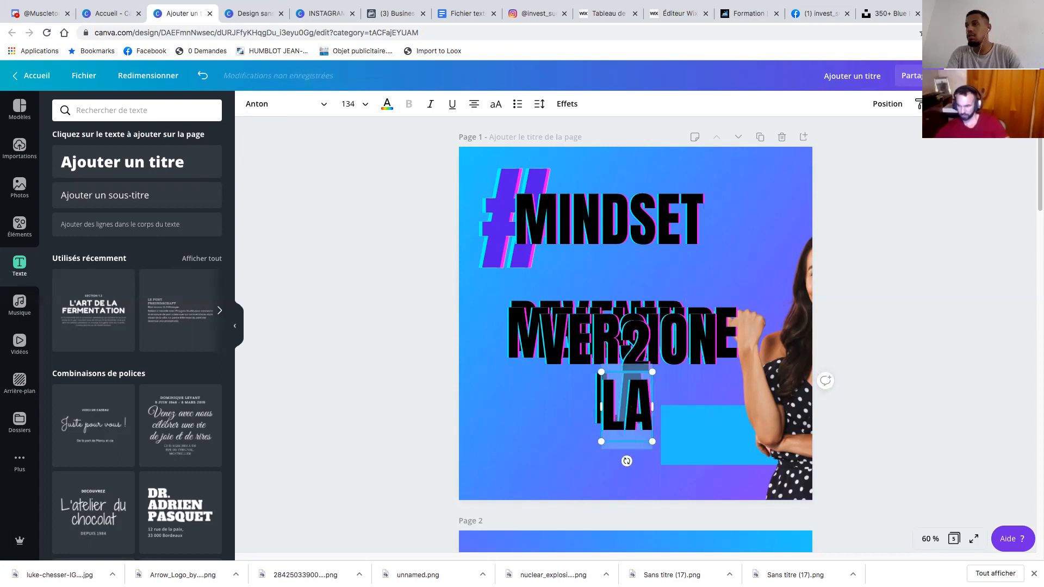
{"action": "type", "text": "SOI"}
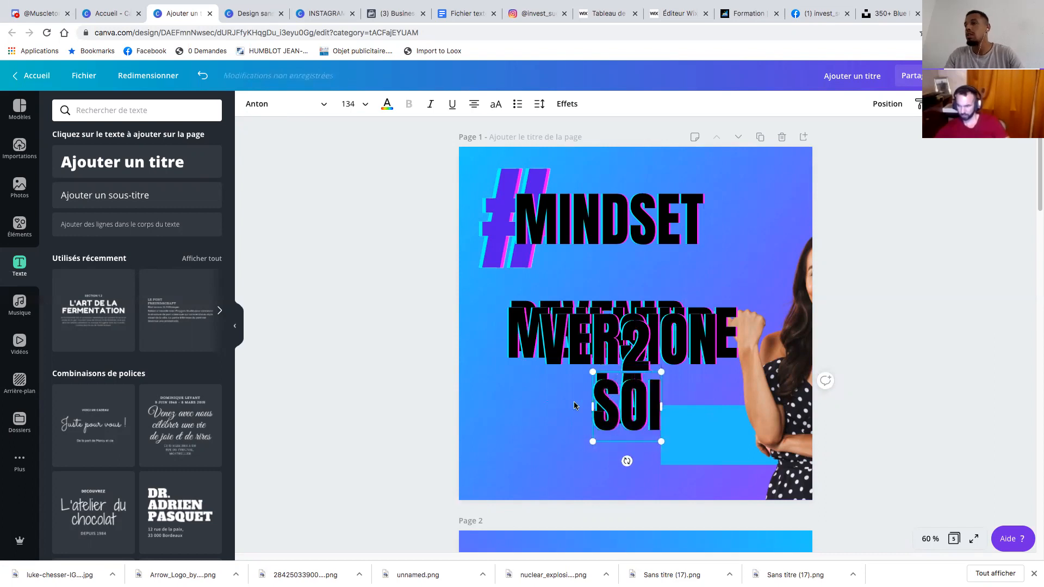
Spread the overlapping words "SOI", "LA", "2" and "VERSION" apart across the lower half of page 1
{"action": "left_click_drag", "start_coordinate": [645, 429], "coordinate": [699, 477]}
{"action": "left_click_drag", "start_coordinate": [632, 410], "coordinate": [519, 361]}
{"action": "left_click_drag", "start_coordinate": [641, 356], "coordinate": [638, 458]}
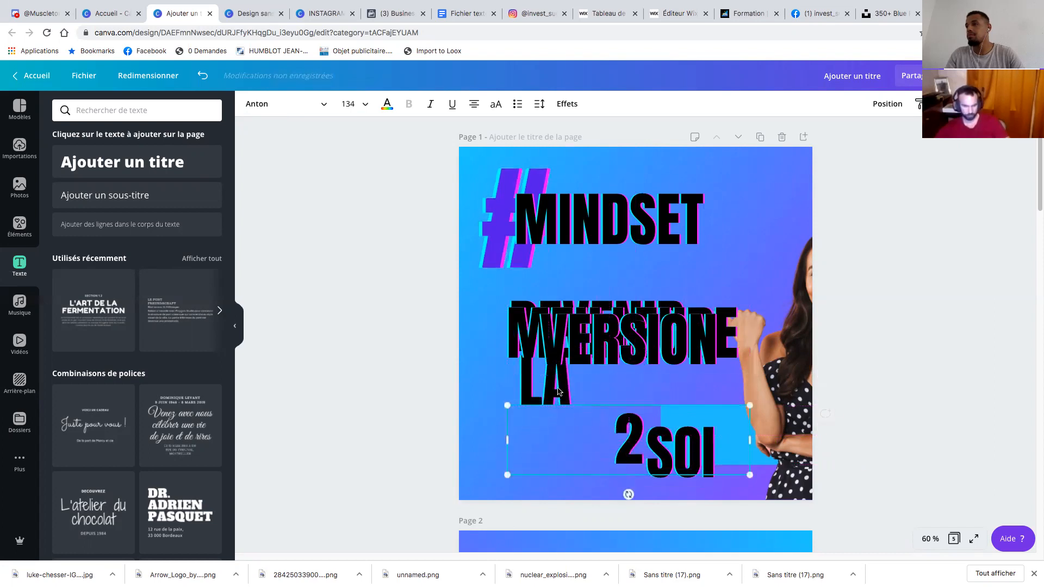
{"action": "left_click_drag", "start_coordinate": [593, 355], "coordinate": [598, 387]}
{"action": "left_click", "coordinate": [575, 412]}
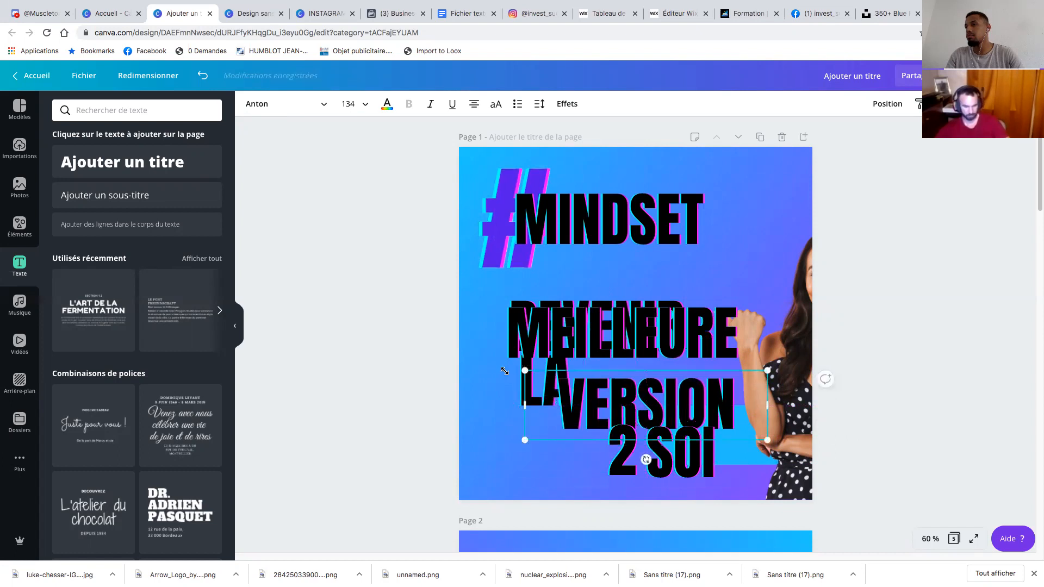
{"action": "left_click", "coordinate": [528, 367]}
{"action": "left_click", "coordinate": [520, 371]}
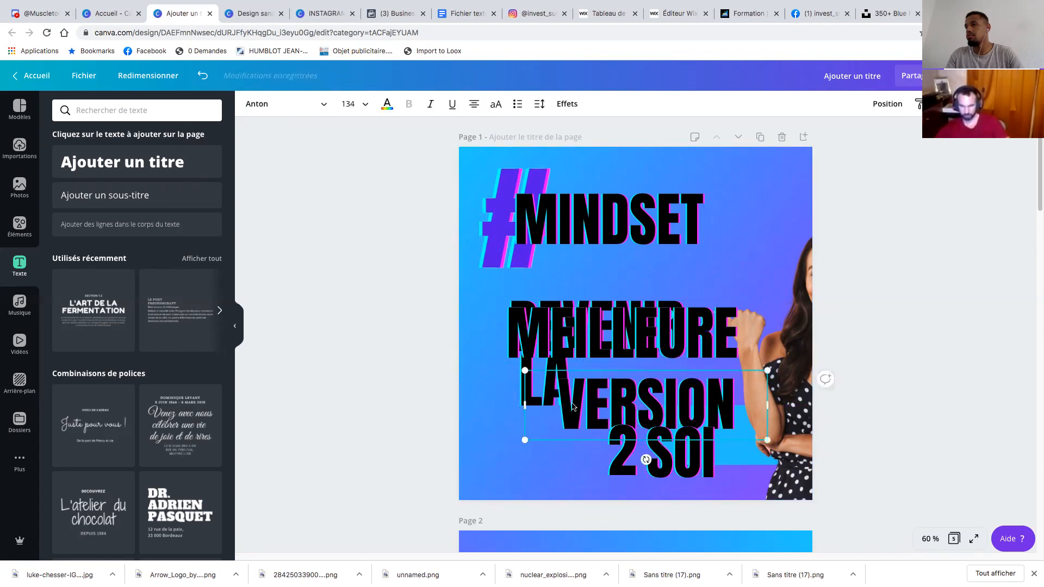
{"action": "left_click_drag", "start_coordinate": [574, 407], "coordinate": [612, 405]}
Place "LA" near page 1's lower-left corner, enlarge it to about size 218 and colour it white
{"action": "left_click_drag", "start_coordinate": [538, 382], "coordinate": [494, 417]}
{"action": "left_click_drag", "start_coordinate": [523, 449], "coordinate": [538, 467]}
{"action": "left_click_drag", "start_coordinate": [492, 408], "coordinate": [488, 390]}
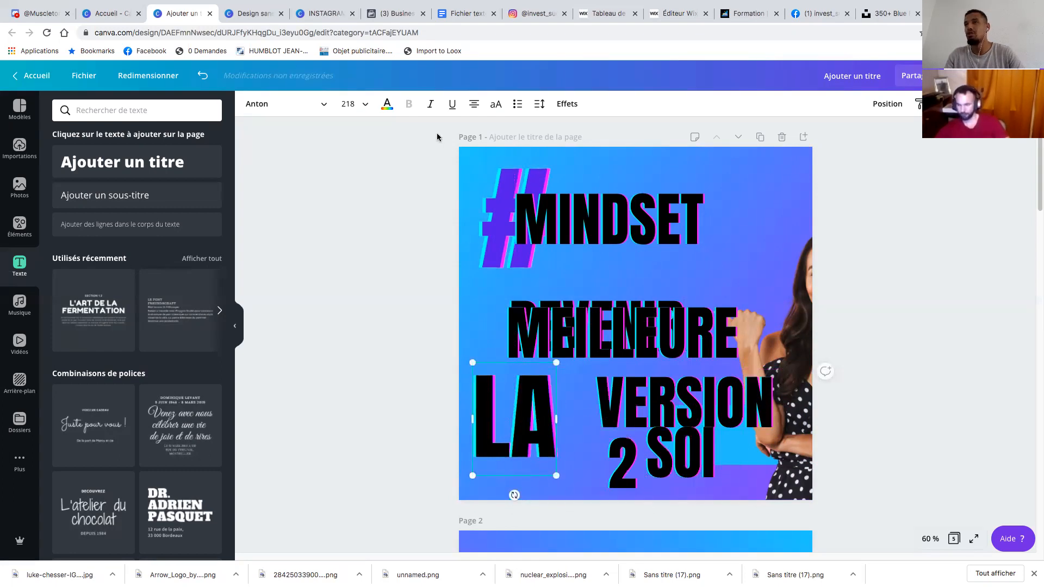
{"action": "left_click", "coordinate": [387, 103]}
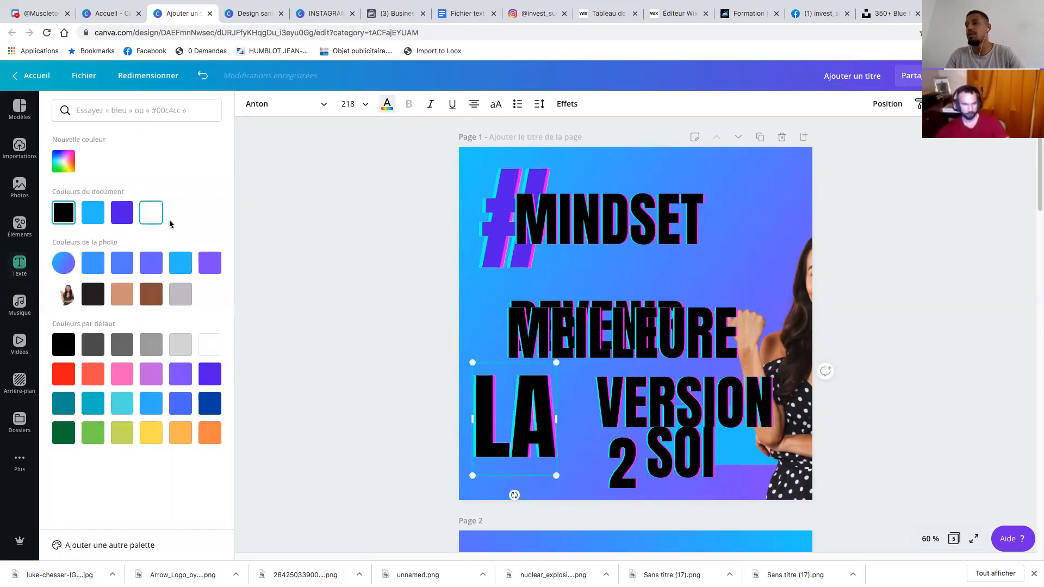
{"action": "left_click", "coordinate": [155, 215]}
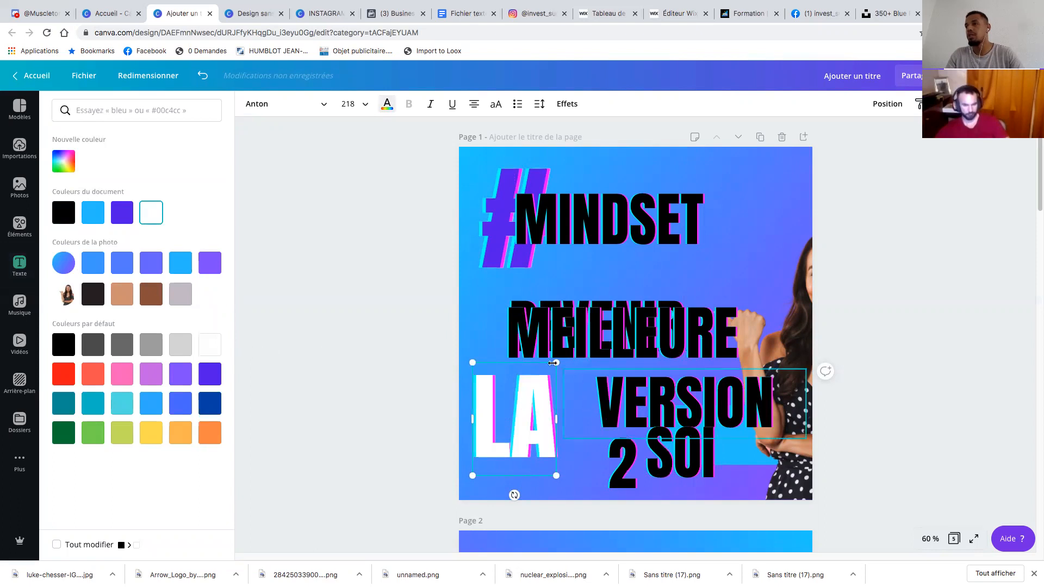
Lower "VERSION" and "MEILLEURE" out of the way and enlarge "DEVENIR" to about size 146 above them
{"action": "left_click", "coordinate": [586, 406]}
{"action": "left_click_drag", "start_coordinate": [597, 343], "coordinate": [607, 425]}
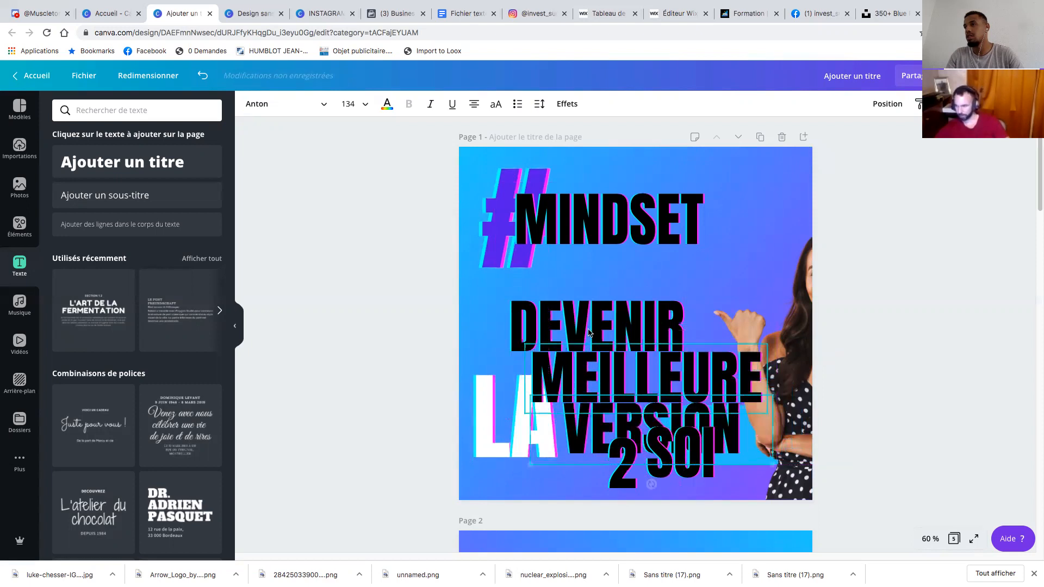
{"action": "left_click_drag", "start_coordinate": [624, 330], "coordinate": [576, 311]}
{"action": "left_click_drag", "start_coordinate": [652, 276], "coordinate": [671, 269]}
{"action": "left_click_drag", "start_coordinate": [610, 305], "coordinate": [640, 323]}
Shrink "MEILLEURE" to about size 114 and place it directly beneath "DEVENIR"
{"action": "left_click", "coordinate": [657, 369]}
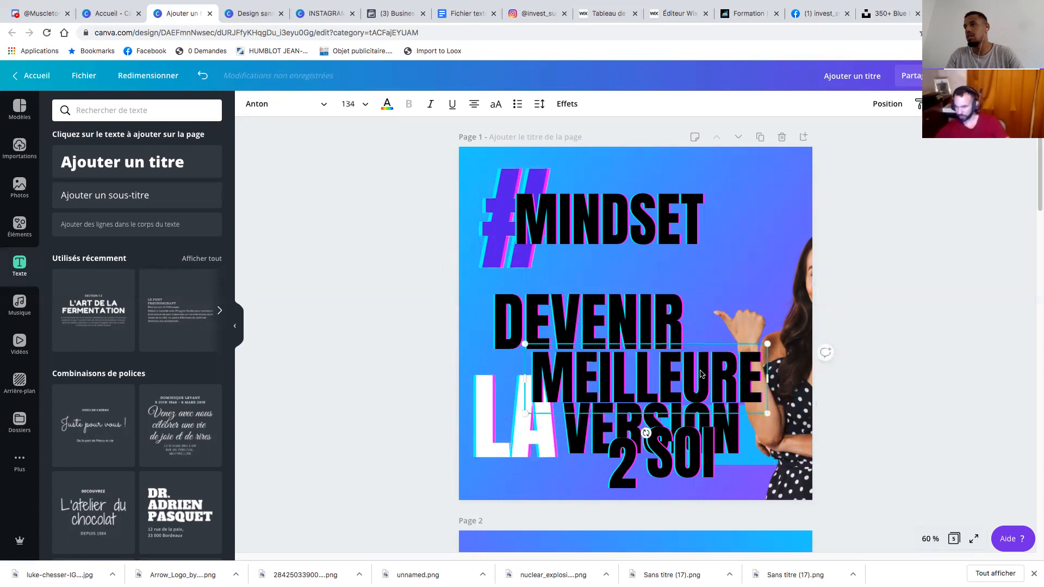
{"action": "left_click_drag", "start_coordinate": [734, 362], "coordinate": [730, 354]}
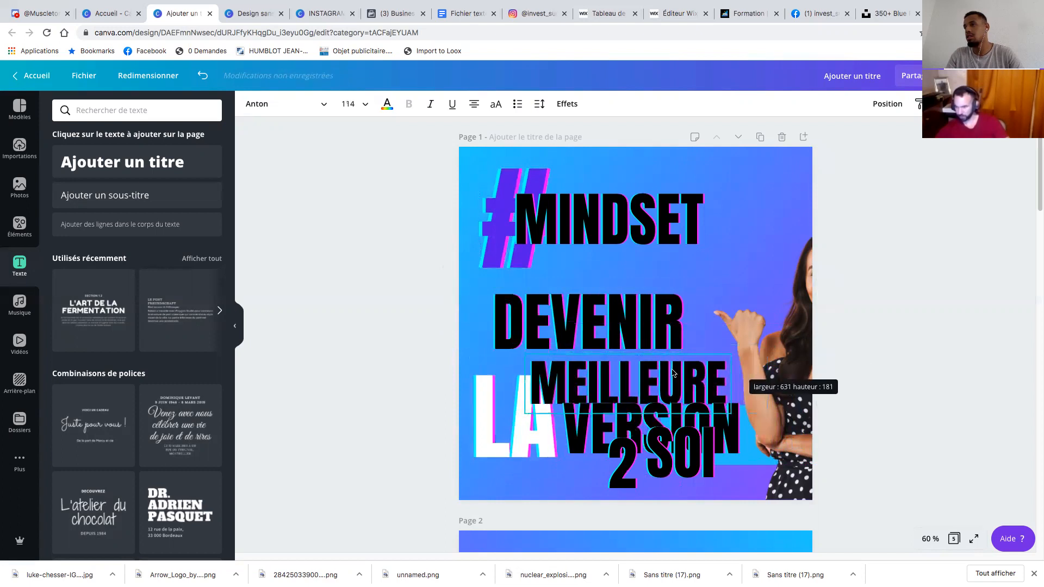
{"action": "left_click_drag", "start_coordinate": [625, 381], "coordinate": [625, 363]}
Try light blue and violet on "DEVENIR", and settle on light orange as its text colour
{"action": "left_click", "coordinate": [623, 325]}
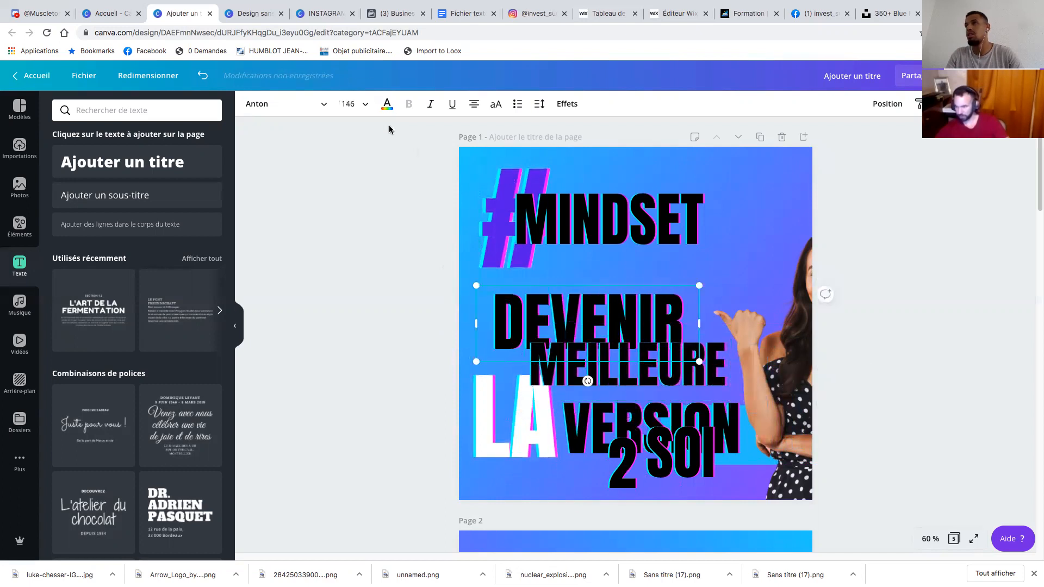
{"action": "left_click", "coordinate": [387, 105]}
{"action": "left_click", "coordinate": [96, 215]}
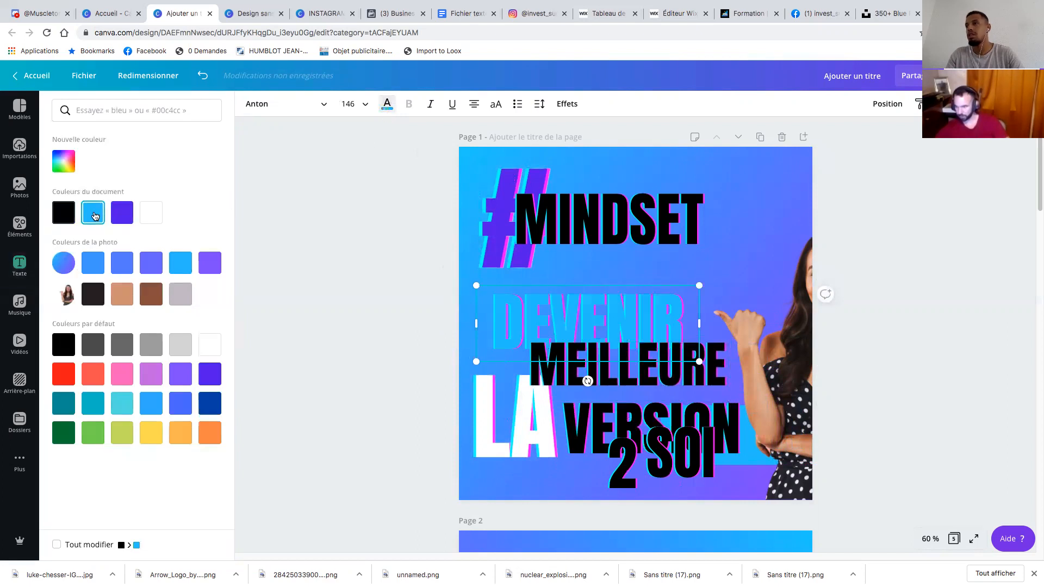
{"action": "left_click", "coordinate": [120, 216]}
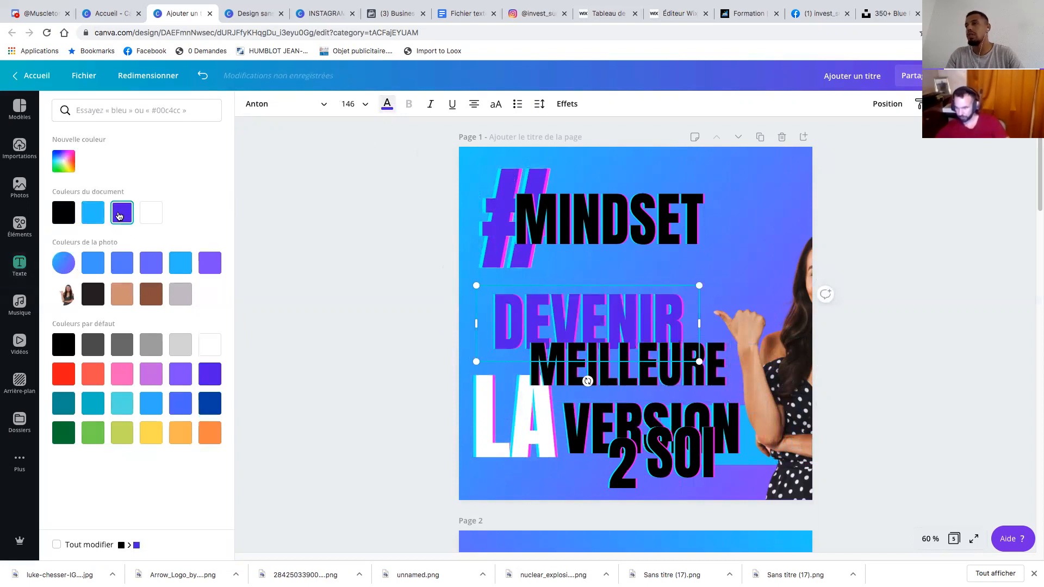
{"action": "left_click", "coordinate": [182, 435]}
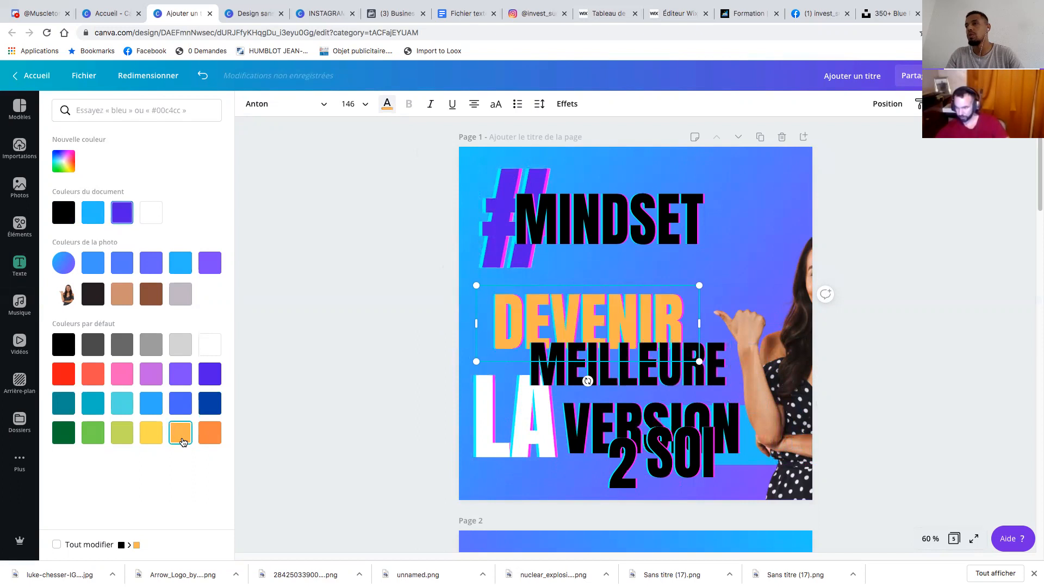
Colour "MEILLEURE" violet and "VERSION" pink, and move "VERSION" up against "MEILLEURE"
{"action": "left_click", "coordinate": [555, 344]}
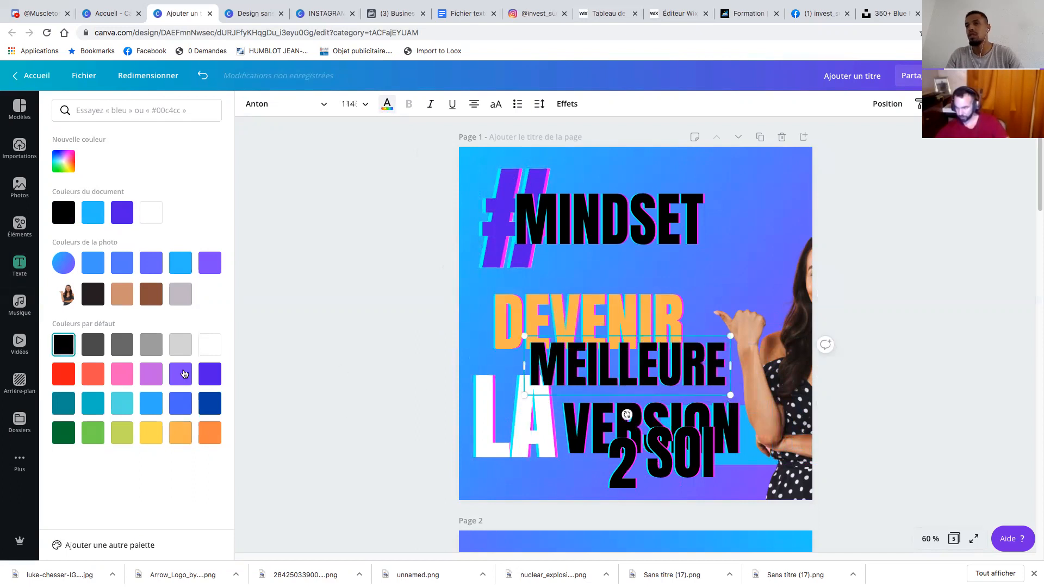
{"action": "left_click", "coordinate": [209, 379]}
{"action": "left_click", "coordinate": [580, 418]}
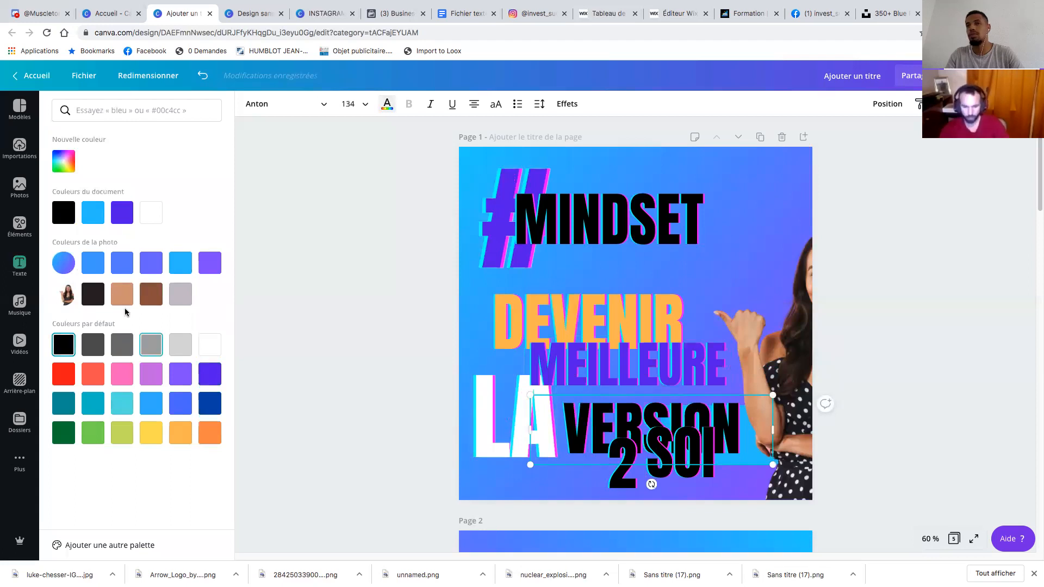
{"action": "left_click", "coordinate": [124, 379]}
{"action": "left_click_drag", "start_coordinate": [593, 423], "coordinate": [585, 404]}
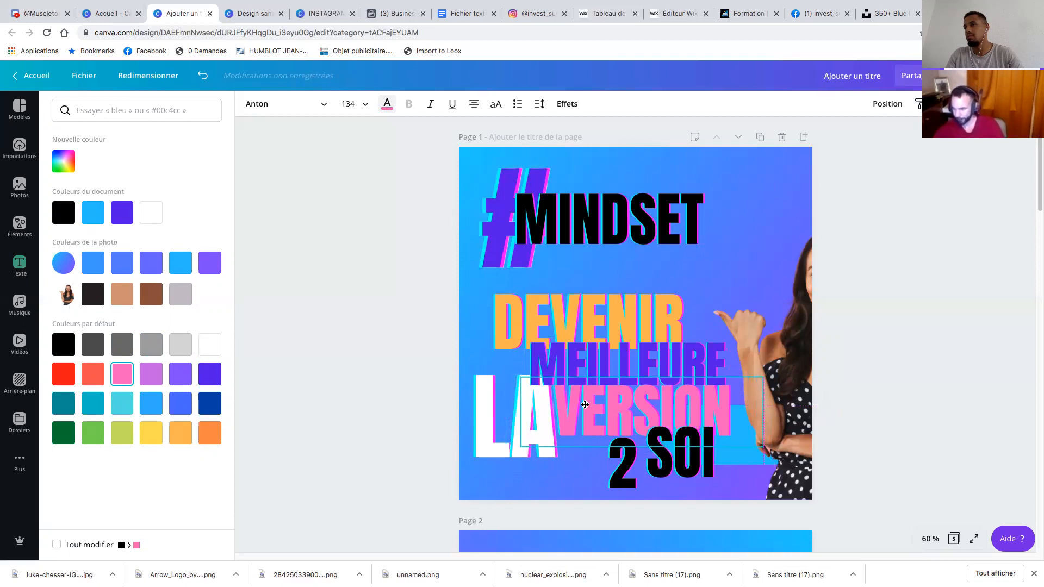
Enlarge the "2" below "VERSION", place "SOI" right beside it and colour "SOI" light orange
{"action": "left_click_drag", "start_coordinate": [643, 466], "coordinate": [618, 455]}
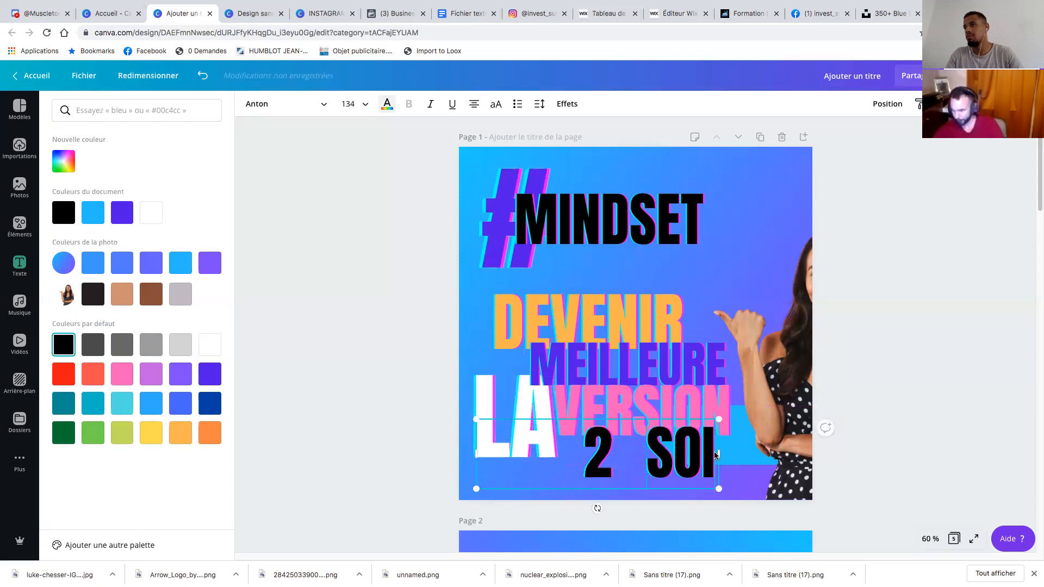
{"action": "left_click_drag", "start_coordinate": [719, 452], "coordinate": [638, 467]}
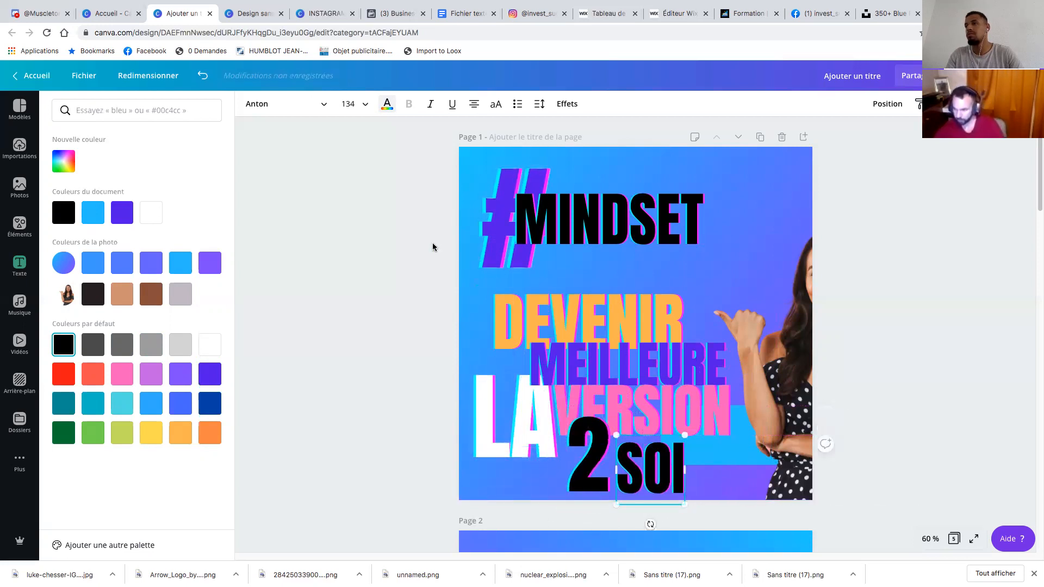
{"action": "left_click", "coordinate": [186, 428]}
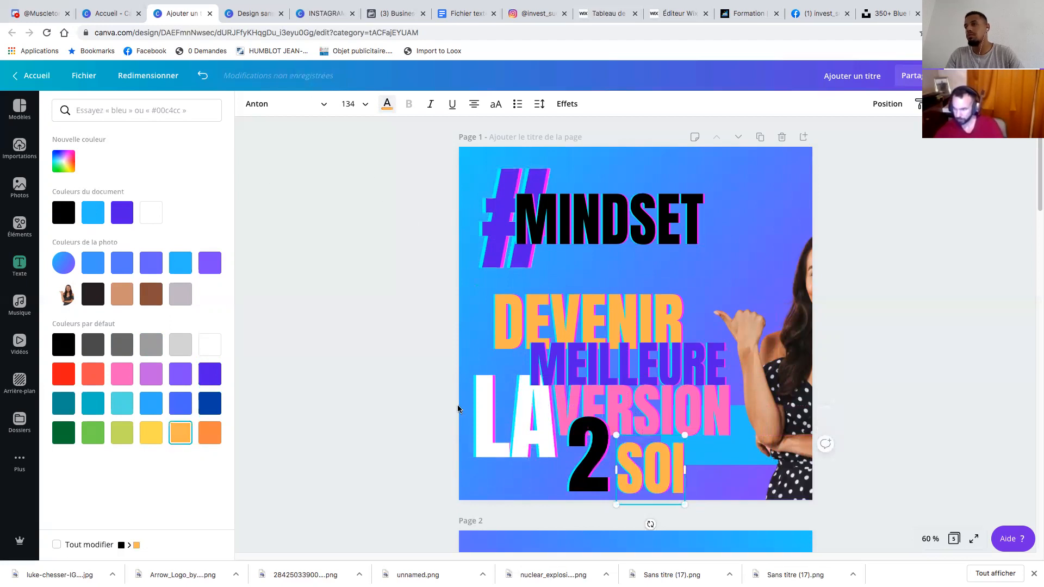
{"action": "left_click", "coordinate": [376, 205]}
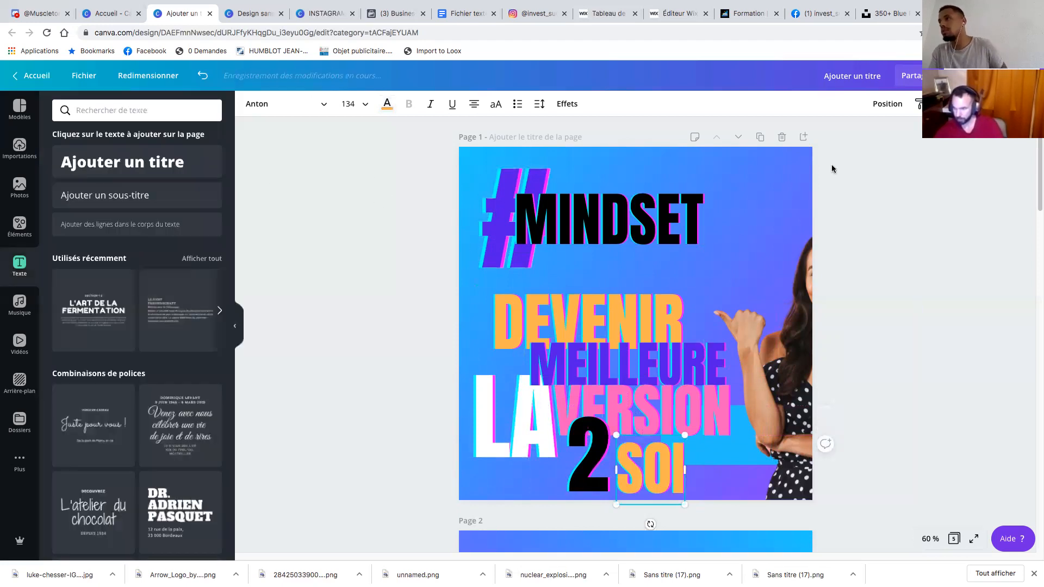
{"action": "left_click", "coordinate": [780, 227]}
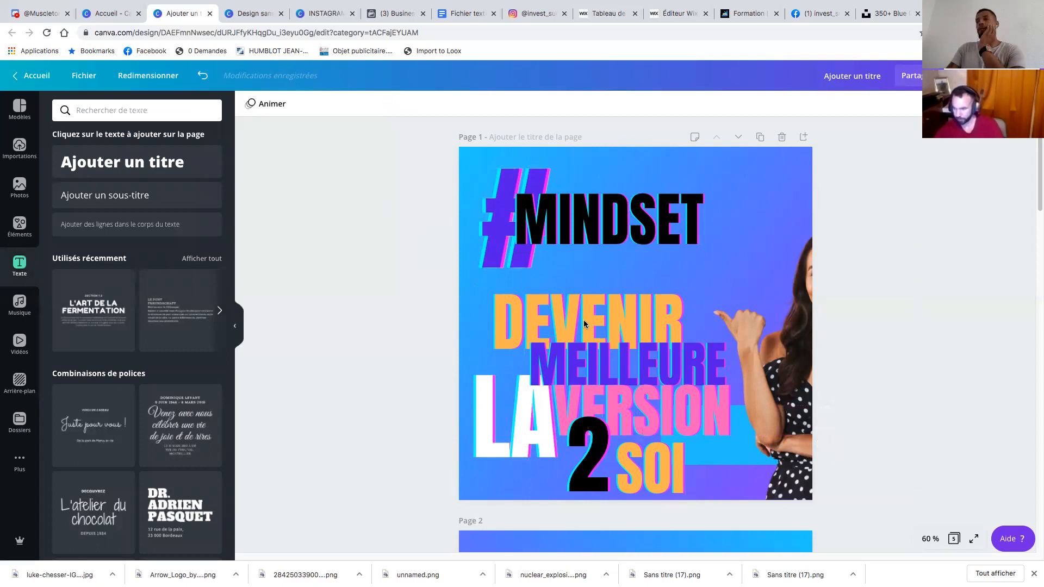
Fine-tune the title layout by shifting "DEVENIR" and "MEILLEURE" slightly left and raising "SOI" a little
{"action": "left_click_drag", "start_coordinate": [557, 356], "coordinate": [553, 361]}
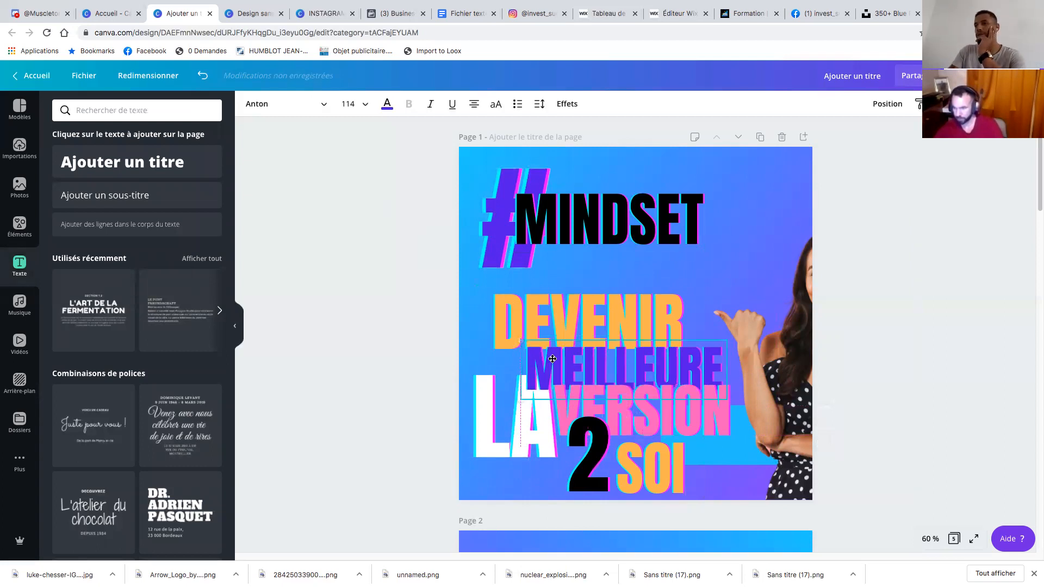
{"action": "left_click_drag", "start_coordinate": [536, 314], "coordinate": [522, 315]}
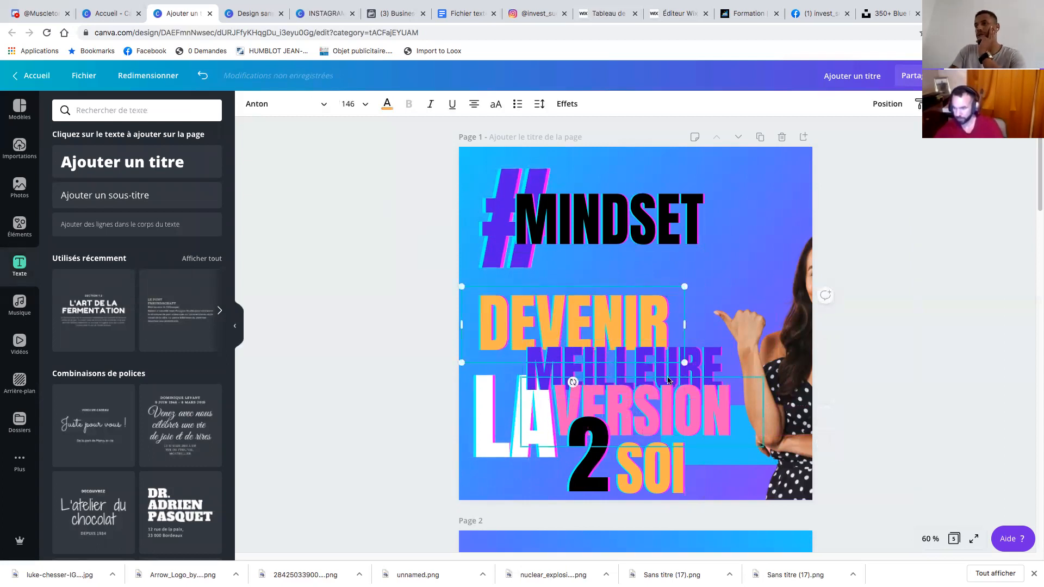
{"action": "left_click_drag", "start_coordinate": [707, 357], "coordinate": [707, 352]}
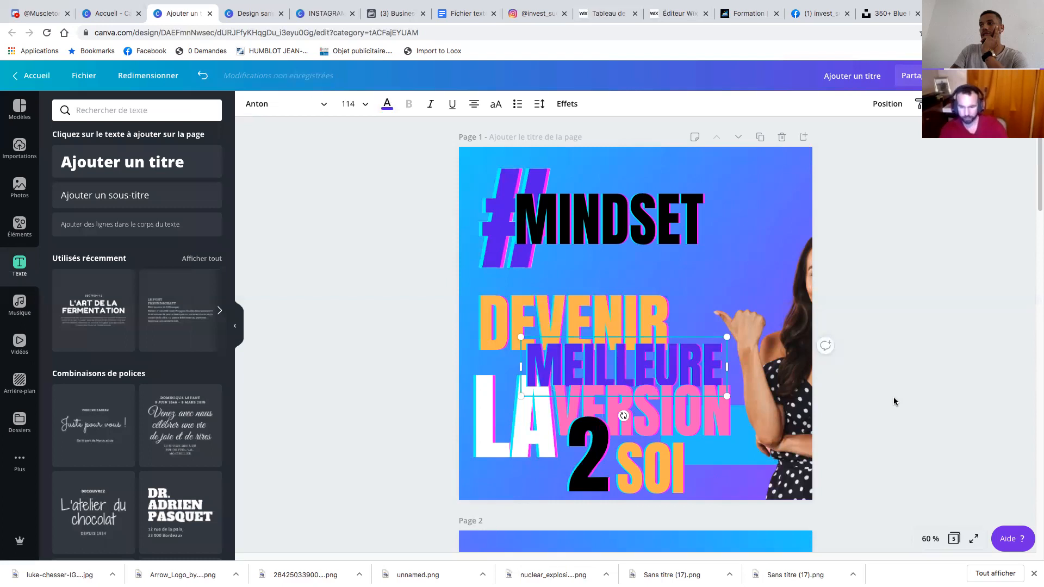
{"action": "left_click", "coordinate": [882, 386]}
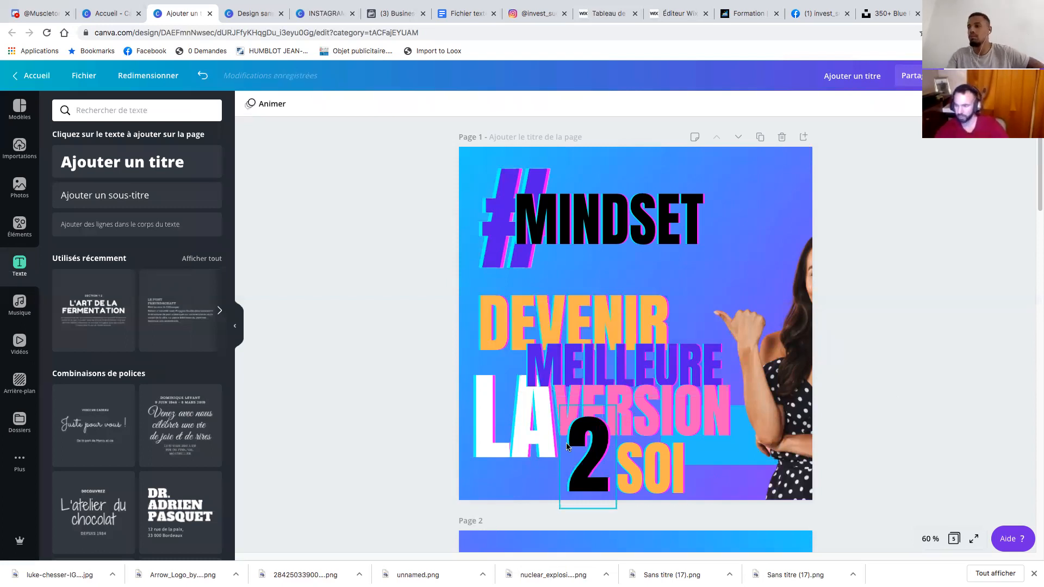
{"action": "left_click", "coordinate": [637, 466]}
{"action": "left_click_drag", "start_coordinate": [637, 466], "coordinate": [639, 464]}
Review pages 1 to 3 of the carousel, checking the title layout and how the woman's cutout continues between pages
{"action": "scroll", "coordinate": [626, 461], "scroll_direction": "down", "scroll_amount": 2}
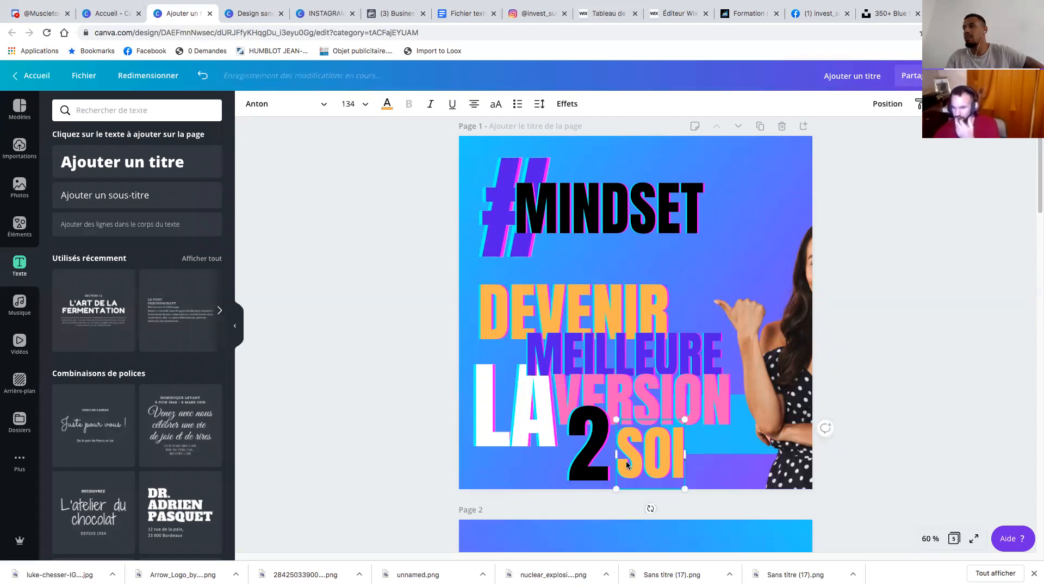
{"action": "scroll", "coordinate": [625, 461], "scroll_direction": "down", "scroll_amount": 4}
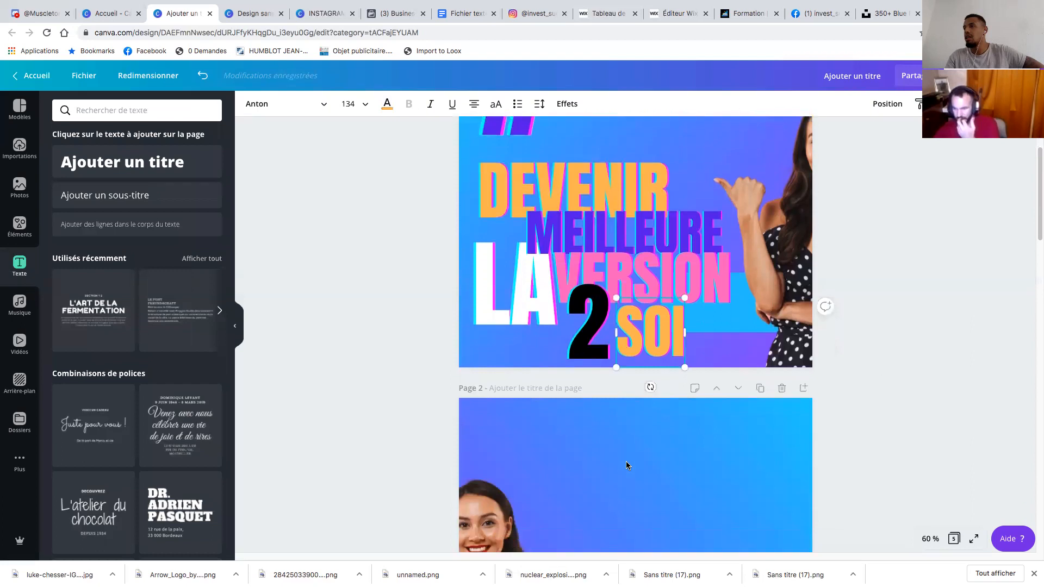
{"action": "scroll", "coordinate": [626, 461], "scroll_direction": "up", "scroll_amount": 5}
{"action": "scroll", "coordinate": [626, 462], "scroll_direction": "down", "scroll_amount": 7}
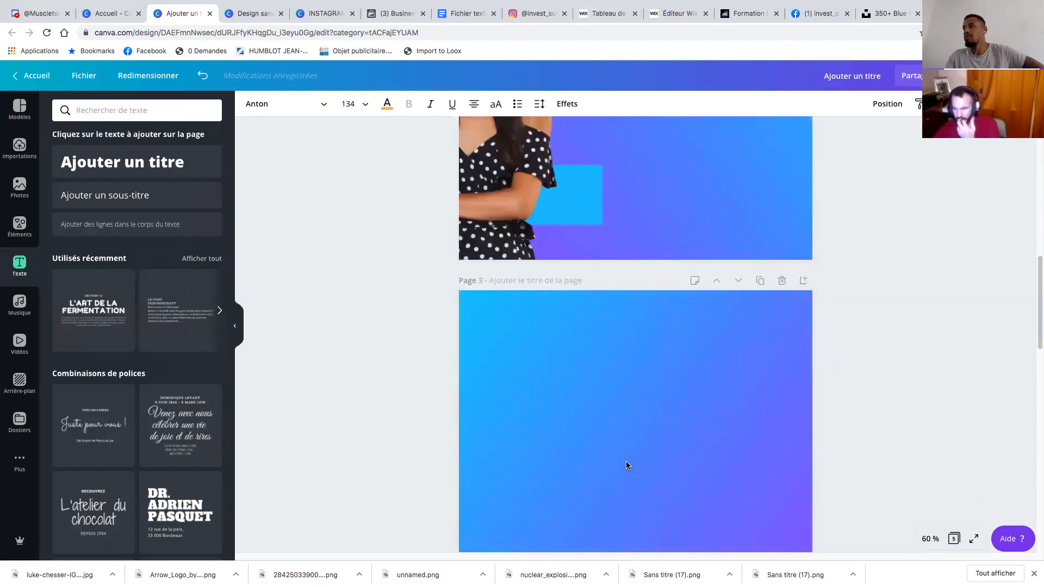
{"action": "scroll", "coordinate": [628, 463], "scroll_direction": "up", "scroll_amount": 6}
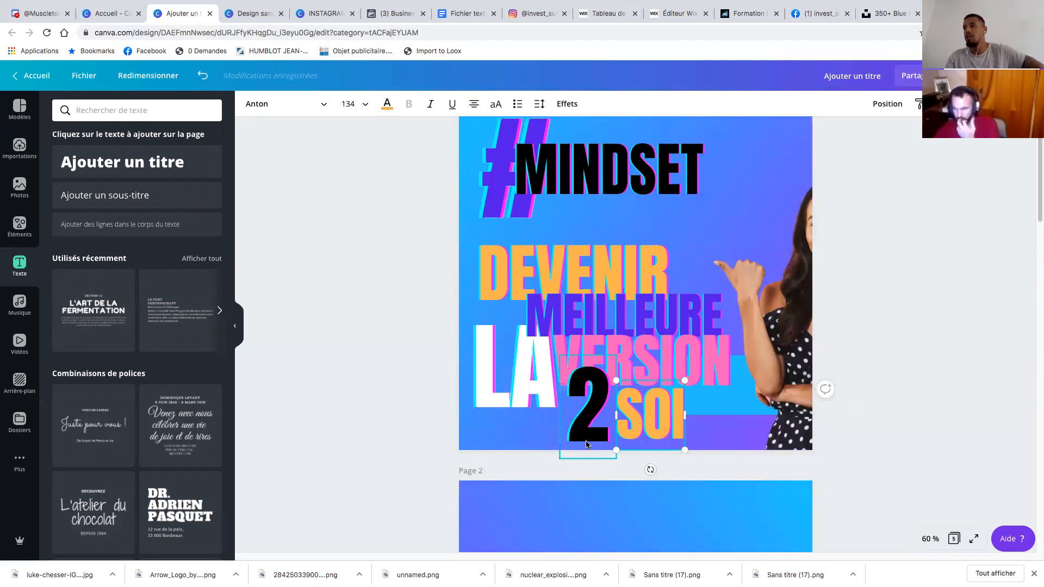
{"action": "scroll", "coordinate": [541, 335], "scroll_direction": "up", "scroll_amount": 2}
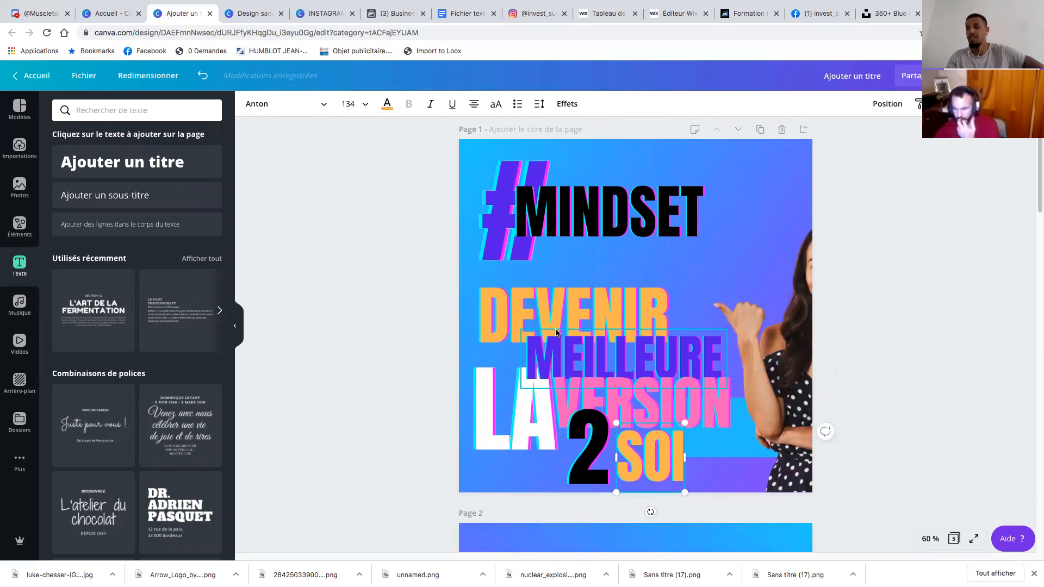
{"action": "scroll", "coordinate": [556, 330], "scroll_direction": "down", "scroll_amount": 7}
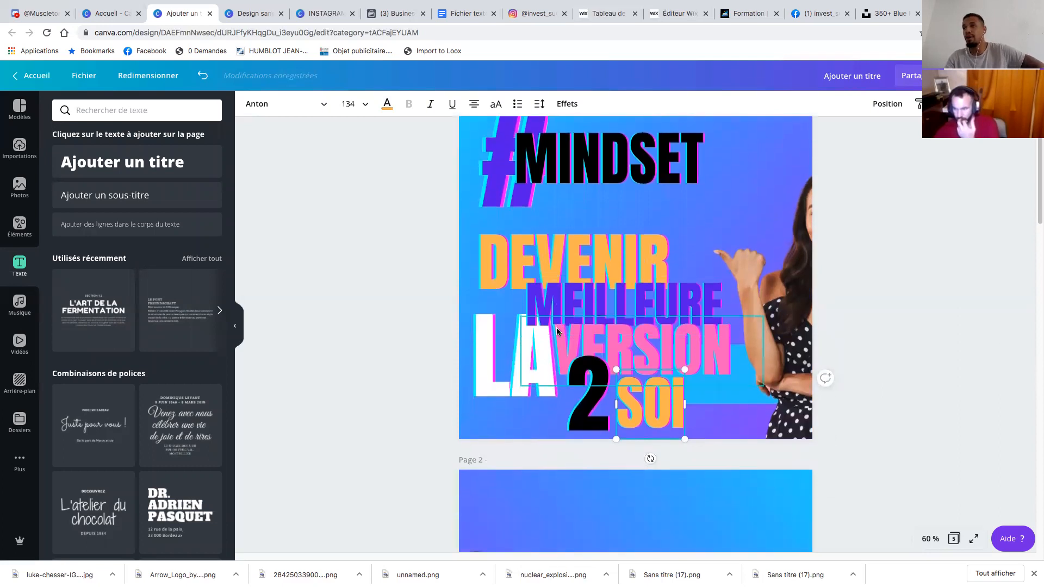
{"action": "scroll", "coordinate": [587, 366], "scroll_direction": "down", "scroll_amount": 10}
{"action": "scroll", "coordinate": [599, 345], "scroll_direction": "up", "scroll_amount": 15}
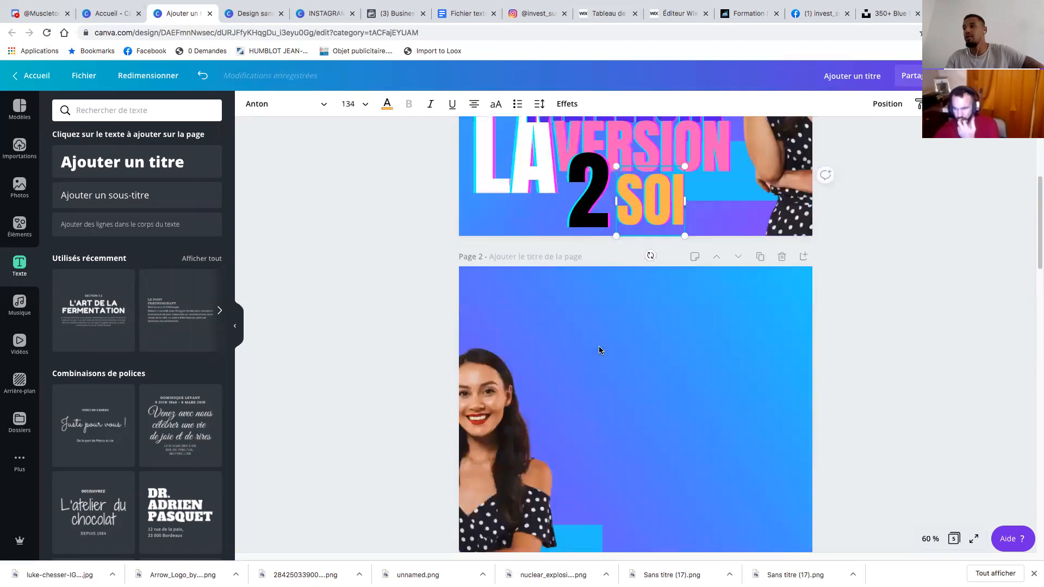
{"action": "scroll", "coordinate": [600, 350], "scroll_direction": "down", "scroll_amount": 5}
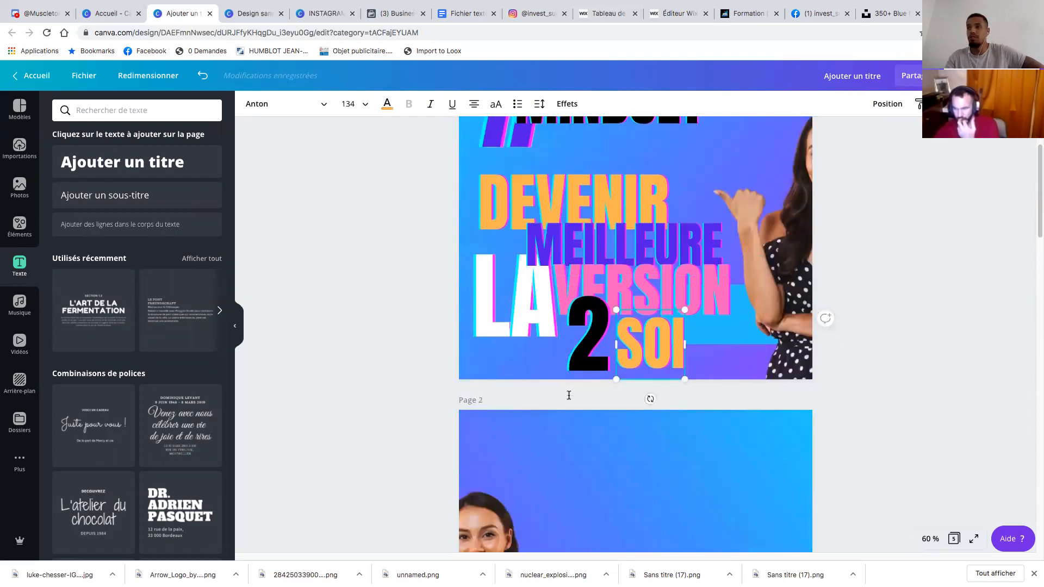
{"action": "scroll", "coordinate": [596, 395], "scroll_direction": "down", "scroll_amount": 2}
{"action": "scroll", "coordinate": [630, 391], "scroll_direction": "down", "scroll_amount": 7}
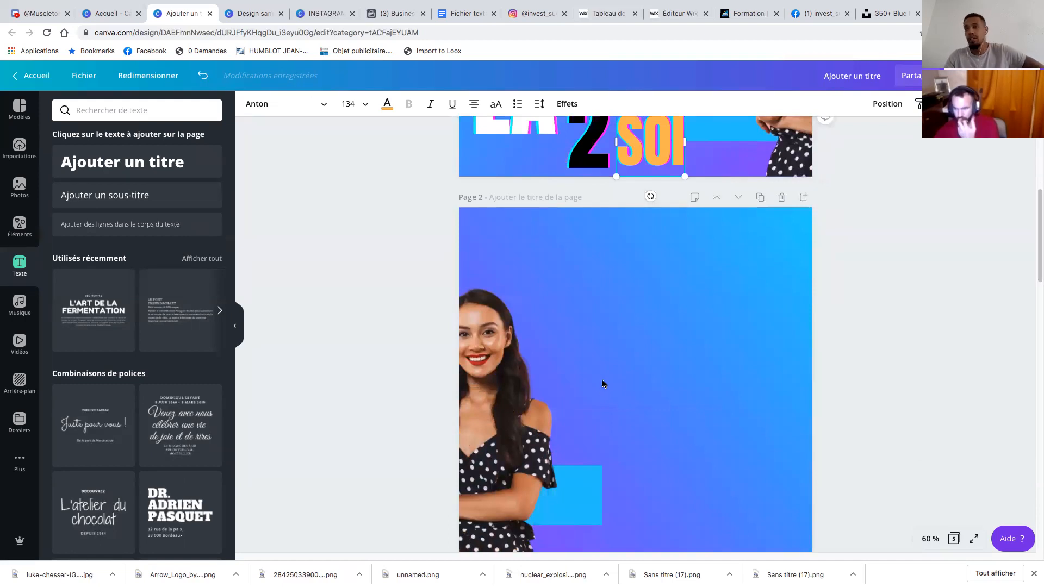
Open the existing INSTAGRAM carousel from the recent designs and examine the text, cutouts and bands across pages 1 to 5
{"action": "left_click", "coordinate": [251, 13]}
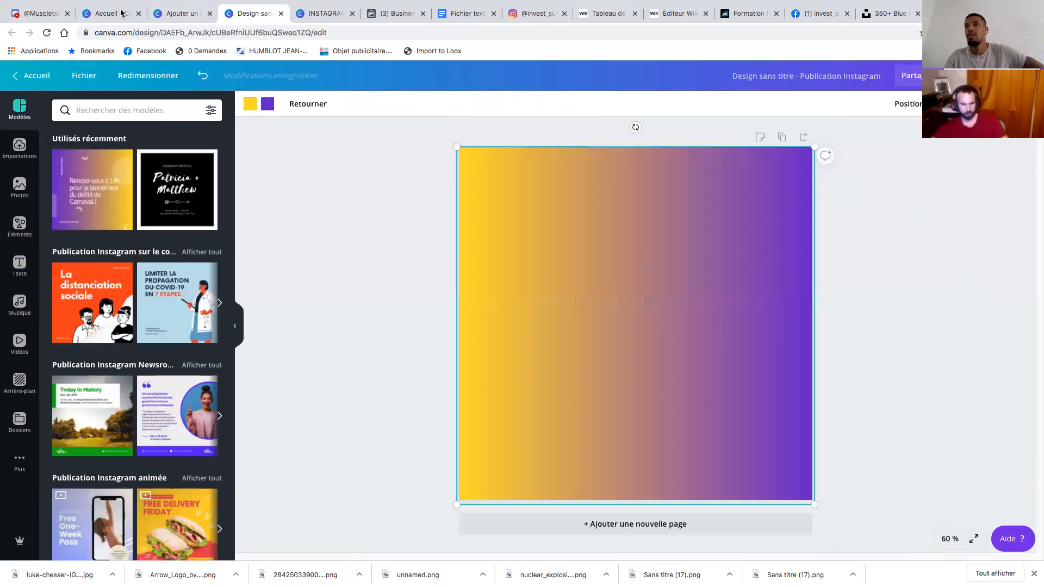
{"action": "left_click", "coordinate": [122, 13]}
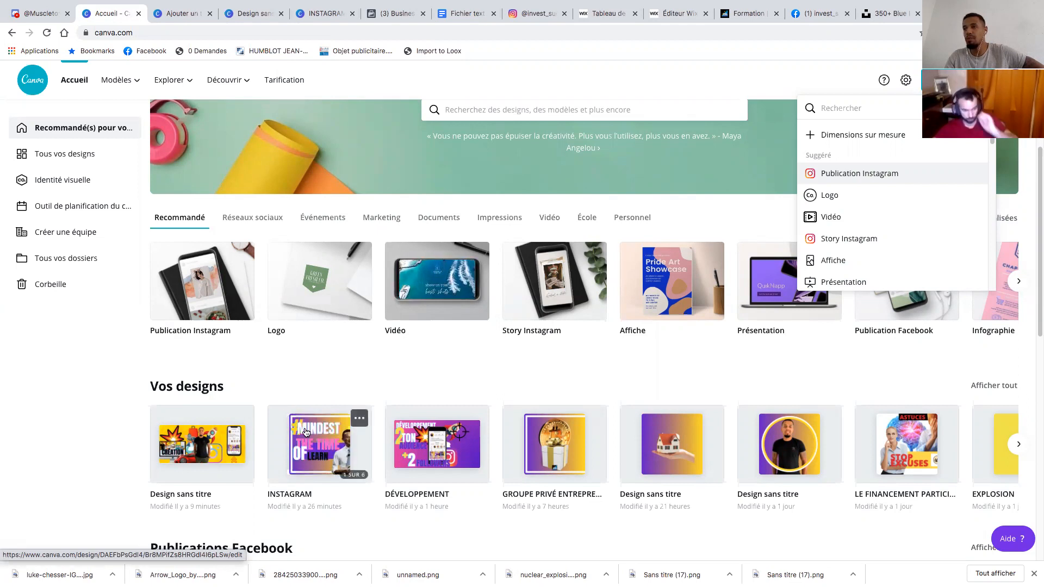
{"action": "left_click", "coordinate": [330, 443]}
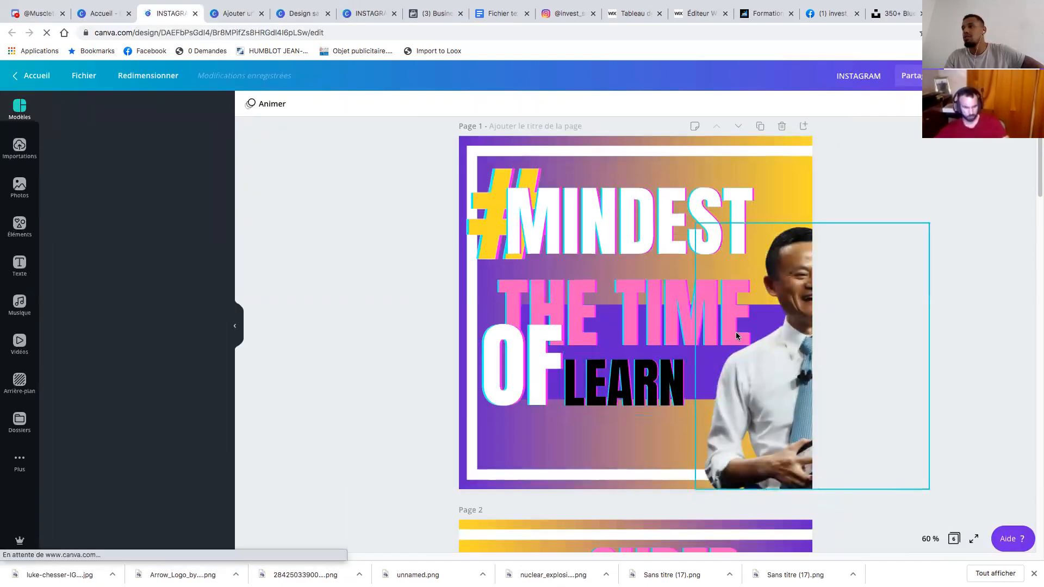
{"action": "scroll", "coordinate": [667, 311], "scroll_direction": "down", "scroll_amount": 7}
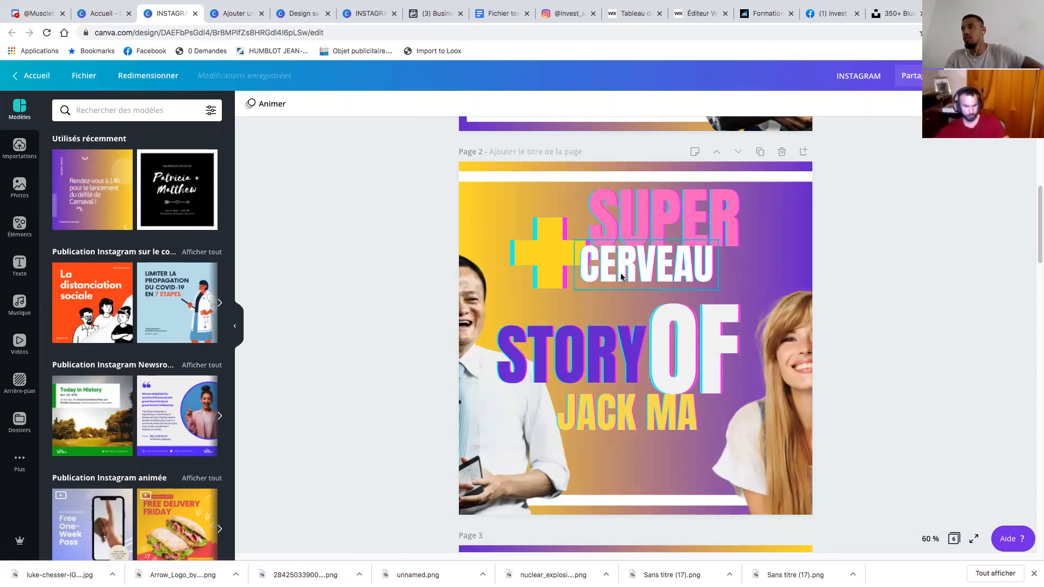
{"action": "scroll", "coordinate": [621, 276], "scroll_direction": "down", "scroll_amount": 5}
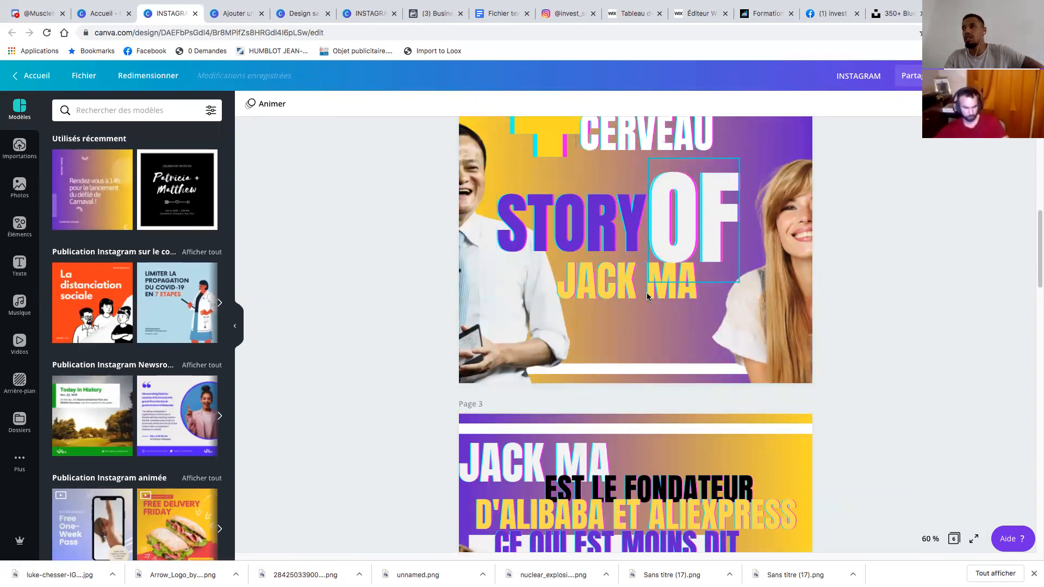
{"action": "scroll", "coordinate": [625, 380], "scroll_direction": "down", "scroll_amount": 10}
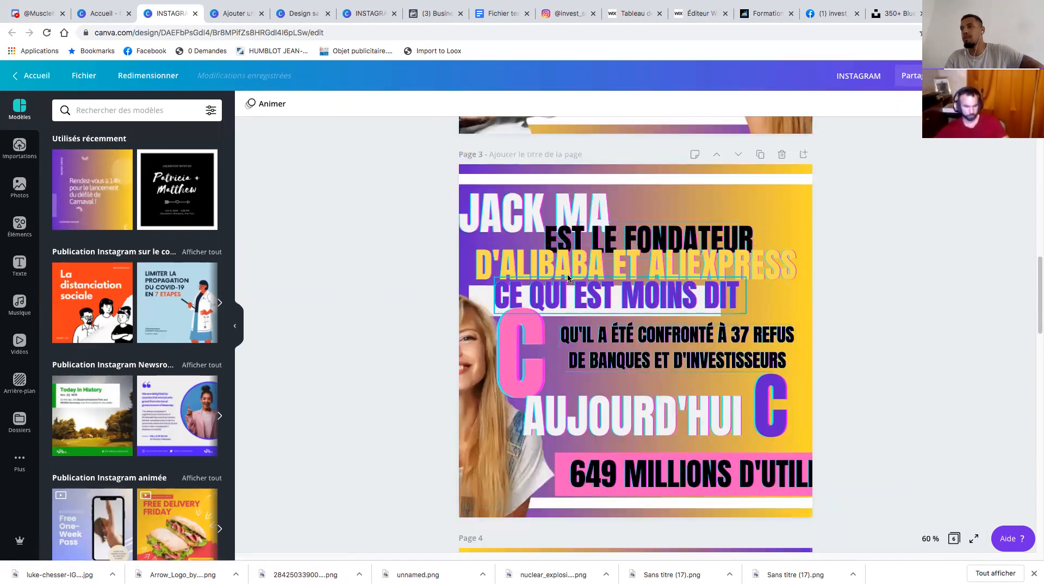
{"action": "scroll", "coordinate": [680, 354], "scroll_direction": "down", "scroll_amount": 1}
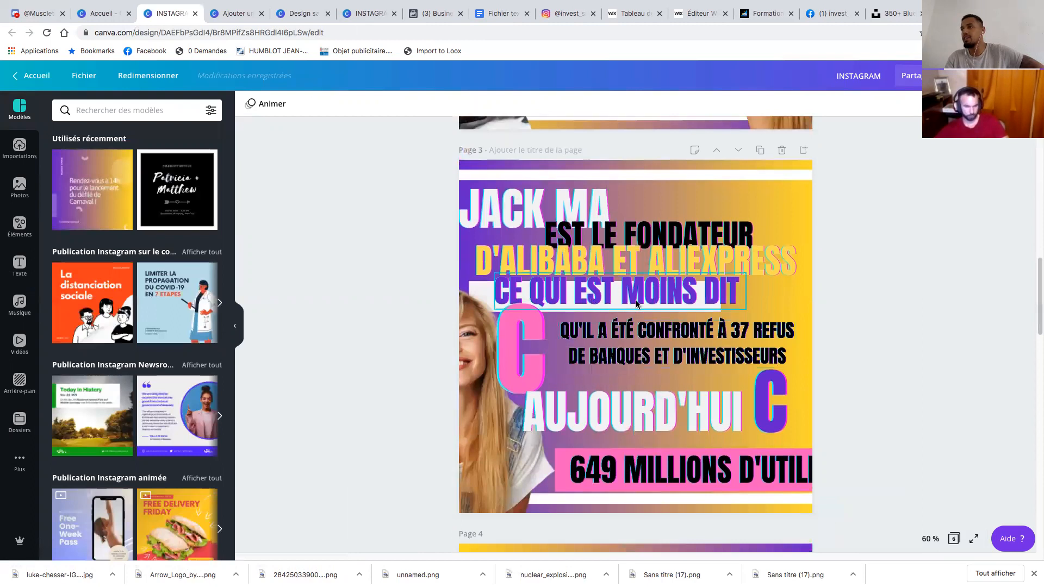
{"action": "scroll", "coordinate": [664, 375], "scroll_direction": "down", "scroll_amount": 4}
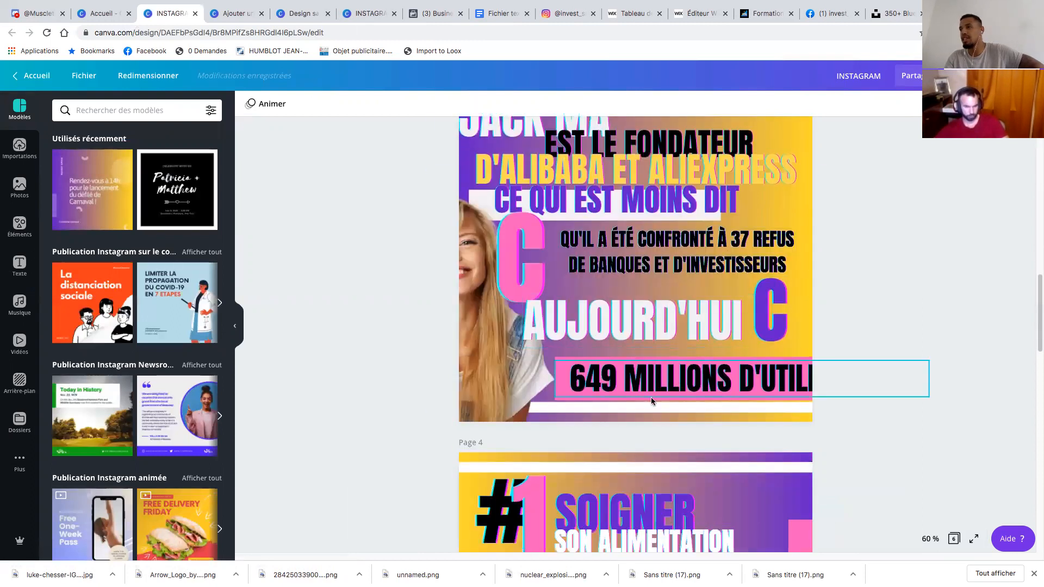
{"action": "scroll", "coordinate": [651, 397], "scroll_direction": "down", "scroll_amount": 10}
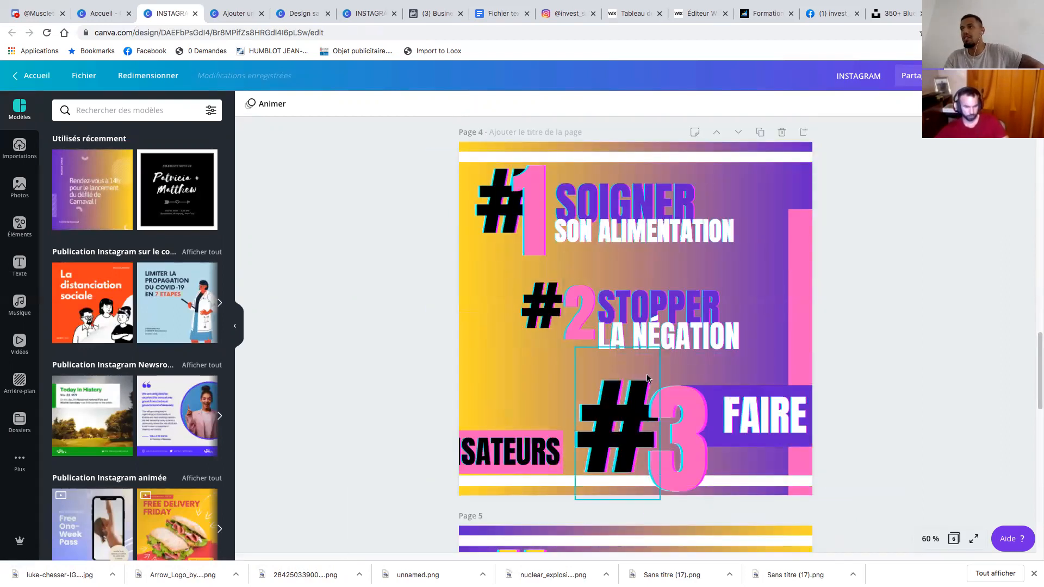
{"action": "scroll", "coordinate": [650, 317], "scroll_direction": "down", "scroll_amount": 11}
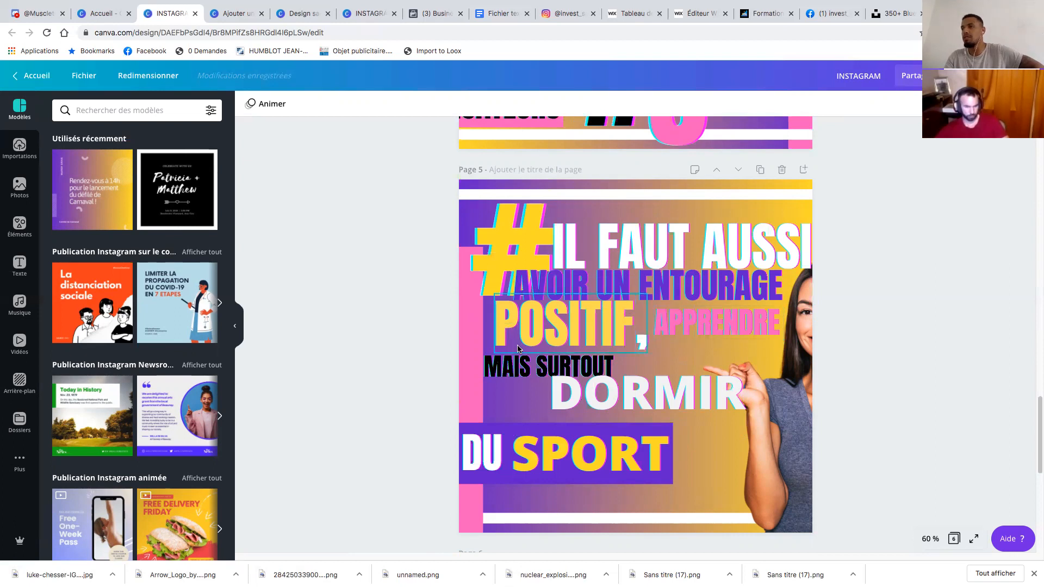
{"action": "scroll", "coordinate": [637, 334], "scroll_direction": "up", "scroll_amount": 2}
{"action": "scroll", "coordinate": [638, 333], "scroll_direction": "up", "scroll_amount": 20}
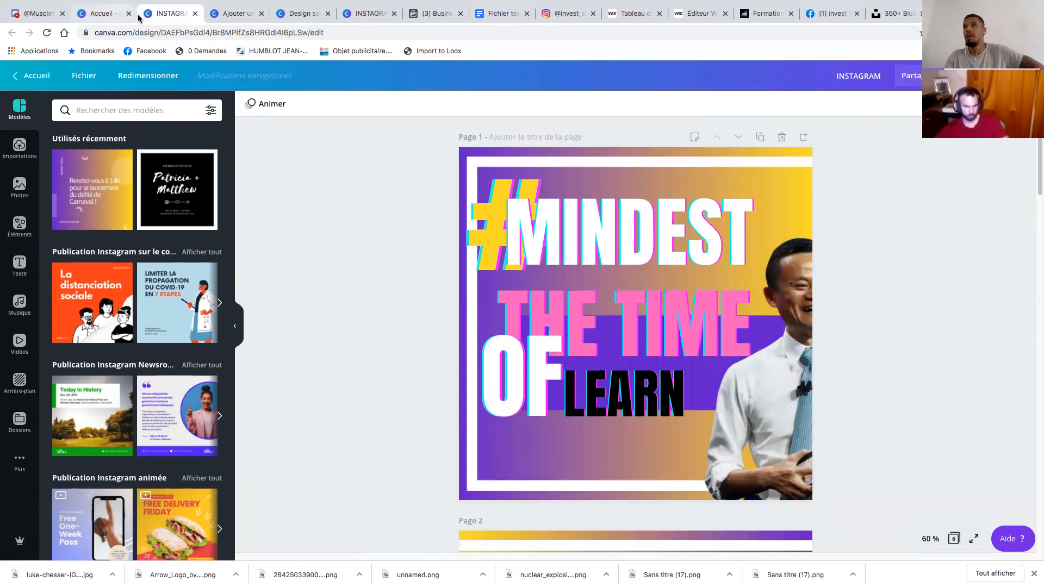
Compare page 1 of the new carousel with the INSTAGRAM design, and view the INSTAGRAM design's closing page 6 with its logo
{"action": "left_click", "coordinate": [231, 13]}
{"action": "scroll", "coordinate": [615, 302], "scroll_direction": "up", "scroll_amount": 4}
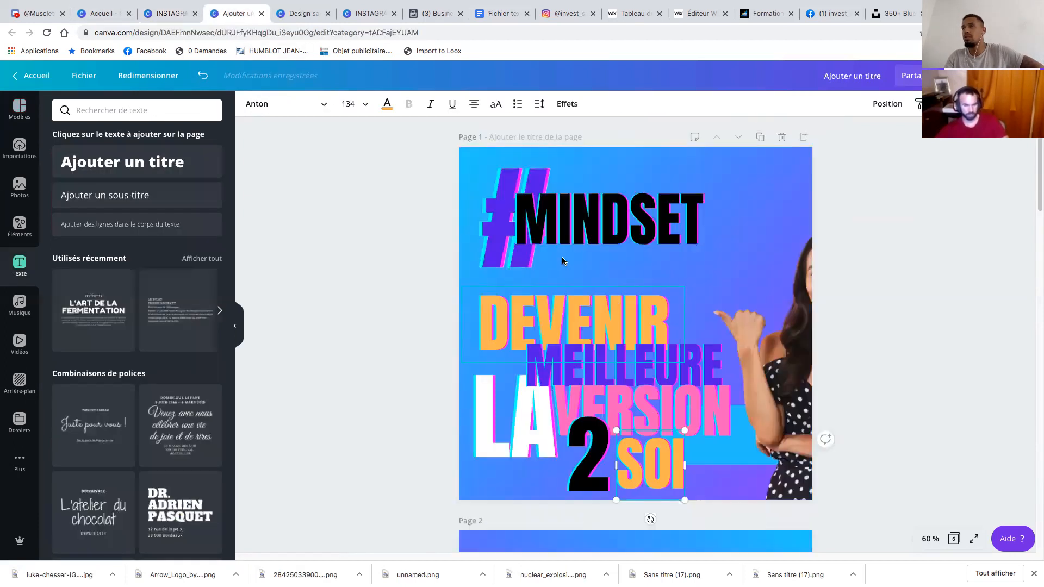
{"action": "left_click", "coordinate": [168, 13]}
{"action": "scroll", "coordinate": [643, 317], "scroll_direction": "down", "scroll_amount": 1}
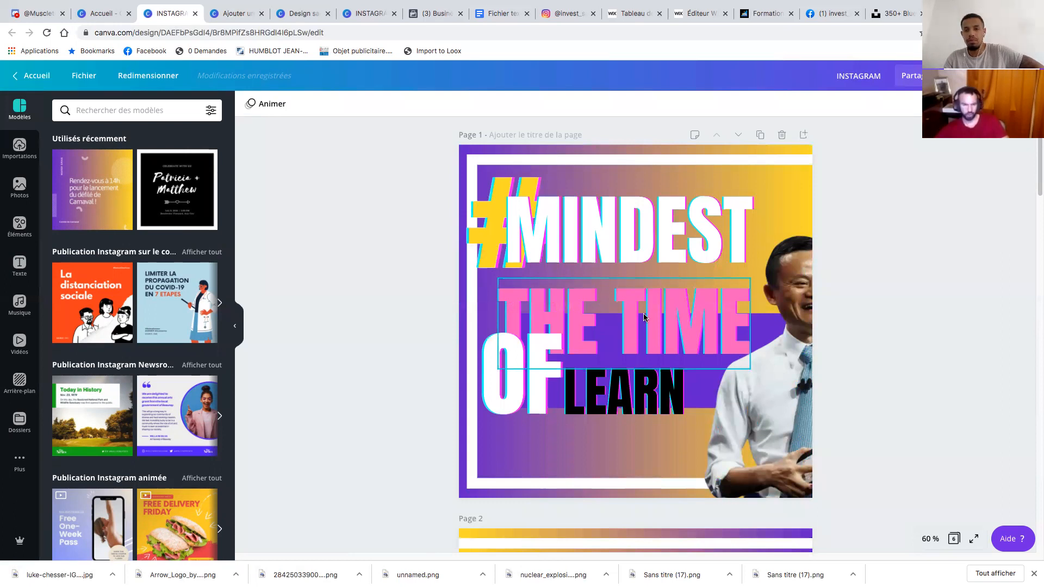
{"action": "scroll", "coordinate": [644, 317], "scroll_direction": "down", "scroll_amount": 20}
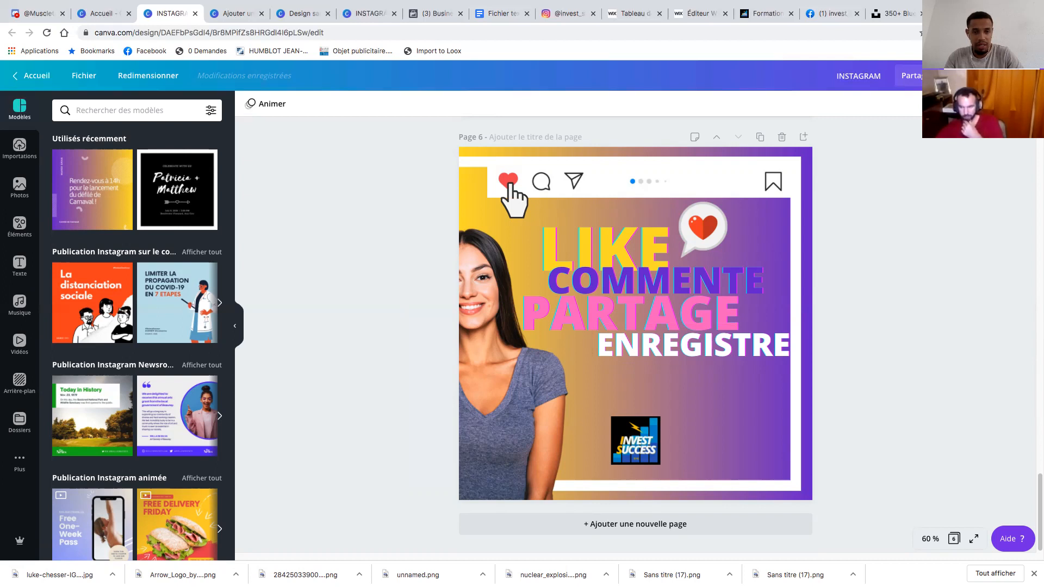
Open the "uscle" logo design from the recent designs on the home page
{"action": "left_click", "coordinate": [87, 14]}
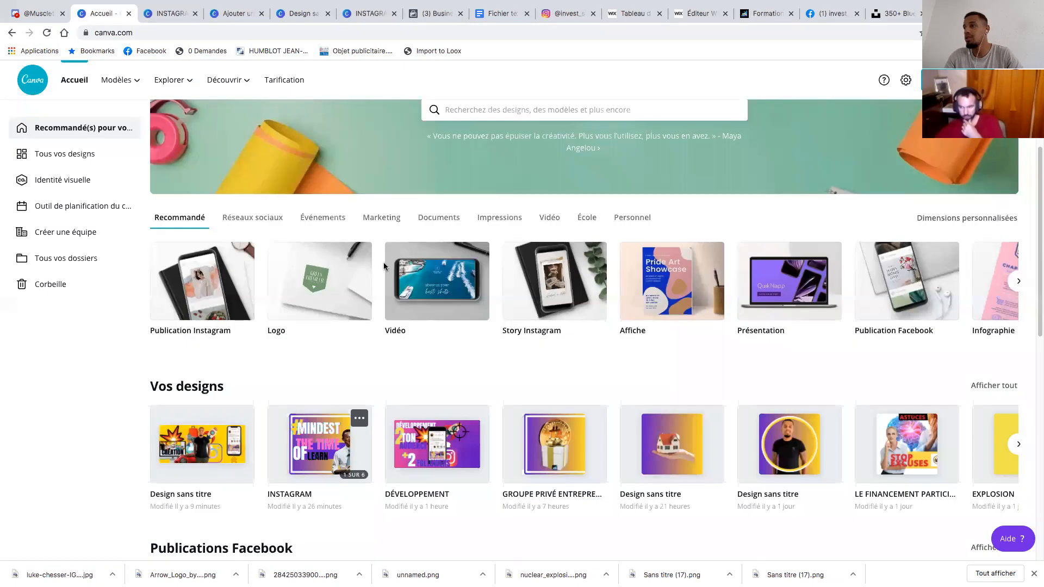
{"action": "left_click", "coordinate": [1016, 447]}
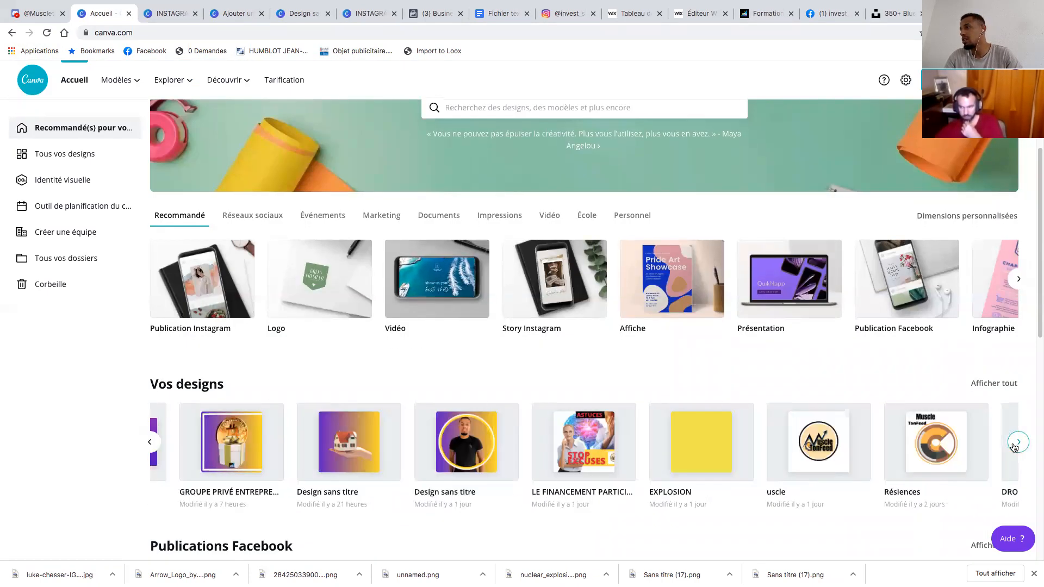
{"action": "left_click", "coordinate": [1016, 447]}
{"action": "left_click", "coordinate": [321, 445]}
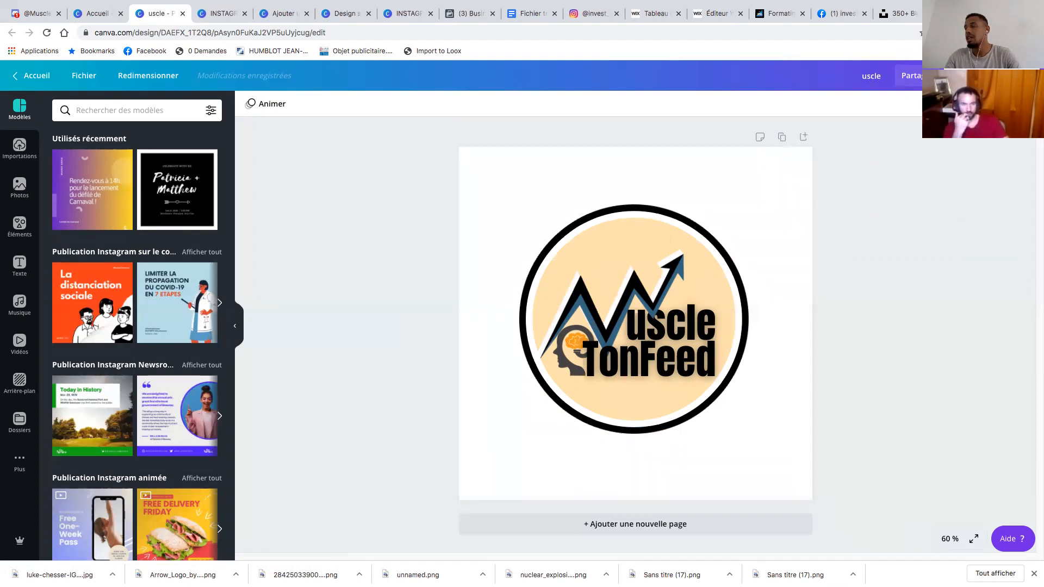
{"action": "left_click", "coordinate": [626, 218]}
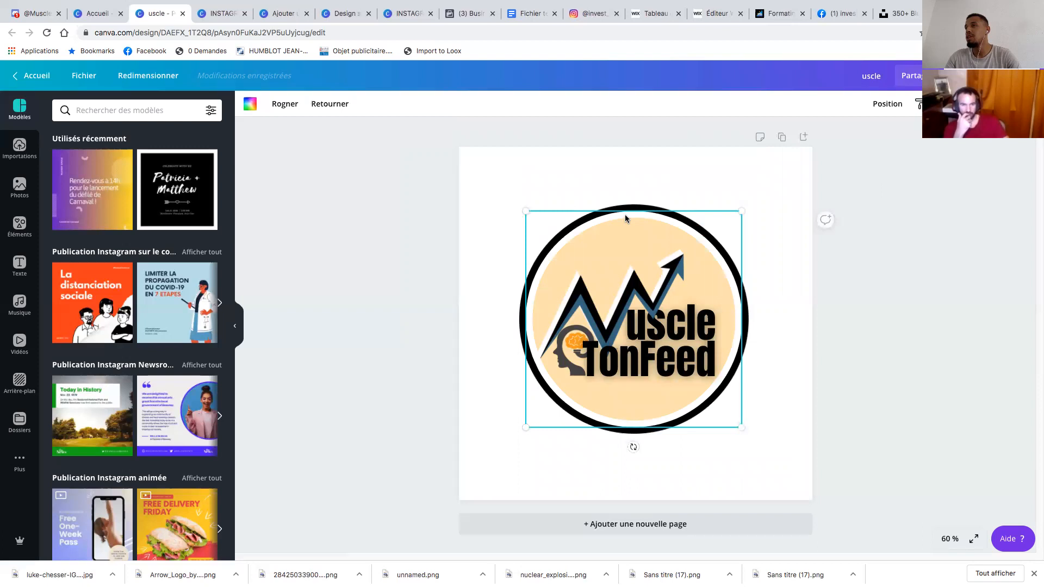
{"action": "left_click_drag", "start_coordinate": [626, 217], "coordinate": [629, 201]}
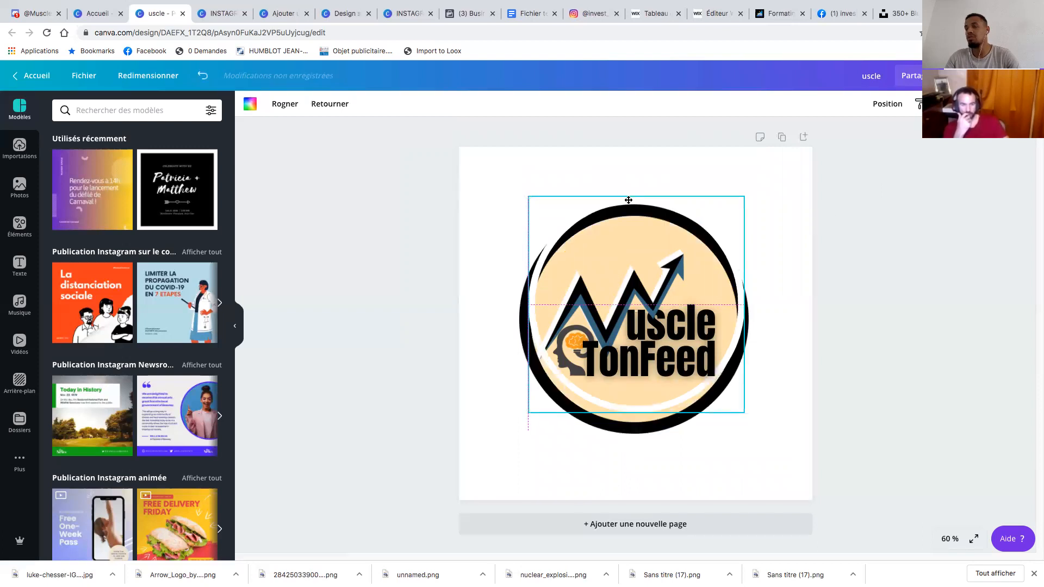
{"action": "key", "text": "super+z"}
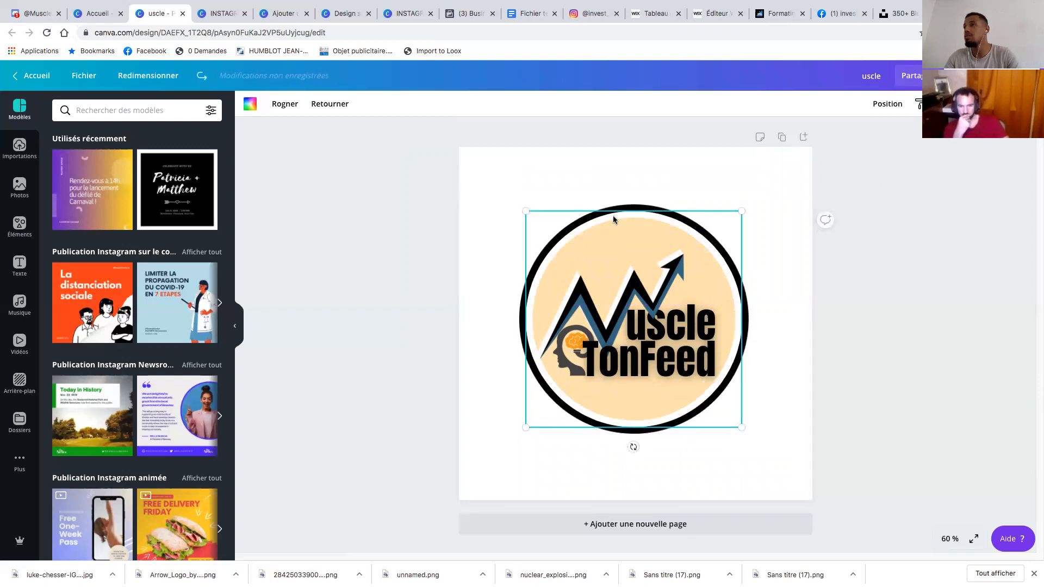
Recolour the logo's white ring inside the black circle medium grey and deselect it
{"action": "left_click", "coordinate": [251, 108]}
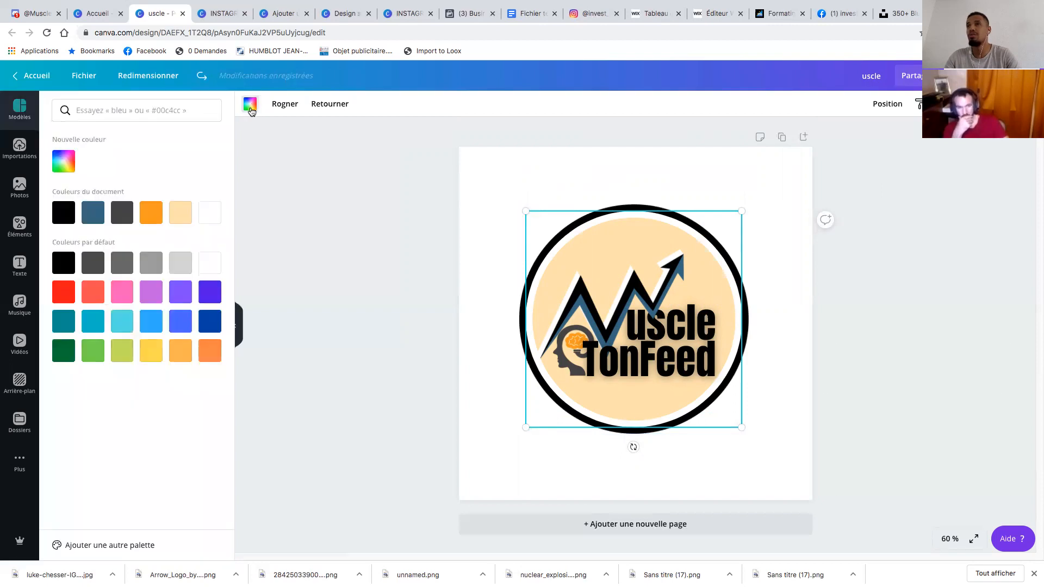
{"action": "left_click", "coordinate": [154, 263]}
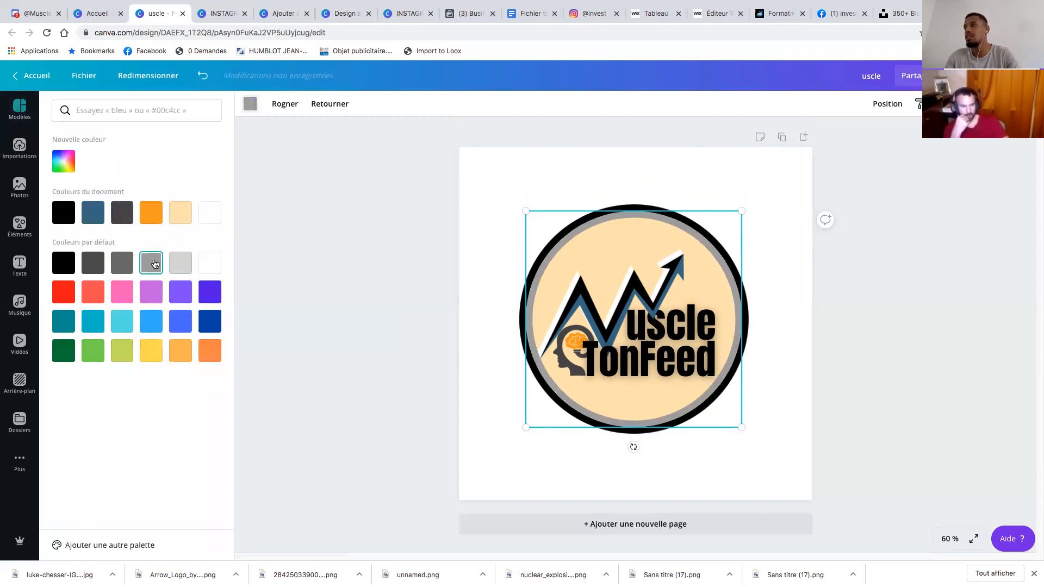
{"action": "left_click", "coordinate": [526, 183]}
{"action": "left_click", "coordinate": [577, 190]}
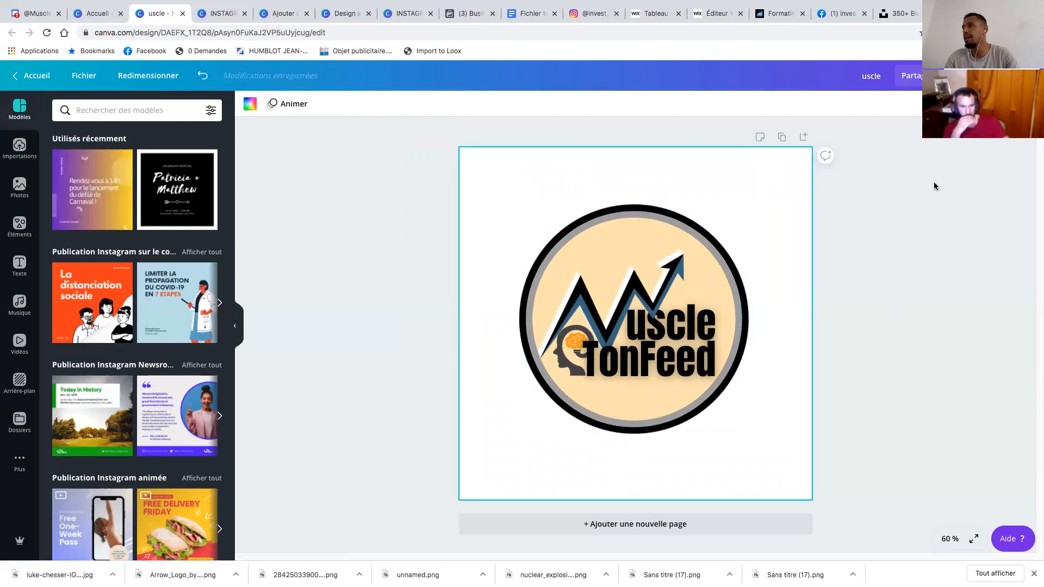
Download the logo as a PNG at size 1 and show the downloaded file in Finder
{"action": "left_click", "coordinate": [983, 76]}
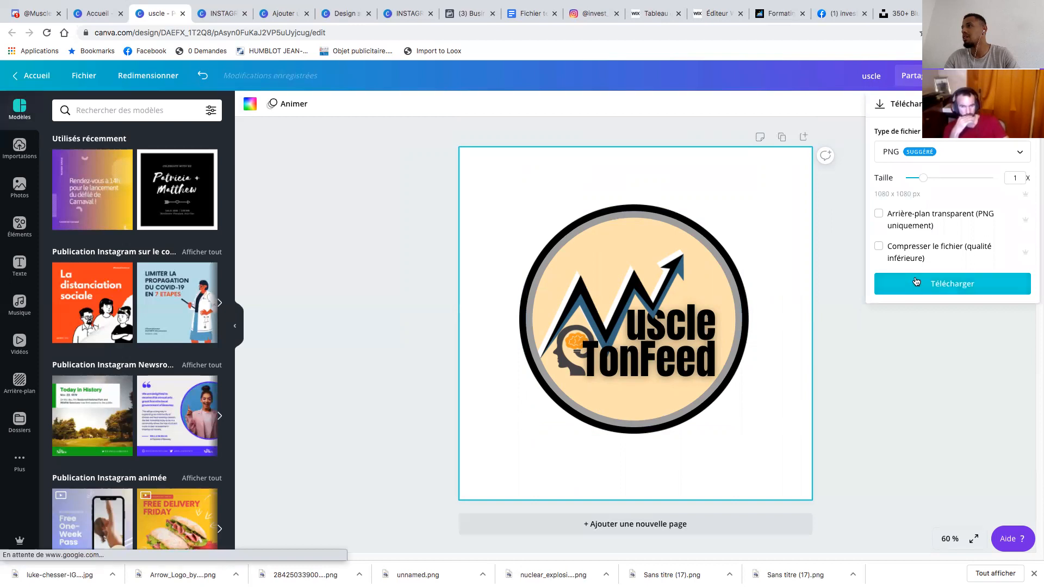
{"action": "left_click", "coordinate": [917, 287]}
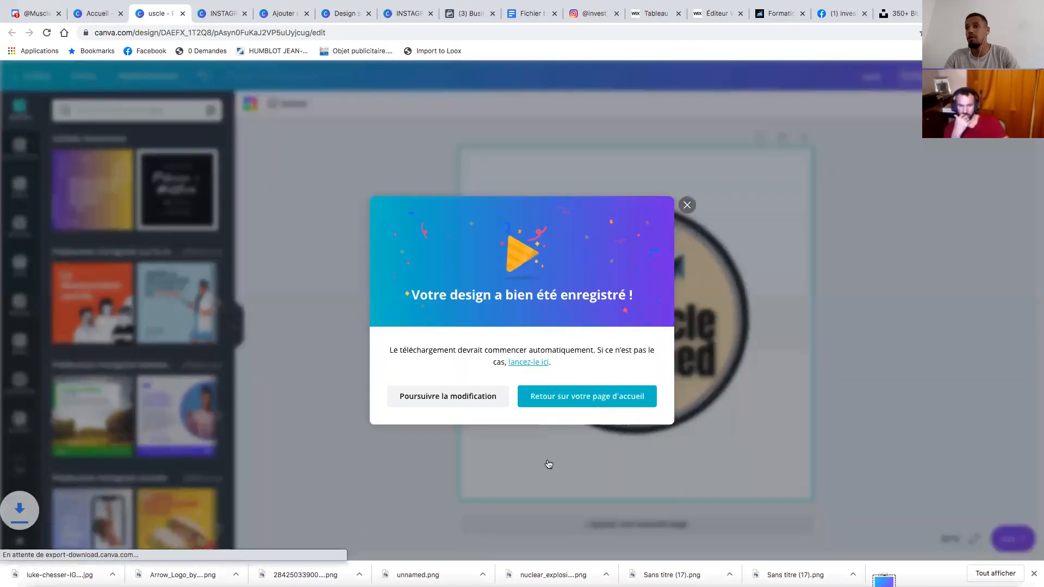
{"action": "left_click", "coordinate": [112, 575]}
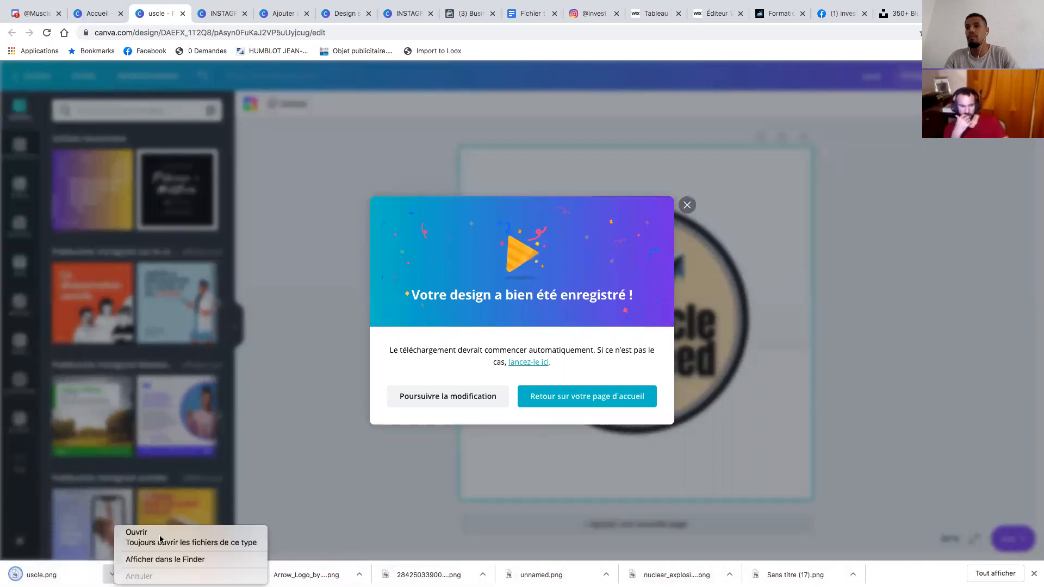
{"action": "left_click", "coordinate": [159, 560]}
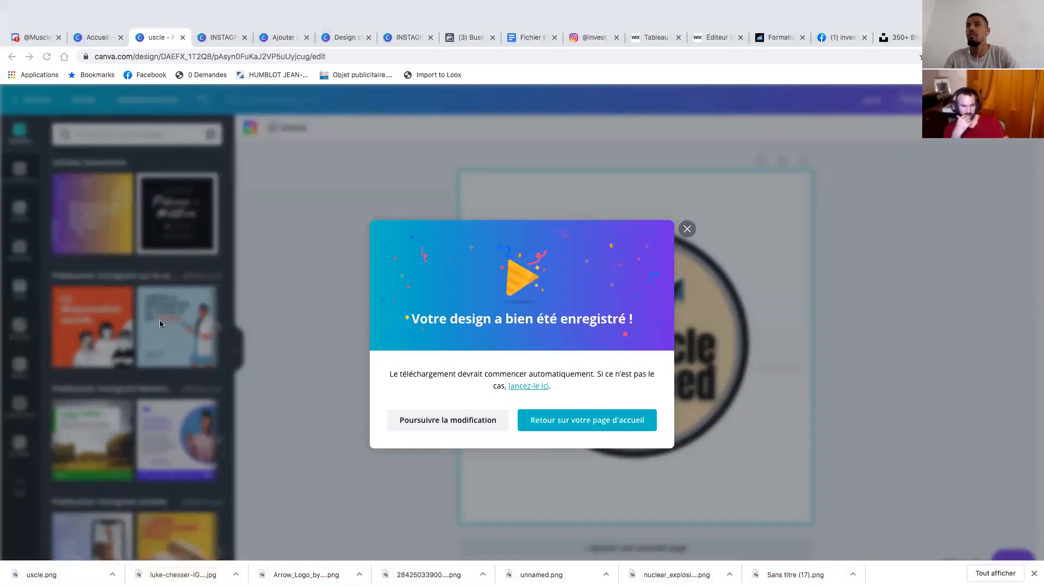
Return to the new carousel and add the downloaded uscle.png to page 2, beside the woman's cutout
{"action": "left_click", "coordinate": [211, 36]}
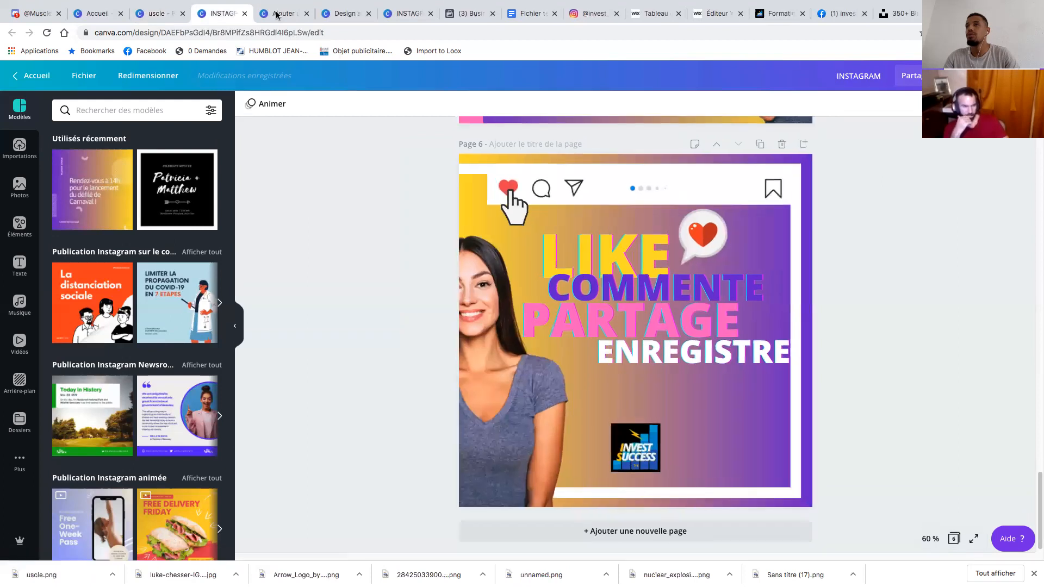
{"action": "left_click", "coordinate": [278, 16]}
{"action": "scroll", "coordinate": [349, 240], "scroll_direction": "down", "scroll_amount": 5}
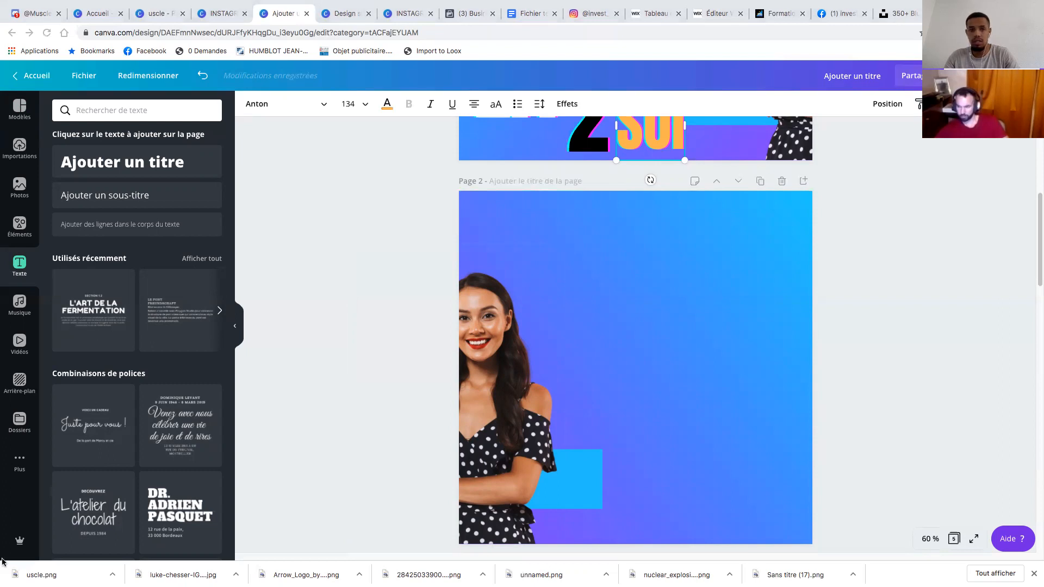
{"action": "left_click_drag", "start_coordinate": [42, 575], "coordinate": [644, 297]}
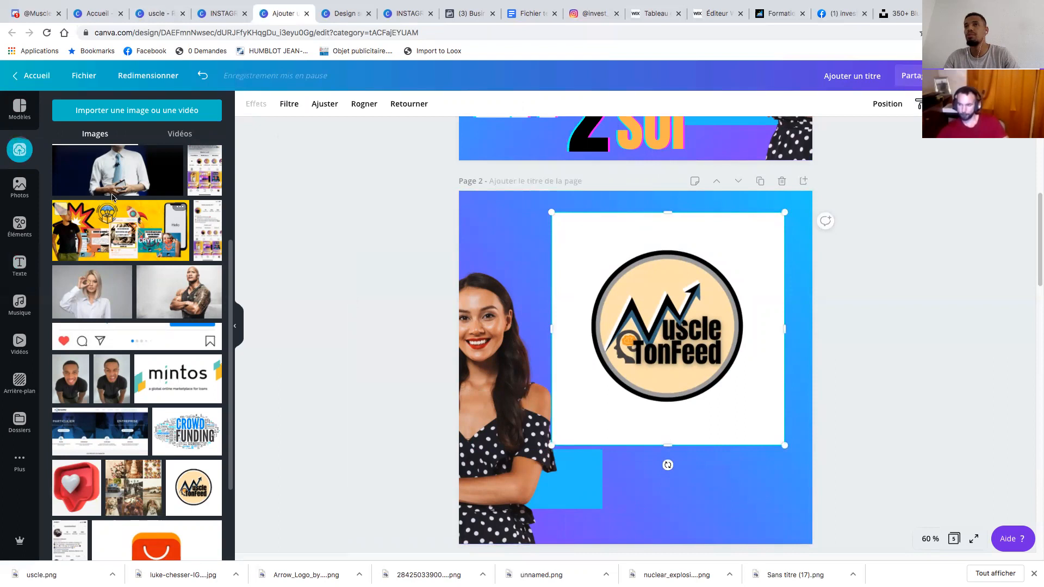
{"action": "scroll", "coordinate": [125, 202], "scroll_direction": "up", "scroll_amount": 3}
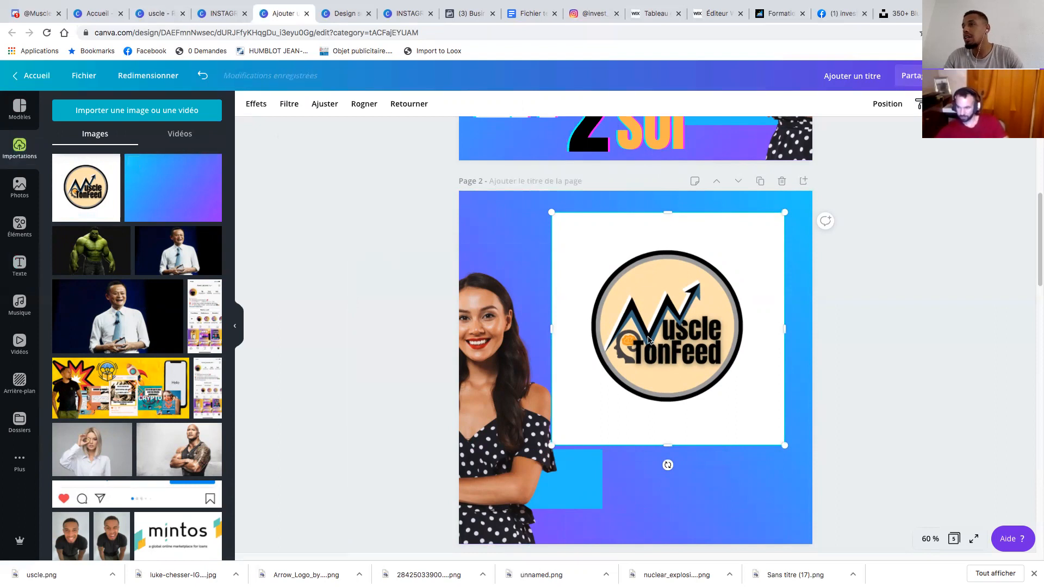
Remove the logo image's white background, shrink it to a small badge and position it just beside the woman on page 2
{"action": "left_click", "coordinate": [257, 104]}
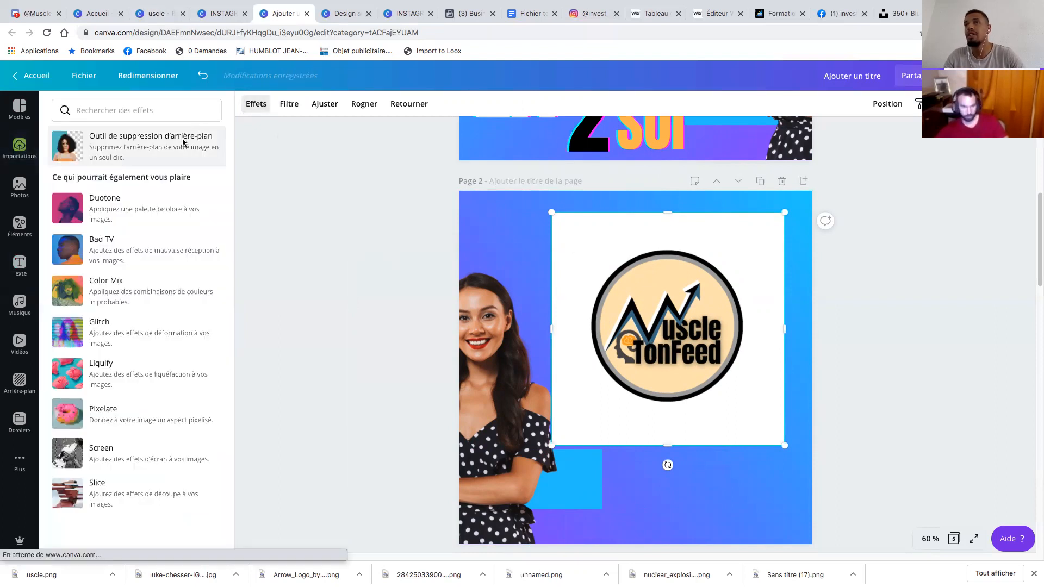
{"action": "left_click", "coordinate": [183, 142]}
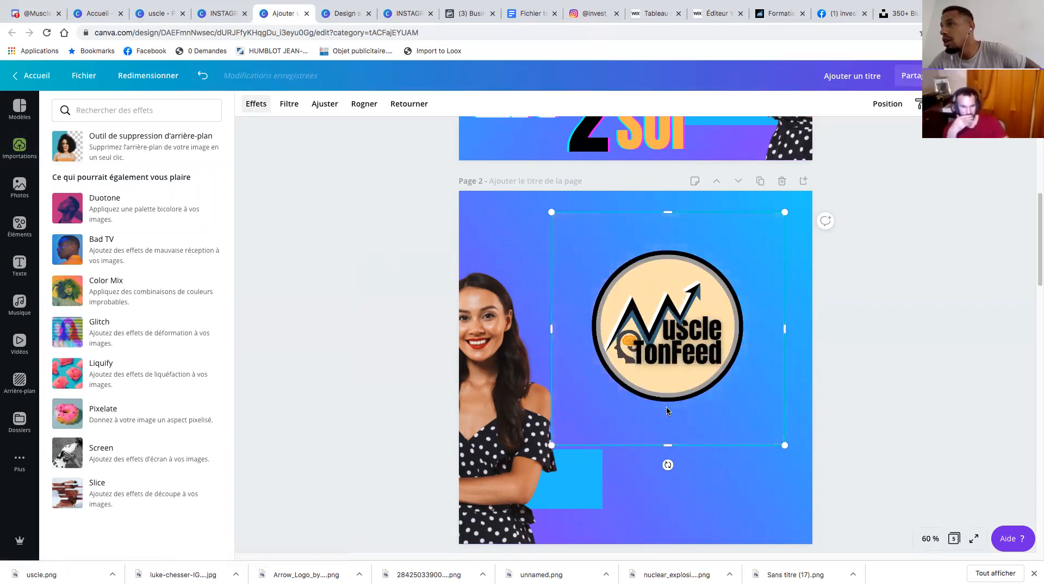
{"action": "left_click_drag", "start_coordinate": [785, 212], "coordinate": [621, 338]}
{"action": "left_click_drag", "start_coordinate": [580, 379], "coordinate": [606, 369]}
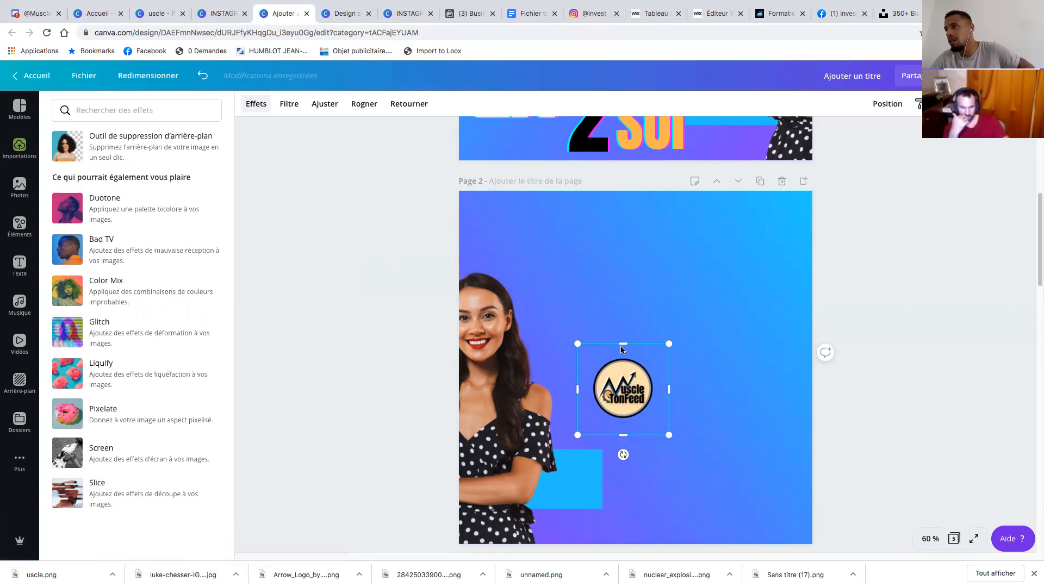
Crop the empty margins on all four sides of the logo image so its frame fits closely around the circle
{"action": "left_click_drag", "start_coordinate": [623, 344], "coordinate": [623, 355]}
{"action": "left_click_drag", "start_coordinate": [664, 395], "coordinate": [658, 397]}
{"action": "left_click_drag", "start_coordinate": [617, 435], "coordinate": [622, 426]}
{"action": "left_click_drag", "start_coordinate": [580, 390], "coordinate": [586, 387]}
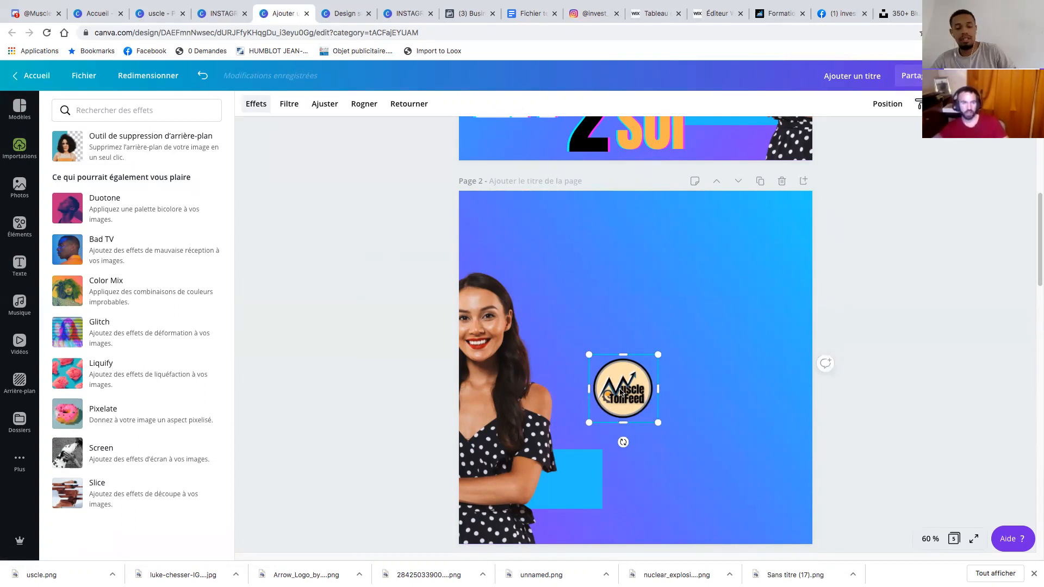
Return to the Canva home page and create a new blank Instagram post design
{"action": "left_click", "coordinate": [219, 13]}
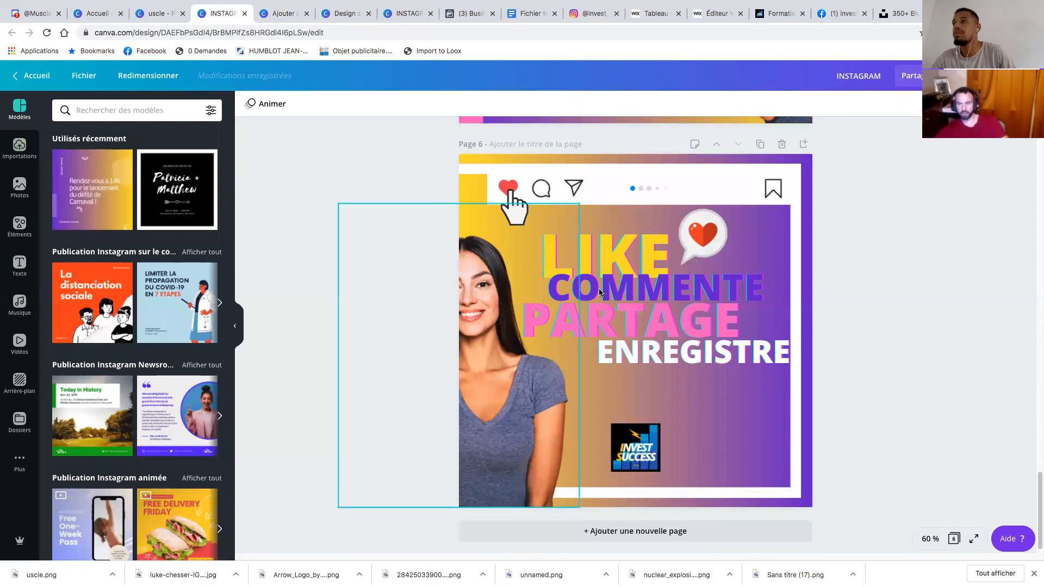
{"action": "scroll", "coordinate": [613, 289], "scroll_direction": "up", "scroll_amount": 20}
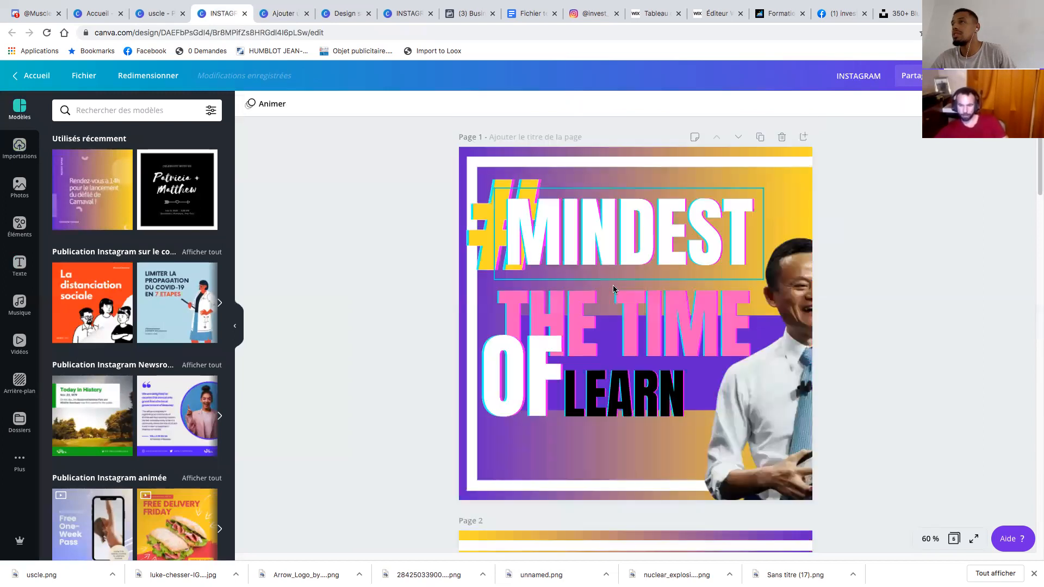
{"action": "left_click", "coordinate": [159, 17]}
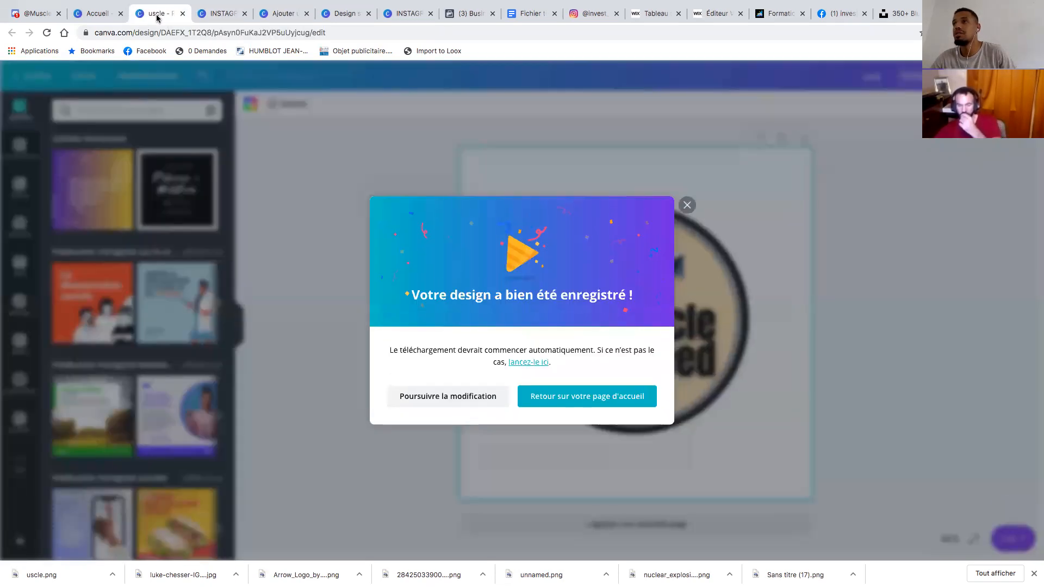
{"action": "left_click", "coordinate": [108, 15]}
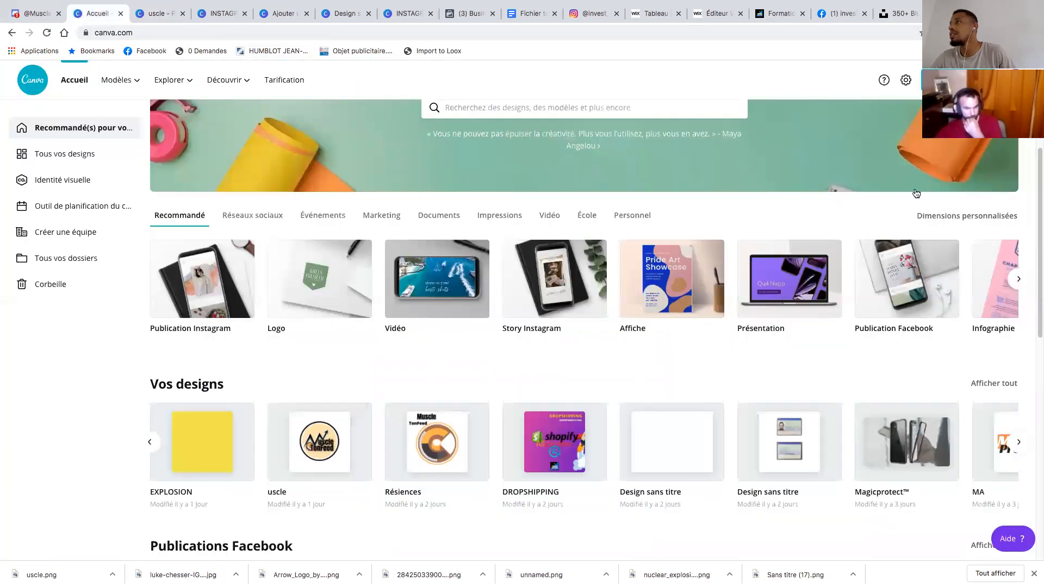
{"action": "left_click", "coordinate": [957, 80]}
{"action": "left_click", "coordinate": [845, 174]}
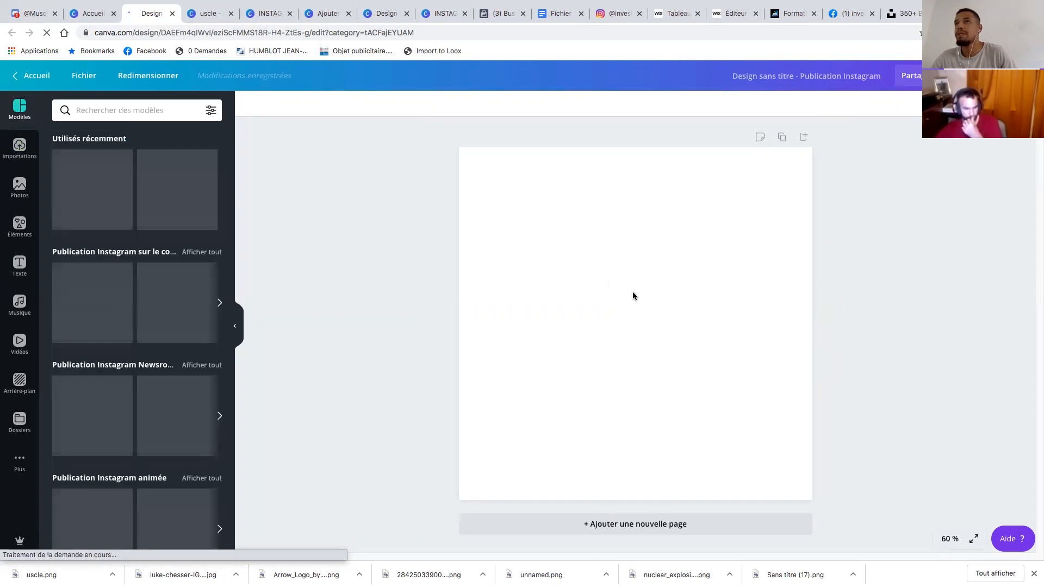
Paste the copied MuscleTonFeed logo onto the blank page and enlarge it to about half the page width
{"action": "left_click", "coordinate": [635, 294]}
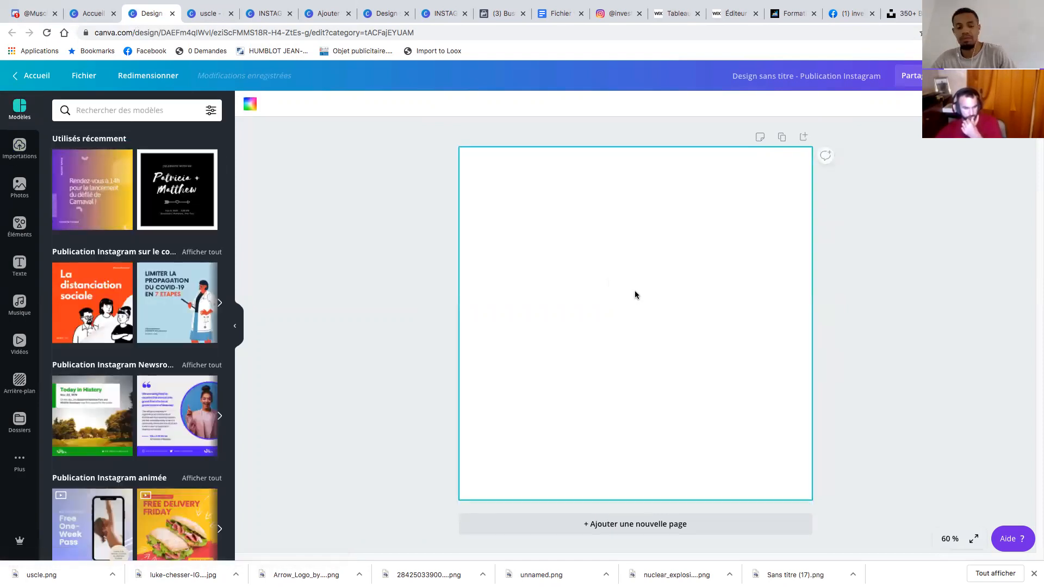
{"action": "key", "text": "super+v"}
{"action": "left_click", "coordinate": [653, 289]}
{"action": "left_click", "coordinate": [620, 323]}
{"action": "left_click_drag", "start_coordinate": [620, 323], "coordinate": [571, 243]}
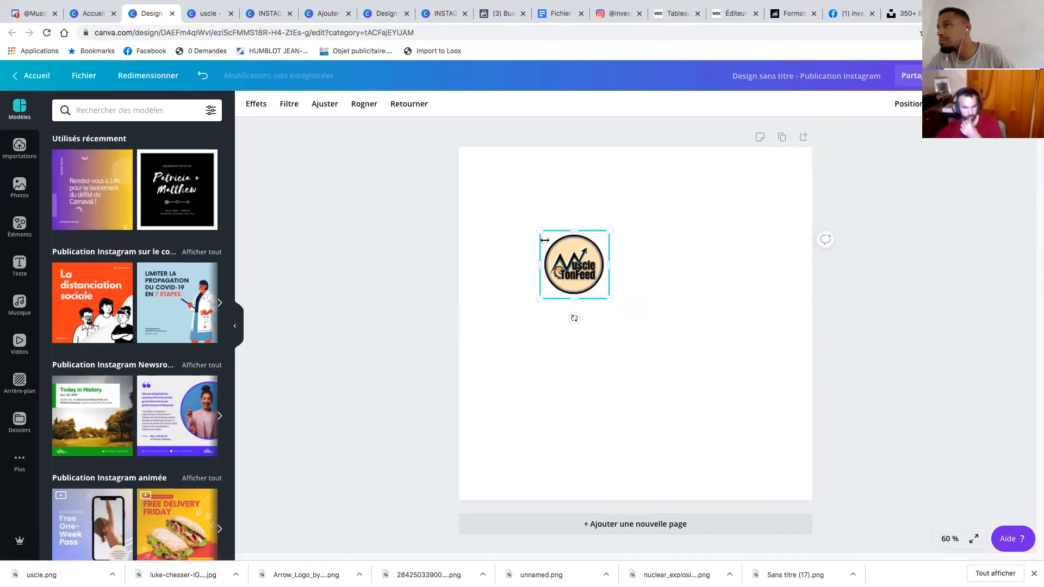
{"action": "left_click", "coordinate": [244, 106]}
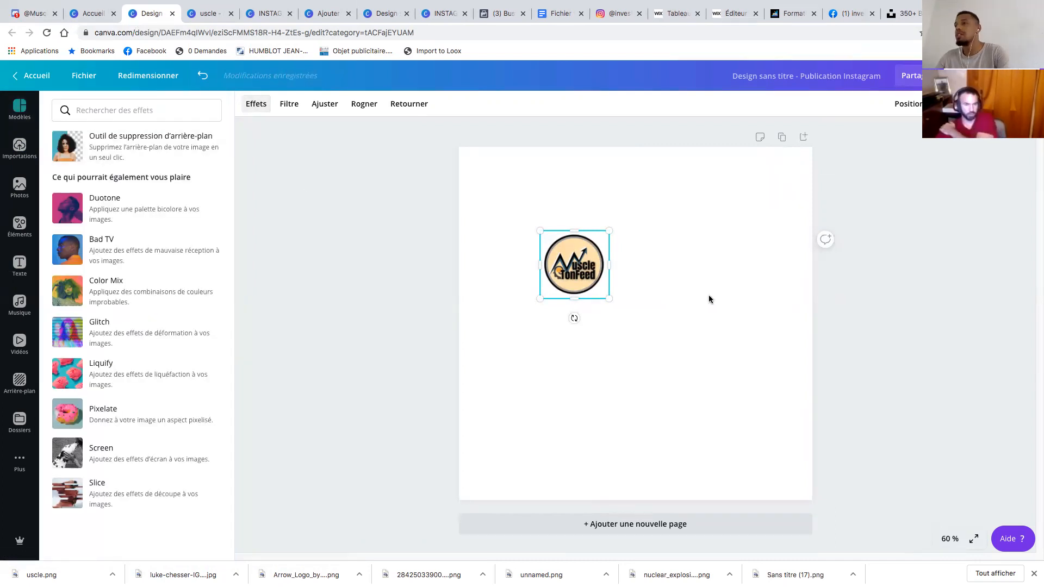
{"action": "left_click_drag", "start_coordinate": [610, 298], "coordinate": [656, 404]}
Test the logo's transparency by placing the recently used photo of the woman behind it, and delete the photo
{"action": "left_click", "coordinate": [19, 109]}
{"action": "left_click", "coordinate": [20, 148]}
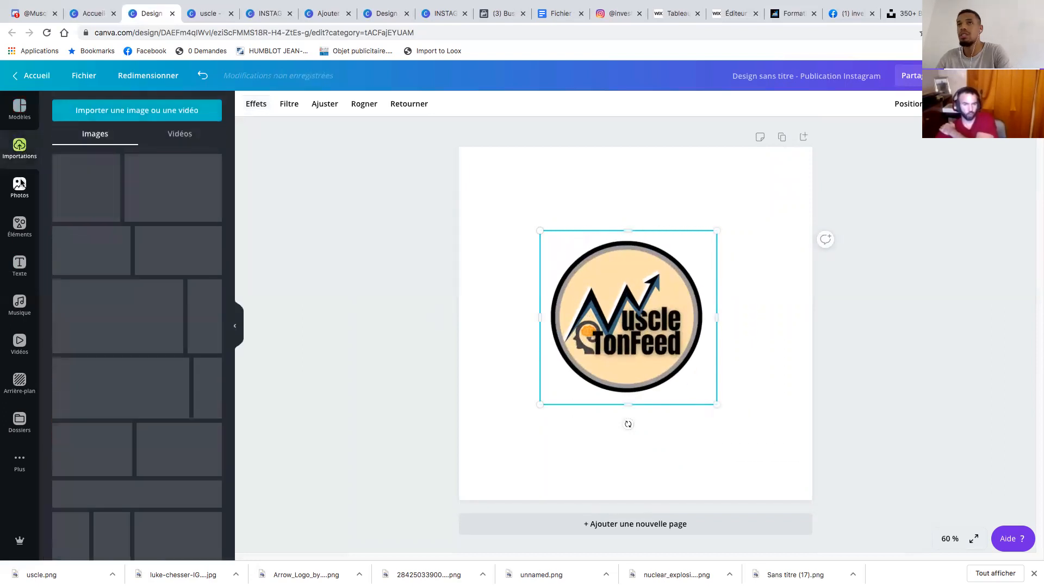
{"action": "left_click", "coordinate": [19, 188]}
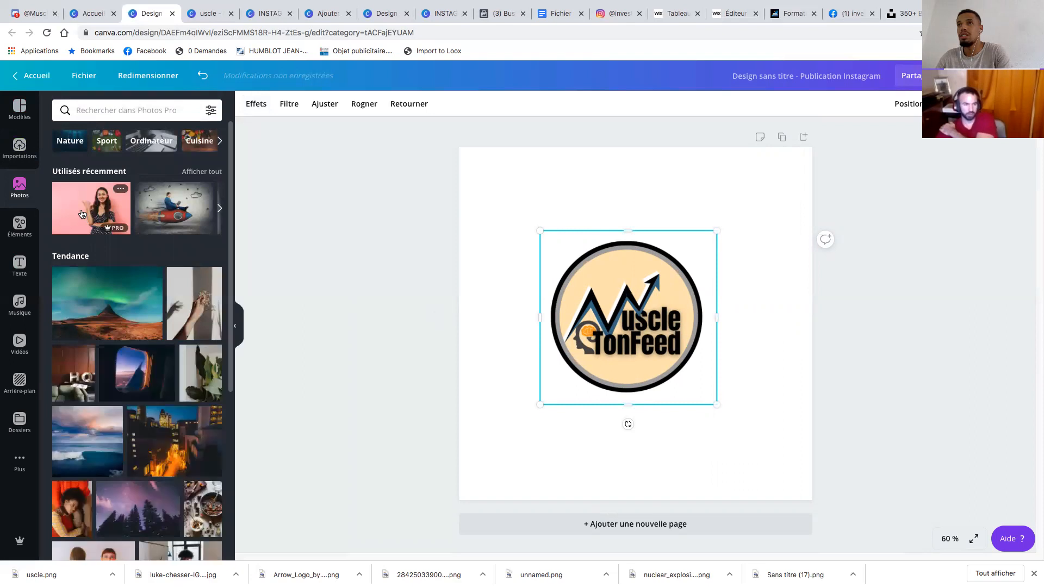
{"action": "left_click_drag", "start_coordinate": [82, 210], "coordinate": [642, 265]}
{"action": "left_click_drag", "start_coordinate": [542, 250], "coordinate": [517, 221]}
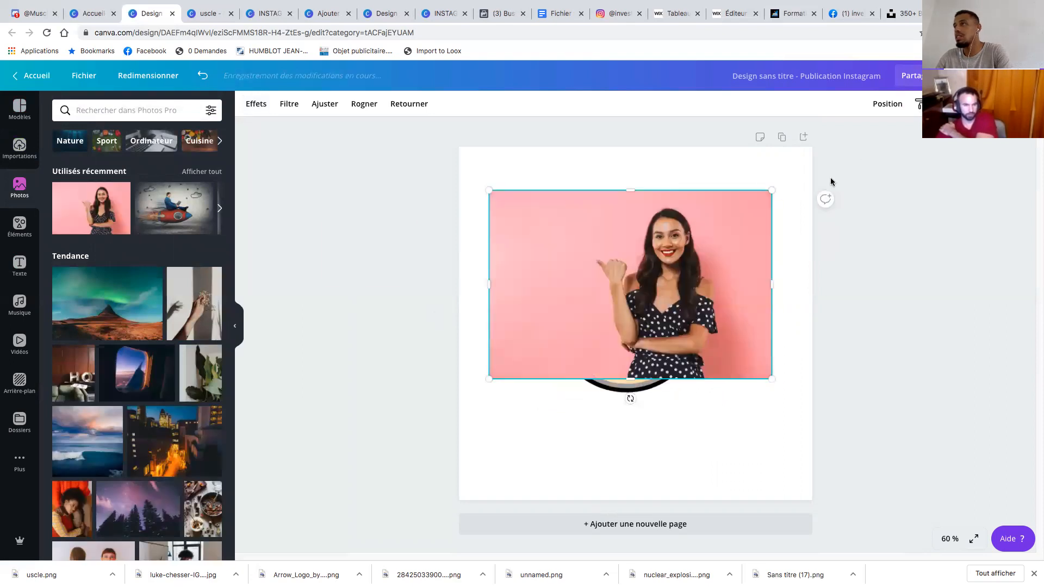
{"action": "left_click", "coordinate": [888, 104]}
{"action": "left_click", "coordinate": [844, 140]}
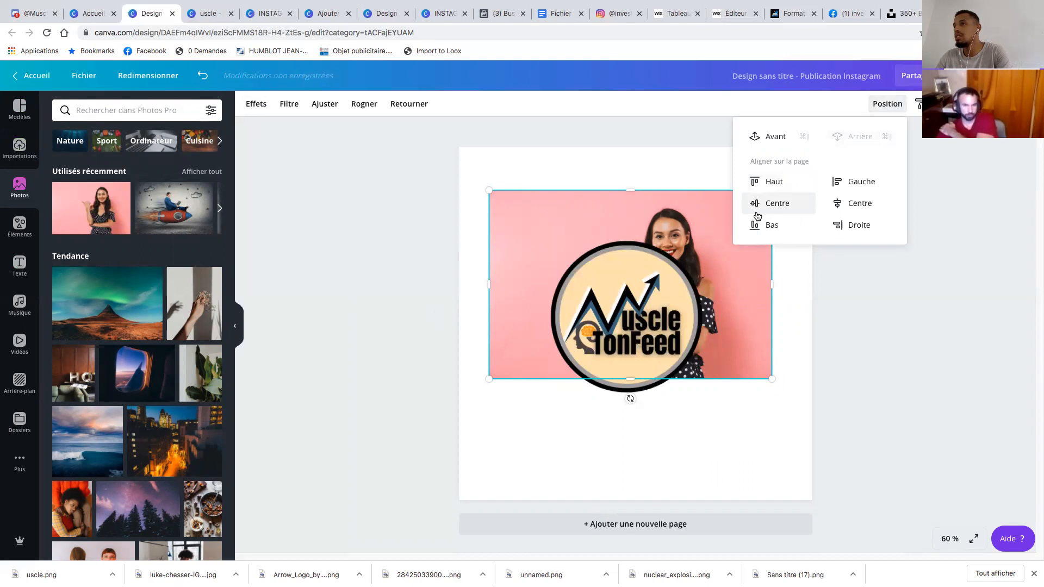
{"action": "left_click", "coordinate": [673, 212]}
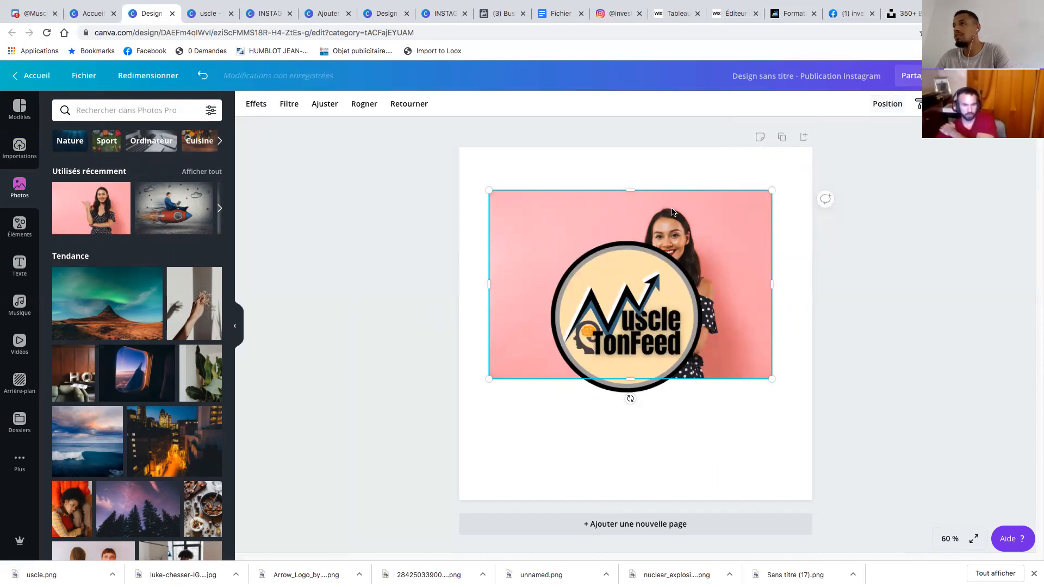
{"action": "key", "text": "Delete"}
Enlarge and centre the logo on the page, and download the design as a PNG at size 1
{"action": "mouse_move", "coordinate": [630, 298]}
{"action": "left_mouse_down"}
{"action": "mouse_move", "coordinate": [644, 300]}
{"action": "mouse_move", "coordinate": [637, 304]}
{"action": "left_mouse_up"}
{"action": "left_click_drag", "start_coordinate": [725, 238], "coordinate": [785, 177]}
{"action": "left_click_drag", "start_coordinate": [655, 266], "coordinate": [623, 295]}
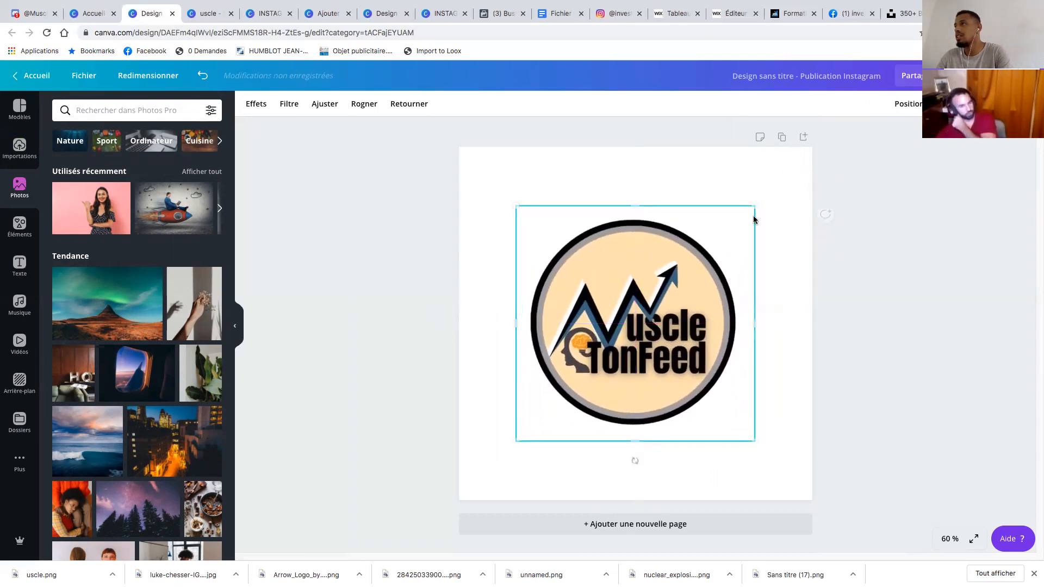
{"action": "left_click", "coordinate": [982, 76]}
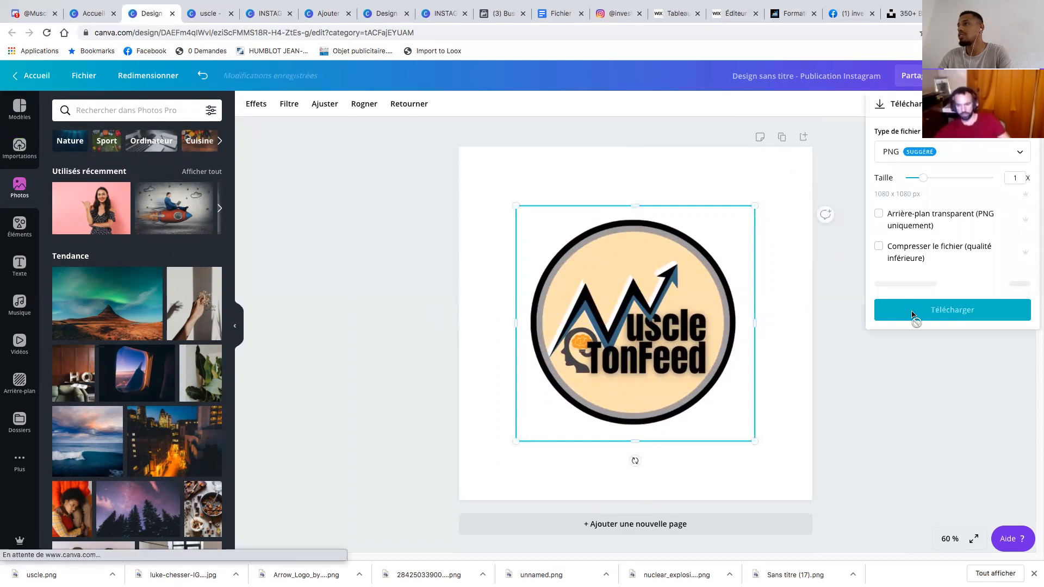
{"action": "left_click", "coordinate": [952, 284]}
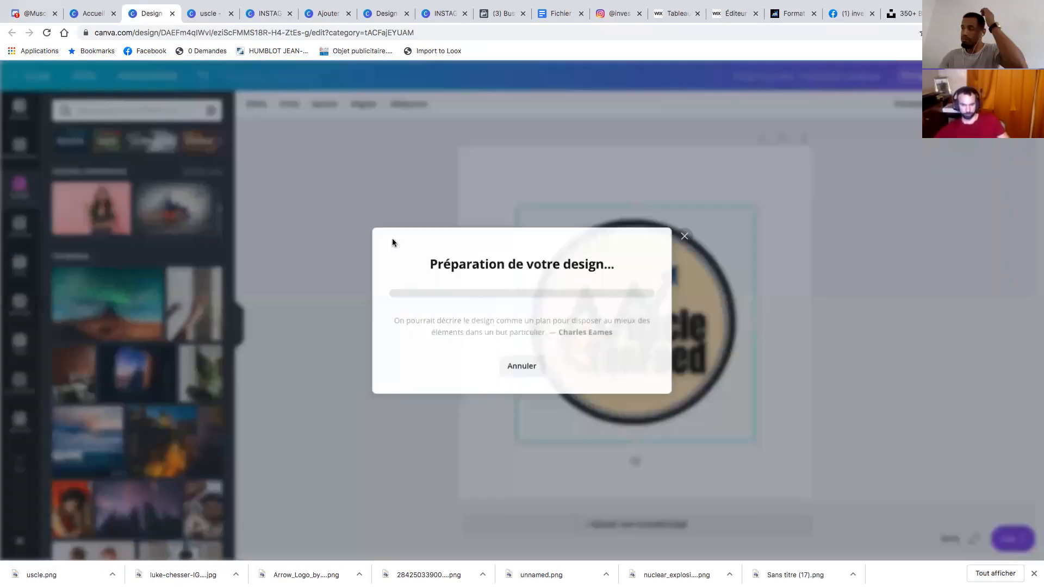
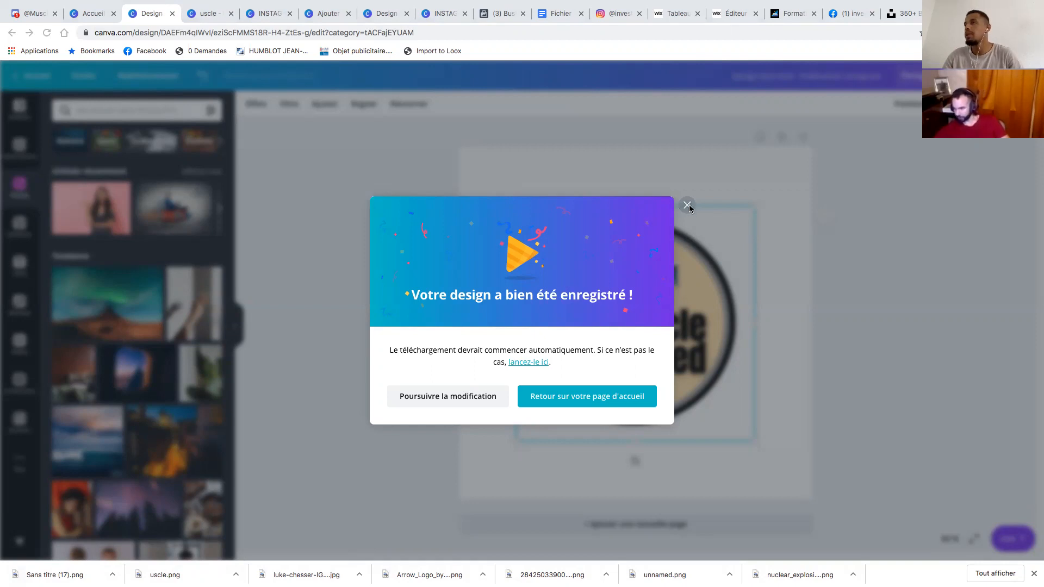
Return to the #MINDSET carousel and move the logo badge from page 2 to page 5
{"action": "left_click", "coordinate": [267, 13]}
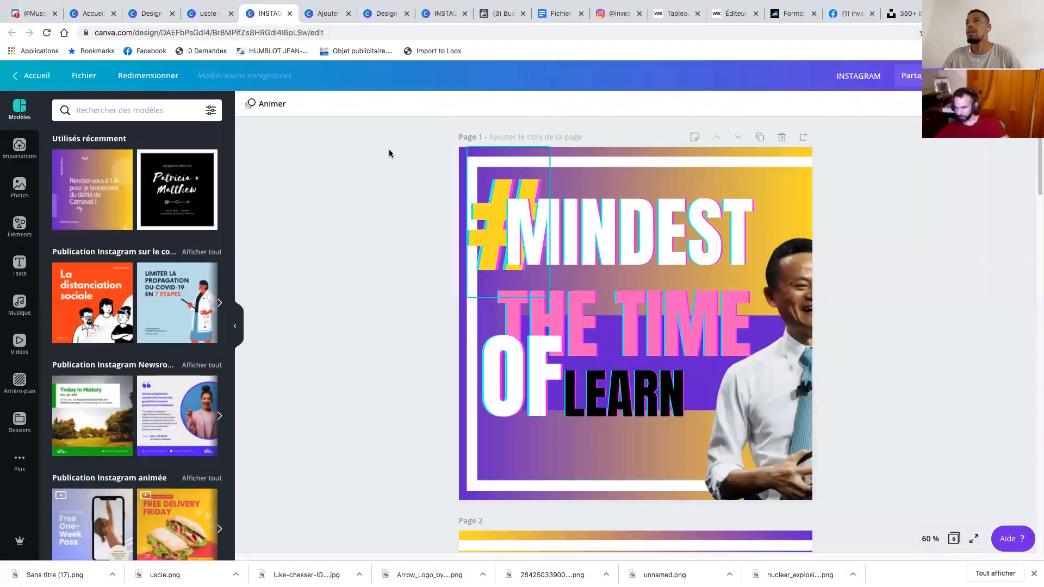
{"action": "left_click", "coordinate": [320, 13]}
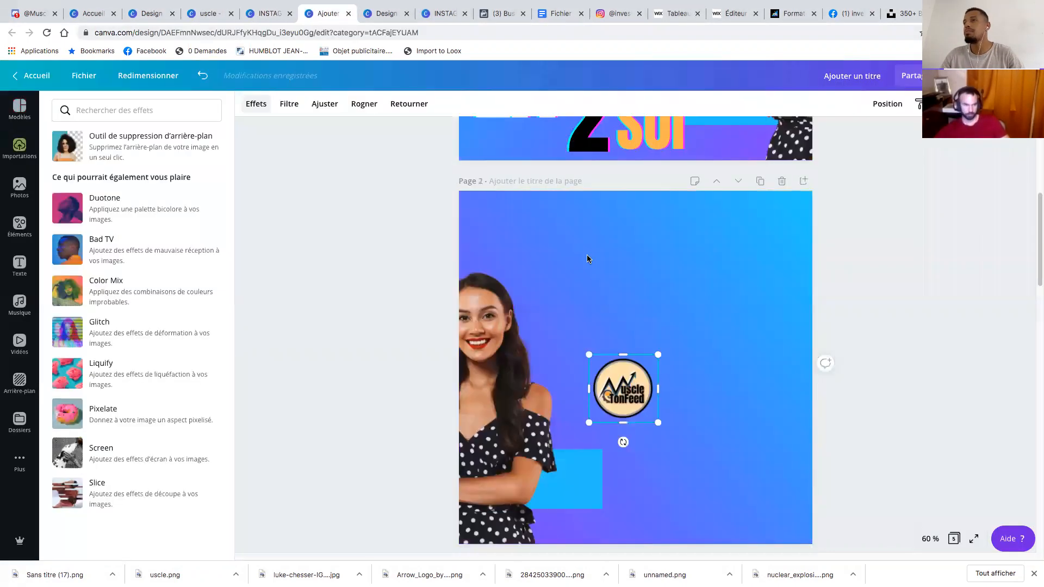
{"action": "scroll", "coordinate": [624, 285], "scroll_direction": "down", "scroll_amount": 3}
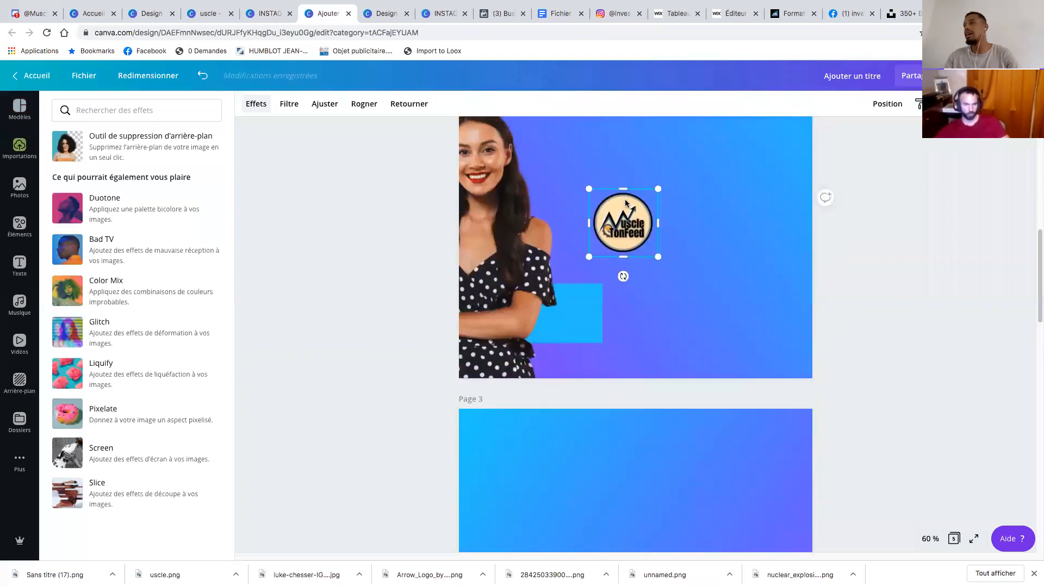
{"action": "left_click_drag", "start_coordinate": [627, 235], "coordinate": [648, 464]}
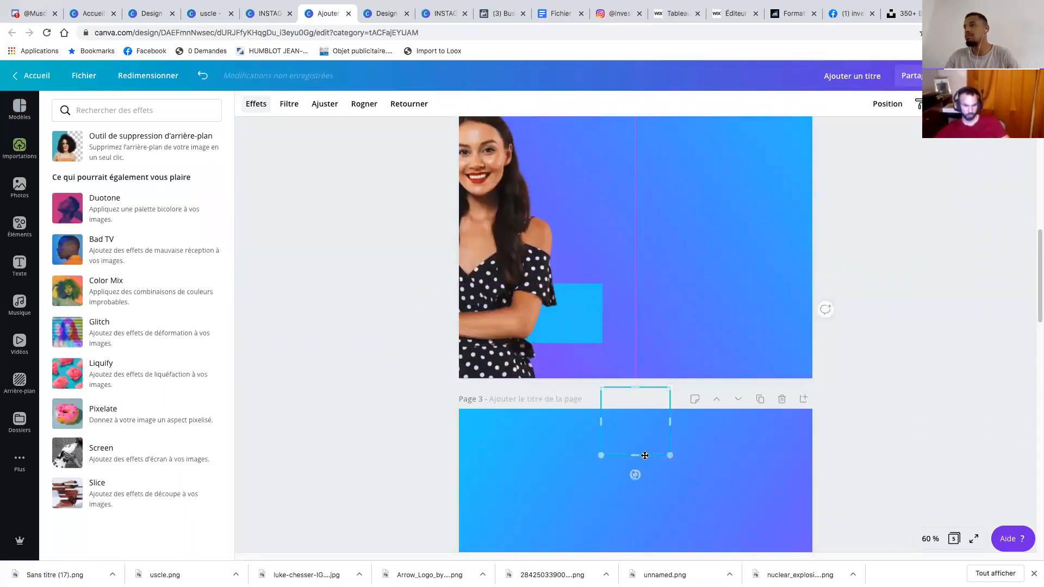
{"action": "scroll", "coordinate": [647, 466], "scroll_direction": "down", "scroll_amount": 13}
{"action": "scroll", "coordinate": [636, 381], "scroll_direction": "up", "scroll_amount": 15}
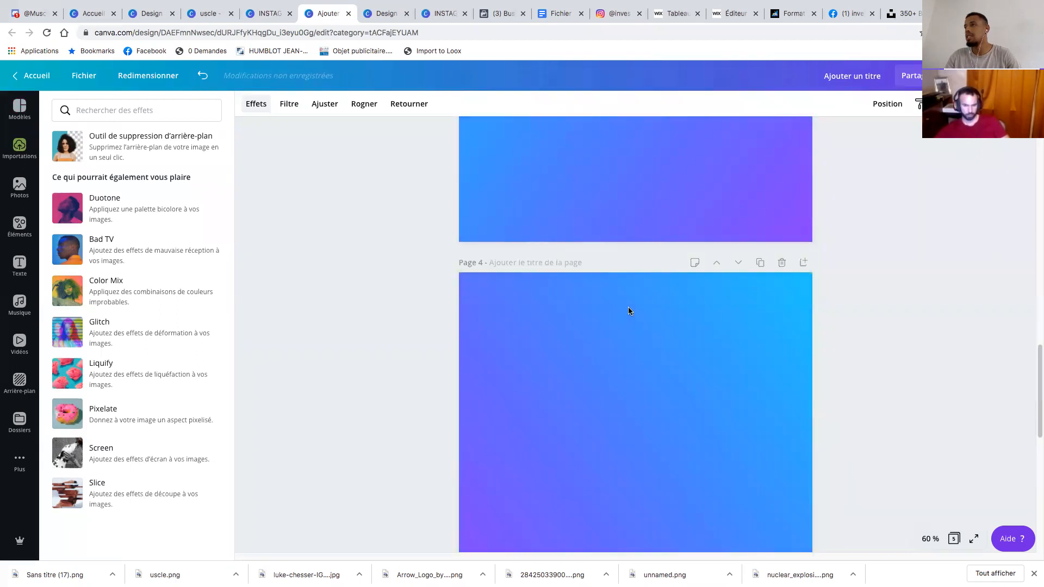
{"action": "scroll", "coordinate": [630, 310], "scroll_direction": "down", "scroll_amount": 1}
{"action": "scroll", "coordinate": [629, 309], "scroll_direction": "down", "scroll_amount": 4}
{"action": "scroll", "coordinate": [630, 310], "scroll_direction": "up", "scroll_amount": 1}
{"action": "scroll", "coordinate": [629, 309], "scroll_direction": "down", "scroll_amount": 1}
{"action": "scroll", "coordinate": [630, 310], "scroll_direction": "up", "scroll_amount": 3}
{"action": "left_click_drag", "start_coordinate": [635, 205], "coordinate": [638, 490]}
{"action": "left_click_drag", "start_coordinate": [641, 154], "coordinate": [631, 543]}
{"action": "scroll", "coordinate": [660, 486], "scroll_direction": "down", "scroll_amount": 2}
{"action": "scroll", "coordinate": [659, 486], "scroll_direction": "down", "scroll_amount": 3}
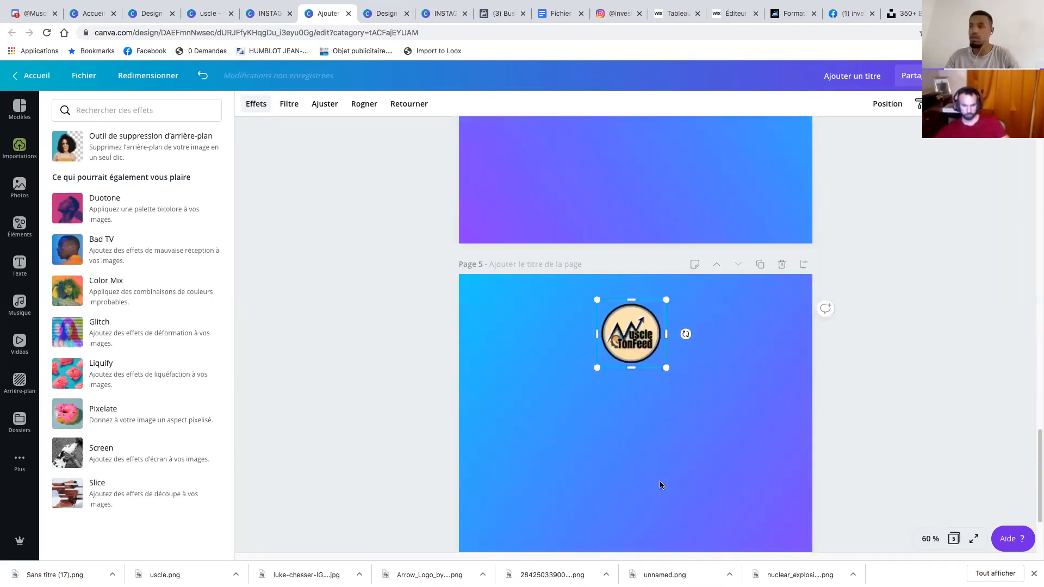
Position the logo badge near the bottom edge of page 5, centred horizontally
{"action": "left_click_drag", "start_coordinate": [619, 337], "coordinate": [621, 509]}
{"action": "left_click", "coordinate": [631, 370]}
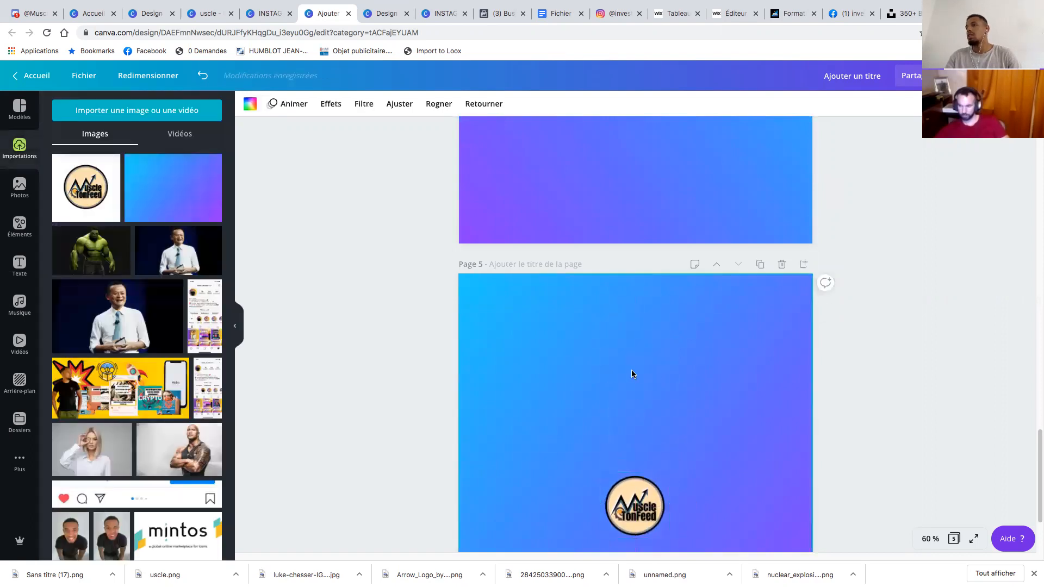
{"action": "scroll", "coordinate": [631, 370], "scroll_direction": "up", "scroll_amount": 20}
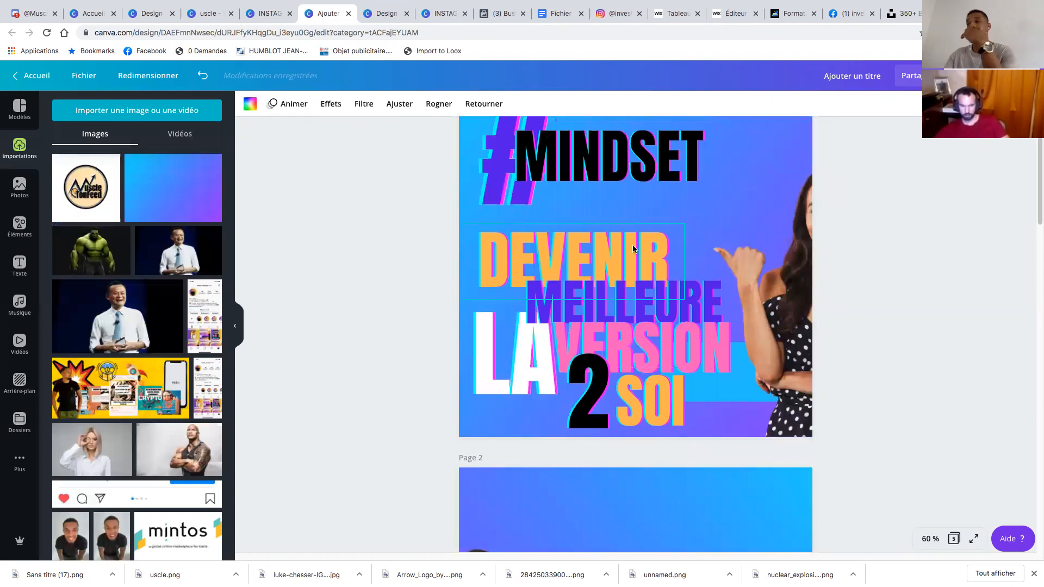
Add the recently used launching rocket graphic with the white cloud to page 2, beside the woman
{"action": "scroll", "coordinate": [634, 256], "scroll_direction": "down", "scroll_amount": 8}
{"action": "scroll", "coordinate": [630, 253], "scroll_direction": "up", "scroll_amount": 2}
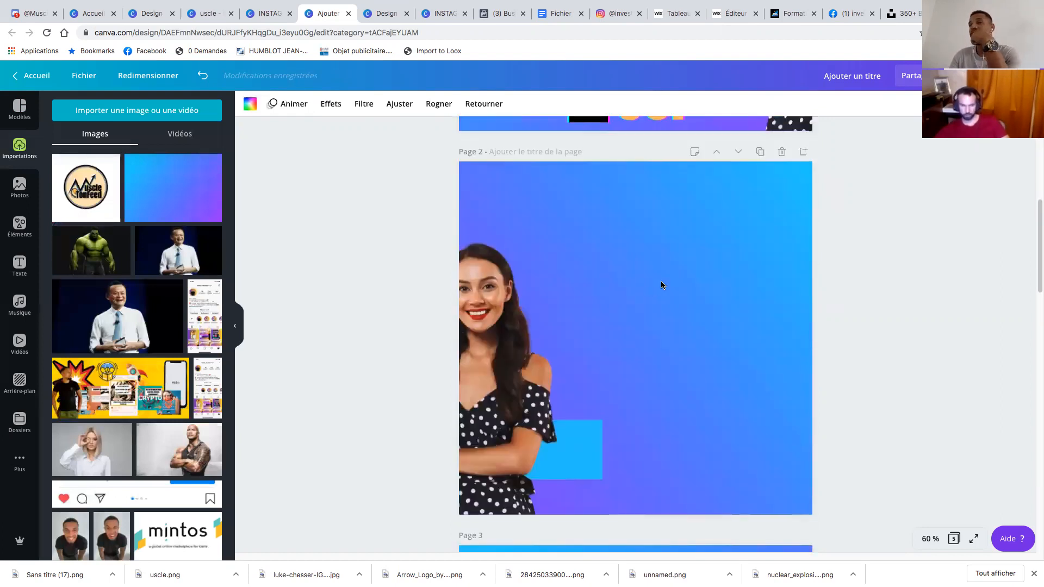
{"action": "left_click", "coordinate": [20, 187]}
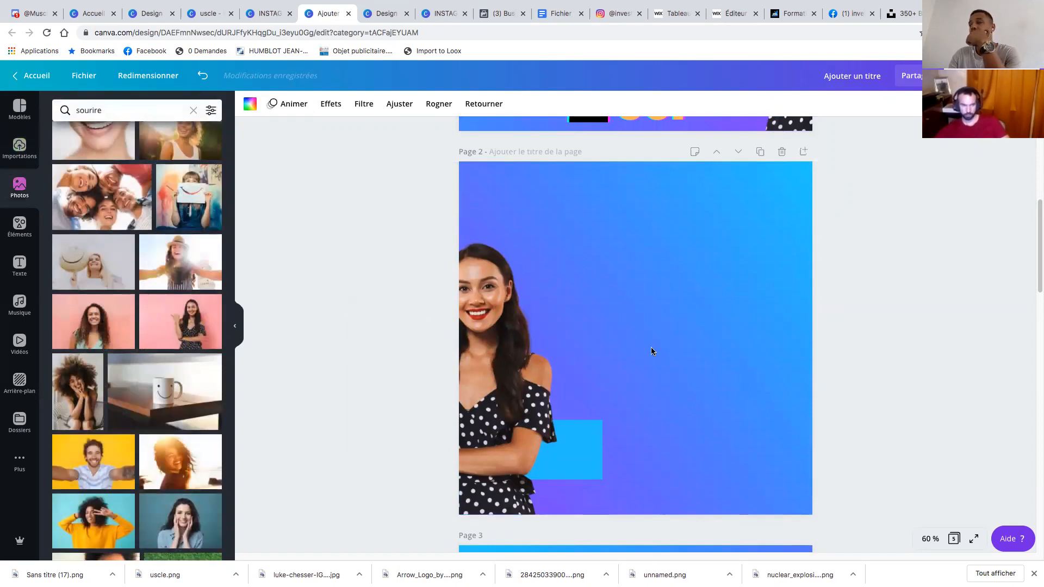
{"action": "scroll", "coordinate": [650, 333], "scroll_direction": "up", "scroll_amount": 7}
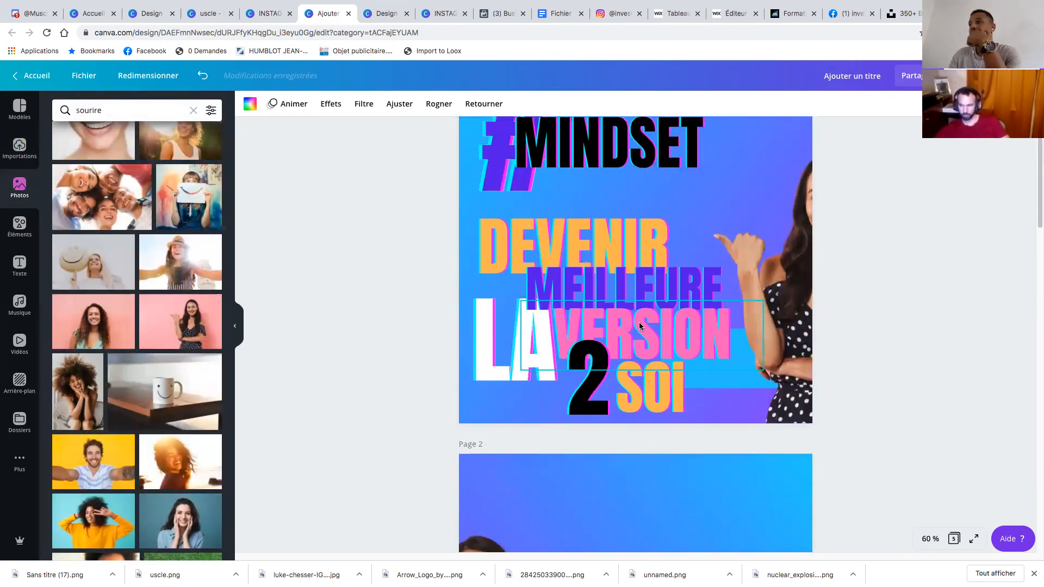
{"action": "scroll", "coordinate": [628, 318], "scroll_direction": "down", "scroll_amount": 6}
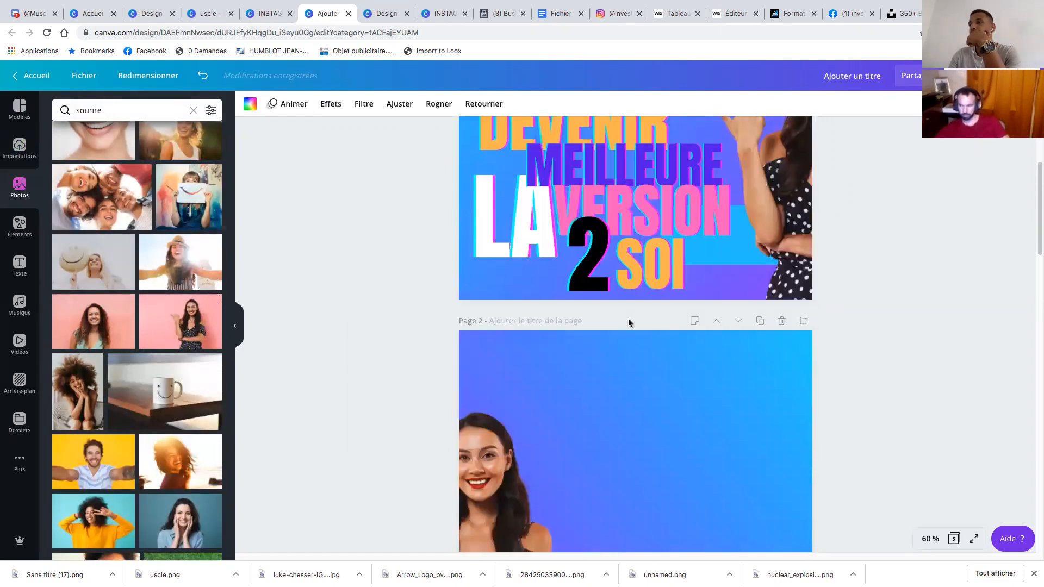
{"action": "scroll", "coordinate": [628, 320], "scroll_direction": "up", "scroll_amount": 1}
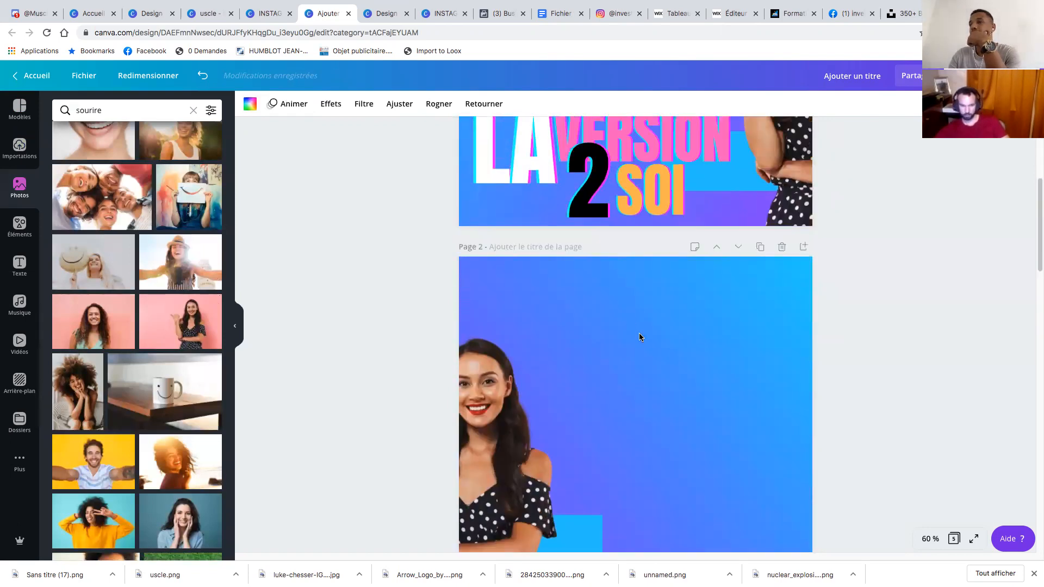
{"action": "left_click", "coordinate": [20, 227]}
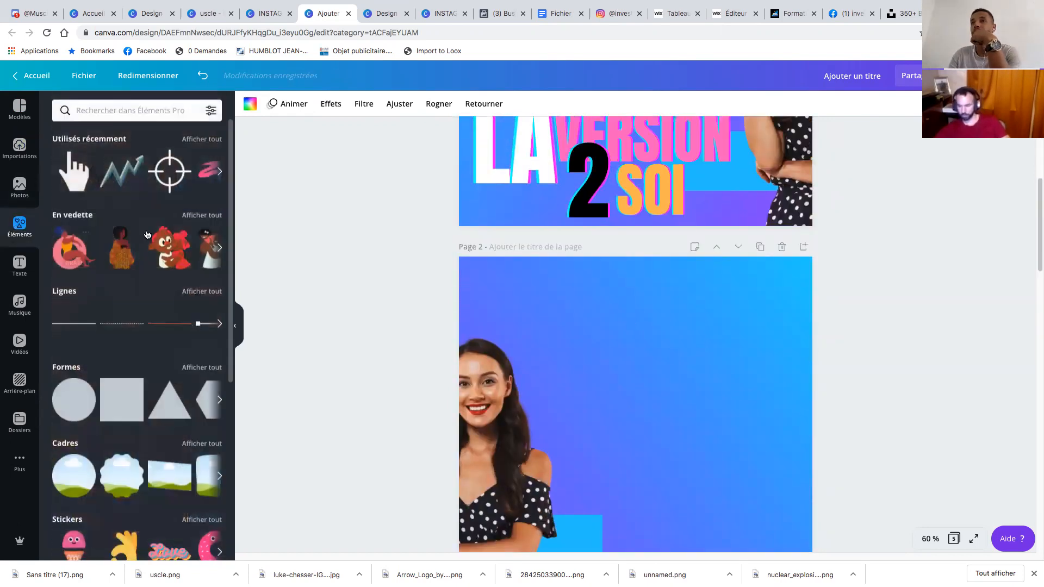
{"action": "left_click", "coordinate": [212, 145]}
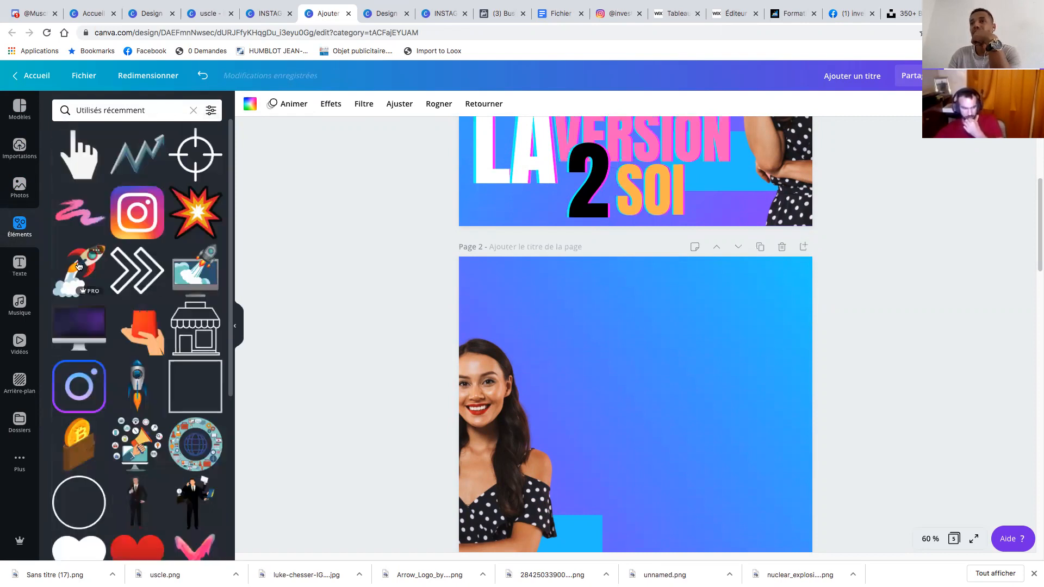
{"action": "left_click_drag", "start_coordinate": [77, 267], "coordinate": [592, 345]}
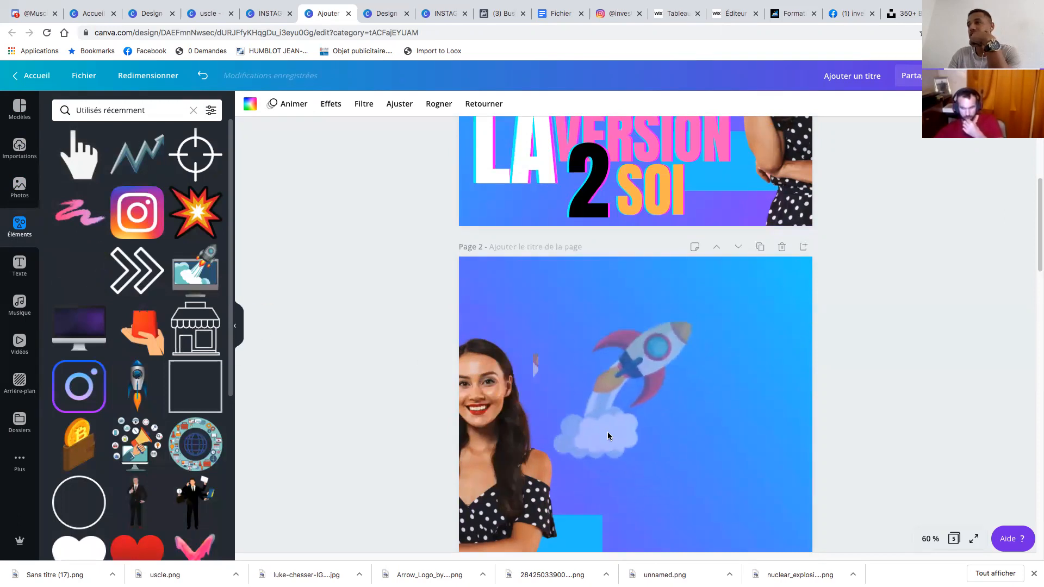
Tilt the rocket slightly counterclockwise, send it one layer back and move it partly behind the woman on page 2
{"action": "left_click_drag", "start_coordinate": [672, 483], "coordinate": [547, 524]}
{"action": "left_click", "coordinate": [881, 106]}
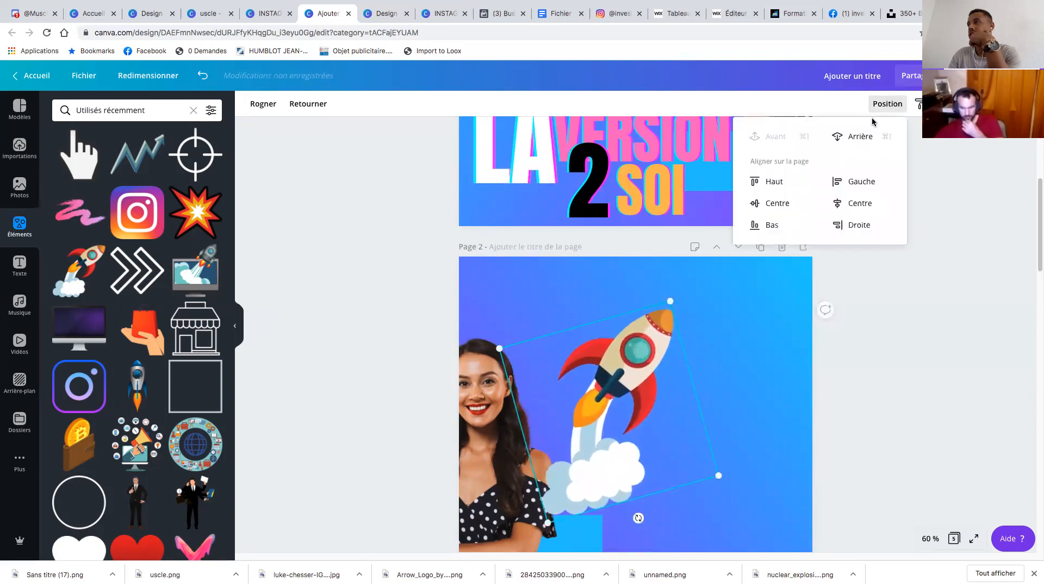
{"action": "left_click", "coordinate": [857, 137]}
{"action": "left_click_drag", "start_coordinate": [660, 347], "coordinate": [605, 346]}
Add the recently used crosshair graphic to page 2, shrink it and place it over the rocket's nose
{"action": "left_click_drag", "start_coordinate": [209, 156], "coordinate": [737, 346]}
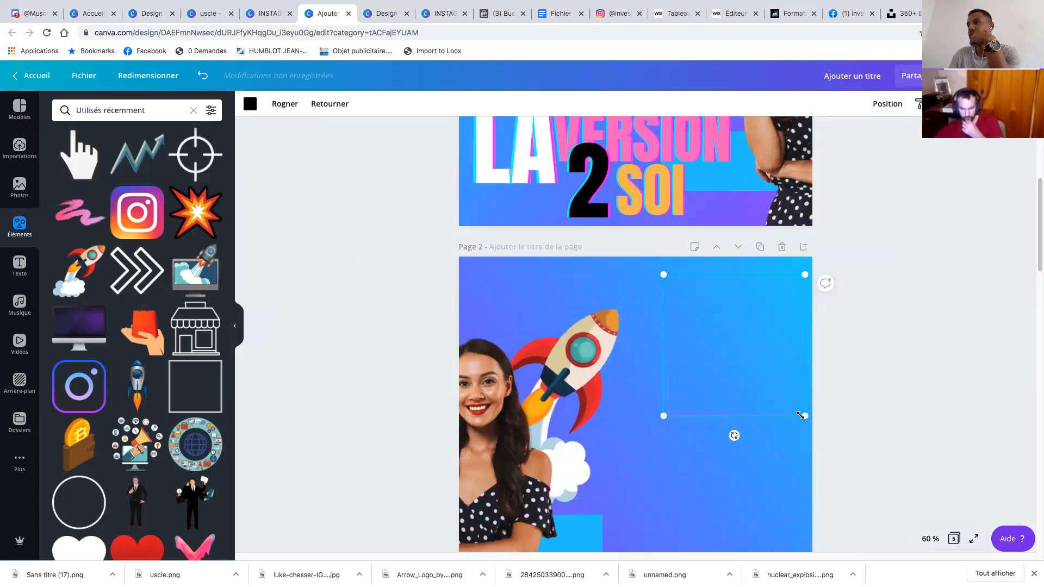
{"action": "left_click_drag", "start_coordinate": [805, 416], "coordinate": [753, 366]}
{"action": "left_click_drag", "start_coordinate": [710, 320], "coordinate": [615, 346]}
{"action": "left_click", "coordinate": [715, 381]}
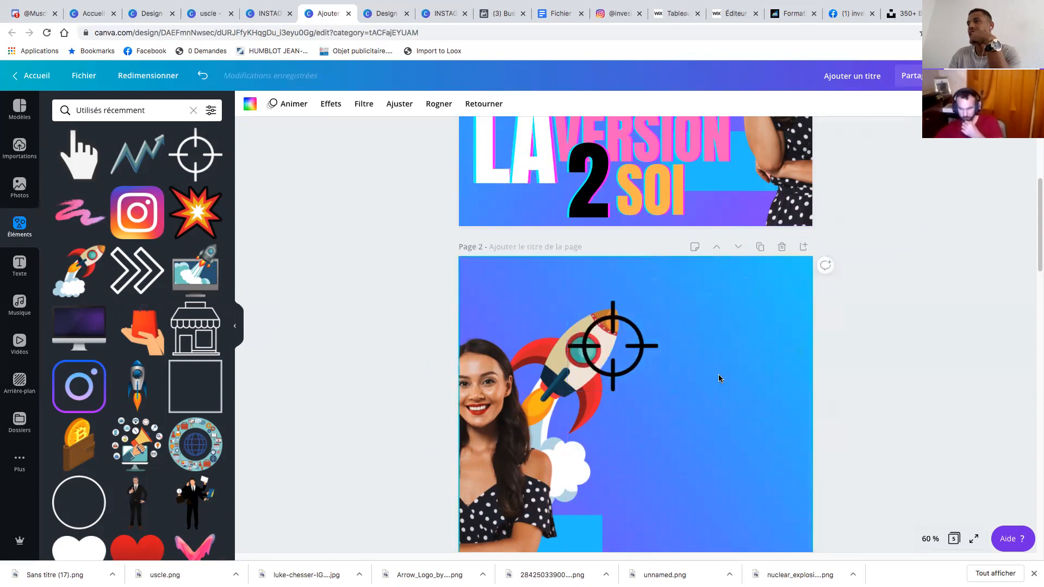
{"action": "scroll", "coordinate": [719, 374], "scroll_direction": "down", "scroll_amount": 3}
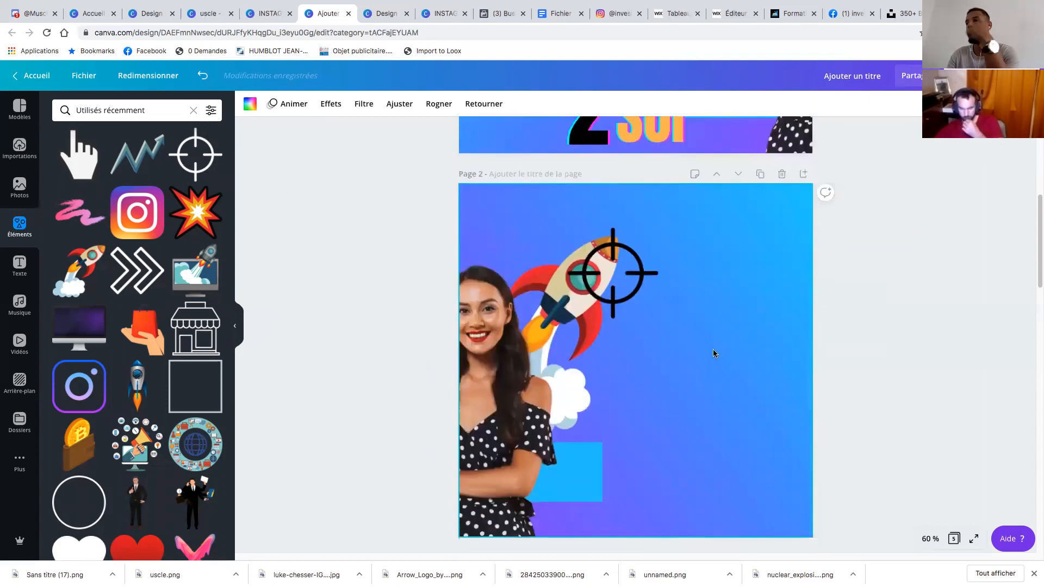
{"action": "scroll", "coordinate": [713, 352], "scroll_direction": "up", "scroll_amount": 1}
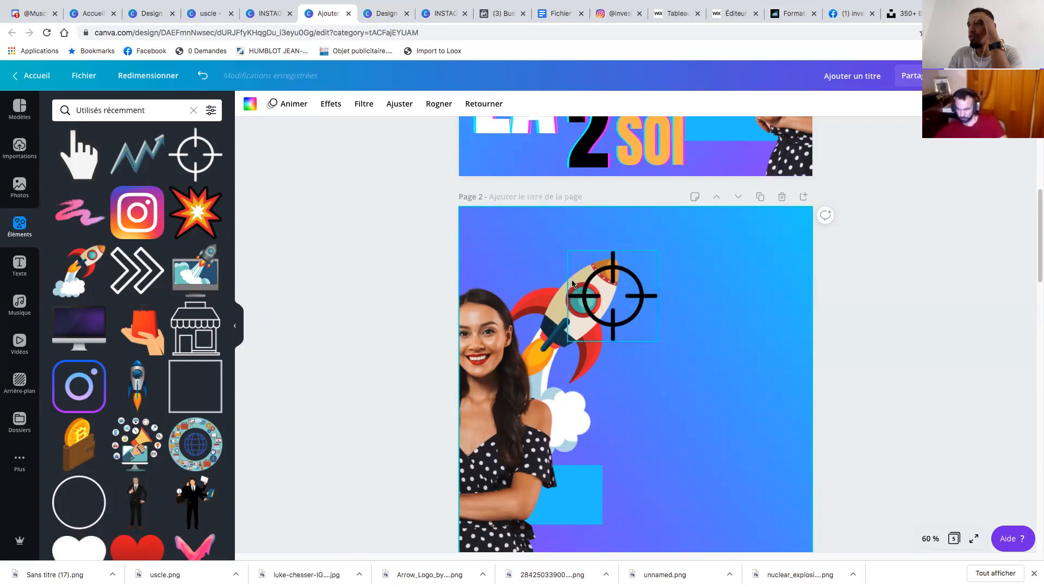
Move the rocket up and left toward the page corner, with a slightly smaller crosshair kept over its nose
{"action": "left_click", "coordinate": [587, 369]}
{"action": "left_click_drag", "start_coordinate": [585, 368], "coordinate": [563, 326]}
{"action": "mouse_move", "coordinate": [639, 305]}
{"action": "left_mouse_down"}
{"action": "mouse_move", "coordinate": [616, 269]}
{"action": "mouse_move", "coordinate": [626, 295]}
{"action": "left_mouse_up"}
Copy the orange DEVENIR text from page 1 onto page 2
{"action": "scroll", "coordinate": [661, 318], "scroll_direction": "up", "scroll_amount": 4}
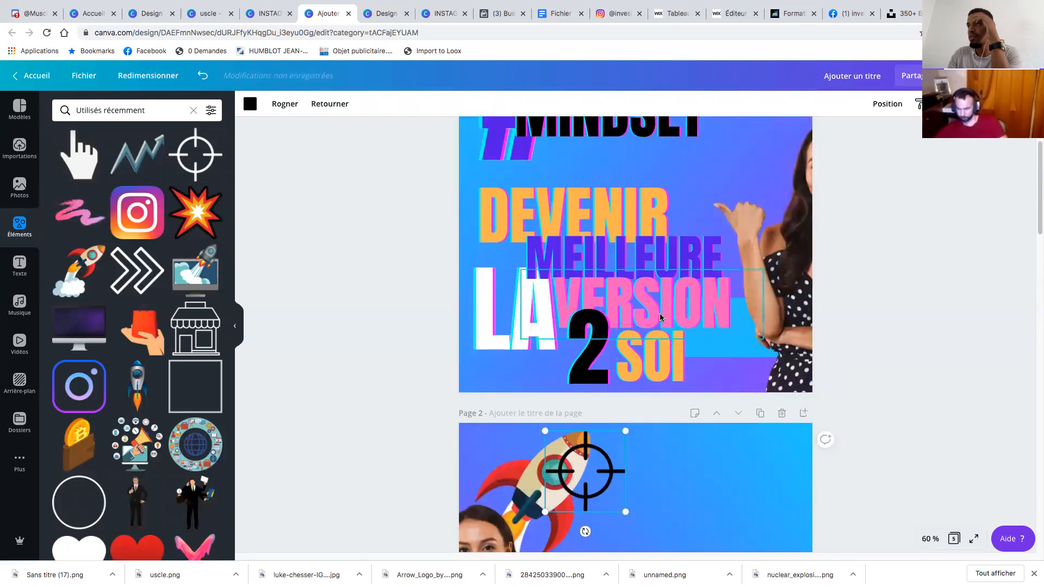
{"action": "scroll", "coordinate": [590, 194], "scroll_direction": "up", "scroll_amount": 1}
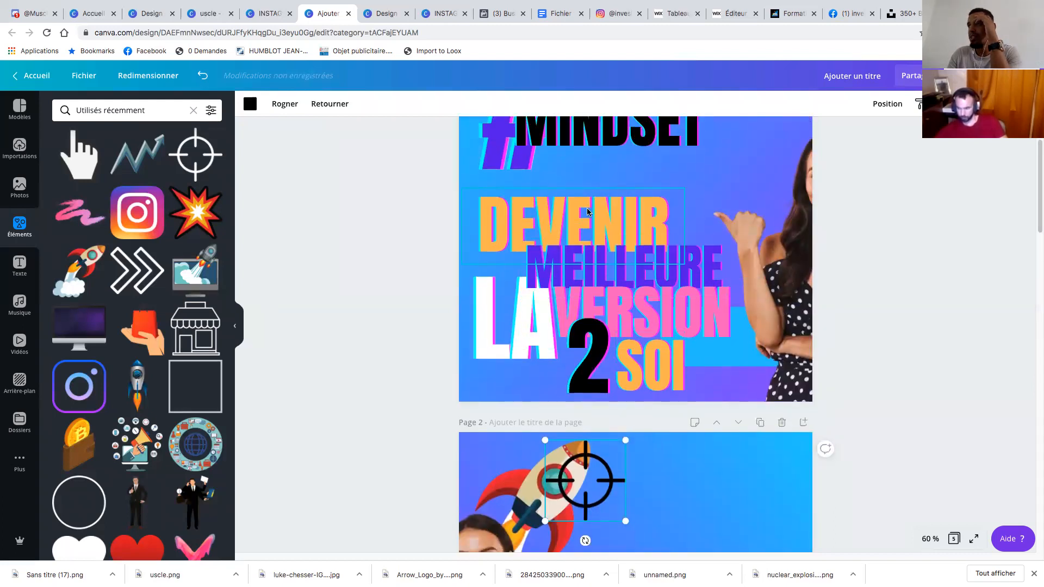
{"action": "left_click", "coordinate": [589, 213]}
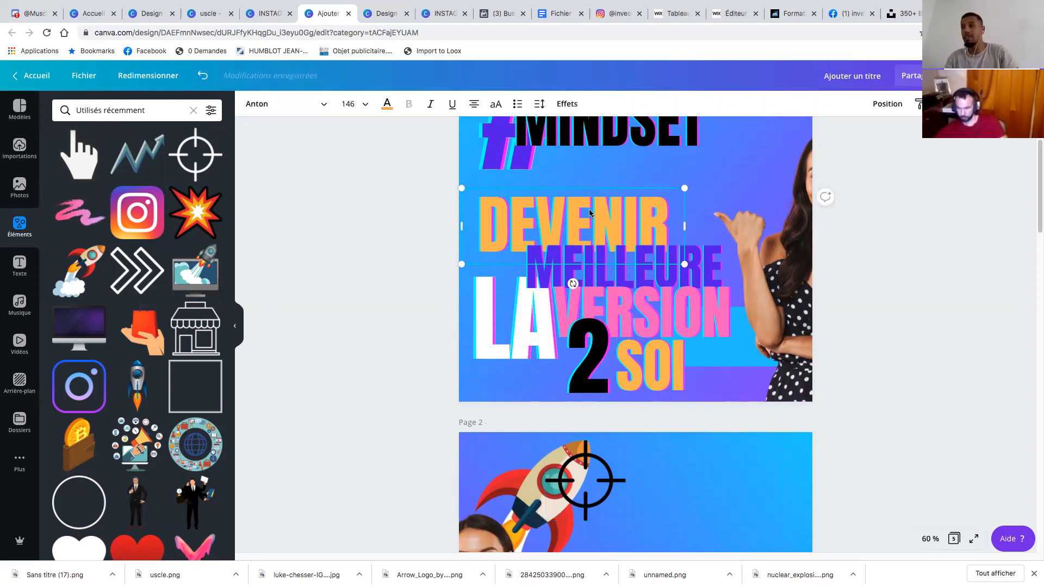
{"action": "key", "text": "ctrl+c"}
{"action": "scroll", "coordinate": [644, 429], "scroll_direction": "down", "scroll_amount": 5}
{"action": "left_click", "coordinate": [649, 310]}
{"action": "key", "text": "ctrl+v"}
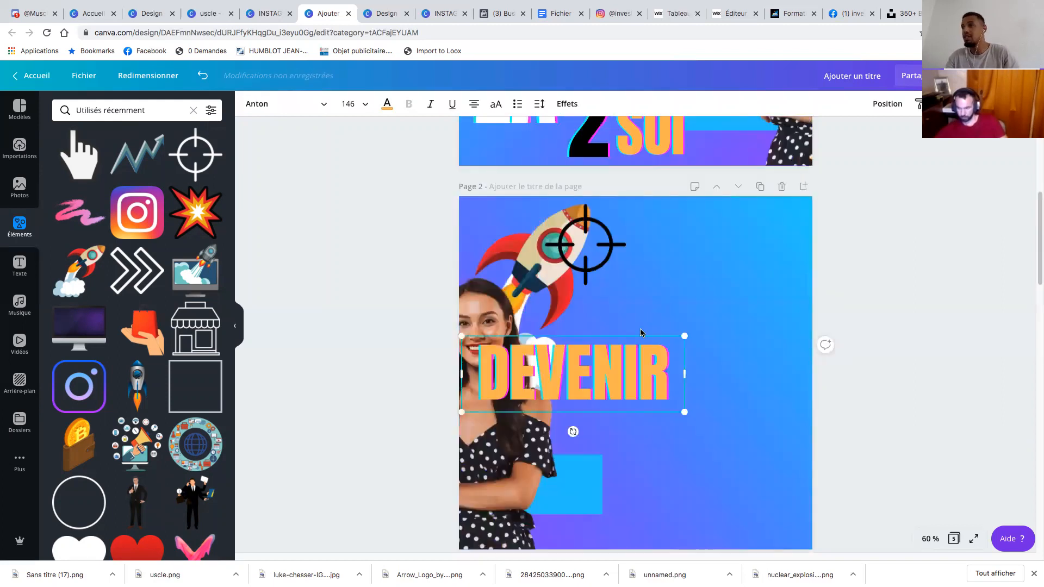
Copy the purple MEILLEURE text from page 1 onto page 2
{"action": "scroll", "coordinate": [641, 328], "scroll_direction": "up", "scroll_amount": 5}
{"action": "left_click", "coordinate": [620, 223]}
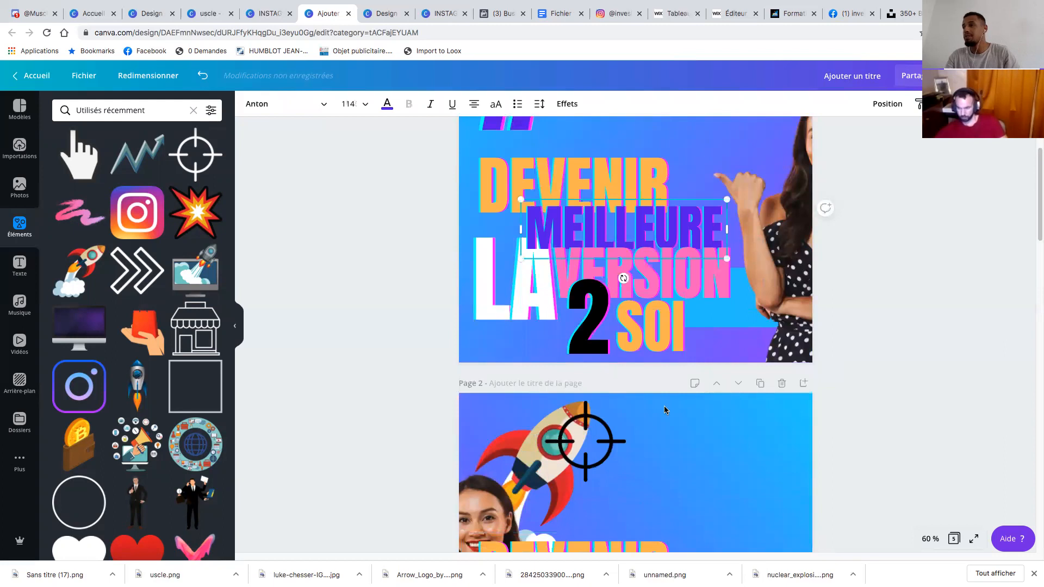
{"action": "key", "text": "ctrl+c"}
{"action": "scroll", "coordinate": [674, 413], "scroll_direction": "down", "scroll_amount": 2}
{"action": "left_click", "coordinate": [683, 423]}
{"action": "key", "text": "ctrl+v"}
{"action": "scroll", "coordinate": [677, 423], "scroll_direction": "down", "scroll_amount": 2}
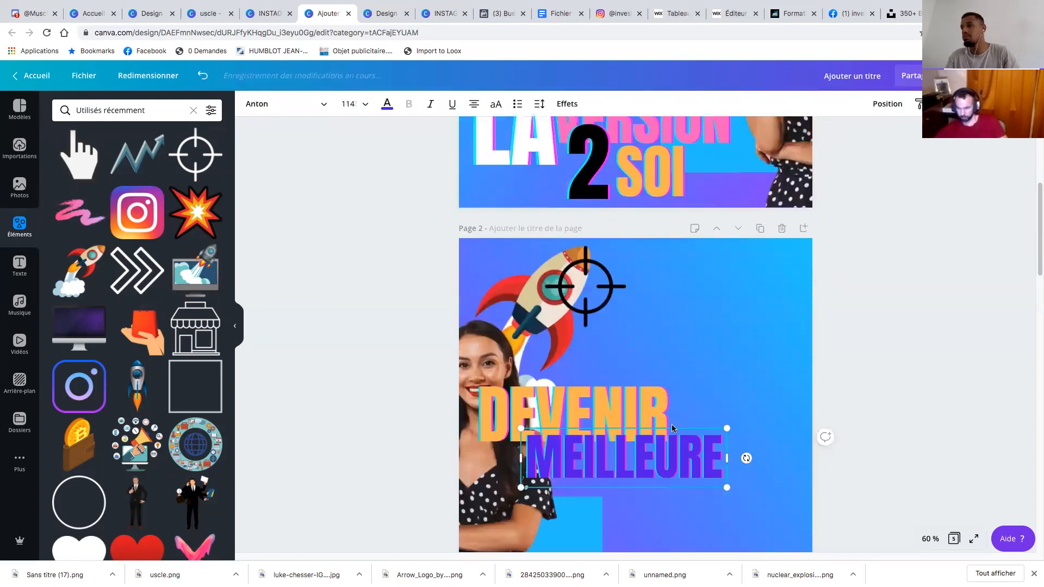
Move page 2's DEVENIR text up and right, replace its wording with STOP and narrow its text box to fit
{"action": "scroll", "coordinate": [673, 428], "scroll_direction": "down", "scroll_amount": 2}
{"action": "left_click_drag", "start_coordinate": [596, 324], "coordinate": [687, 282]}
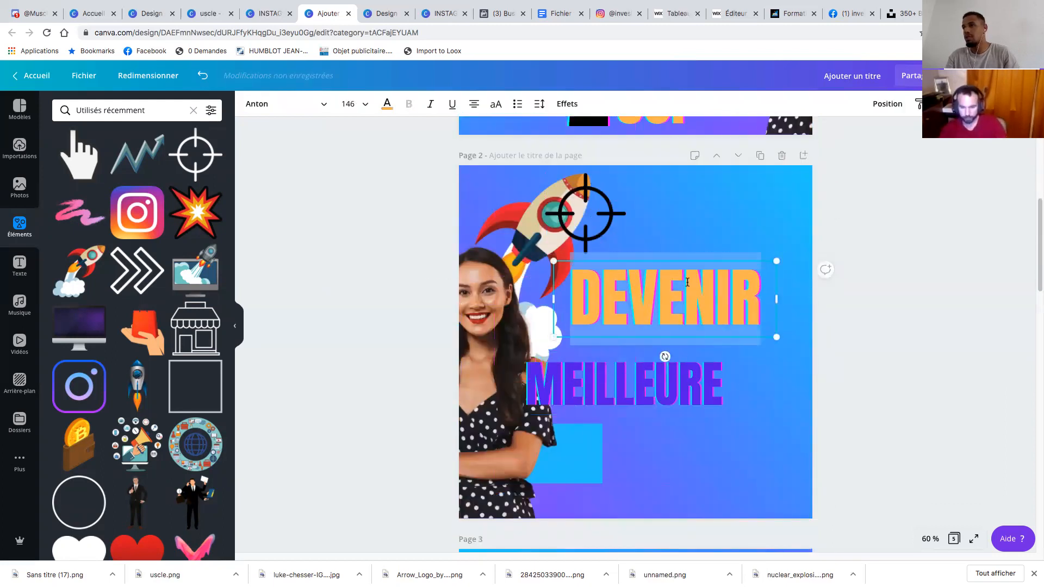
{"action": "type", "text": "SUP"}
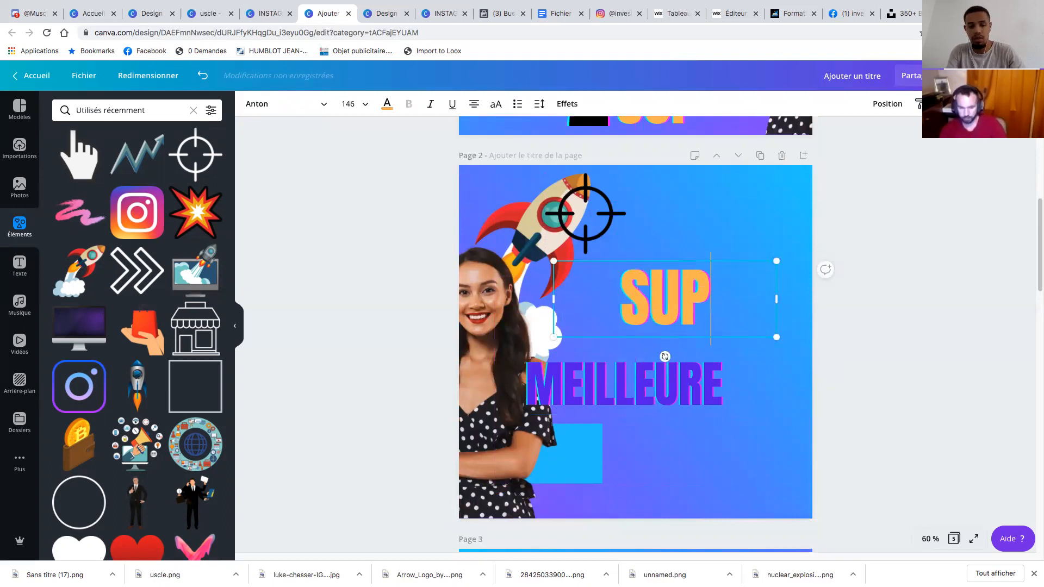
{"action": "type", "text": "PRIME"}
{"action": "key", "text": "BackSpace"}
{"action": "key", "text": "BackSpace"}
{"action": "key", "text": "BackSpace"}
{"action": "key", "text": "BackSpace"}
{"action": "key", "text": "BackSpace"}
{"action": "key", "text": "BackSpace"}
{"action": "key", "text": "BackSpace"}
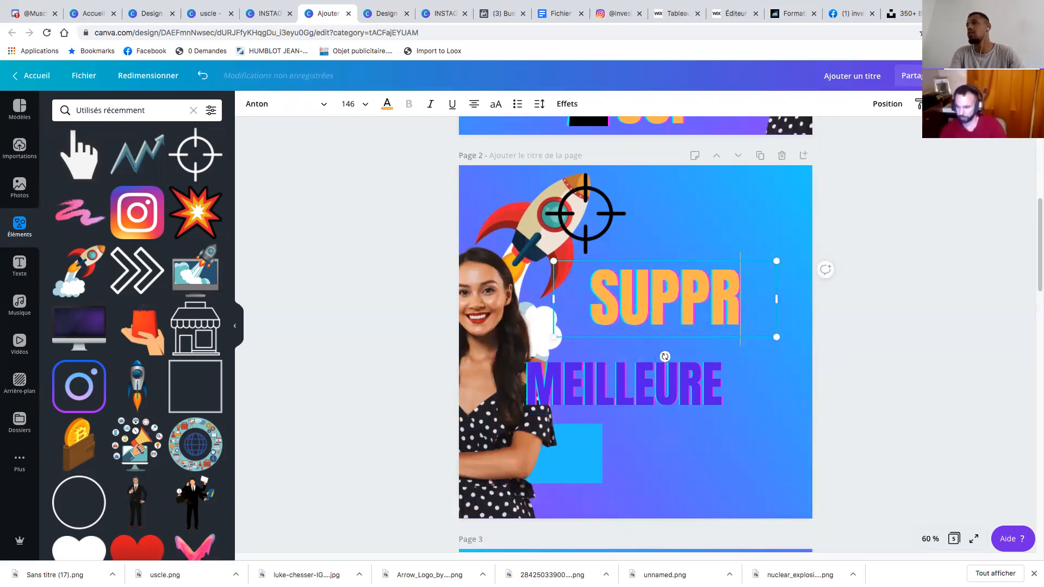
{"action": "type", "text": "TOP"}
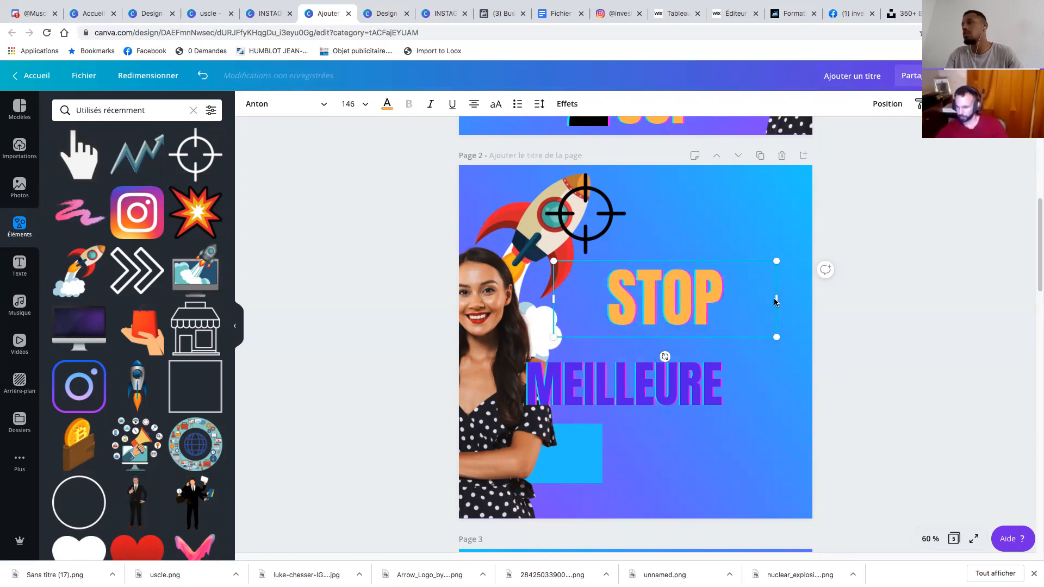
{"action": "left_click_drag", "start_coordinate": [777, 298], "coordinate": [689, 299]}
Copy the white LA text from page 1 onto page 2
{"action": "scroll", "coordinate": [576, 250], "scroll_direction": "up", "scroll_amount": 2}
{"action": "left_click", "coordinate": [538, 182]}
{"action": "left_click", "coordinate": [497, 165]}
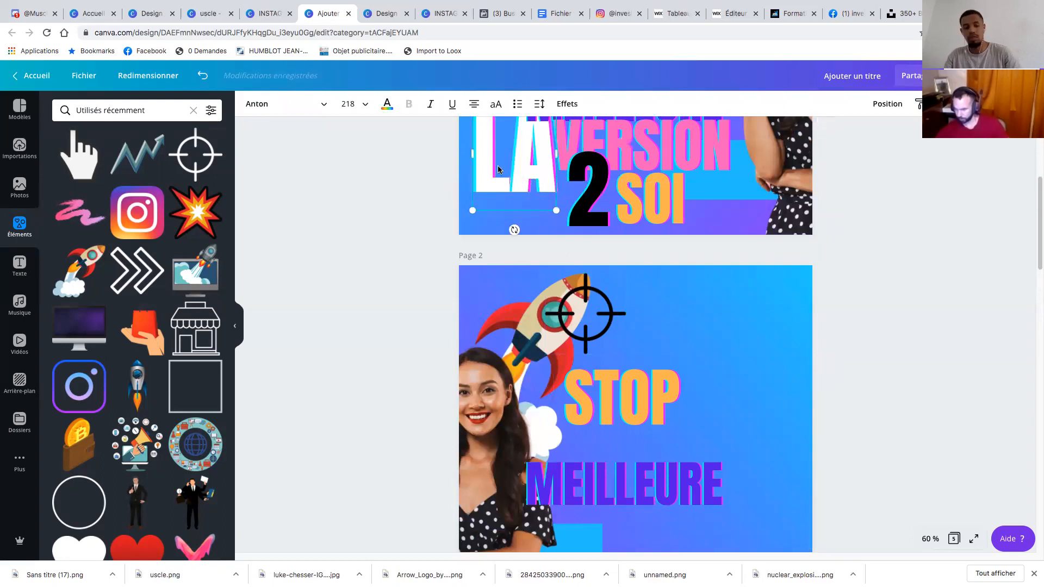
{"action": "left_click", "coordinate": [754, 380]}
{"action": "key", "text": "super+v"}
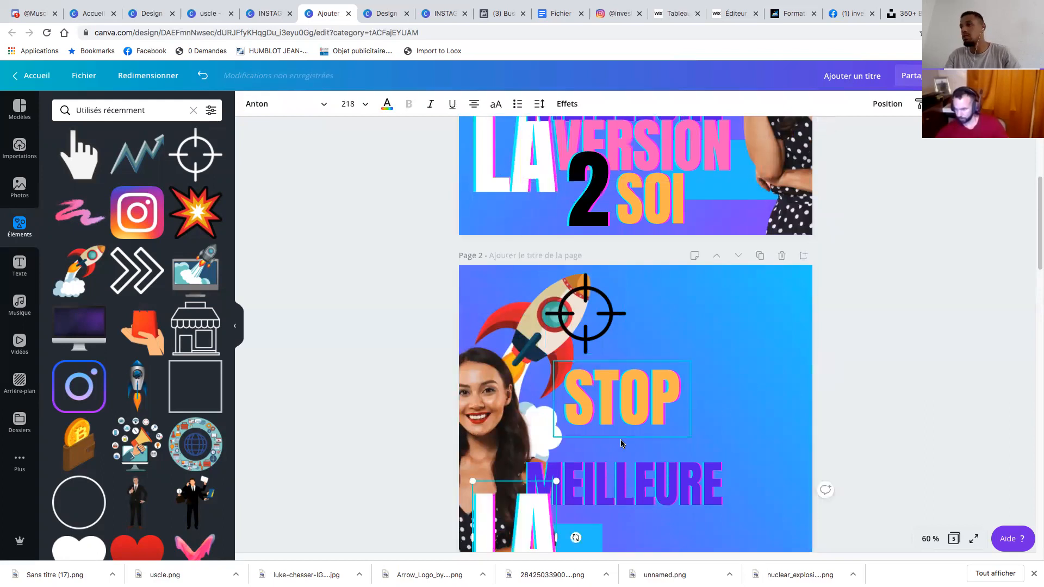
Enlarge page 2's STOP text to size 230 and arrange LA and MEILLEURE side by side below it
{"action": "scroll", "coordinate": [622, 442], "scroll_direction": "down", "scroll_amount": 1}
{"action": "mouse_move", "coordinate": [624, 367]}
{"action": "left_mouse_down"}
{"action": "mouse_move", "coordinate": [660, 357]}
{"action": "mouse_move", "coordinate": [637, 357]}
{"action": "left_mouse_up"}
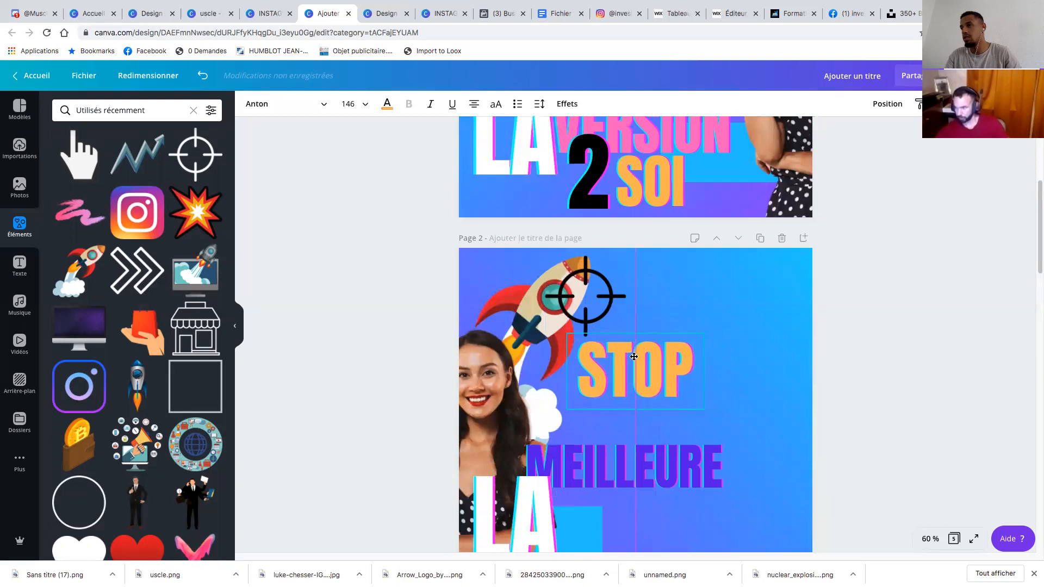
{"action": "left_click_drag", "start_coordinate": [645, 459], "coordinate": [730, 467]}
{"action": "left_click", "coordinate": [647, 380]}
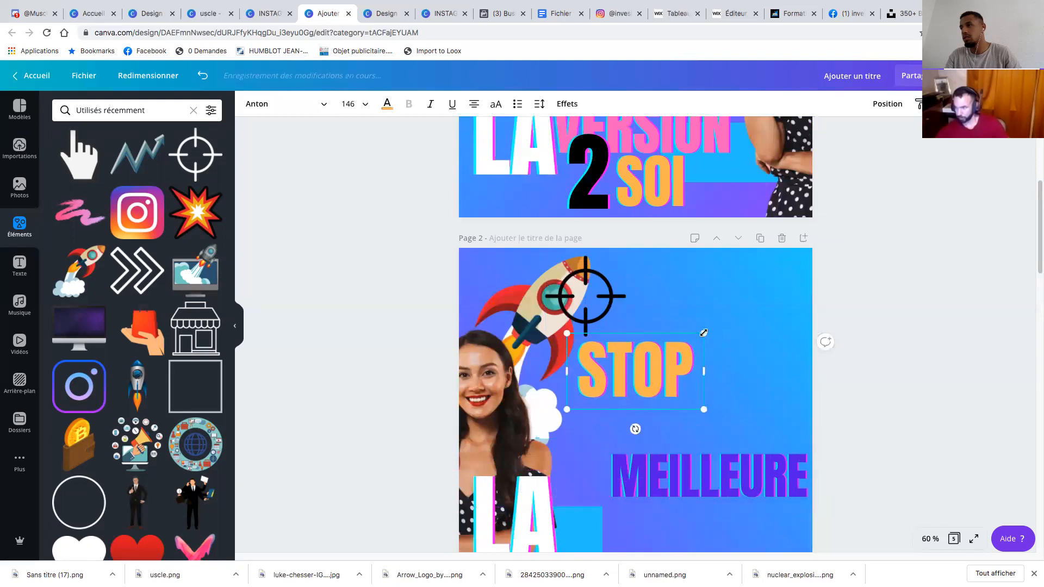
{"action": "left_click_drag", "start_coordinate": [704, 332], "coordinate": [782, 289]}
{"action": "left_click_drag", "start_coordinate": [680, 369], "coordinate": [692, 394]}
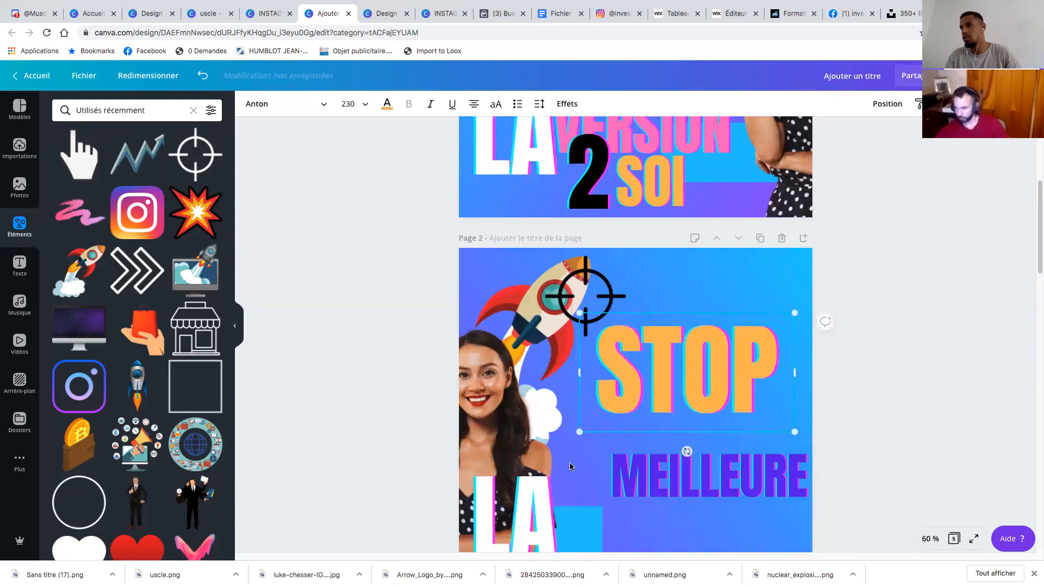
{"action": "left_click_drag", "start_coordinate": [511, 517], "coordinate": [561, 444]}
Replace the wording of page 2's purple MEILLEURE text with NÉGATION
{"action": "left_click", "coordinate": [655, 478]}
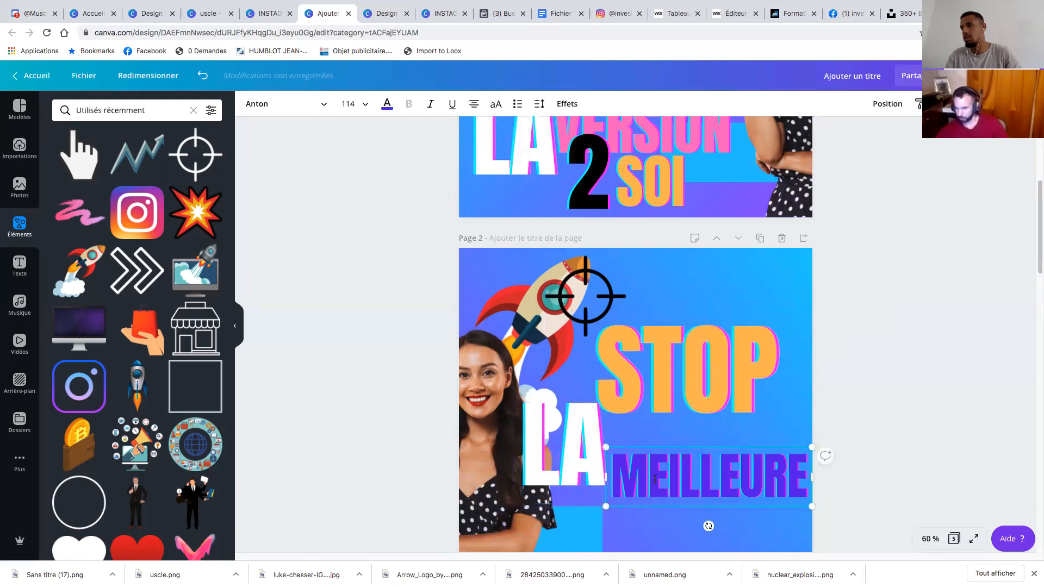
{"action": "double_click", "coordinate": [655, 478]}
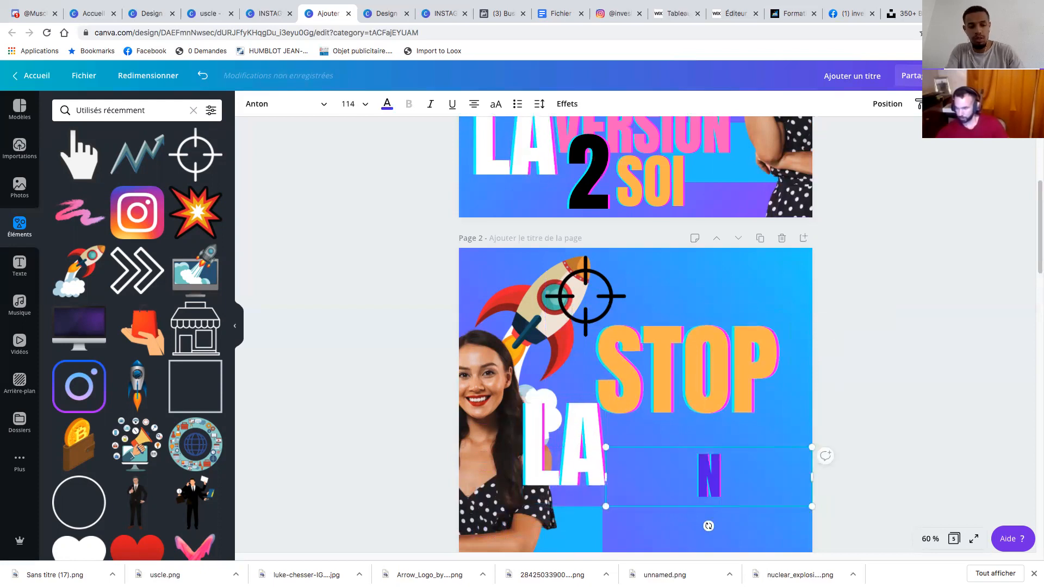
{"action": "type", "text": "ÉGATION"}
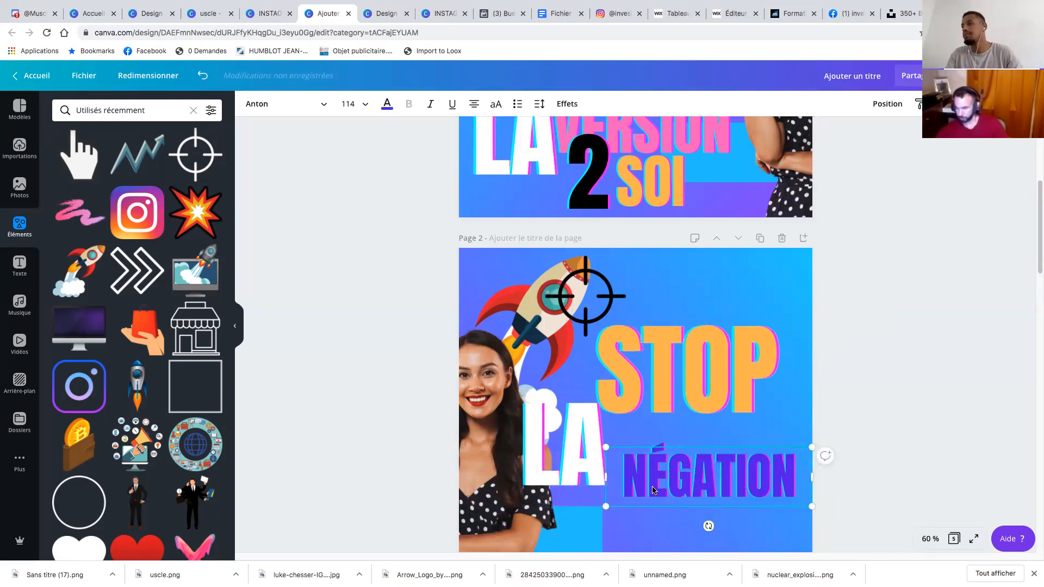
{"action": "left_click", "coordinate": [654, 520]}
Move NÉGATION up against LA, enlarge it to size 126 and bring it in front of LA
{"action": "left_click_drag", "start_coordinate": [679, 477], "coordinate": [660, 462]}
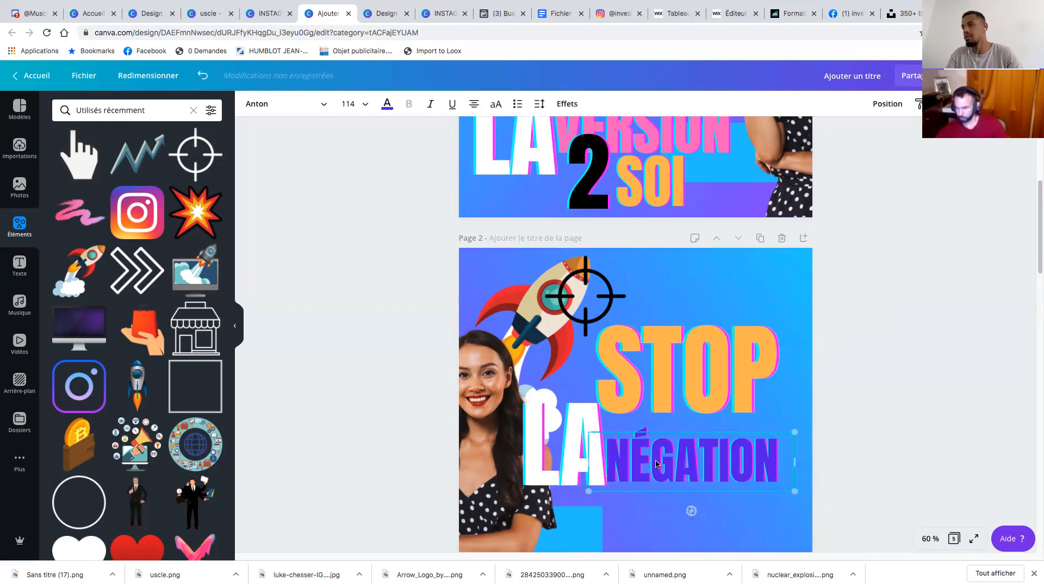
{"action": "left_click_drag", "start_coordinate": [589, 492], "coordinate": [568, 498]}
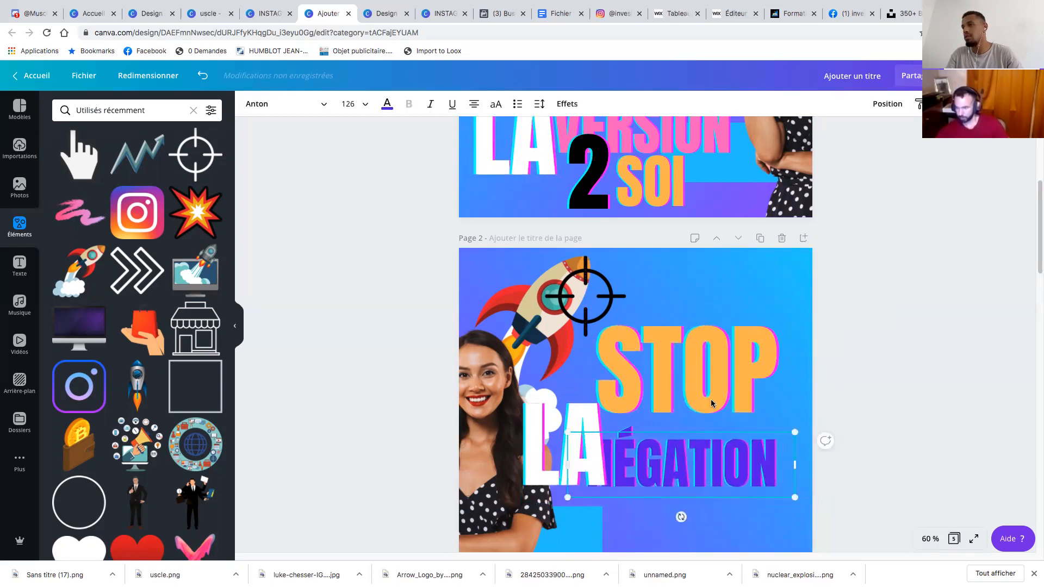
{"action": "left_click", "coordinate": [885, 104]}
{"action": "left_click", "coordinate": [724, 137]}
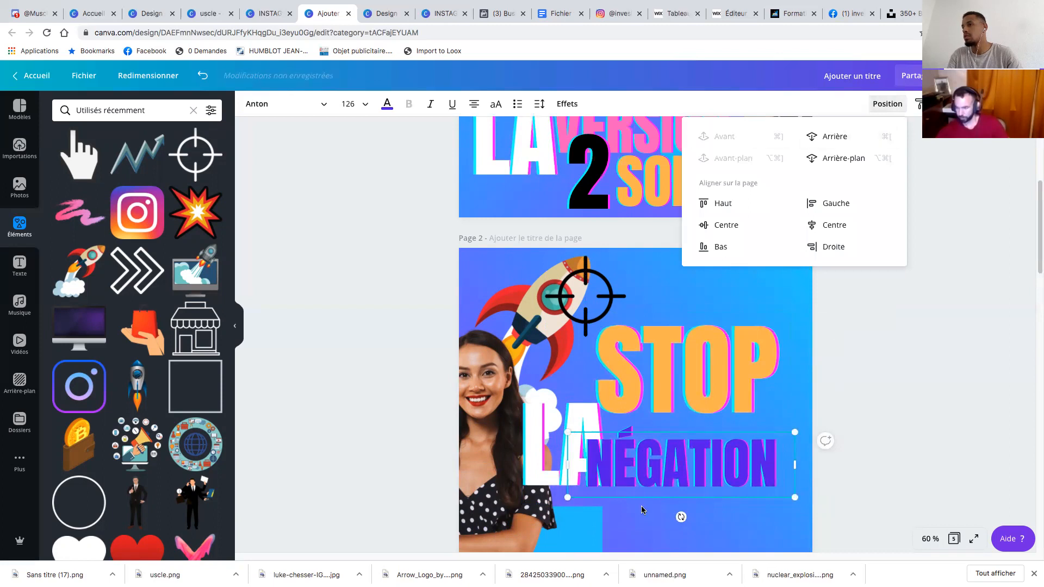
Shift STOP, LA and NÉGATION up and right on page 2, with LA overlapping the lower part of STOP's first letter
{"action": "mouse_move", "coordinate": [592, 433]}
{"action": "left_mouse_down"}
{"action": "mouse_move", "coordinate": [604, 442]}
{"action": "mouse_move", "coordinate": [570, 453]}
{"action": "mouse_move", "coordinate": [569, 466]}
{"action": "mouse_move", "coordinate": [599, 425]}
{"action": "left_mouse_up"}
{"action": "left_click_drag", "start_coordinate": [693, 352], "coordinate": [685, 318]}
{"action": "double_click", "coordinate": [717, 333]}
{"action": "left_click", "coordinate": [727, 263]}
{"action": "left_click", "coordinate": [588, 412]}
{"action": "left_click_drag", "start_coordinate": [588, 412], "coordinate": [601, 370]}
{"action": "mouse_move", "coordinate": [699, 462]}
{"action": "left_mouse_down"}
{"action": "mouse_move", "coordinate": [707, 435]}
{"action": "mouse_move", "coordinate": [705, 448]}
{"action": "left_mouse_up"}
{"action": "left_click", "coordinate": [684, 500]}
{"action": "left_click", "coordinate": [690, 363]}
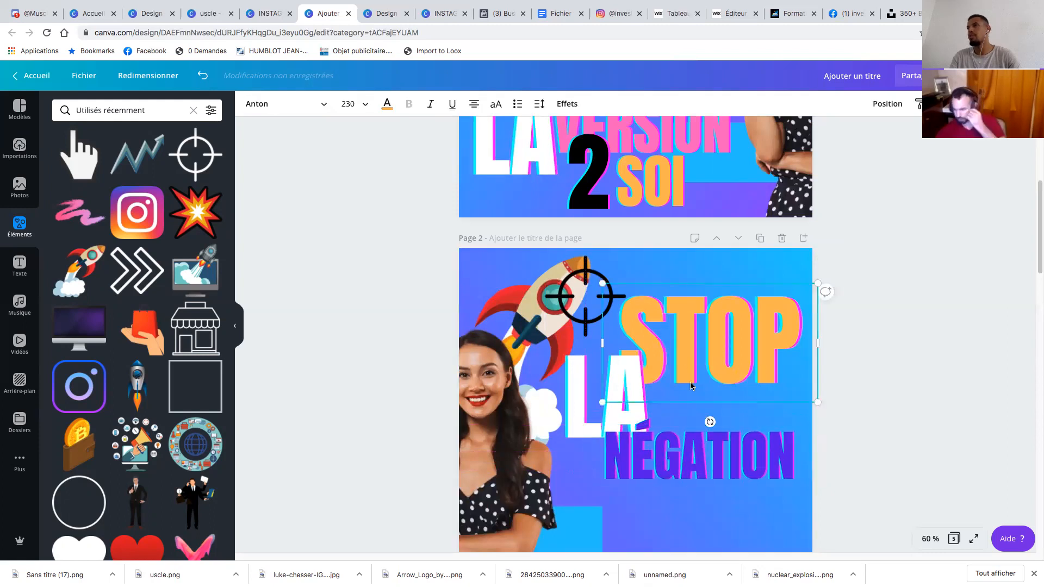
Nudge LA slightly left on page 2, reduce NÉGATION to size 110 and place it against the lower part of the A
{"action": "scroll", "coordinate": [680, 424], "scroll_direction": "down", "scroll_amount": 3}
{"action": "left_click_drag", "start_coordinate": [581, 348], "coordinate": [574, 363]}
{"action": "left_click", "coordinate": [772, 397]}
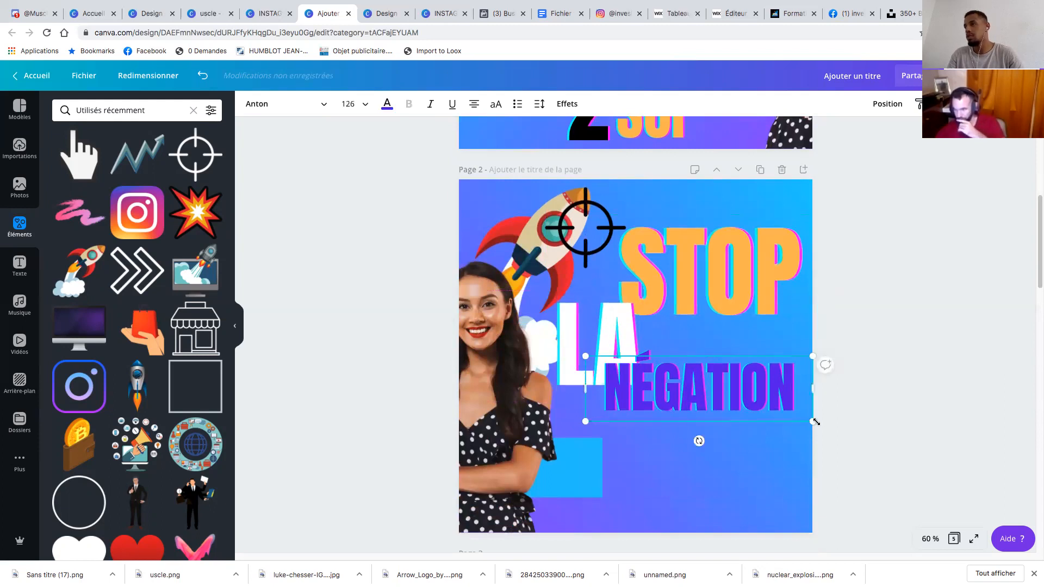
{"action": "left_click_drag", "start_coordinate": [755, 412], "coordinate": [756, 413]}
{"action": "left_click_drag", "start_coordinate": [680, 380], "coordinate": [719, 370]}
{"action": "left_click_drag", "start_coordinate": [796, 344], "coordinate": [816, 313]}
{"action": "left_click_drag", "start_coordinate": [727, 360], "coordinate": [714, 372]}
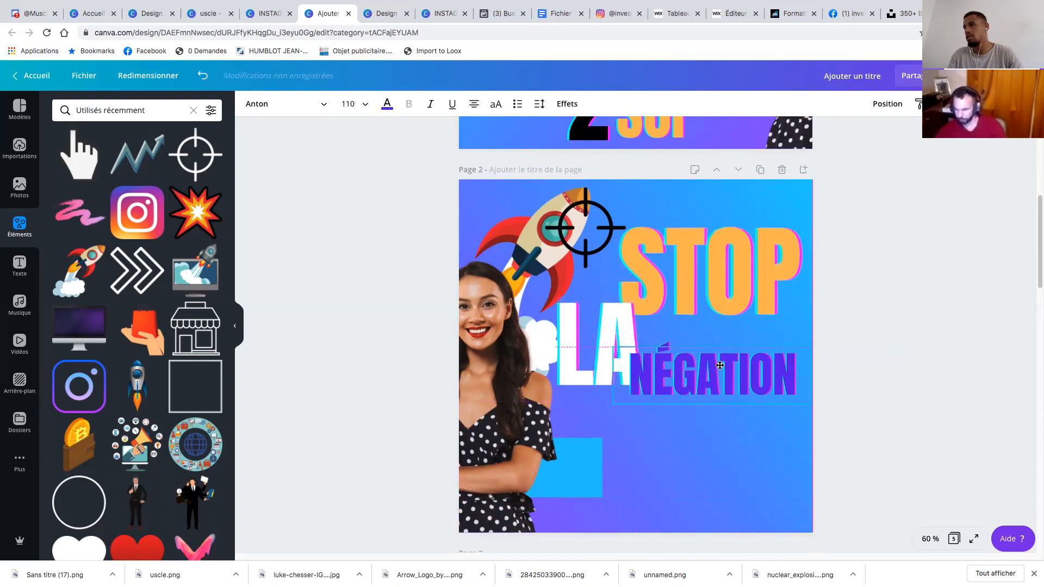
Lower STOP to sit just above NÉGATION, and enlarge LA to size 247 toward the lower left
{"action": "left_click", "coordinate": [680, 442]}
{"action": "left_click_drag", "start_coordinate": [694, 286], "coordinate": [695, 298]}
{"action": "left_click", "coordinate": [651, 467]}
{"action": "left_click", "coordinate": [565, 378]}
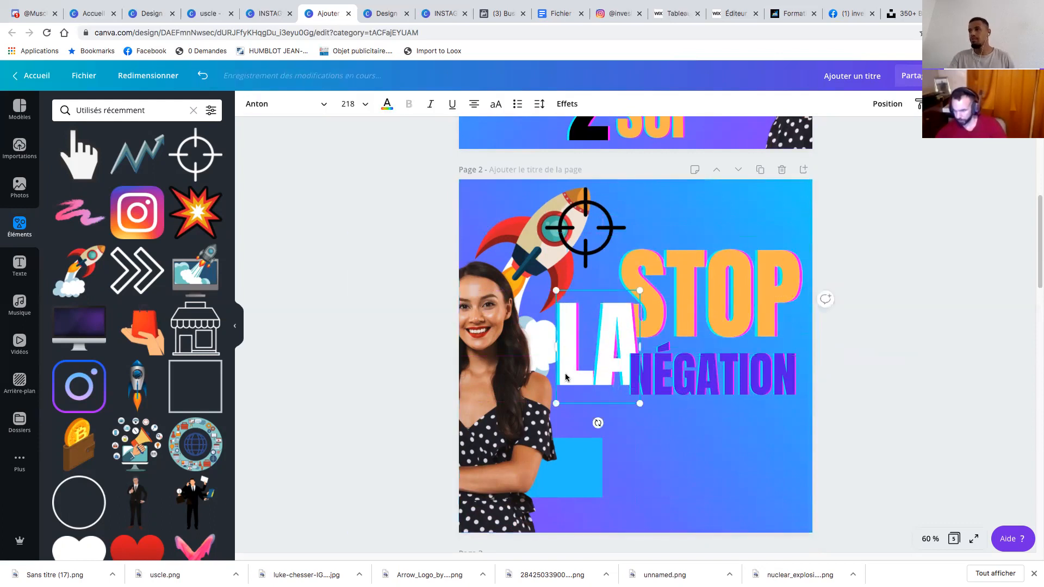
{"action": "left_click_drag", "start_coordinate": [557, 405], "coordinate": [545, 419]}
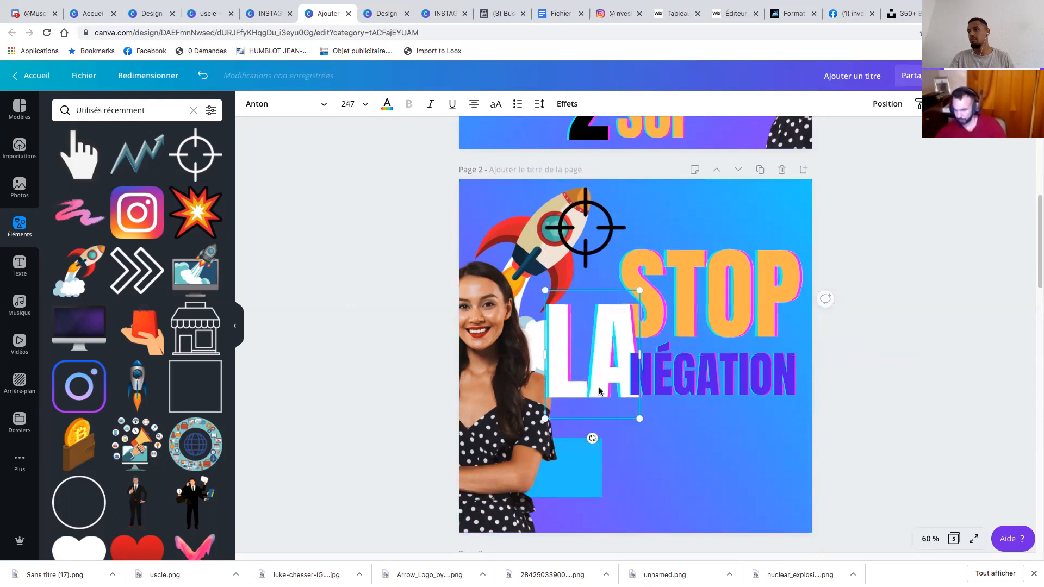
{"action": "left_click", "coordinate": [723, 433]}
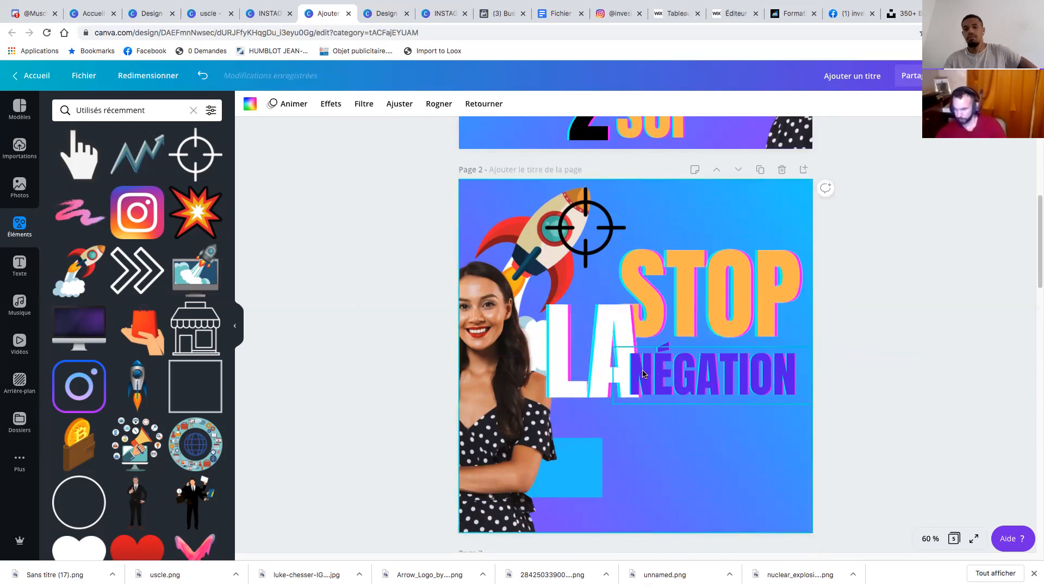
Move STOP across page 2's right edge so only its letters ST remain on the page
{"action": "scroll", "coordinate": [645, 373], "scroll_direction": "down", "scroll_amount": 1}
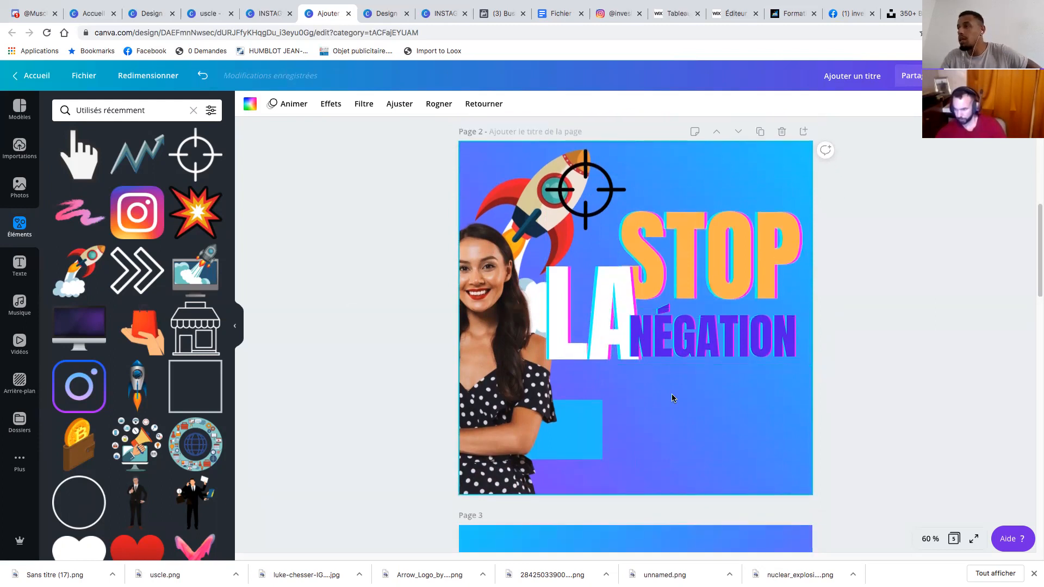
{"action": "scroll", "coordinate": [667, 404], "scroll_direction": "up", "scroll_amount": 5}
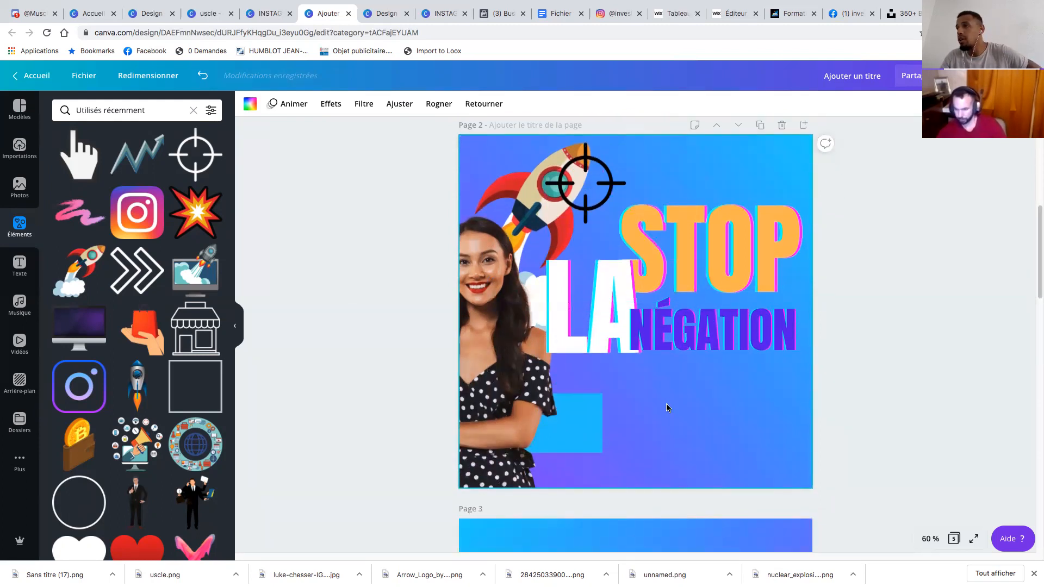
{"action": "scroll", "coordinate": [667, 404], "scroll_direction": "down", "scroll_amount": 7}
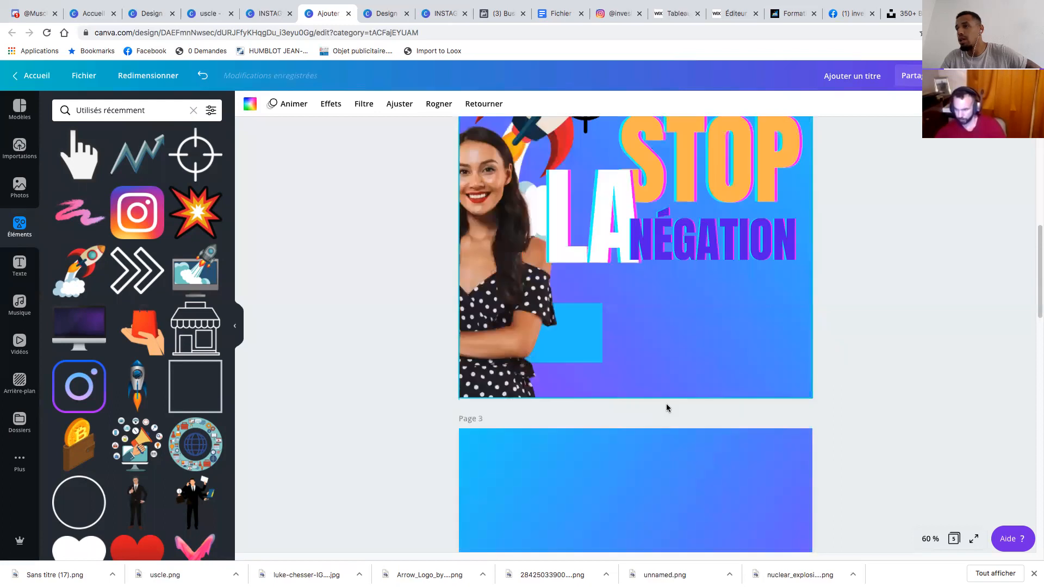
{"action": "scroll", "coordinate": [668, 402], "scroll_direction": "up", "scroll_amount": 2}
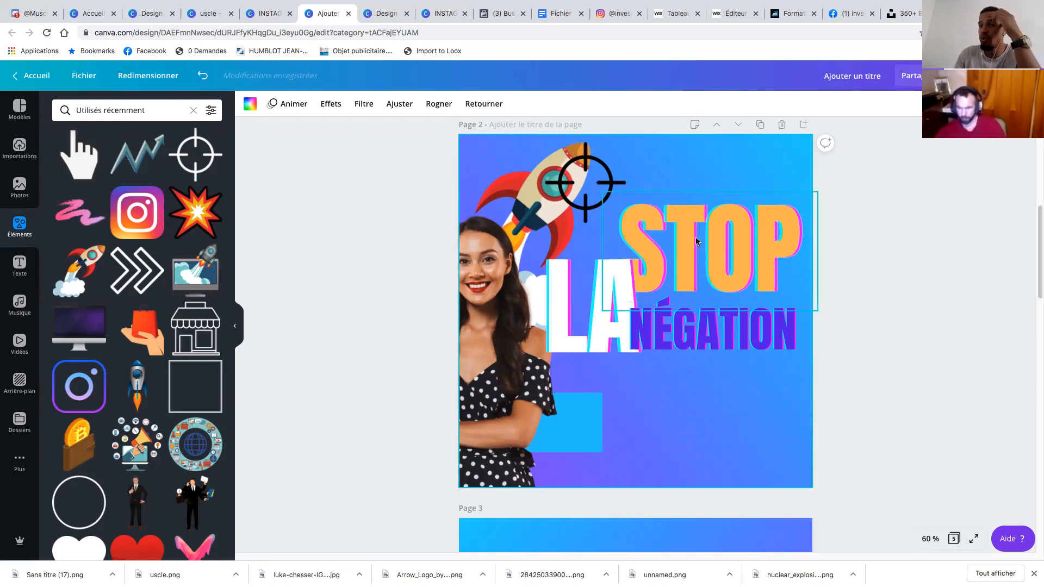
{"action": "left_click_drag", "start_coordinate": [697, 242], "coordinate": [806, 216]}
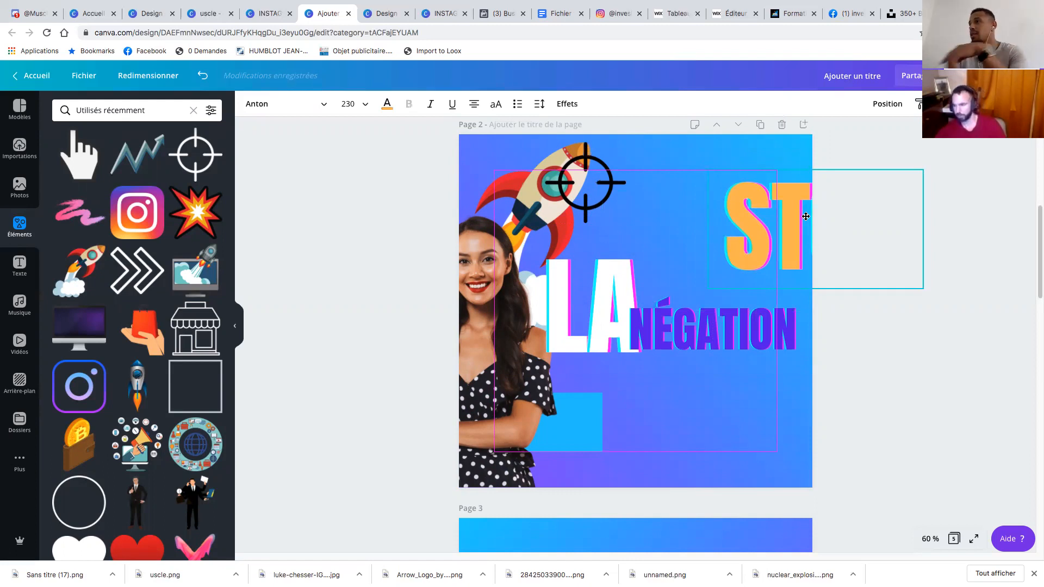
{"action": "left_click_drag", "start_coordinate": [806, 216], "coordinate": [786, 235]}
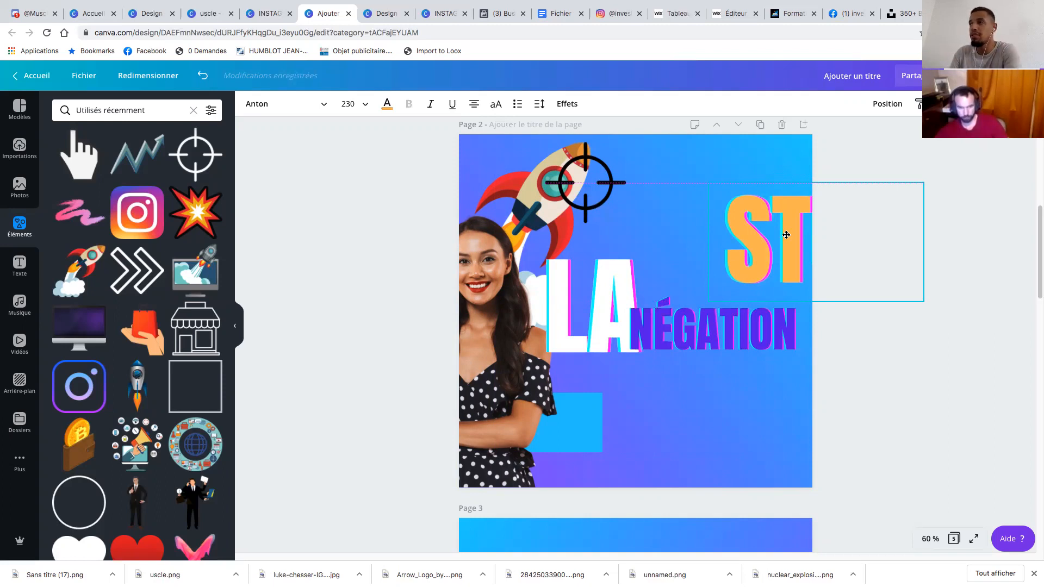
Fine-tune STOP slightly up and left so a sliver of the O also shows at page 2's right edge
{"action": "scroll", "coordinate": [622, 352], "scroll_direction": "down", "scroll_amount": 5}
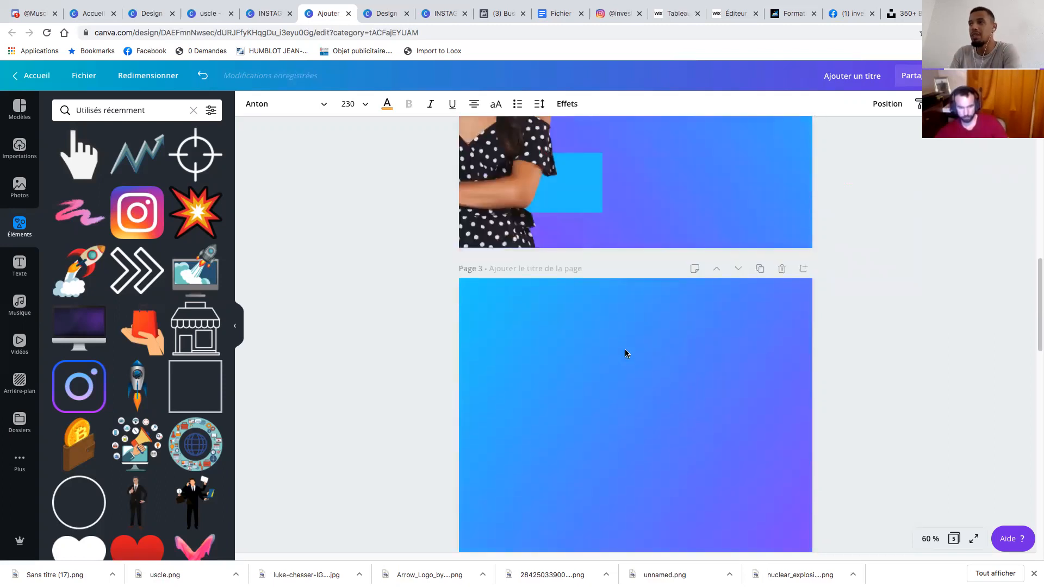
{"action": "scroll", "coordinate": [602, 351], "scroll_direction": "up", "scroll_amount": 10}
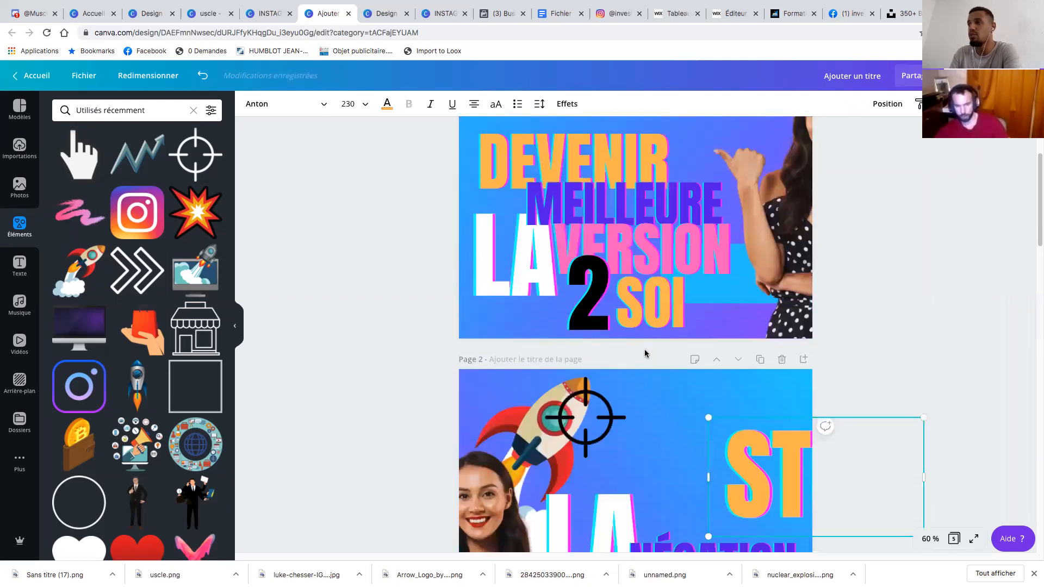
{"action": "scroll", "coordinate": [645, 352], "scroll_direction": "down", "scroll_amount": 3}
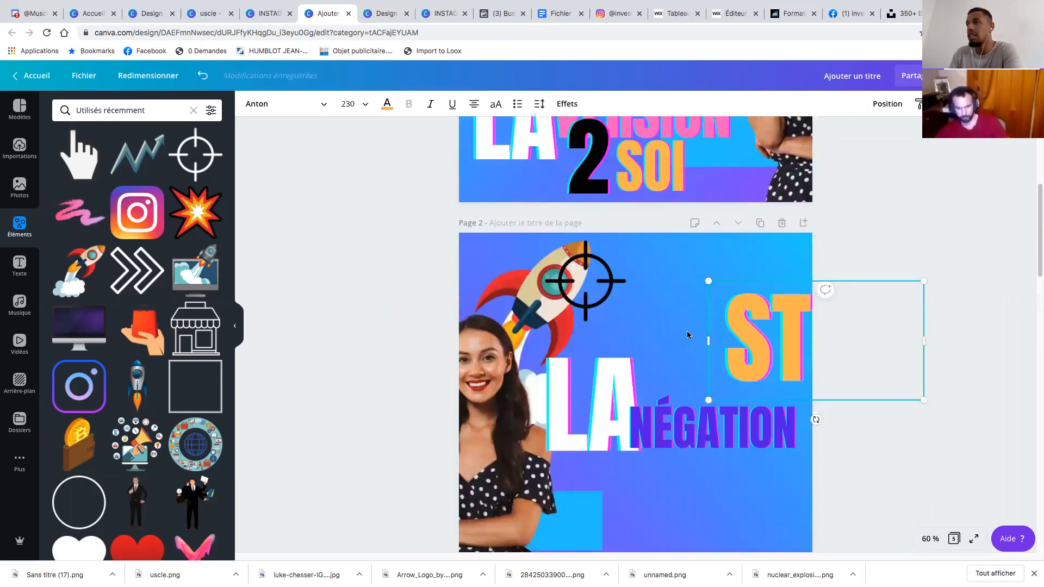
{"action": "scroll", "coordinate": [673, 335], "scroll_direction": "down", "scroll_amount": 1}
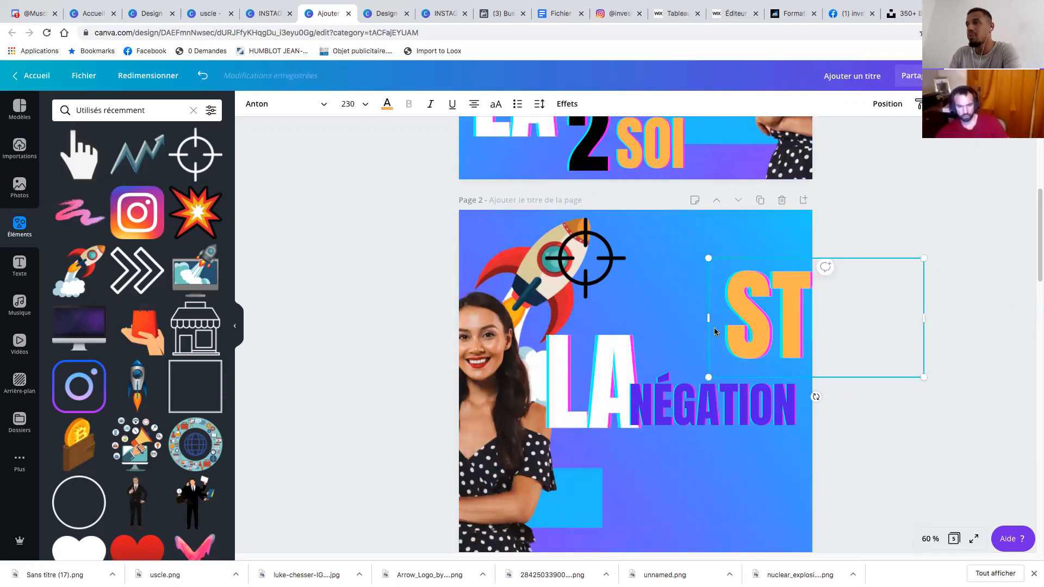
{"action": "left_click_drag", "start_coordinate": [775, 323], "coordinate": [773, 311]}
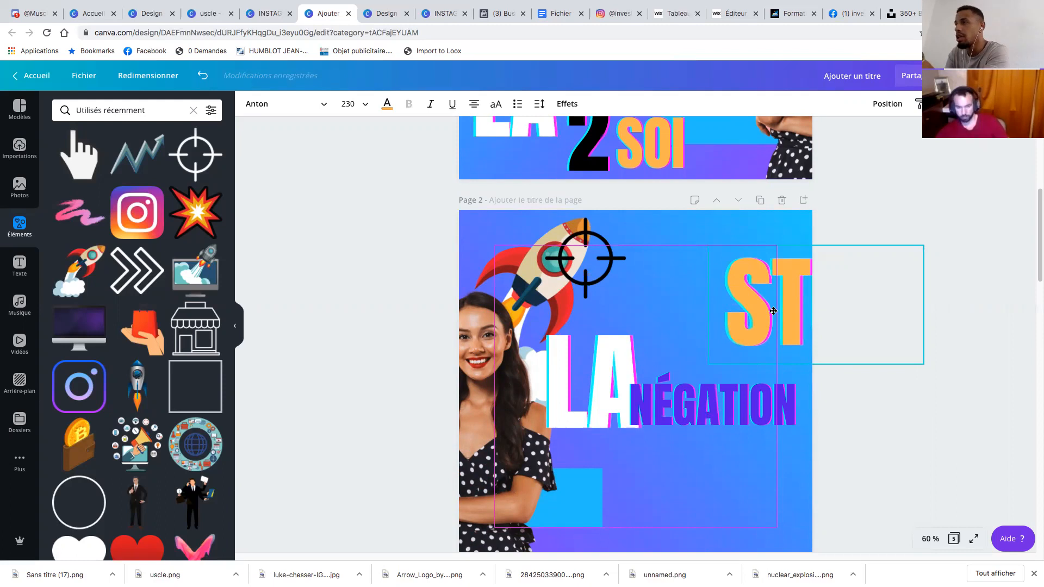
{"action": "left_click_drag", "start_coordinate": [773, 311], "coordinate": [774, 311]}
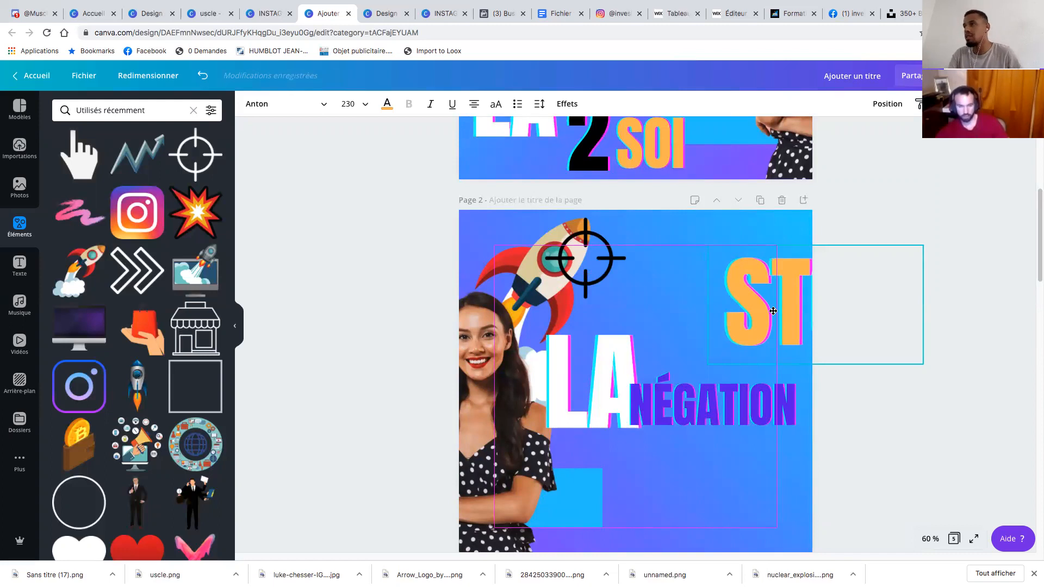
{"action": "left_click_drag", "start_coordinate": [773, 311], "coordinate": [770, 311]}
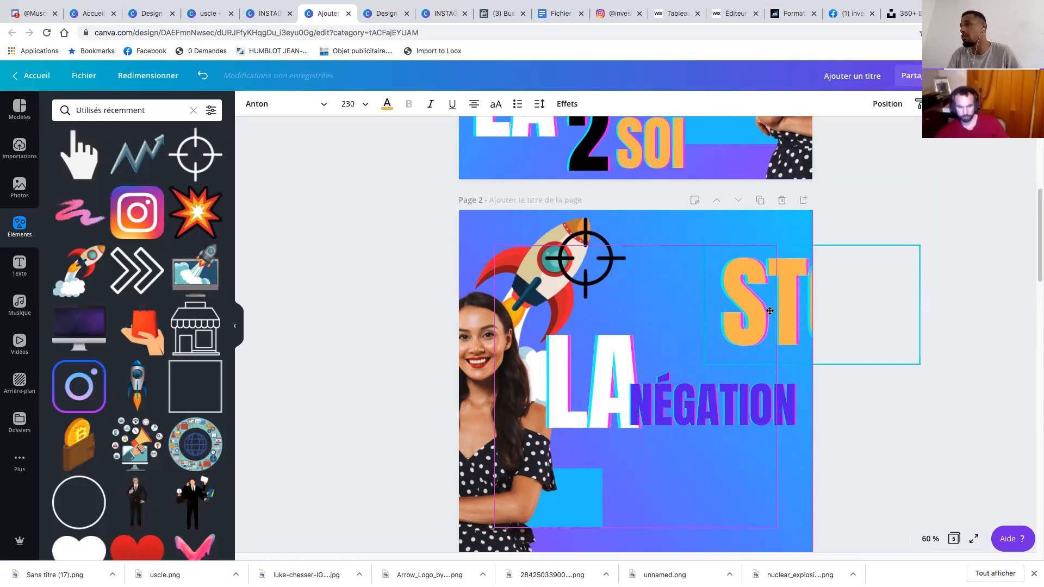
{"action": "left_click_drag", "start_coordinate": [770, 311], "coordinate": [769, 309]}
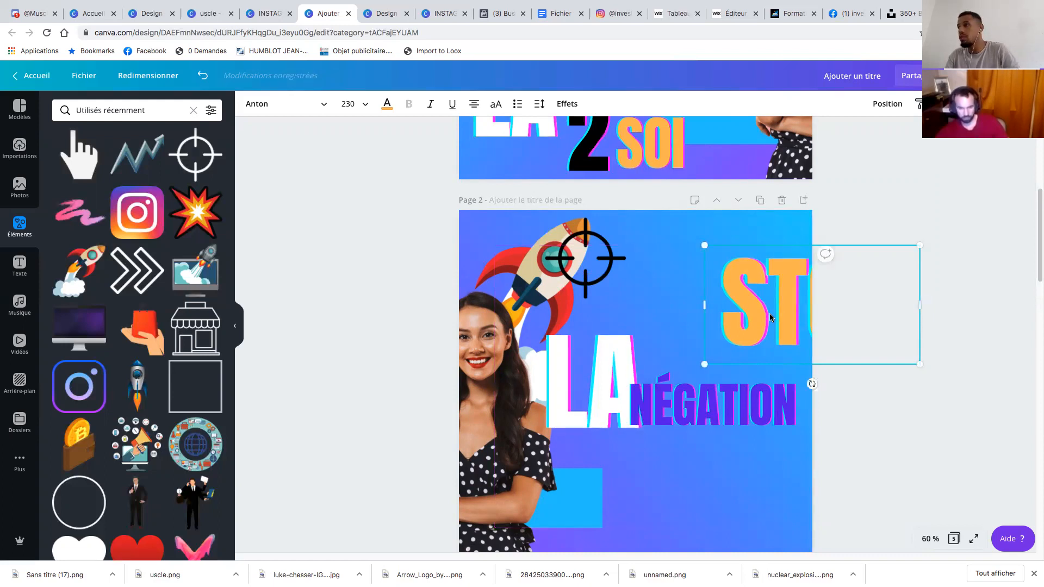
{"action": "left_click_drag", "start_coordinate": [766, 303], "coordinate": [768, 302]}
Paste a copy of STOP onto page 3 and shift it past the left edge so only OP remains on the page
{"action": "scroll", "coordinate": [512, 422], "scroll_direction": "down", "scroll_amount": 9}
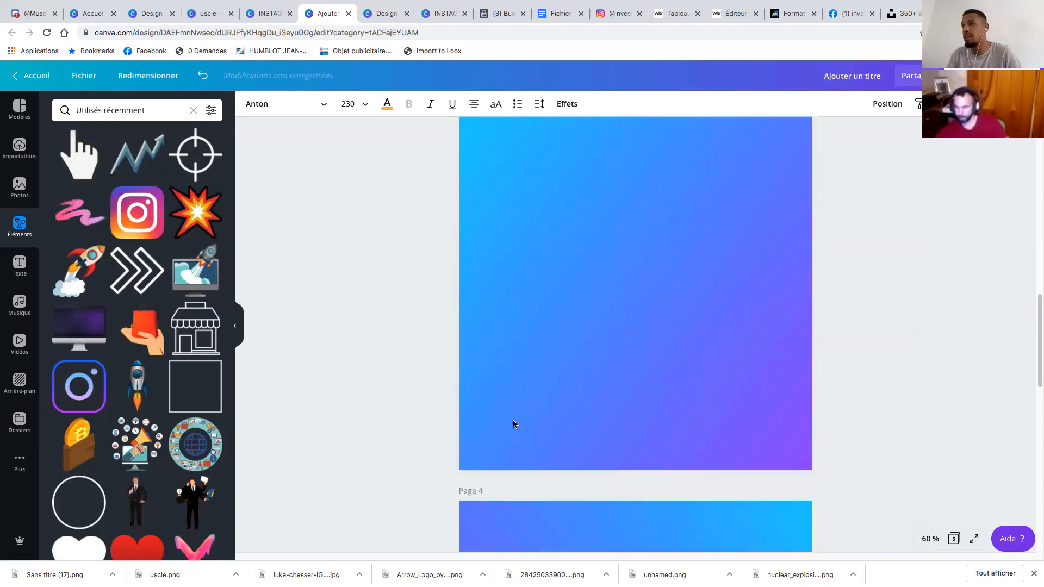
{"action": "scroll", "coordinate": [543, 257], "scroll_direction": "up", "scroll_amount": 4}
{"action": "left_click", "coordinate": [547, 393]}
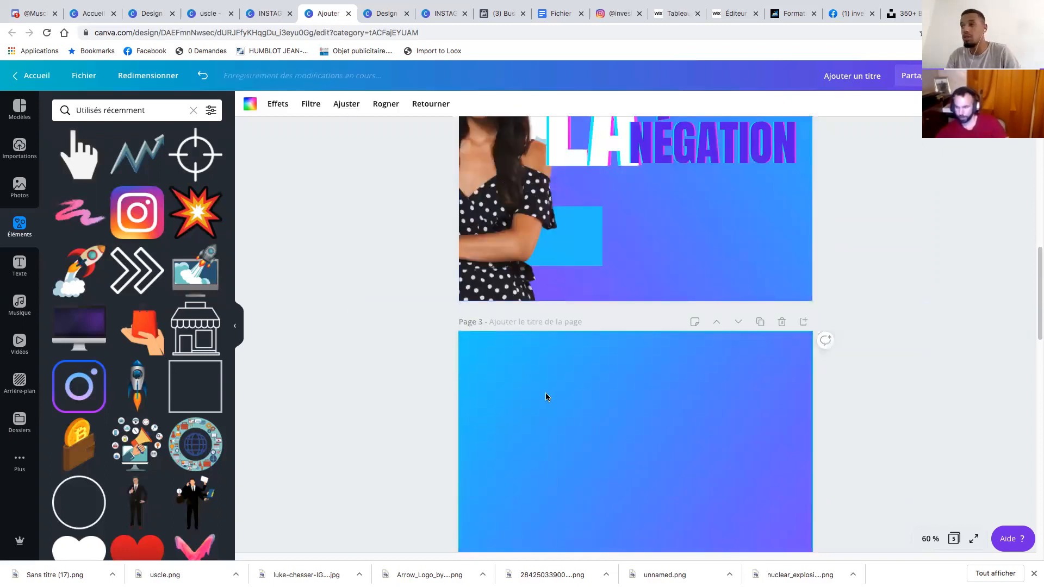
{"action": "key", "text": "ctrl+v"}
{"action": "left_click_drag", "start_coordinate": [728, 419], "coordinate": [473, 418]}
{"action": "left_click_drag", "start_coordinate": [547, 415], "coordinate": [460, 415]}
{"action": "left_click", "coordinate": [621, 423]}
Move LA and NÉGATION right on page 2, with LA overlapping the S of STOP and NÉGATION running off the right edge after NÉGA
{"action": "scroll", "coordinate": [694, 429], "scroll_direction": "up", "scroll_amount": 7}
{"action": "scroll", "coordinate": [693, 429], "scroll_direction": "down", "scroll_amount": 6}
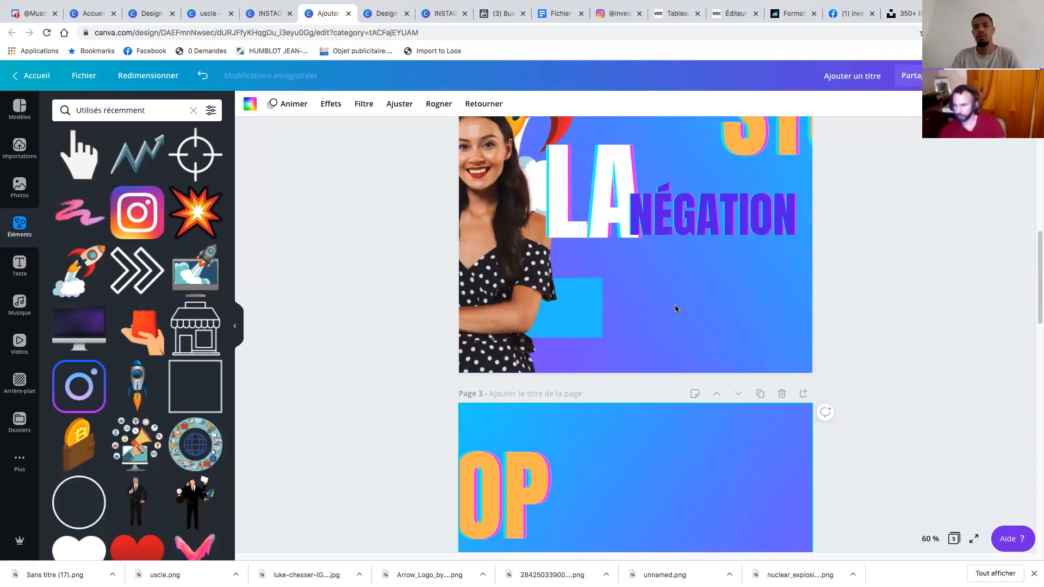
{"action": "scroll", "coordinate": [675, 308], "scroll_direction": "up", "scroll_amount": 3}
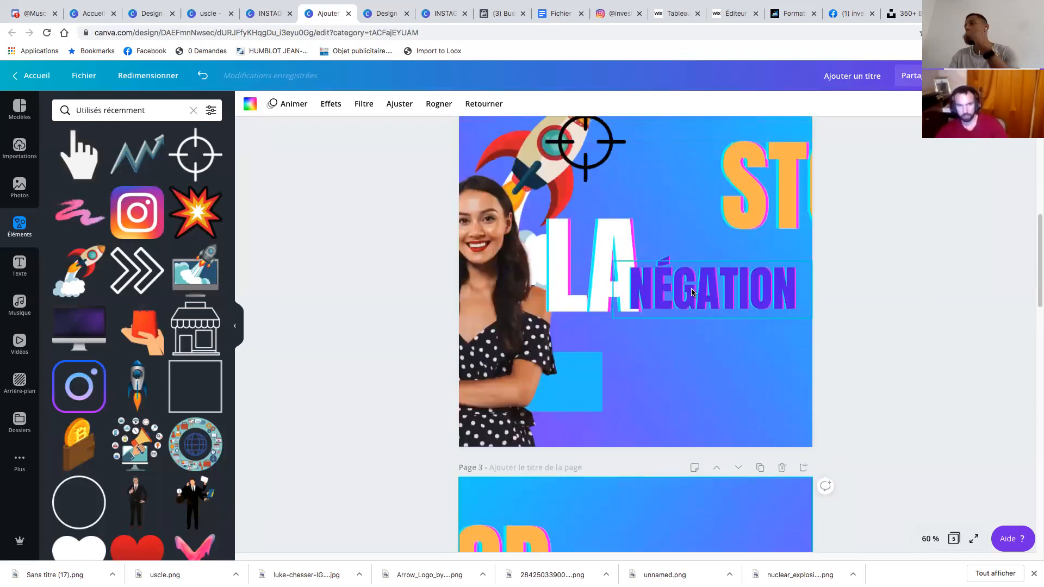
{"action": "left_click", "coordinate": [687, 294]}
{"action": "left_click_drag", "start_coordinate": [688, 295], "coordinate": [649, 320]}
{"action": "left_click_drag", "start_coordinate": [770, 315], "coordinate": [742, 316]}
{"action": "left_click_drag", "start_coordinate": [659, 319], "coordinate": [772, 306]}
{"action": "left_click_drag", "start_coordinate": [604, 275], "coordinate": [713, 268]}
{"action": "left_click_drag", "start_coordinate": [785, 313], "coordinate": [787, 303]}
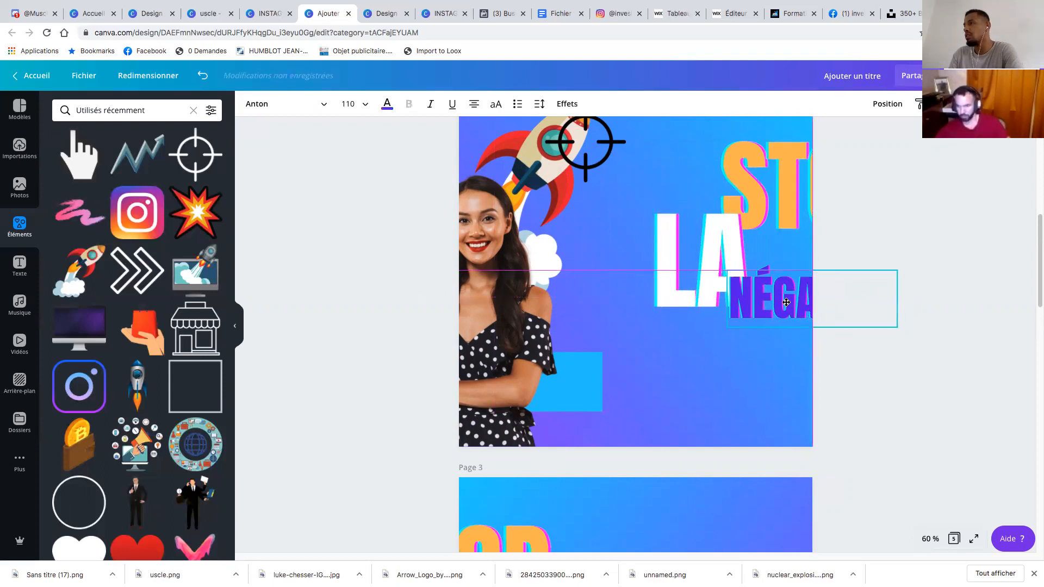
{"action": "left_click_drag", "start_coordinate": [703, 253], "coordinate": [698, 253]}
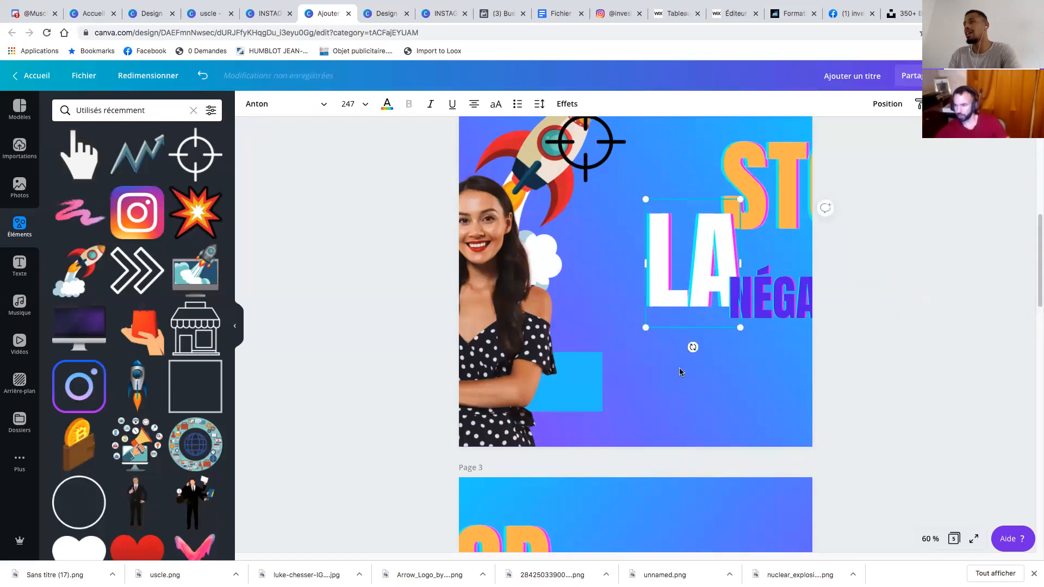
{"action": "left_click", "coordinate": [680, 370]}
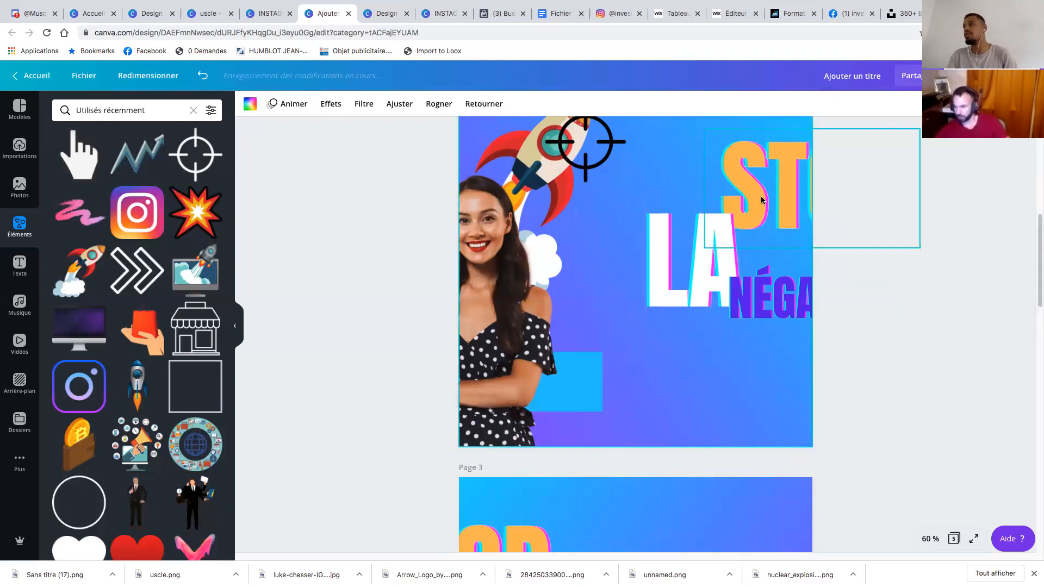
Try enlarging page 2's STOP text to size 262 toward the lower left, and undo the resize
{"action": "left_click", "coordinate": [718, 218]}
{"action": "left_click_drag", "start_coordinate": [700, 250], "coordinate": [674, 285]}
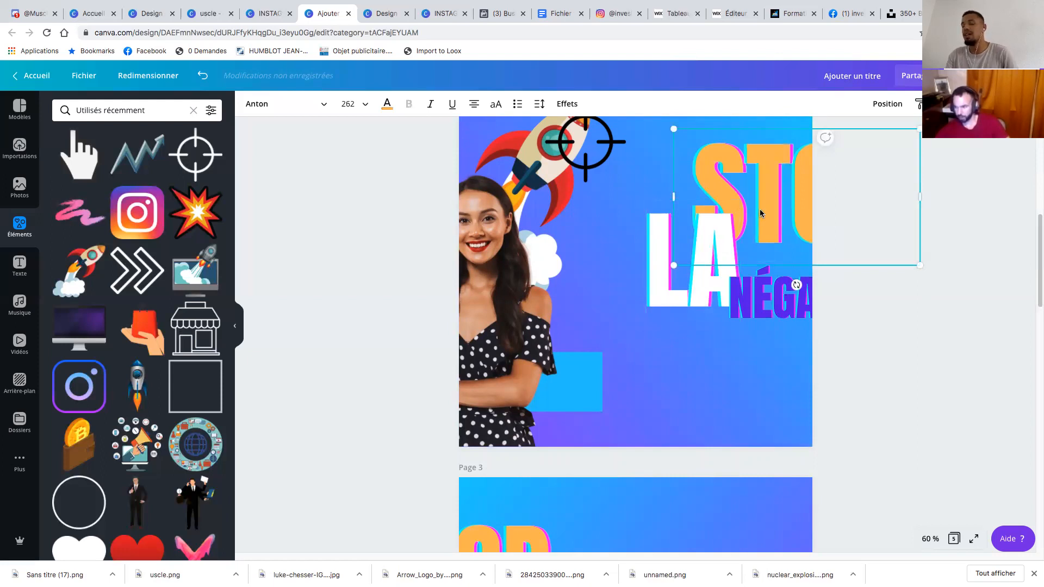
{"action": "key", "text": "ctrl+z"}
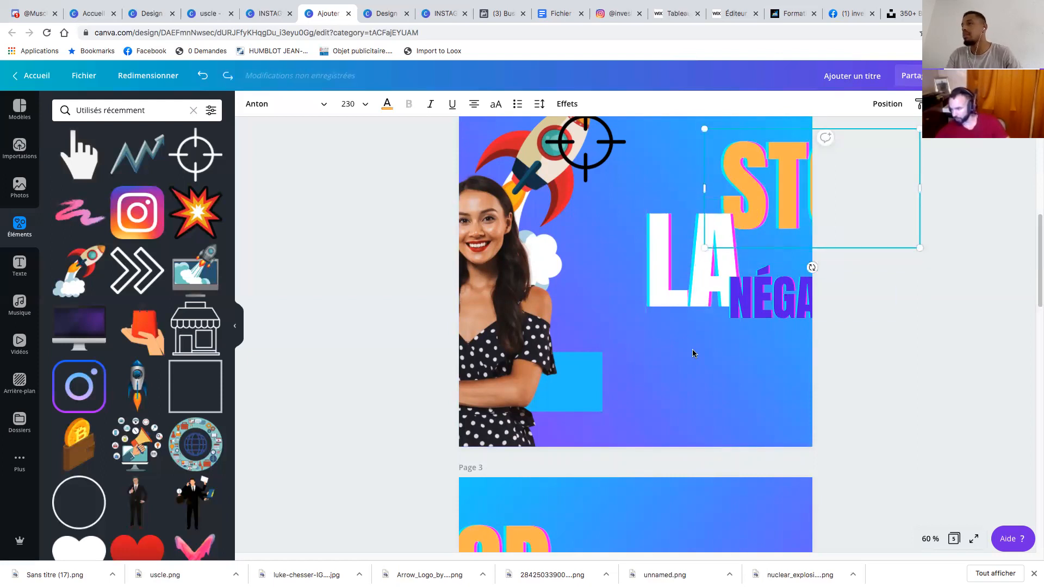
Move NÉGATION straight up on page 2, closer beneath STOP and still against the A of LA
{"action": "left_click", "coordinate": [715, 265]}
{"action": "left_click_drag", "start_coordinate": [782, 285], "coordinate": [783, 266]}
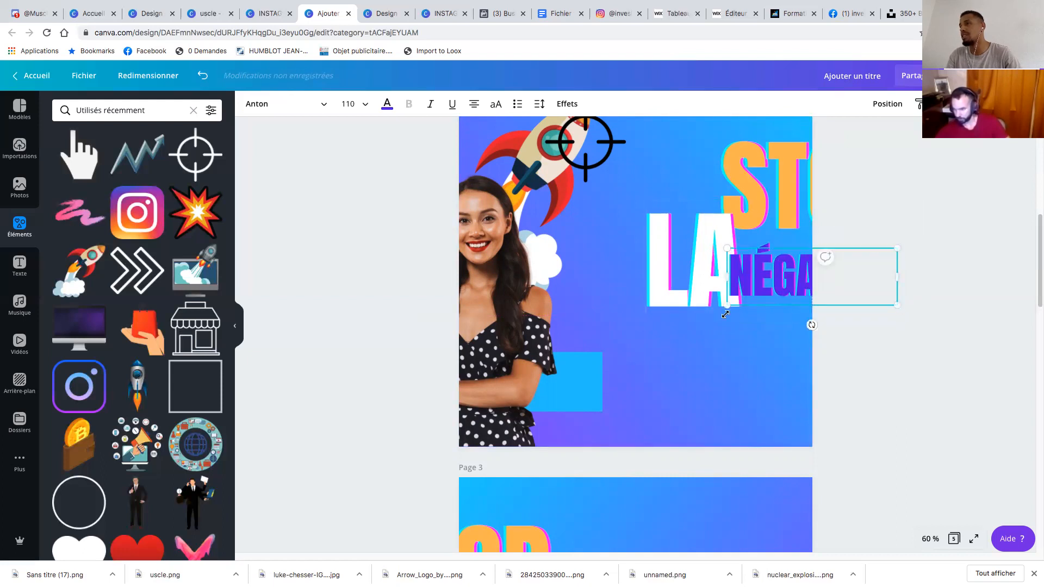
{"action": "left_click", "coordinate": [689, 353]}
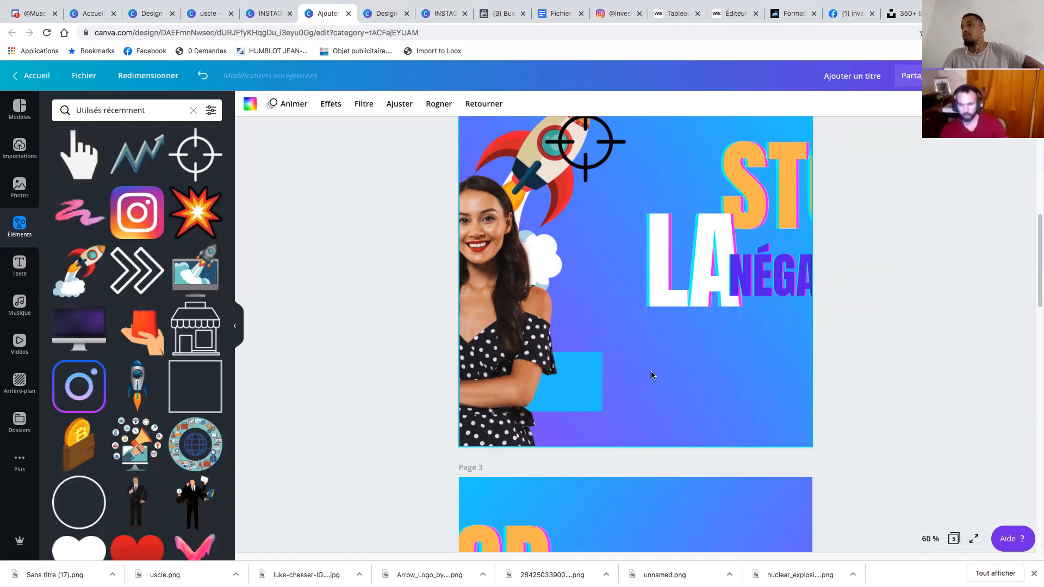
Undo a small diagonal shift of NÉGATION and lower it until its text box lines up with the bottom of LA's box
{"action": "scroll", "coordinate": [646, 374], "scroll_direction": "up", "scroll_amount": 3}
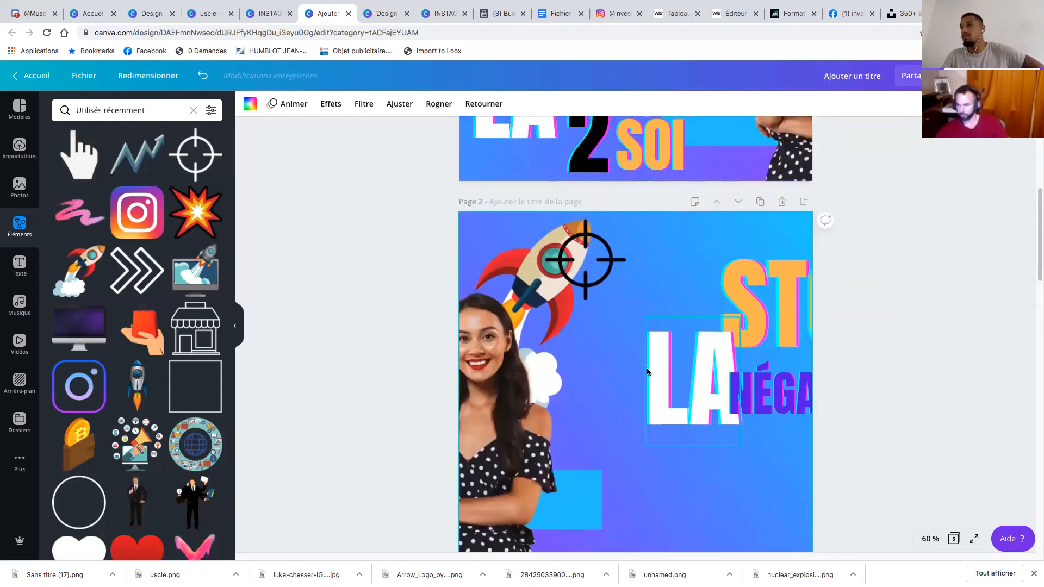
{"action": "scroll", "coordinate": [629, 345], "scroll_direction": "down", "scroll_amount": 5}
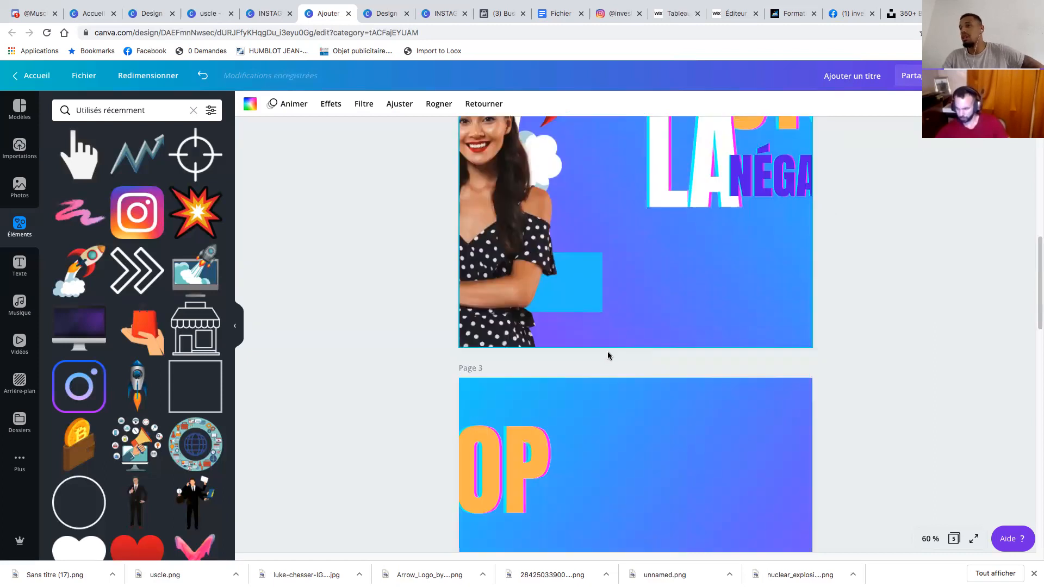
{"action": "scroll", "coordinate": [608, 352], "scroll_direction": "up", "scroll_amount": 2}
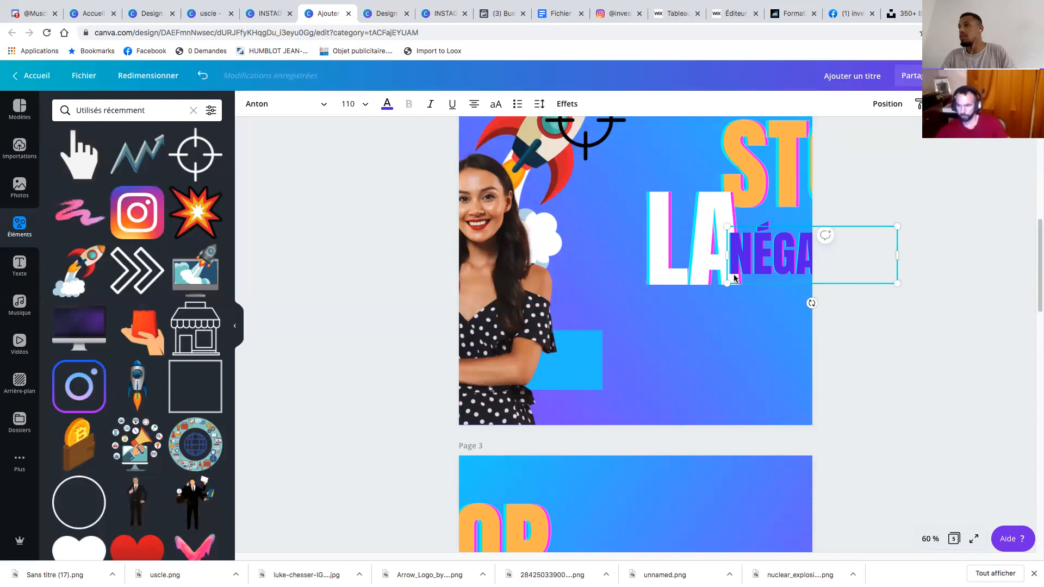
{"action": "left_click_drag", "start_coordinate": [736, 275], "coordinate": [742, 281]}
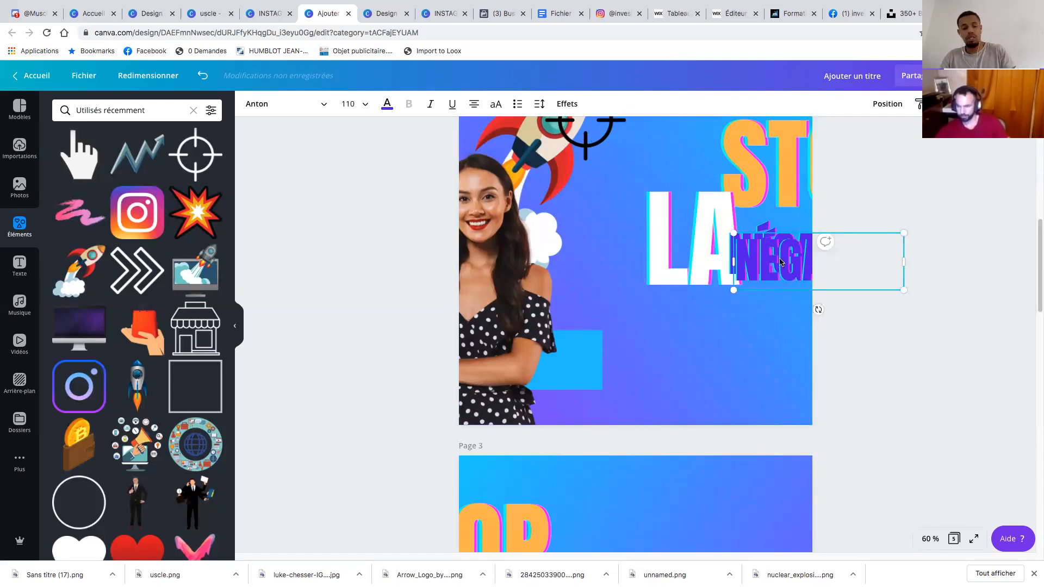
{"action": "key", "text": "ctrl+z"}
{"action": "left_click_drag", "start_coordinate": [799, 263], "coordinate": [789, 281]}
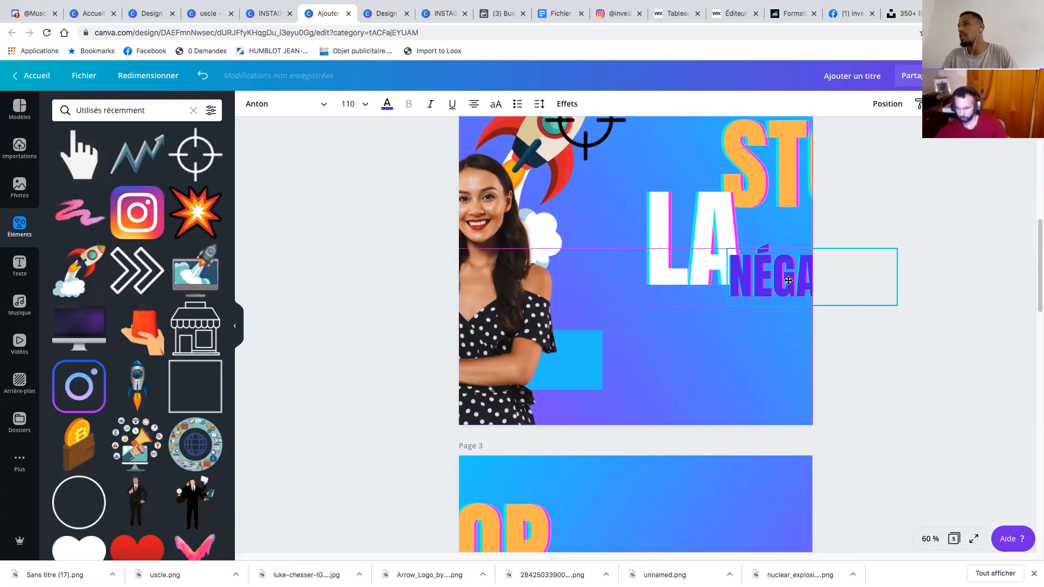
Raise NÉGATION on page 2 until it sits just beneath STOP, and paste a copy of it onto page 3
{"action": "left_click_drag", "start_coordinate": [788, 280], "coordinate": [790, 256]}
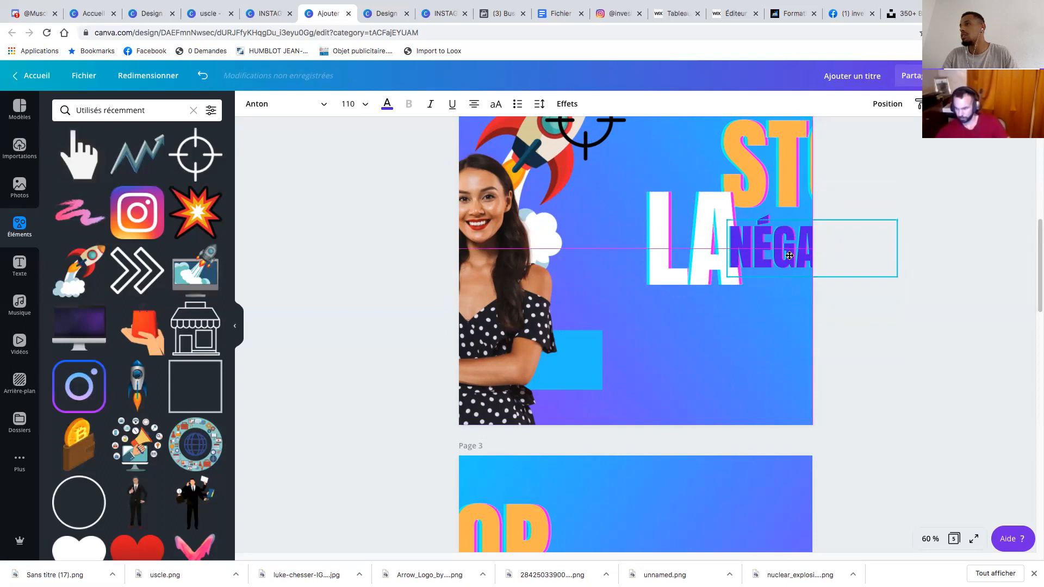
{"action": "left_click_drag", "start_coordinate": [790, 259], "coordinate": [790, 258]}
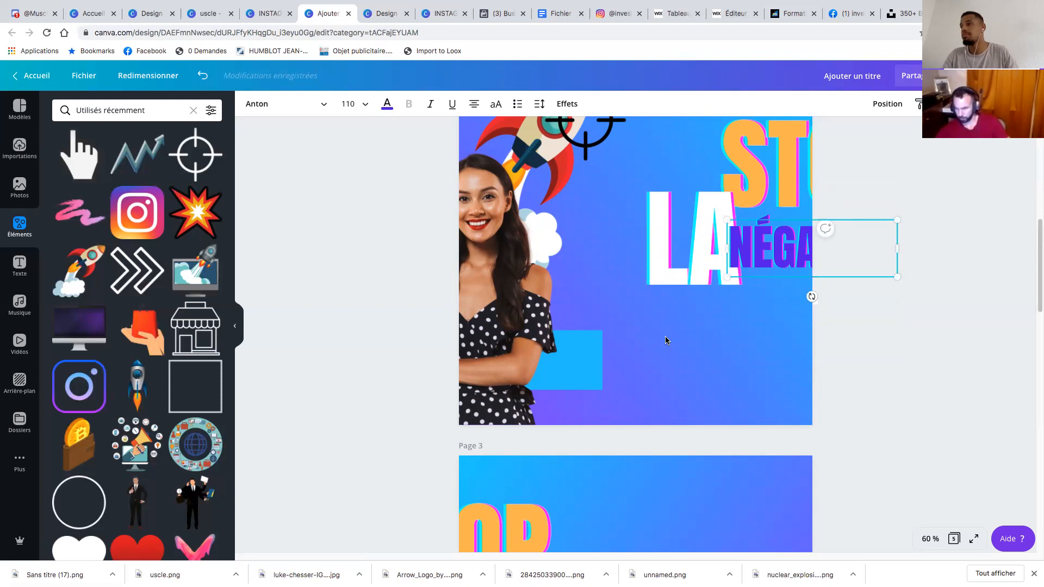
{"action": "scroll", "coordinate": [667, 341], "scroll_direction": "down", "scroll_amount": 4}
{"action": "left_click", "coordinate": [667, 364]}
{"action": "key", "text": "ctrl+v"}
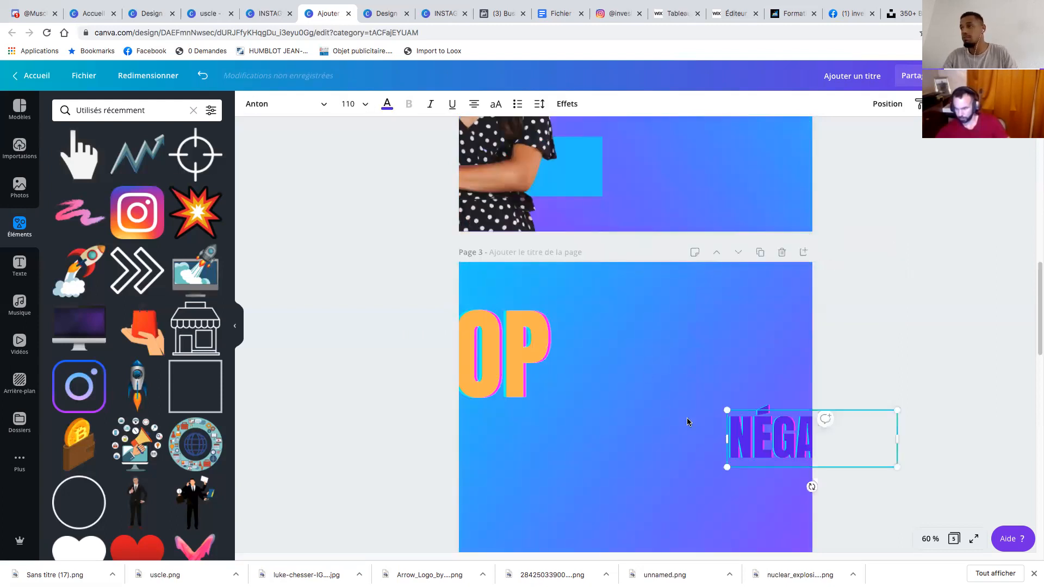
Move page 3's NÉGATION copy off the page's left edge beneath OP, leaving only the ending ATION showing
{"action": "scroll", "coordinate": [687, 419], "scroll_direction": "down", "scroll_amount": 2}
{"action": "left_click_drag", "start_coordinate": [765, 353], "coordinate": [527, 350]}
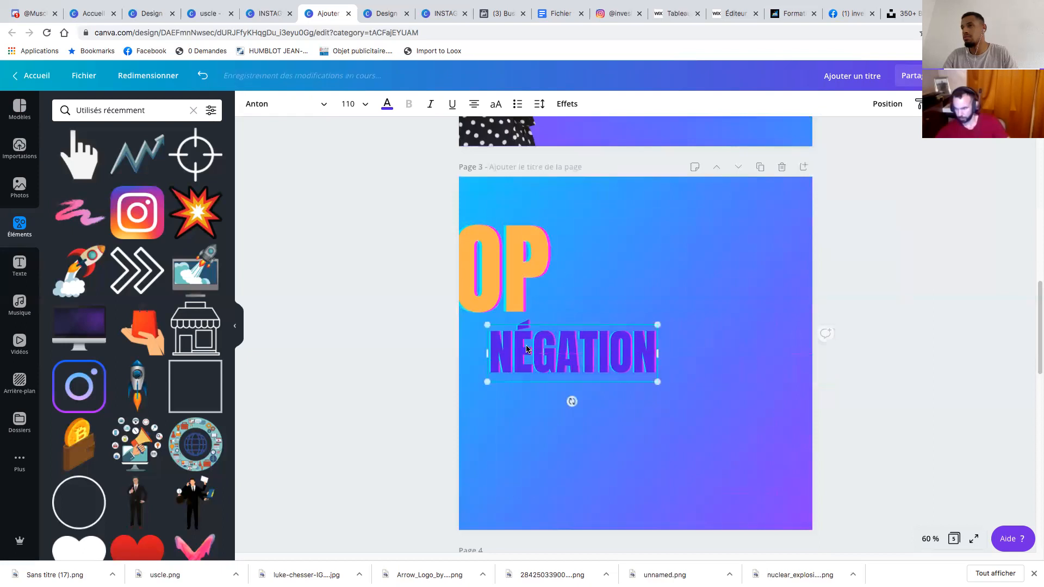
{"action": "left_click_drag", "start_coordinate": [599, 349], "coordinate": [486, 349]}
{"action": "left_click", "coordinate": [684, 308]}
Check how the STOP LA NÉGATION text continues from page 2 onto page 3
{"action": "scroll", "coordinate": [684, 309], "scroll_direction": "up", "scroll_amount": 5}
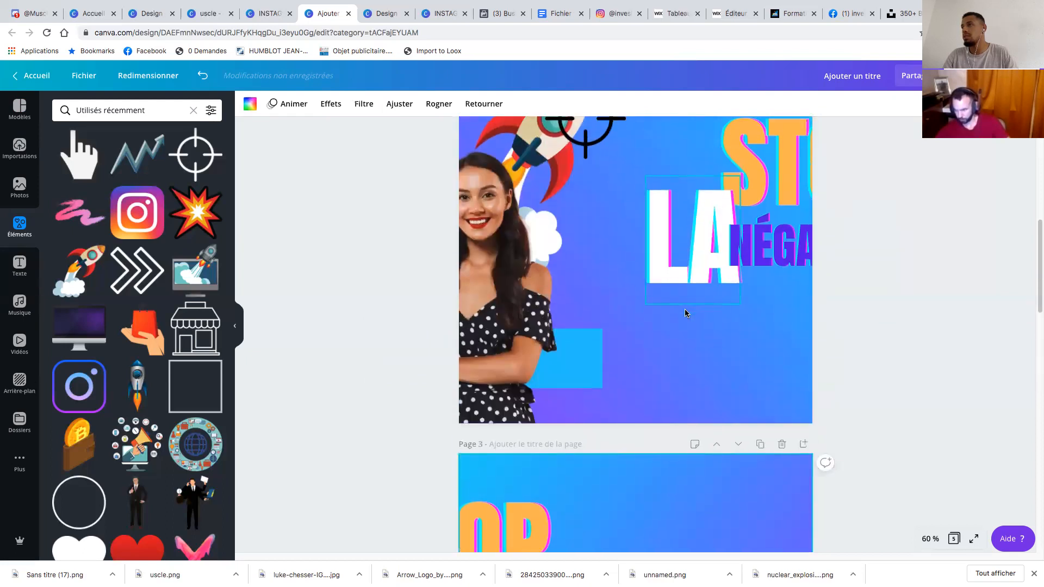
{"action": "scroll", "coordinate": [685, 309], "scroll_direction": "down", "scroll_amount": 4}
{"action": "scroll", "coordinate": [640, 352], "scroll_direction": "down", "scroll_amount": 2}
{"action": "scroll", "coordinate": [639, 352], "scroll_direction": "up", "scroll_amount": 10}
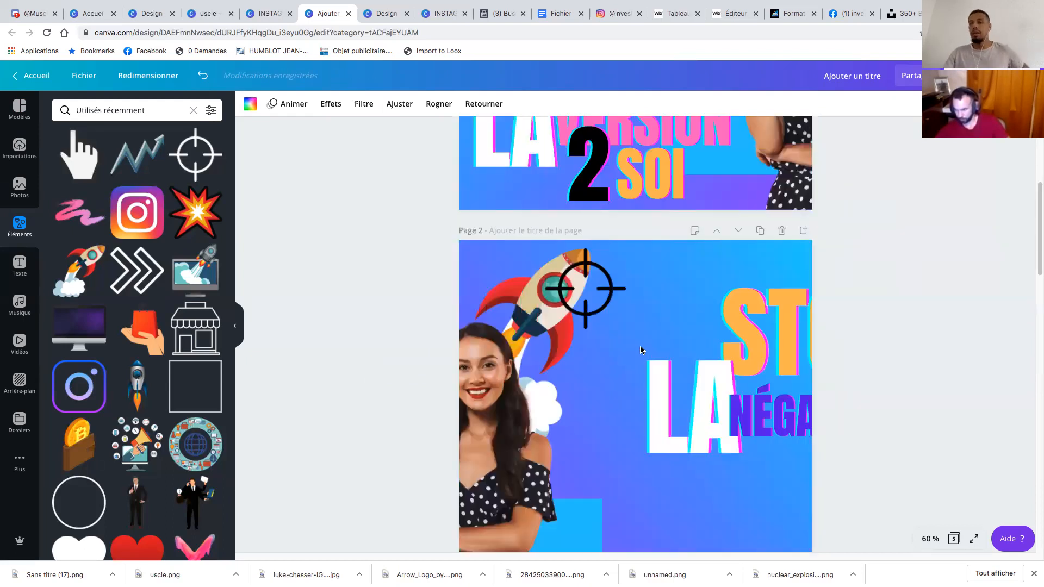
{"action": "scroll", "coordinate": [639, 466], "scroll_direction": "down", "scroll_amount": 3}
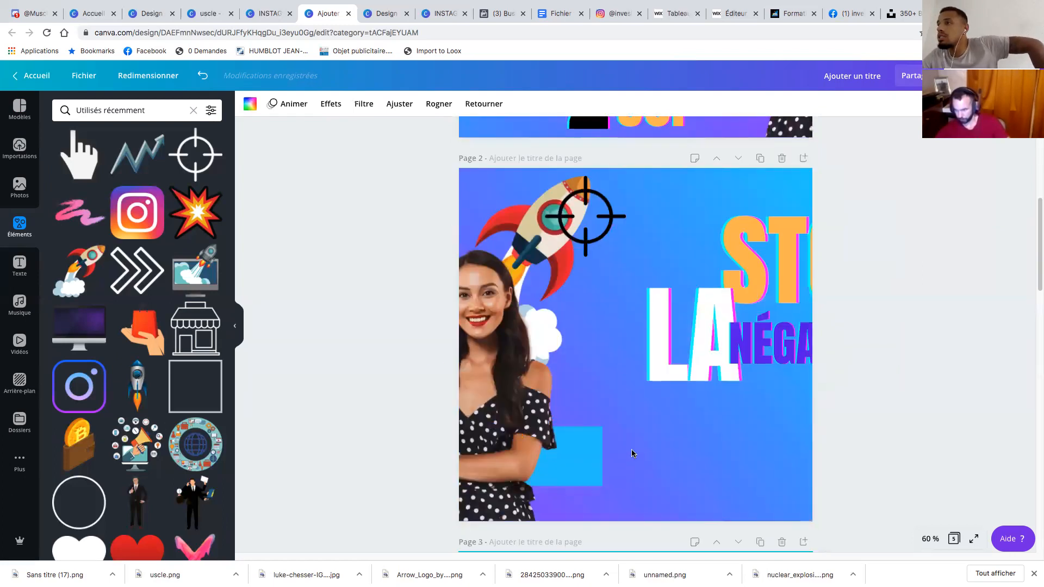
{"action": "scroll", "coordinate": [631, 459], "scroll_direction": "down", "scroll_amount": 1}
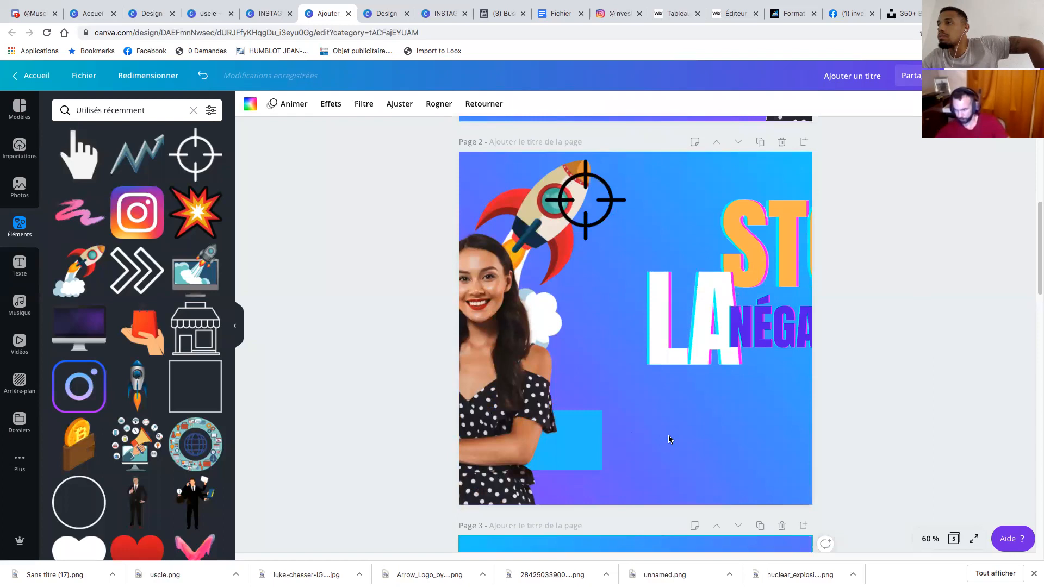
{"action": "scroll", "coordinate": [667, 436], "scroll_direction": "down", "scroll_amount": 1}
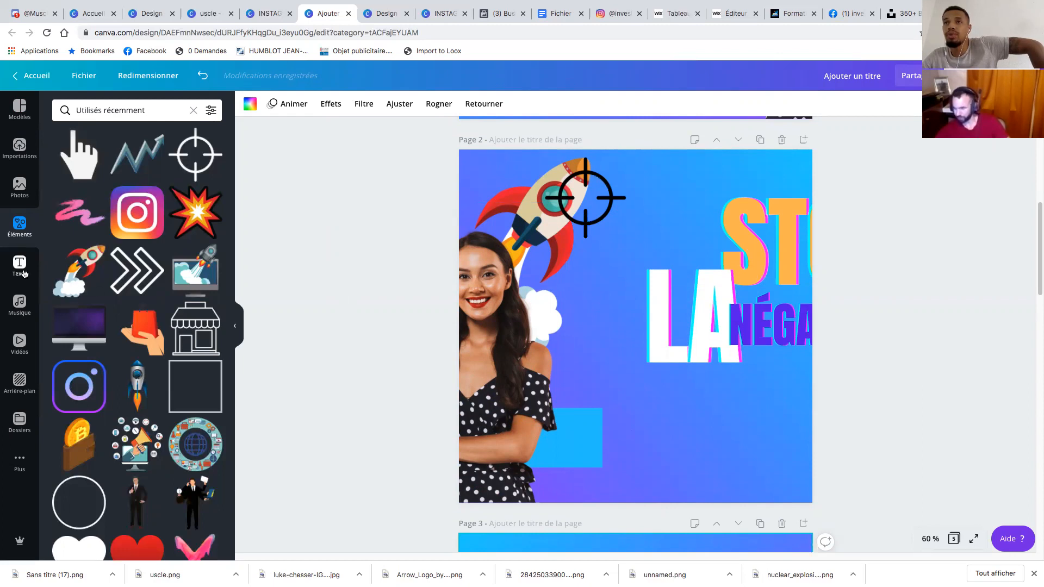
Search the photos for REGARD and add the cut-out man in a blue shirt with binoculars to page 2
{"action": "left_click", "coordinate": [20, 188]}
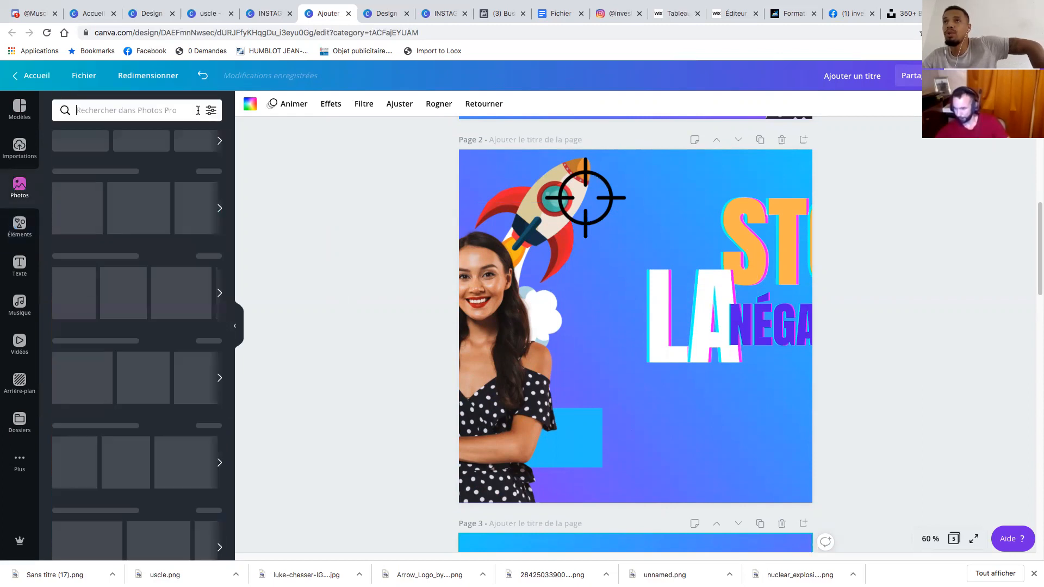
{"action": "type", "text": "REGARD"}
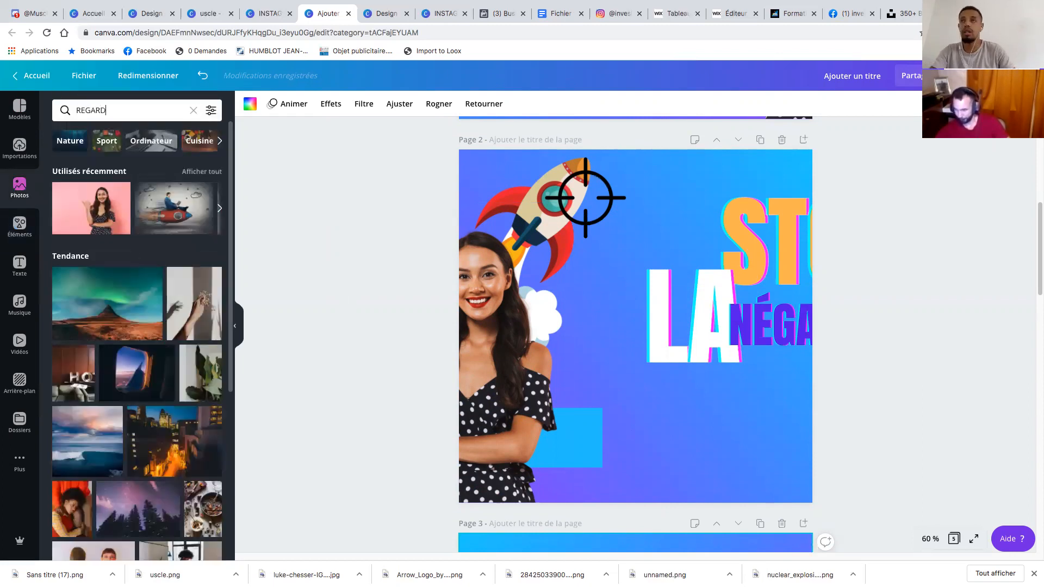
{"action": "key", "text": "Return"}
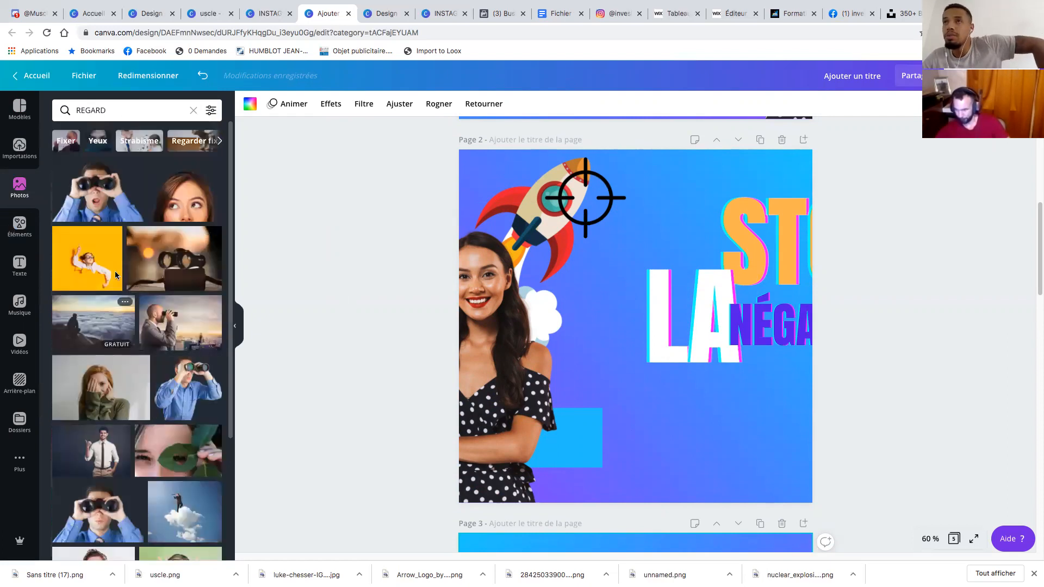
{"action": "left_click_drag", "start_coordinate": [98, 193], "coordinate": [625, 289]}
Shrink the binoculars photo and place it at page 2's lower-right corner, with half of the man running off the right edge
{"action": "left_click_drag", "start_coordinate": [654, 415], "coordinate": [627, 471]}
{"action": "left_click_drag", "start_coordinate": [826, 314], "coordinate": [744, 370]}
{"action": "left_click_drag", "start_coordinate": [638, 440], "coordinate": [798, 438]}
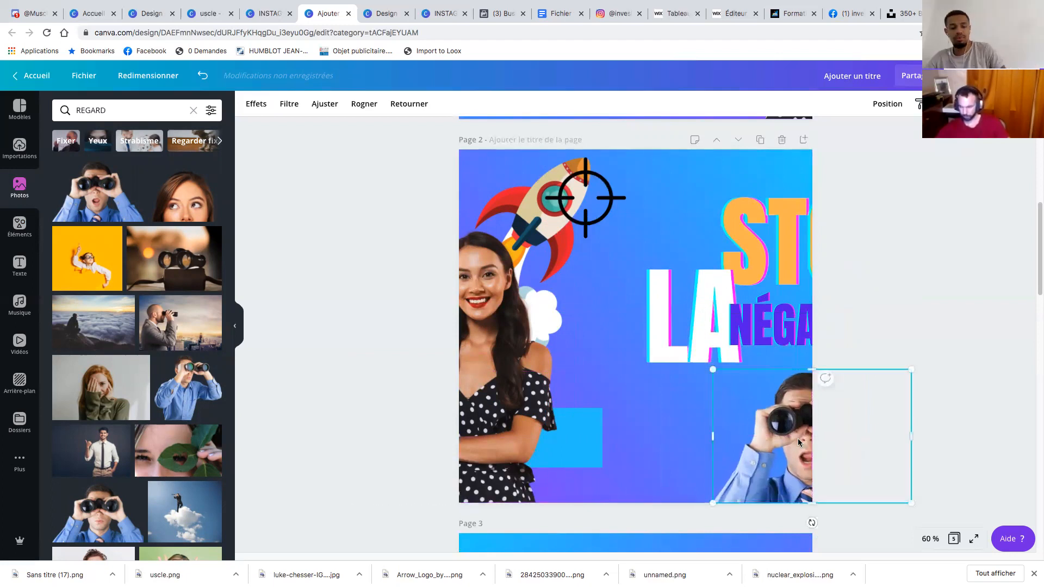
Paste the binoculars photo onto page 3 and move it off the lower-left edge so the man's other half continues from page 2
{"action": "scroll", "coordinate": [752, 477], "scroll_direction": "down", "scroll_amount": 3}
{"action": "scroll", "coordinate": [622, 485], "scroll_direction": "down", "scroll_amount": 3}
{"action": "left_click", "coordinate": [631, 432]}
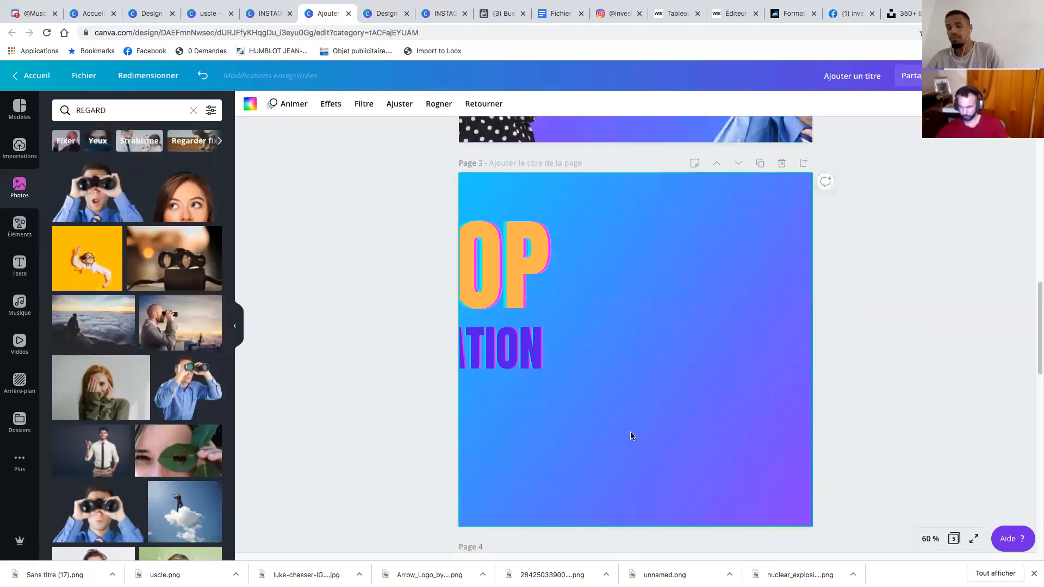
{"action": "key", "text": "ctrl+v"}
{"action": "left_click_drag", "start_coordinate": [788, 457], "coordinate": [514, 457]}
{"action": "left_click", "coordinate": [670, 455]}
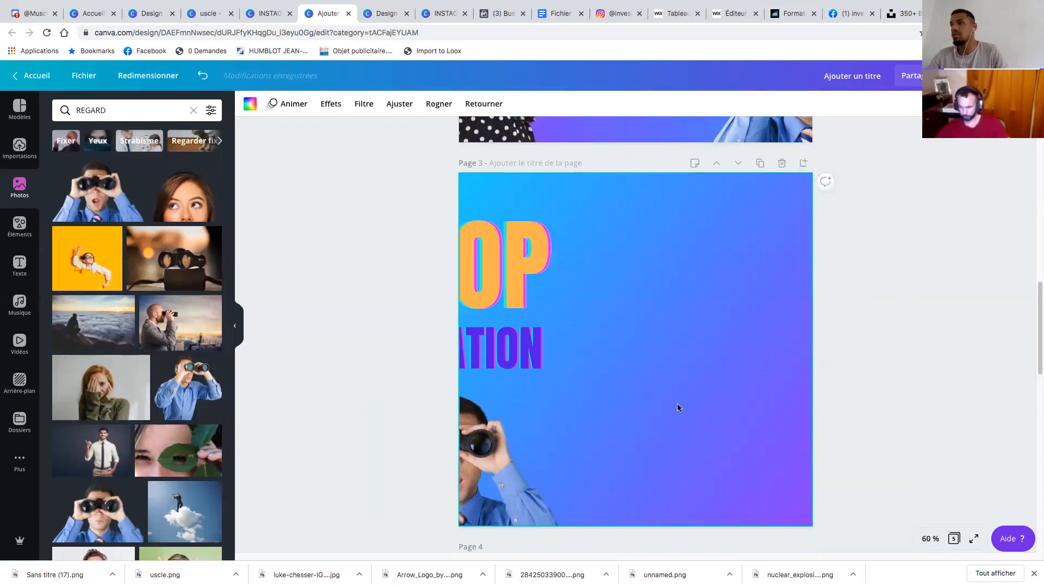
Review the carousel from page 1 to page 4, checking how the text and photos run across the page breaks
{"action": "scroll", "coordinate": [677, 397], "scroll_direction": "up", "scroll_amount": 5}
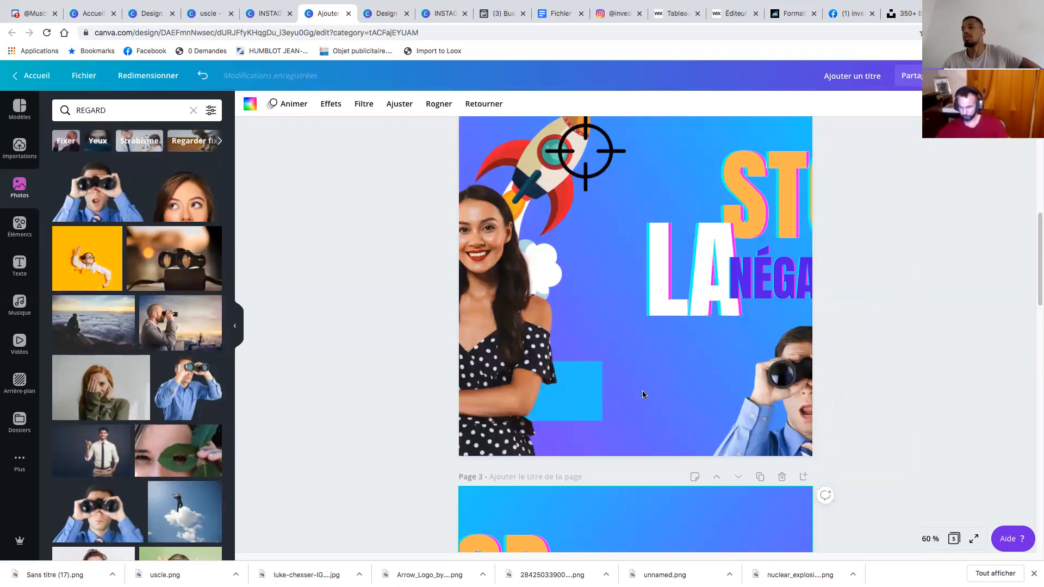
{"action": "scroll", "coordinate": [658, 408], "scroll_direction": "up", "scroll_amount": 4}
{"action": "scroll", "coordinate": [664, 414], "scroll_direction": "up", "scroll_amount": 4}
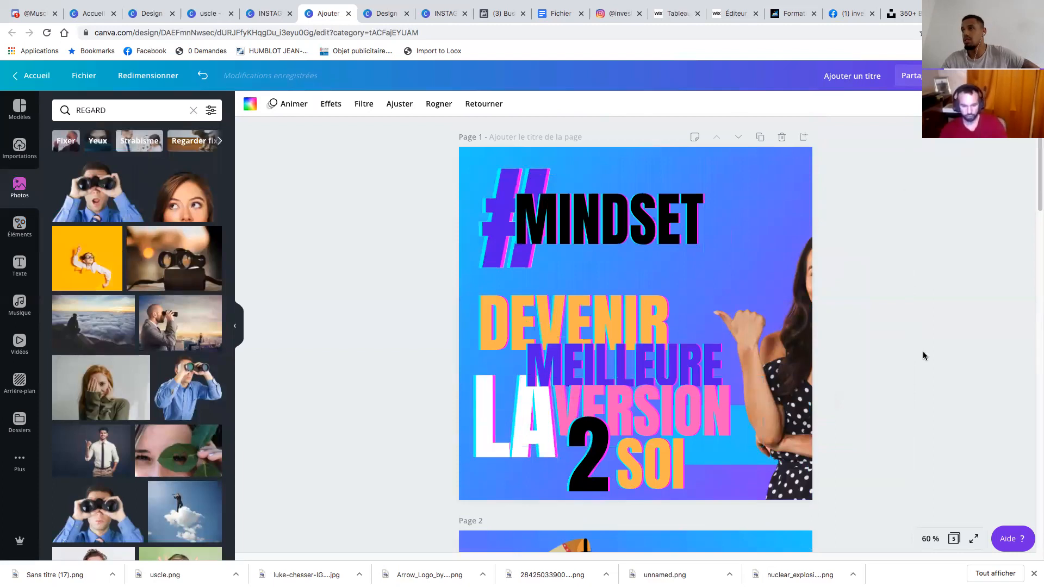
{"action": "scroll", "coordinate": [874, 332], "scroll_direction": "down", "scroll_amount": 8}
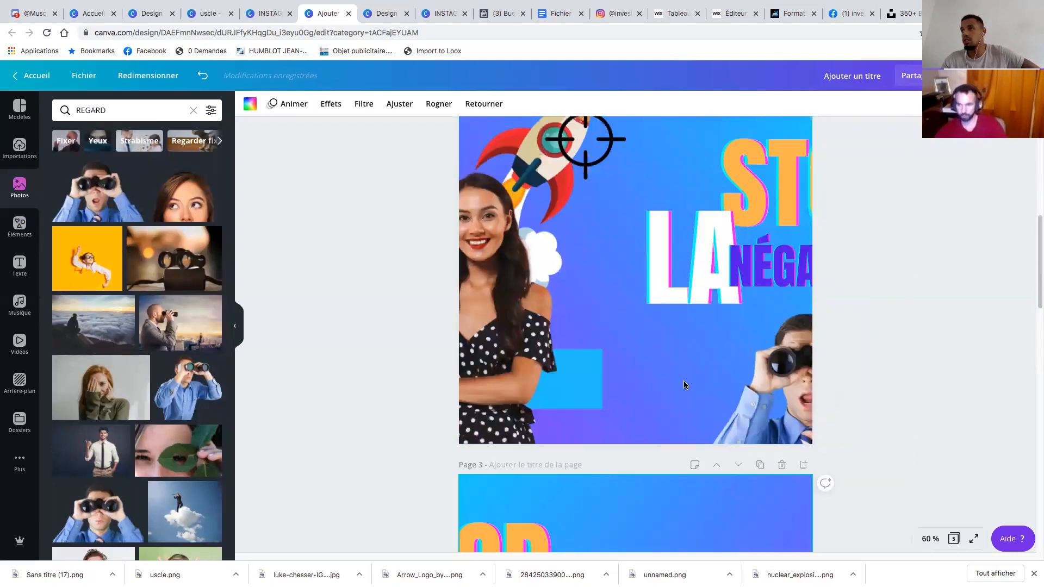
{"action": "scroll", "coordinate": [683, 384], "scroll_direction": "down", "scroll_amount": 5}
{"action": "scroll", "coordinate": [684, 385], "scroll_direction": "down", "scroll_amount": 3}
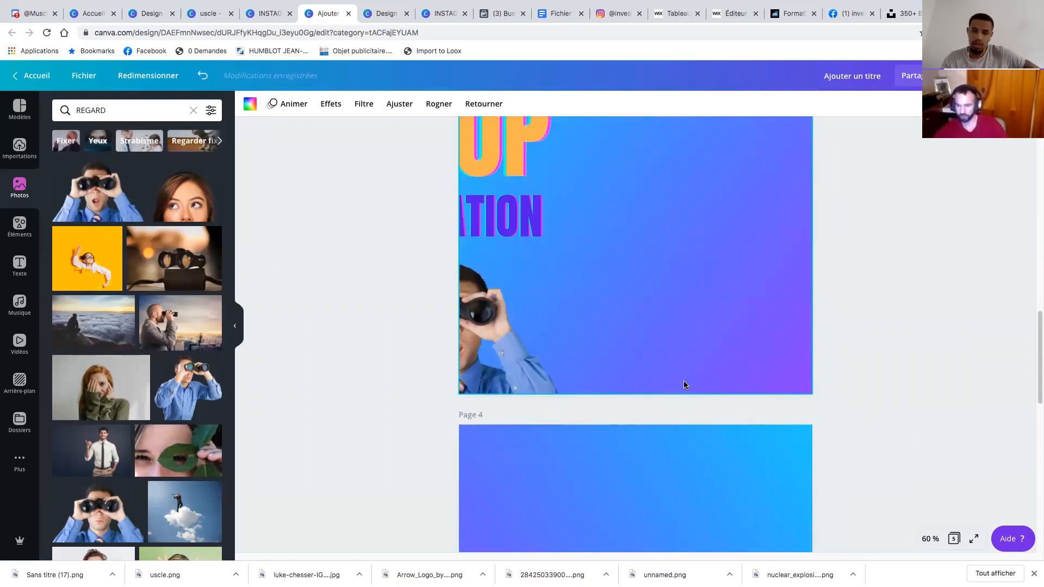
{"action": "scroll", "coordinate": [727, 381], "scroll_direction": "up", "scroll_amount": 11}
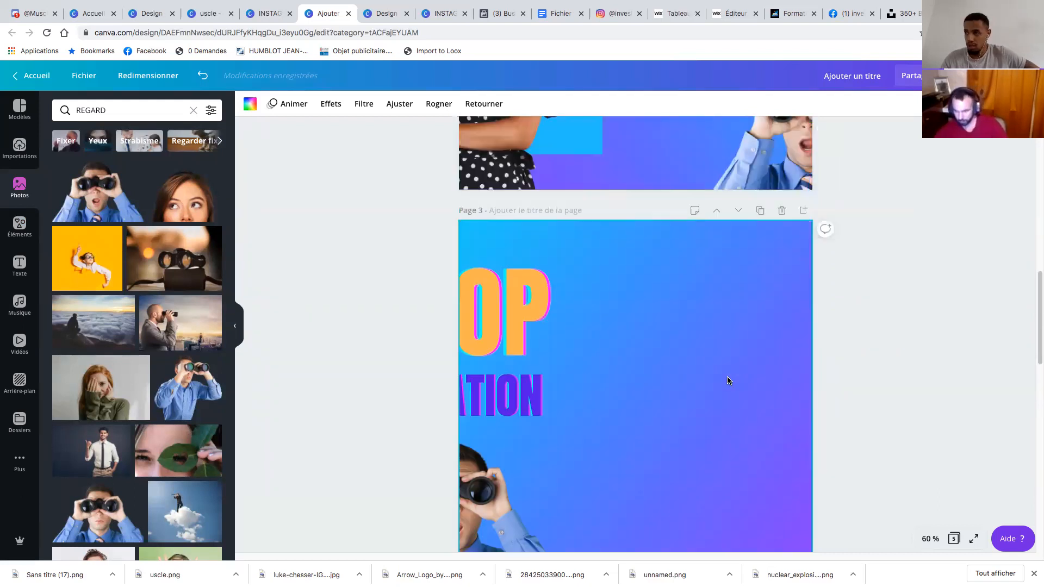
{"action": "scroll", "coordinate": [679, 385], "scroll_direction": "up", "scroll_amount": 2}
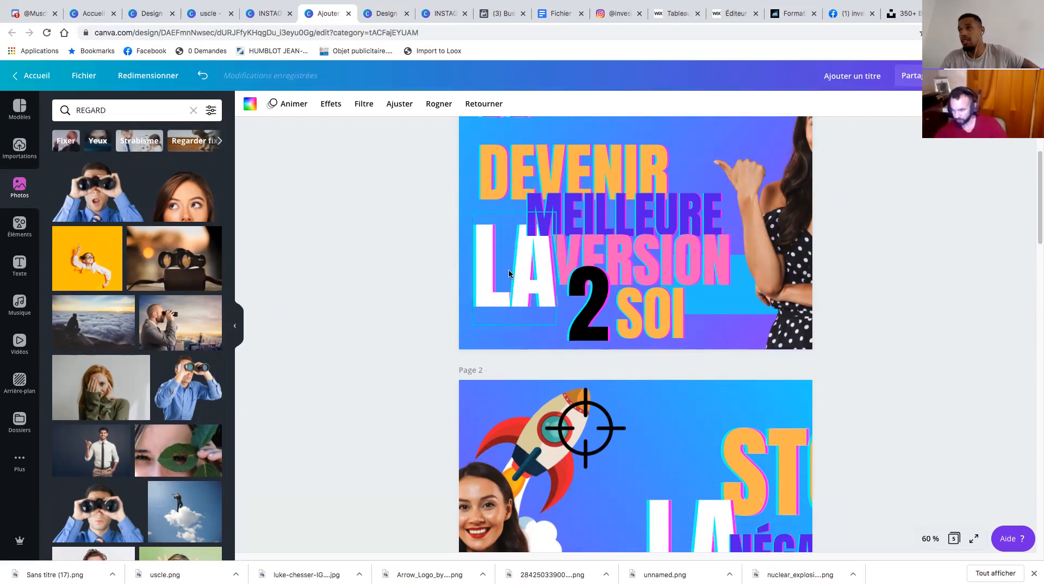
Try pink from the document colours on page 1's LA text, and set it back to white
{"action": "left_click", "coordinate": [525, 175]}
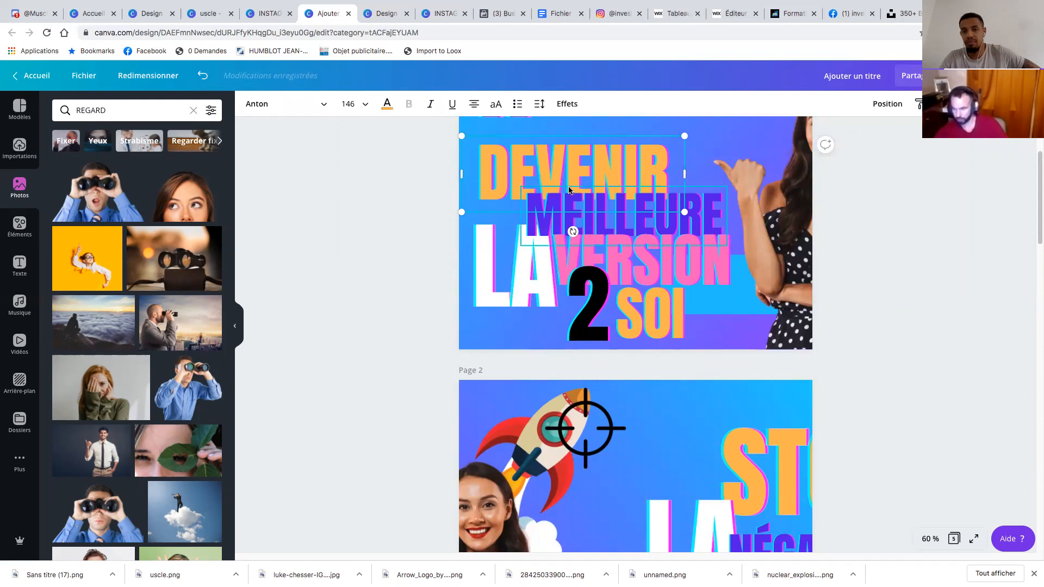
{"action": "scroll", "coordinate": [580, 256], "scroll_direction": "down", "scroll_amount": 1}
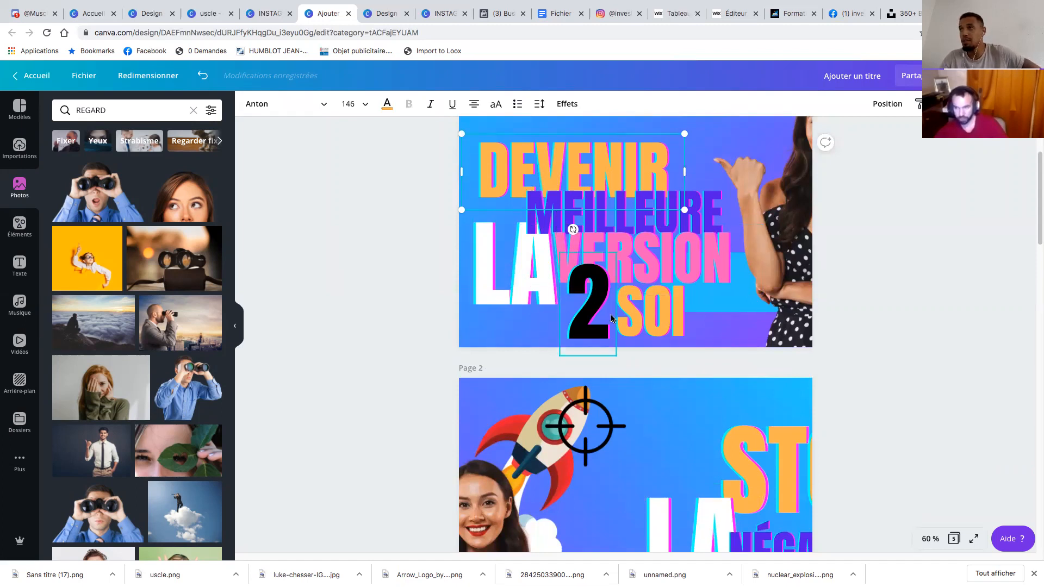
{"action": "left_click", "coordinate": [497, 276]}
{"action": "left_click", "coordinate": [387, 106]}
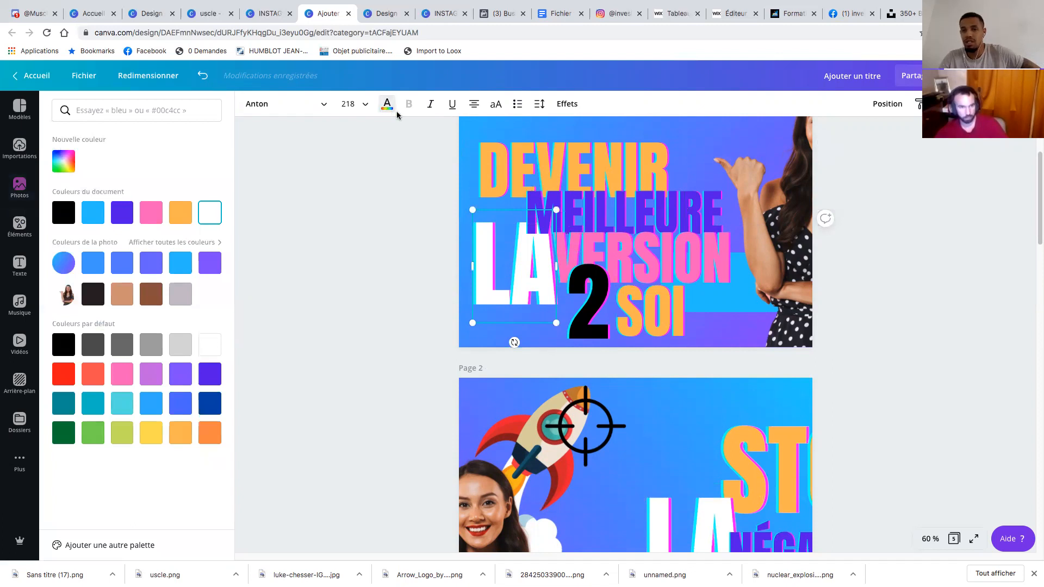
{"action": "left_click", "coordinate": [155, 213]}
{"action": "left_click", "coordinate": [211, 212]}
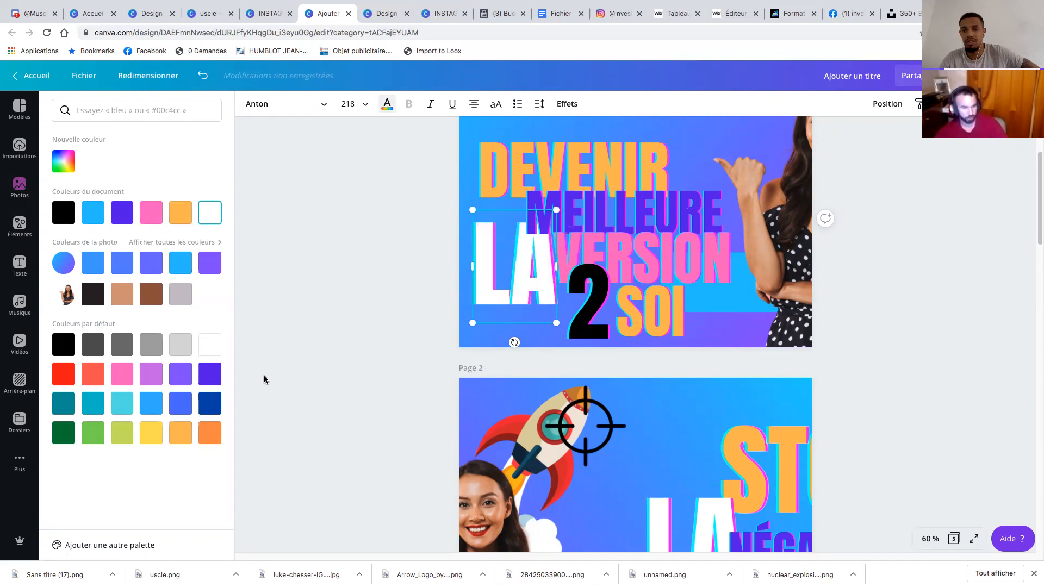
Try pink from the document colours on page 1's SOI text, and set it back to orange
{"action": "left_click", "coordinate": [657, 309]}
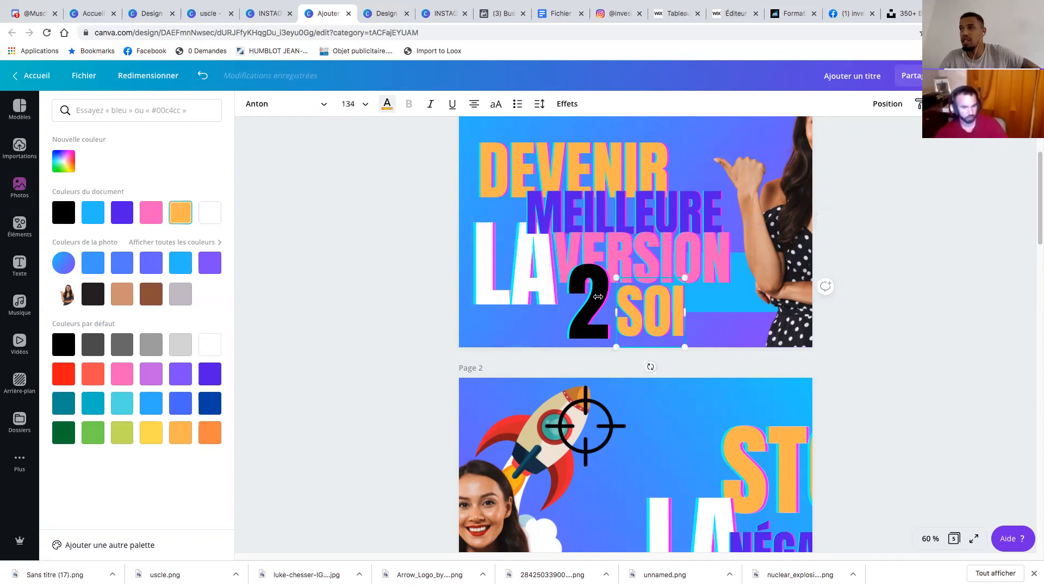
{"action": "left_click", "coordinate": [387, 104]}
{"action": "left_click", "coordinate": [387, 104]}
{"action": "left_click", "coordinate": [153, 217]}
{"action": "left_click", "coordinate": [185, 215]}
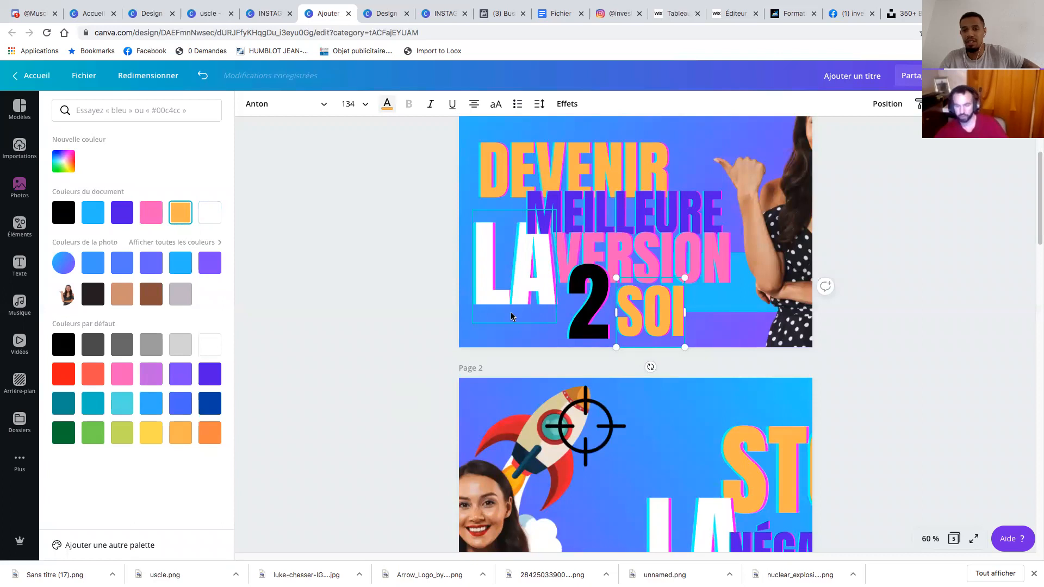
{"action": "scroll", "coordinate": [668, 273], "scroll_direction": "down", "scroll_amount": 3}
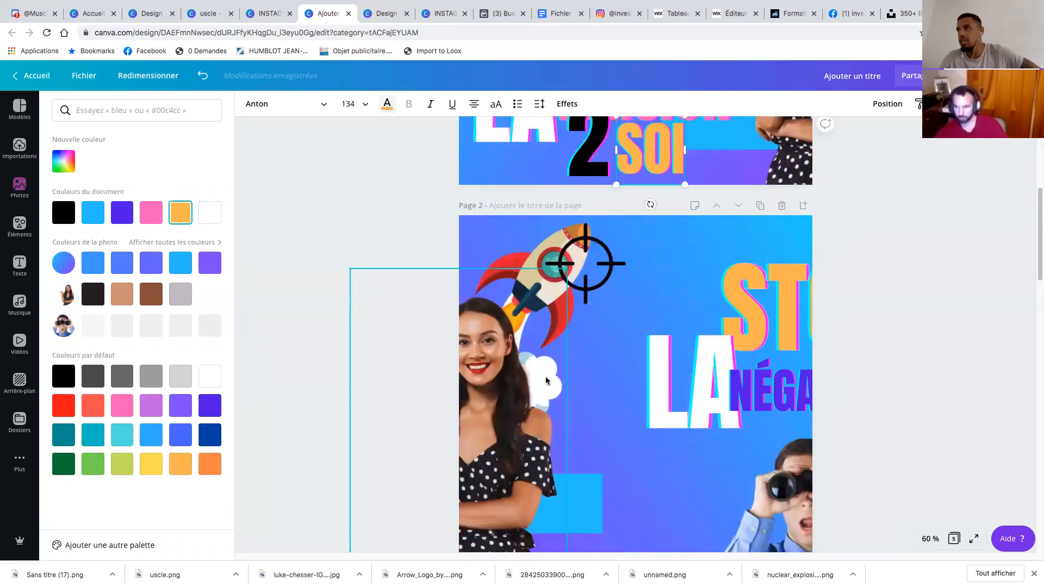
{"action": "scroll", "coordinate": [601, 303], "scroll_direction": "down", "scroll_amount": 3}
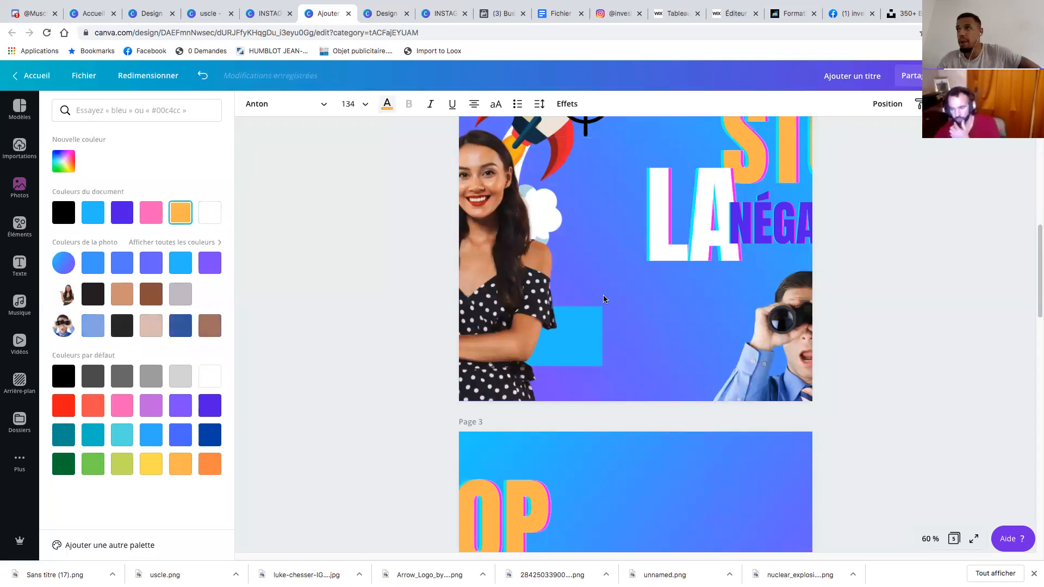
{"action": "scroll", "coordinate": [604, 299], "scroll_direction": "up", "scroll_amount": 6}
{"action": "scroll", "coordinate": [606, 298], "scroll_direction": "up", "scroll_amount": 2}
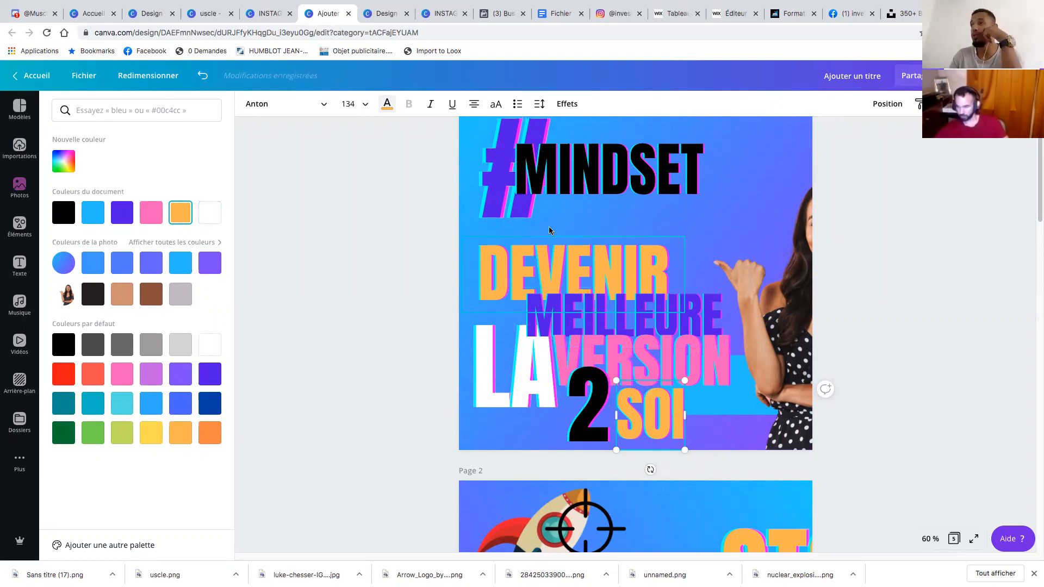
{"action": "scroll", "coordinate": [660, 333], "scroll_direction": "down", "scroll_amount": 1}
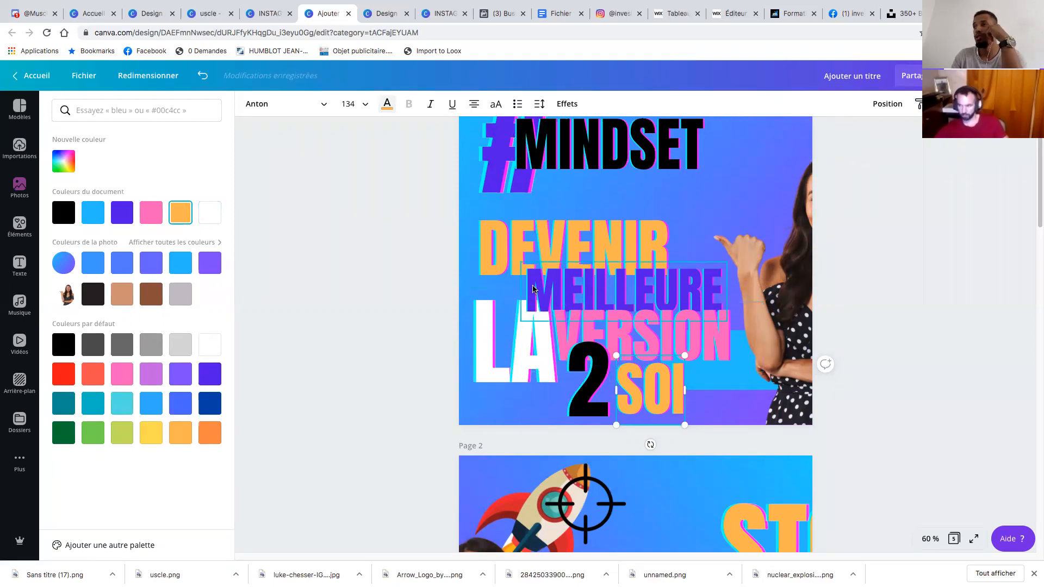
Look through the INSTAGRAM design's pages down to the LIKE COMMENTE PARTAGE ENREGISTRE page, and return to the mindset carousel
{"action": "left_click", "coordinate": [267, 14]}
{"action": "scroll", "coordinate": [573, 291], "scroll_direction": "down", "scroll_amount": 1}
{"action": "scroll", "coordinate": [573, 290], "scroll_direction": "down", "scroll_amount": 15}
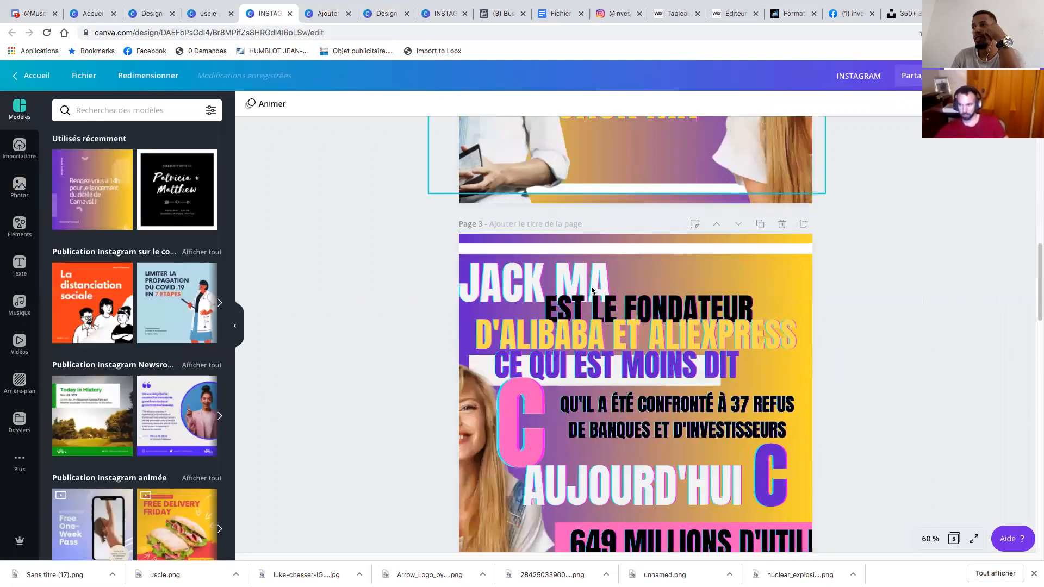
{"action": "scroll", "coordinate": [588, 289], "scroll_direction": "down", "scroll_amount": 10}
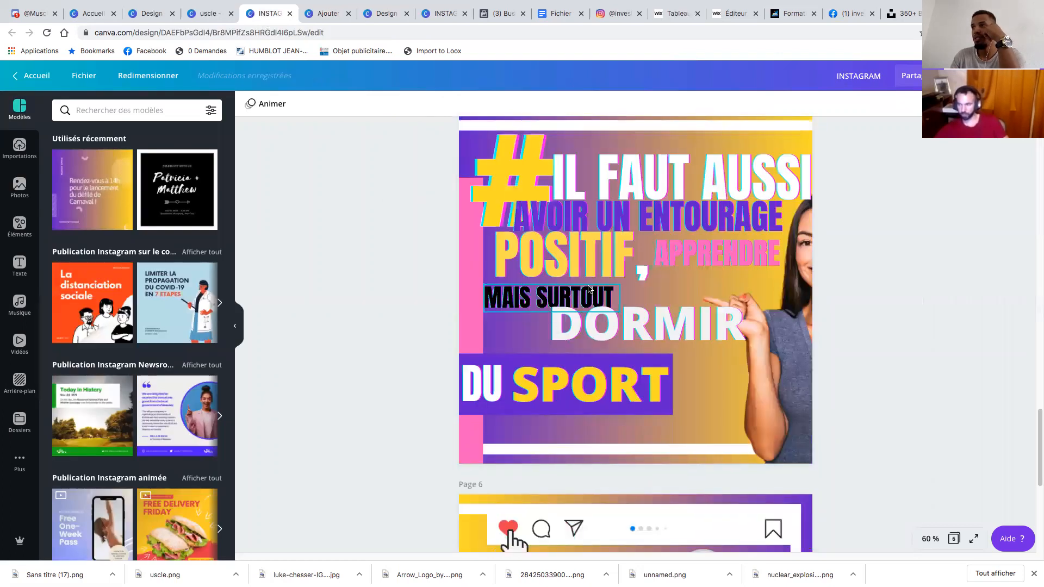
{"action": "scroll", "coordinate": [585, 287], "scroll_direction": "down", "scroll_amount": 5}
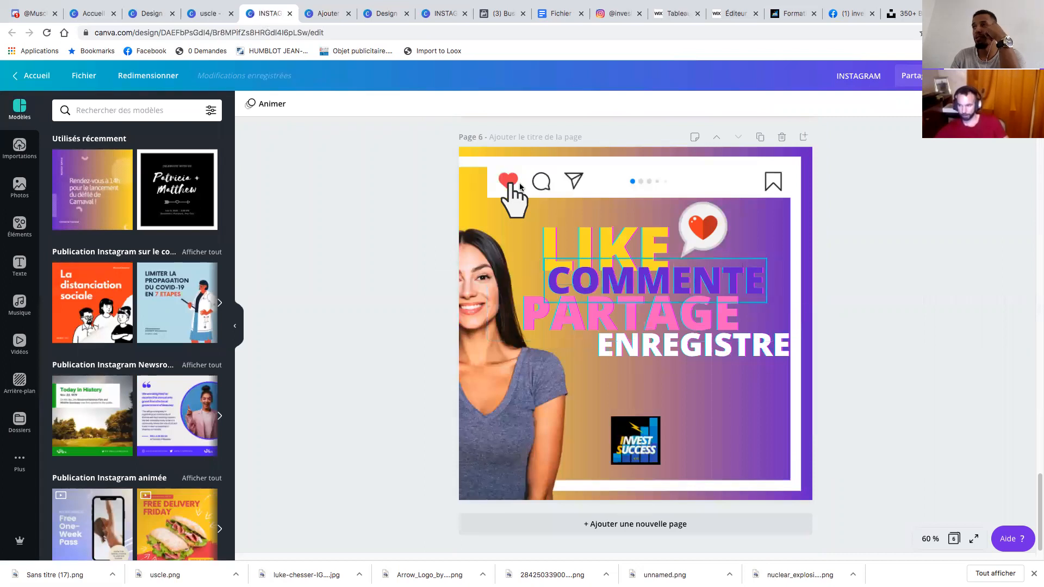
{"action": "left_click", "coordinate": [327, 15]}
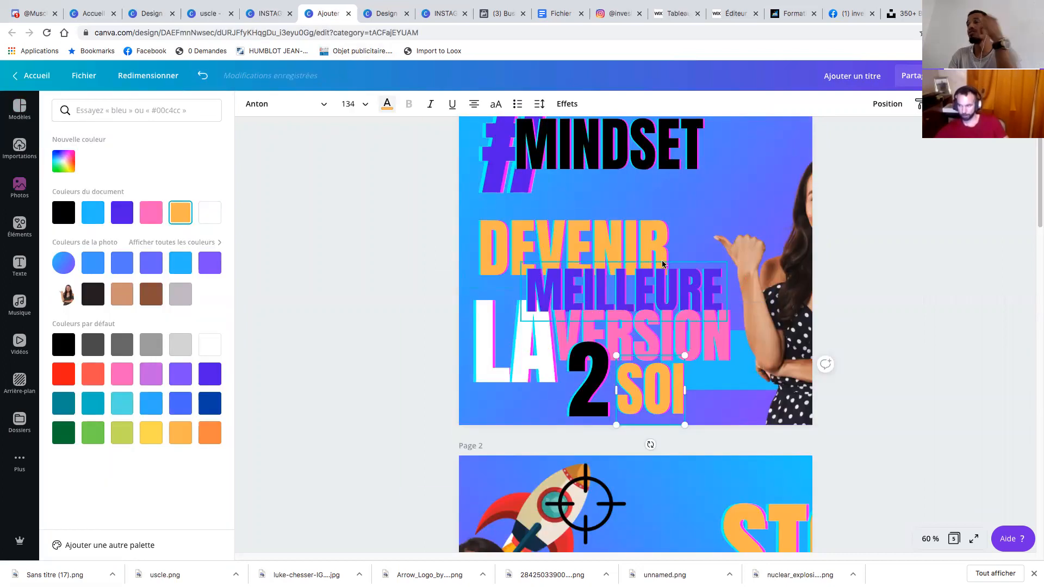
Review the mindset carousel from page 1 down to the blank page 4, and return to page 2
{"action": "scroll", "coordinate": [576, 265], "scroll_direction": "up", "scroll_amount": 2}
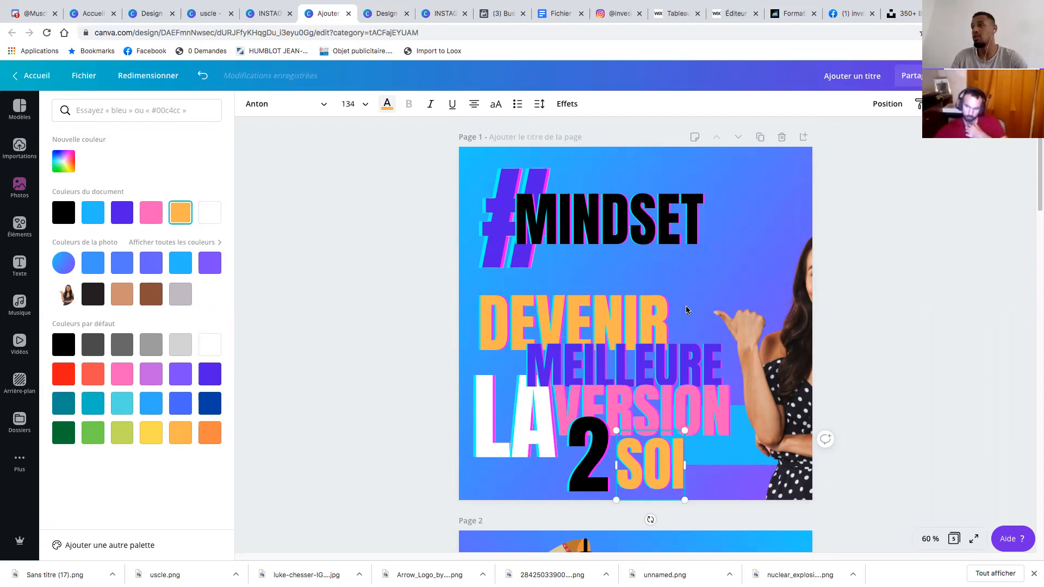
{"action": "scroll", "coordinate": [659, 308], "scroll_direction": "down", "scroll_amount": 2}
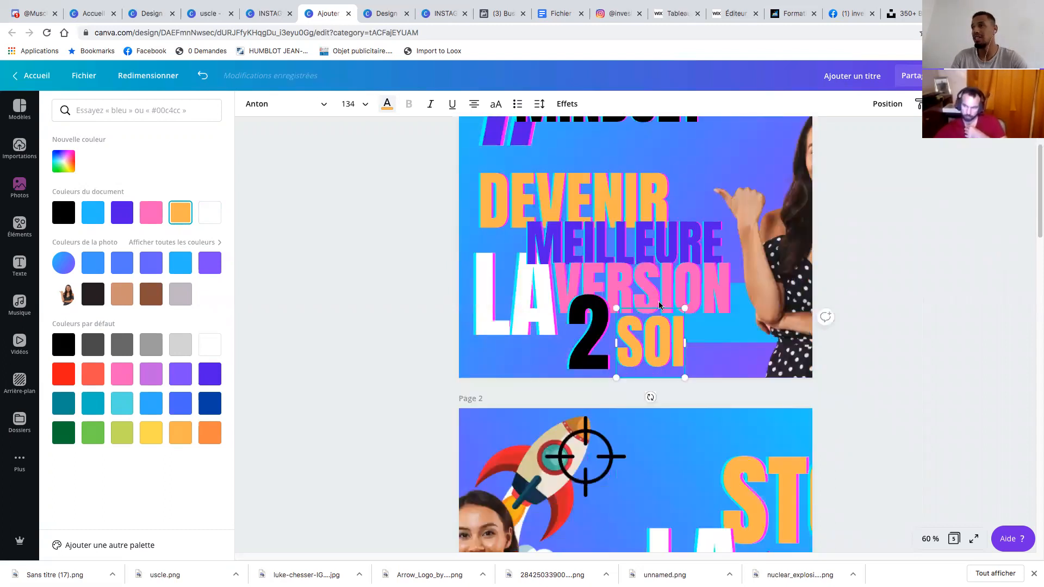
{"action": "scroll", "coordinate": [660, 306], "scroll_direction": "down", "scroll_amount": 5}
{"action": "scroll", "coordinate": [660, 306], "scroll_direction": "down", "scroll_amount": 2}
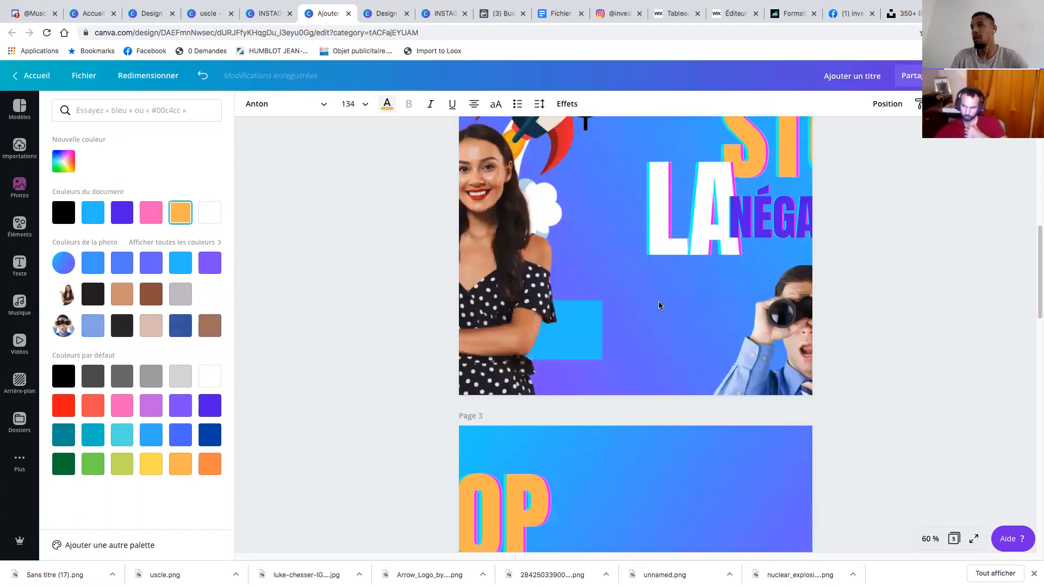
{"action": "scroll", "coordinate": [659, 304], "scroll_direction": "down", "scroll_amount": 5}
{"action": "scroll", "coordinate": [659, 305], "scroll_direction": "up", "scroll_amount": 1}
{"action": "scroll", "coordinate": [659, 305], "scroll_direction": "down", "scroll_amount": 1}
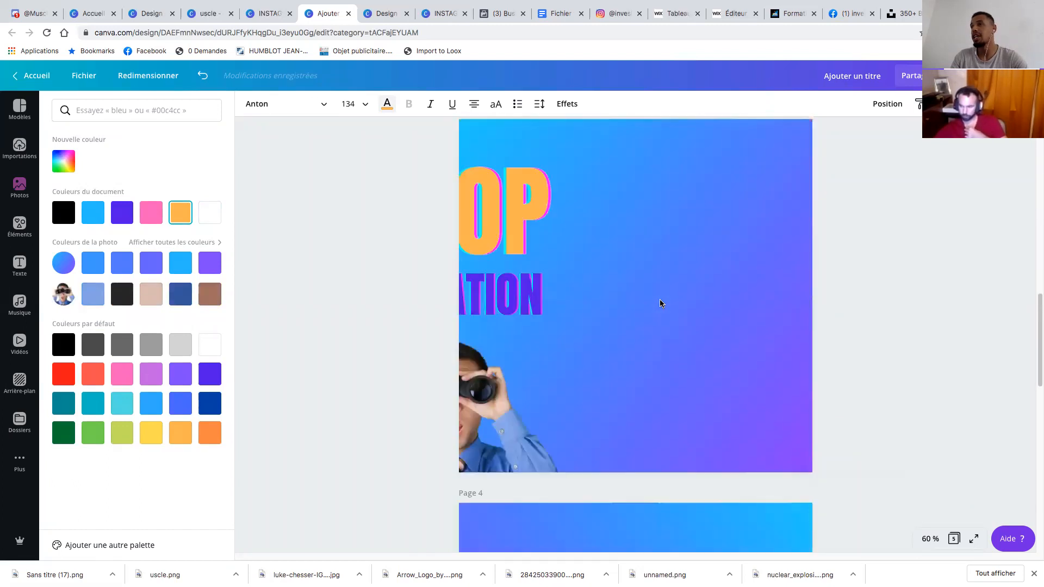
{"action": "scroll", "coordinate": [660, 304], "scroll_direction": "down", "scroll_amount": 6}
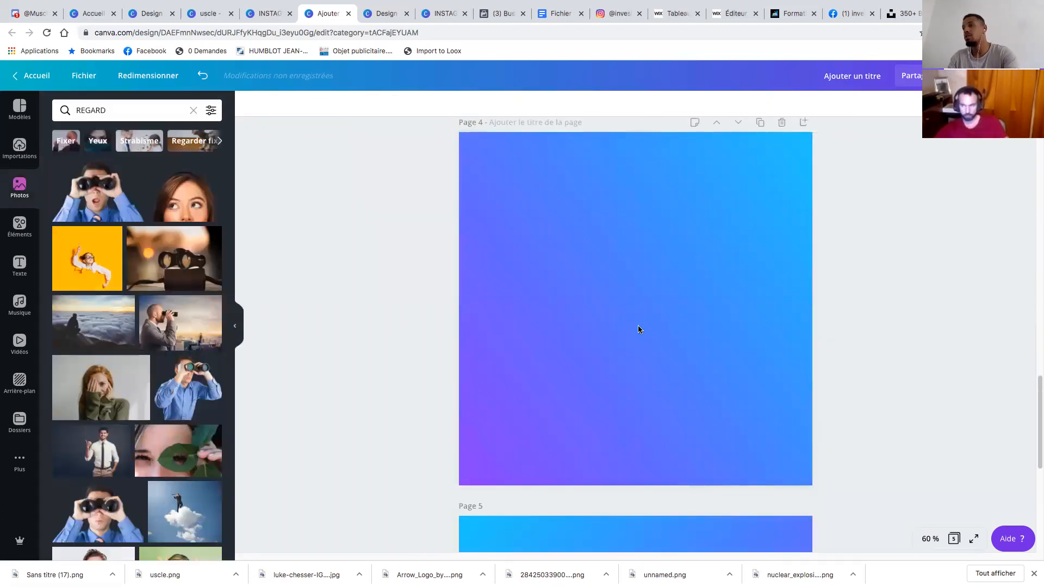
{"action": "scroll", "coordinate": [638, 326], "scroll_direction": "up", "scroll_amount": 10}
{"action": "scroll", "coordinate": [651, 314], "scroll_direction": "down", "scroll_amount": 4}
{"action": "scroll", "coordinate": [651, 315], "scroll_direction": "up", "scroll_amount": 8}
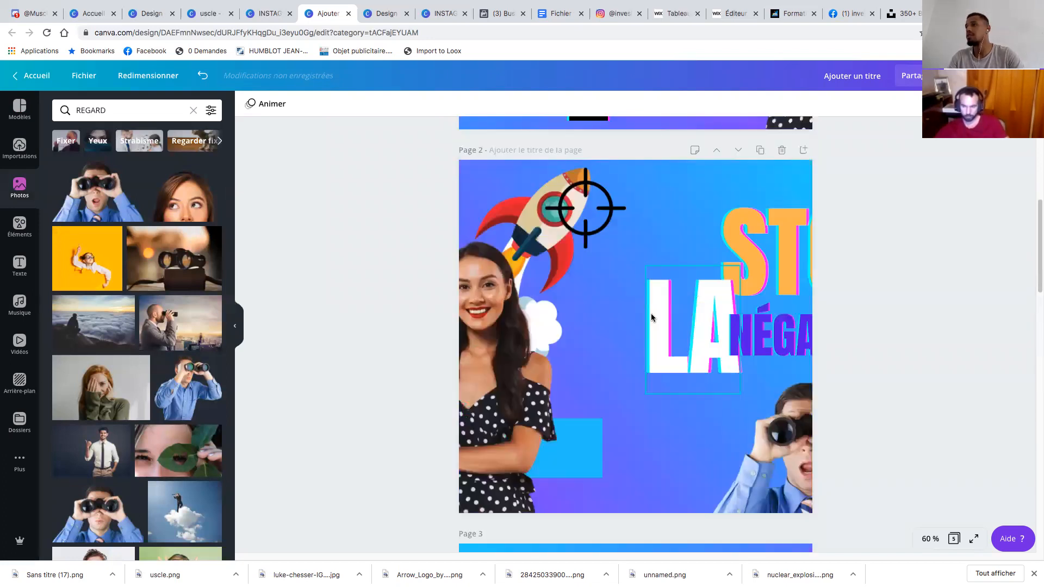
Undo the latest edits and delete the blank gradient page 4 from the carousel
{"action": "key", "text": "super+z"}
{"action": "key", "text": "super+z"}
{"action": "key", "text": "super+z"}
{"action": "key", "text": "super+z"}
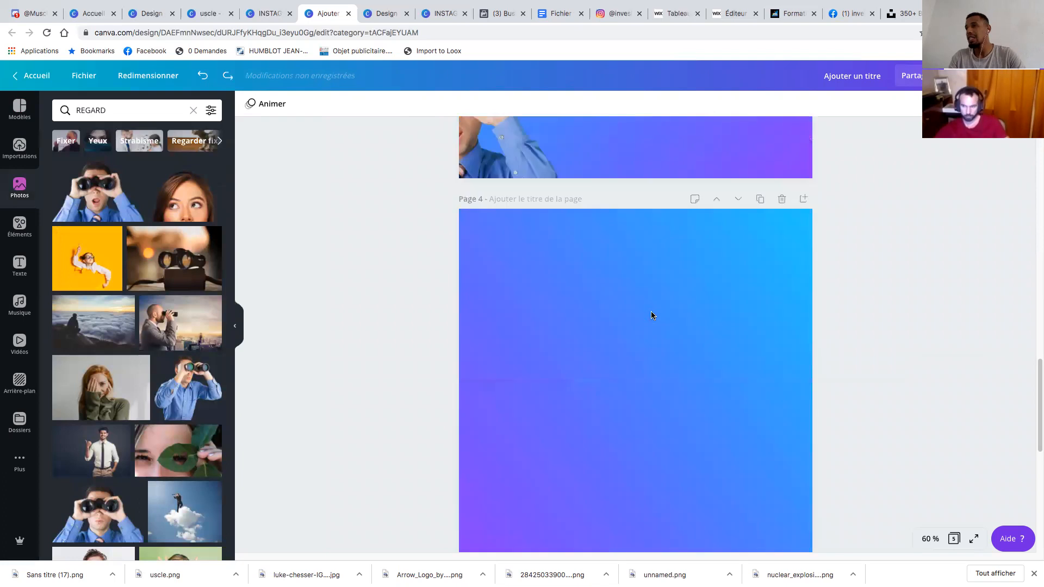
{"action": "left_click", "coordinate": [652, 315]}
{"action": "left_click", "coordinate": [781, 199]}
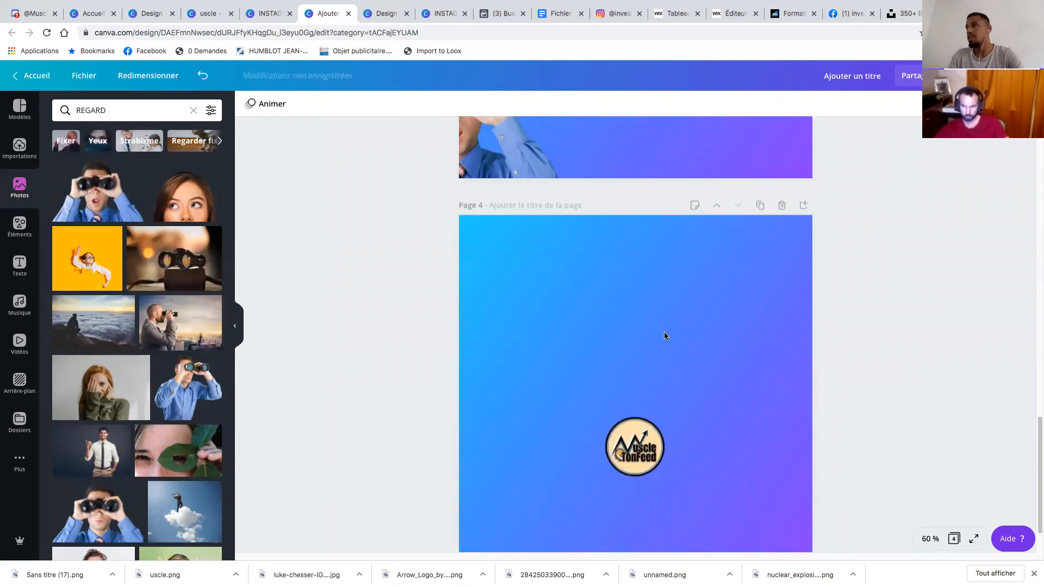
Move the round MuscleTonFeed logo from the last page to page 3's lower centre, and delete the emptied page 4
{"action": "left_click_drag", "start_coordinate": [631, 456], "coordinate": [635, 159]}
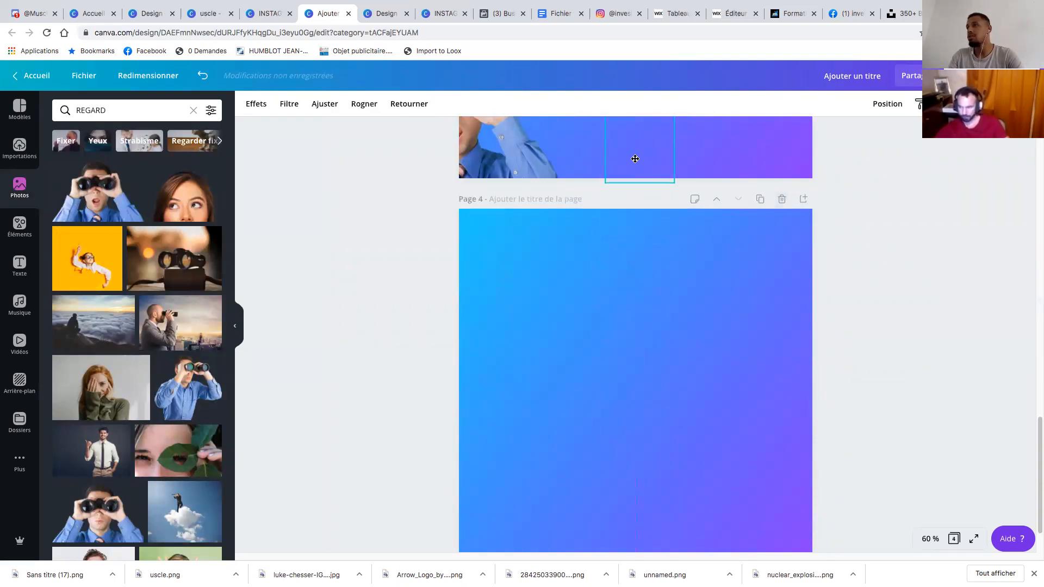
{"action": "left_click", "coordinate": [781, 199]}
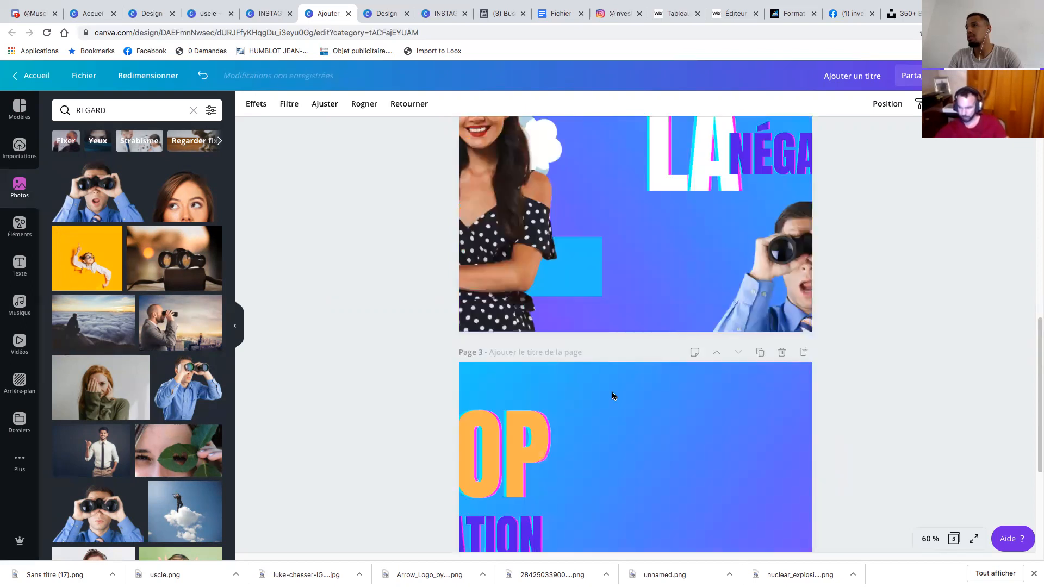
{"action": "scroll", "coordinate": [611, 393], "scroll_direction": "down", "scroll_amount": 4}
{"action": "left_click_drag", "start_coordinate": [634, 478], "coordinate": [643, 433]}
{"action": "left_click", "coordinate": [621, 320]}
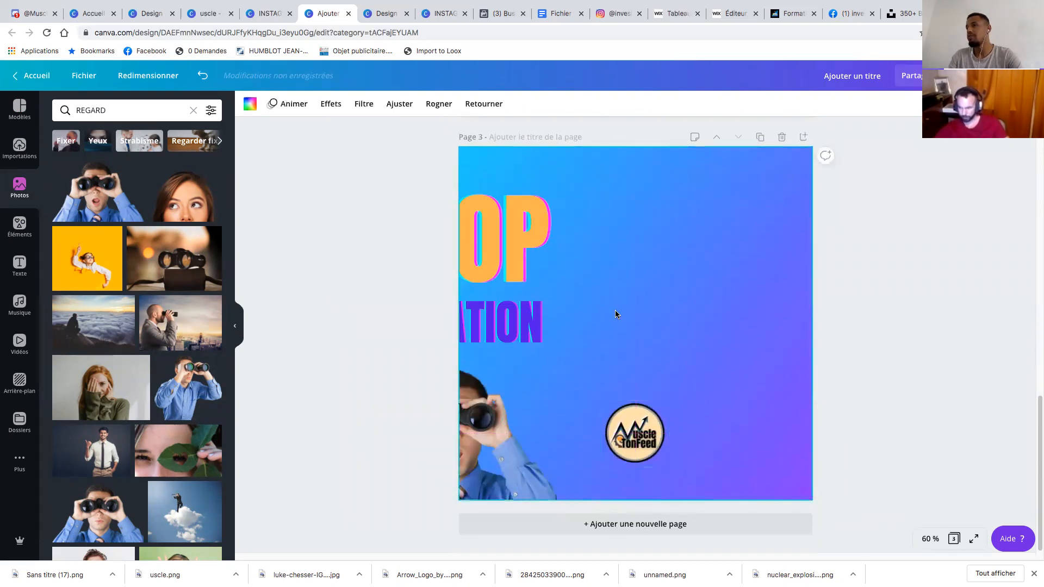
Copy the Instagram icon bar from the INSTAGRAM design's page 6 onto the carousel's page 3, and place it just above the round logo
{"action": "scroll", "coordinate": [681, 272], "scroll_direction": "up", "scroll_amount": 3}
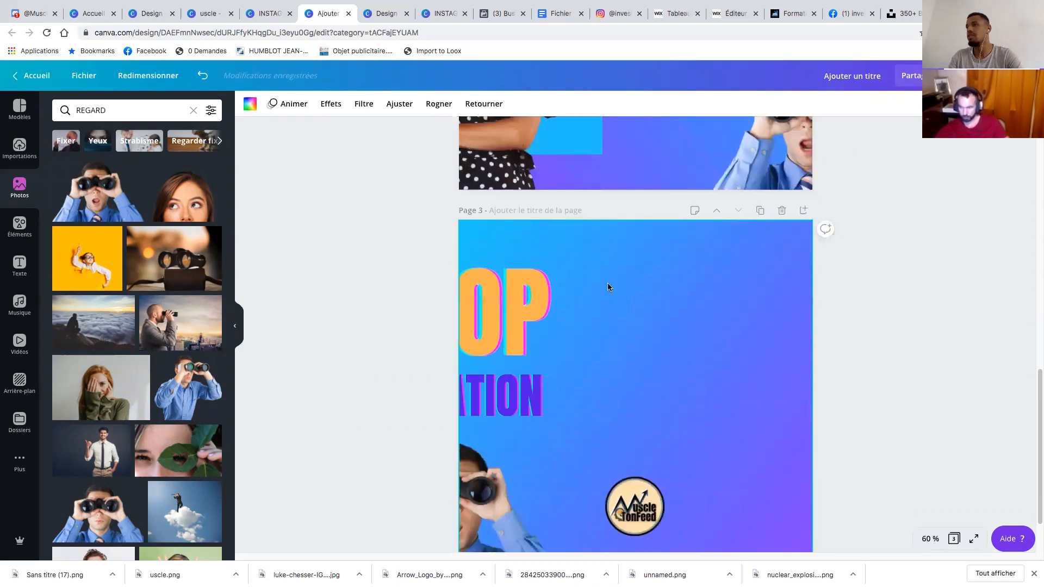
{"action": "scroll", "coordinate": [608, 288], "scroll_direction": "up", "scroll_amount": 5}
{"action": "key", "text": "ctrl+shift+Tab"}
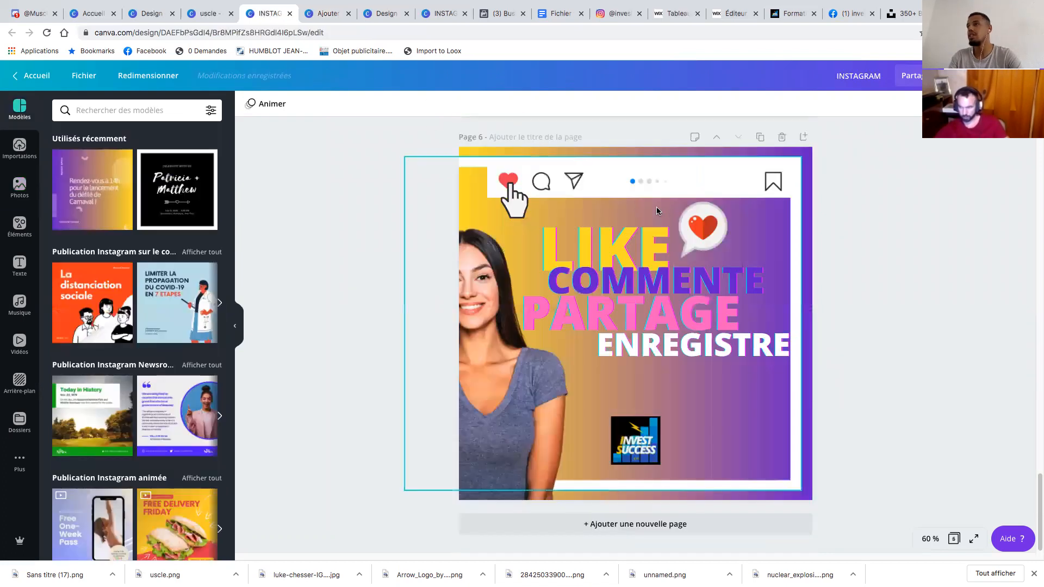
{"action": "left_click", "coordinate": [663, 192]}
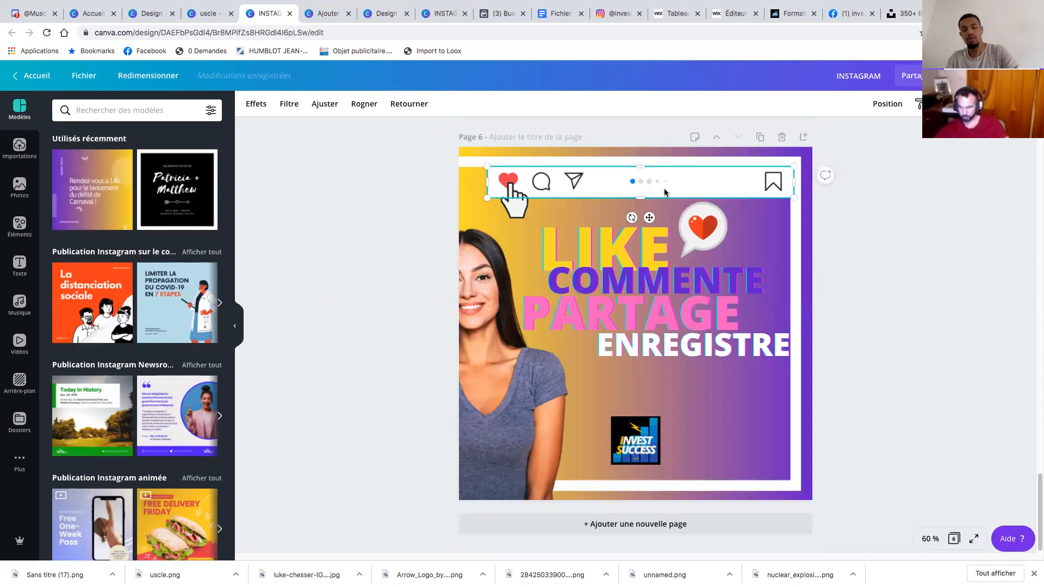
{"action": "key", "text": "ctrl+Tab"}
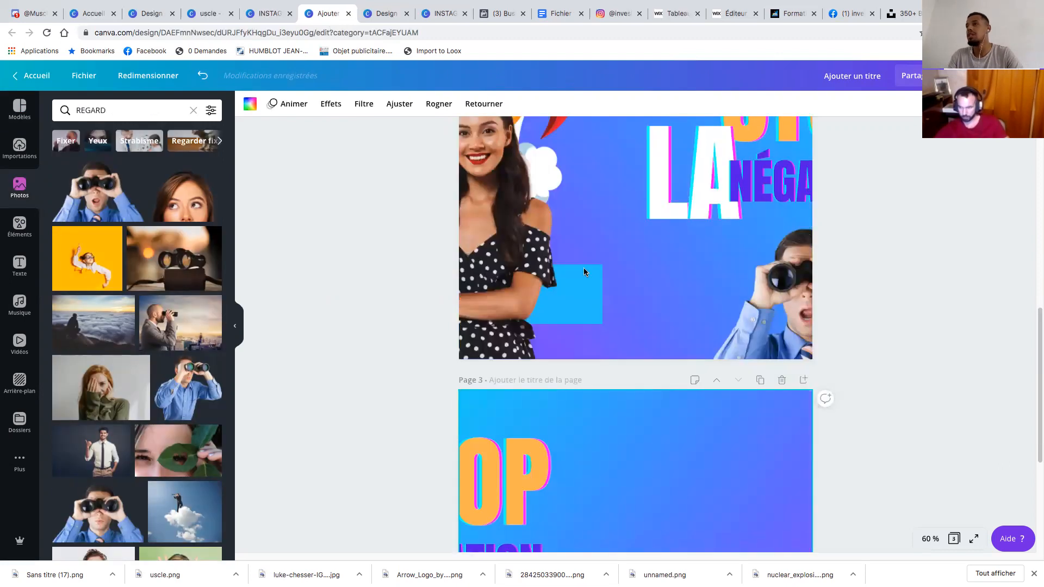
{"action": "scroll", "coordinate": [584, 271], "scroll_direction": "down", "scroll_amount": 5}
{"action": "key", "text": "ctrl+v"}
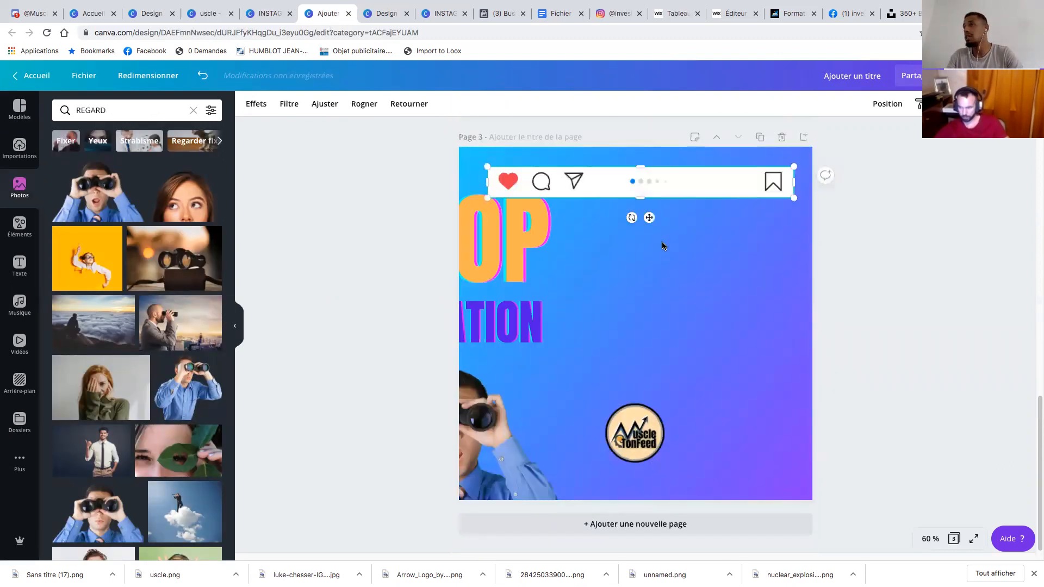
{"action": "left_click_drag", "start_coordinate": [662, 215], "coordinate": [665, 367]}
{"action": "left_click", "coordinate": [662, 320]}
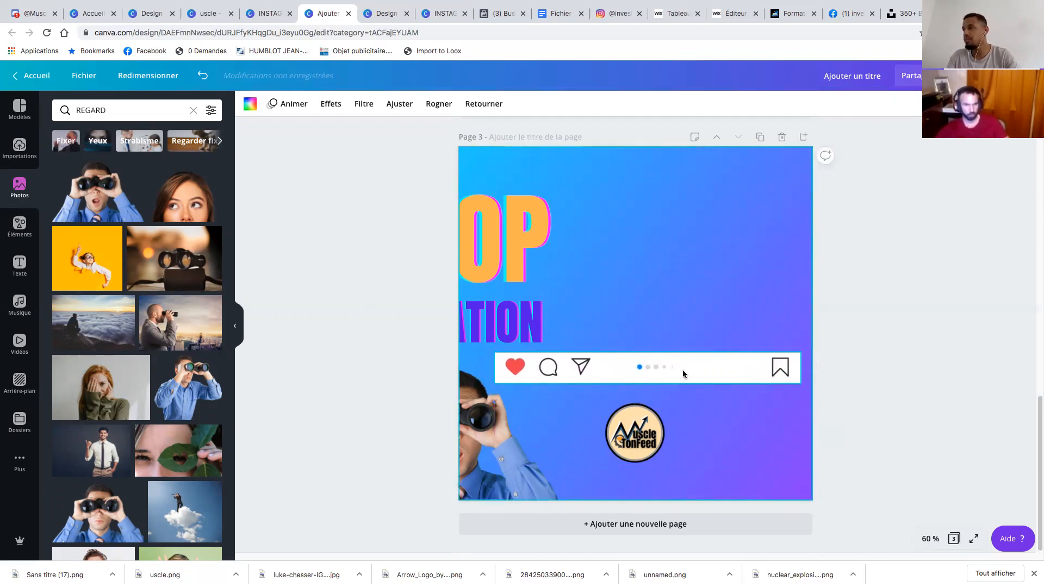
Try to make page 3's Instagram icon bar taller, and undo the resize
{"action": "left_click_drag", "start_coordinate": [688, 369], "coordinate": [689, 372]}
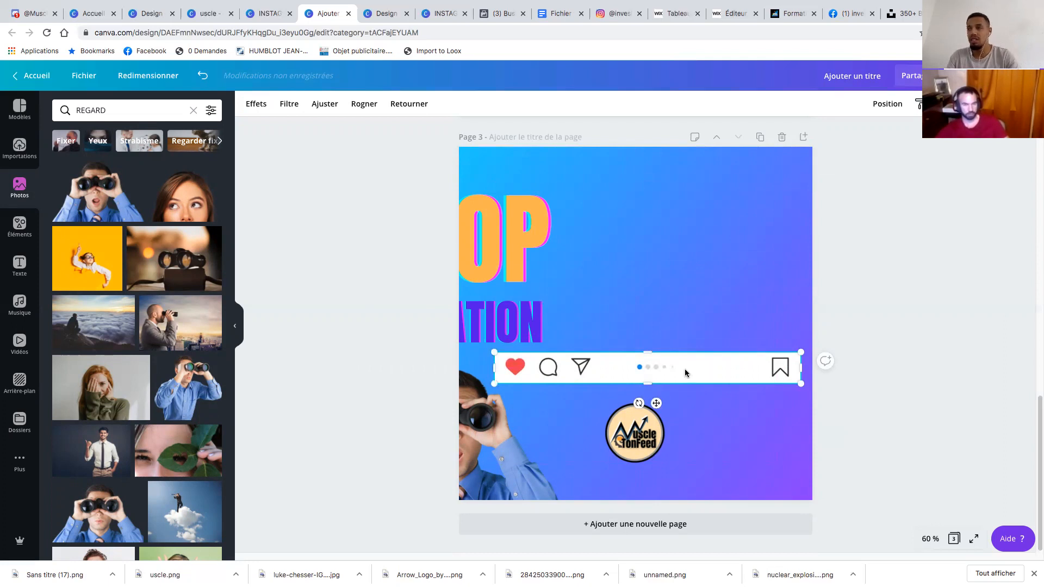
{"action": "left_click_drag", "start_coordinate": [648, 354], "coordinate": [647, 316]}
{"action": "key", "text": "ctrl+z"}
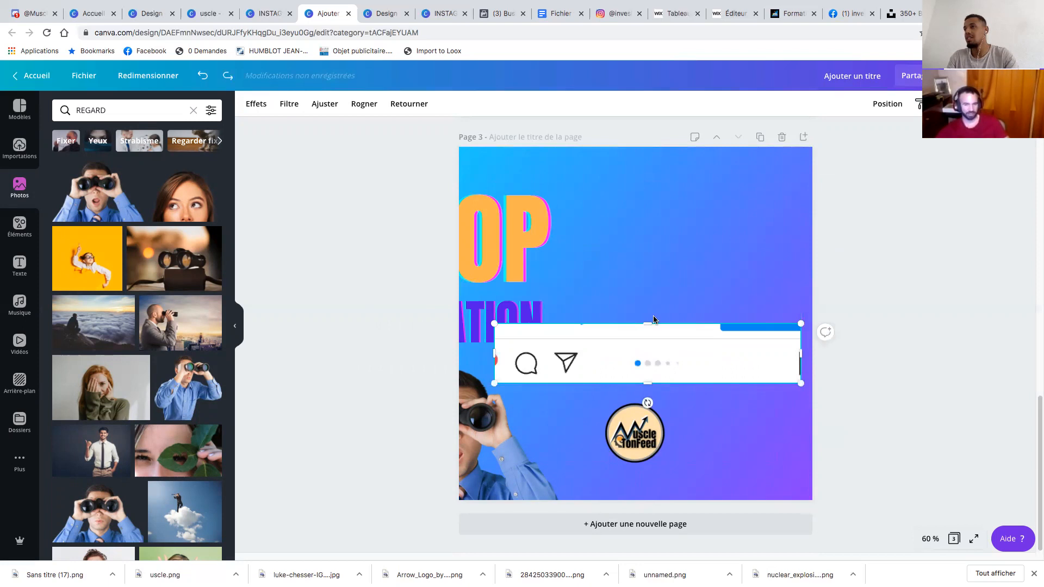
{"action": "key", "text": "ctrl+z"}
Reposition the Instagram icon bar on page 3 and stretch it across the full page width of 1080
{"action": "left_click_drag", "start_coordinate": [675, 368], "coordinate": [647, 351]}
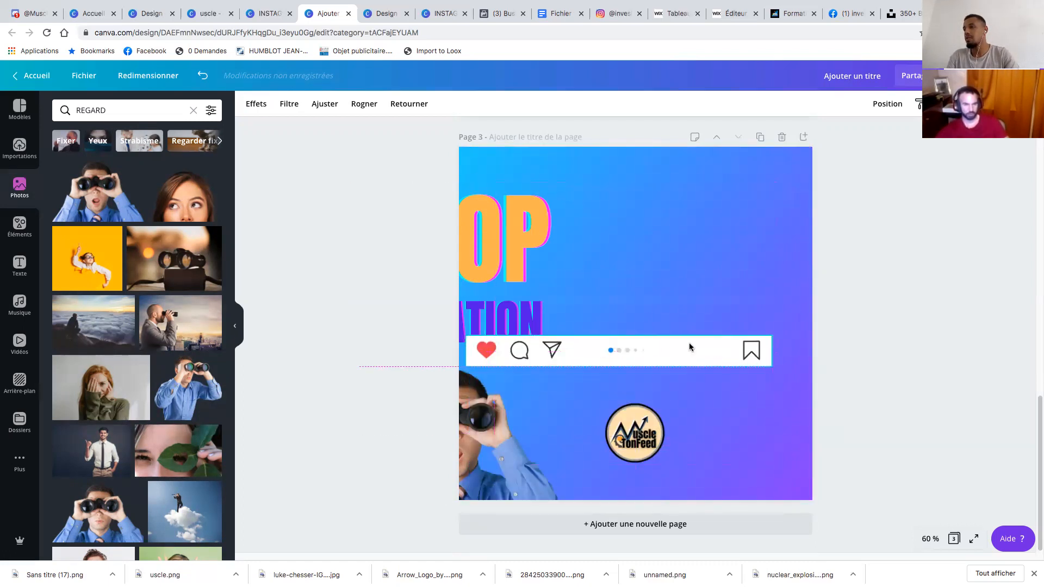
{"action": "left_click_drag", "start_coordinate": [791, 350], "coordinate": [813, 350]}
{"action": "left_click_drag", "start_coordinate": [462, 350], "coordinate": [458, 350]}
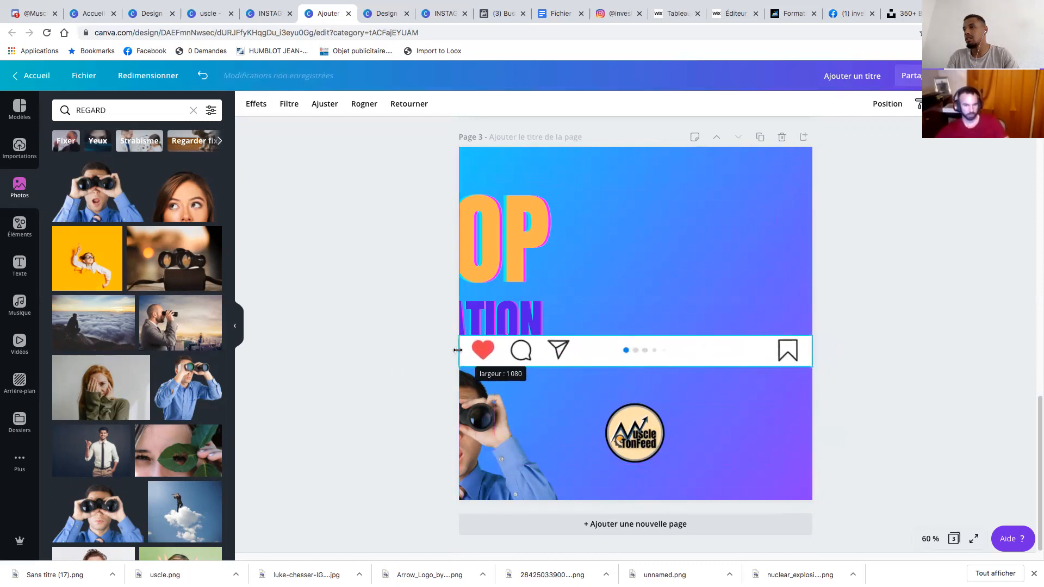
Try the Instagram icon bar along page 3's bottom edge, and move it flush to the page's top edge
{"action": "left_click_drag", "start_coordinate": [681, 354], "coordinate": [681, 481]}
{"action": "left_click", "coordinate": [505, 398]}
{"action": "left_click", "coordinate": [493, 416]}
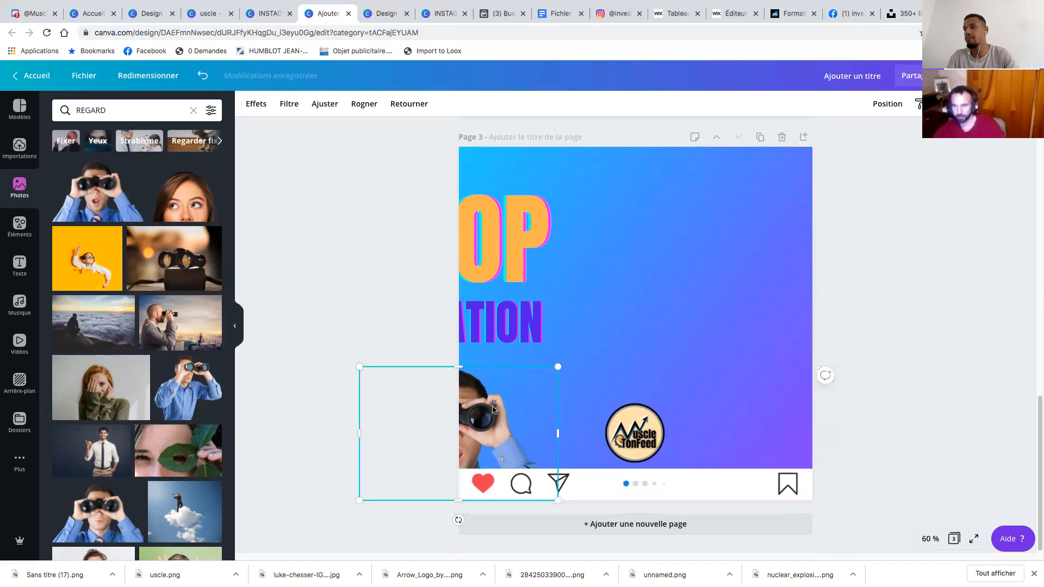
{"action": "left_click", "coordinate": [703, 489]}
{"action": "left_click_drag", "start_coordinate": [689, 233], "coordinate": [705, 167]}
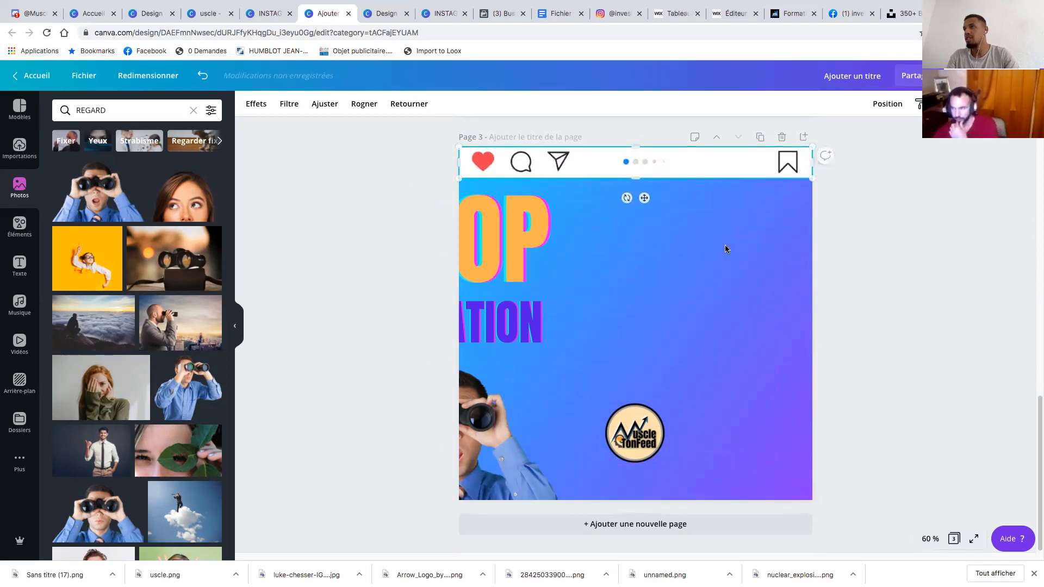
{"action": "left_click", "coordinate": [716, 253]}
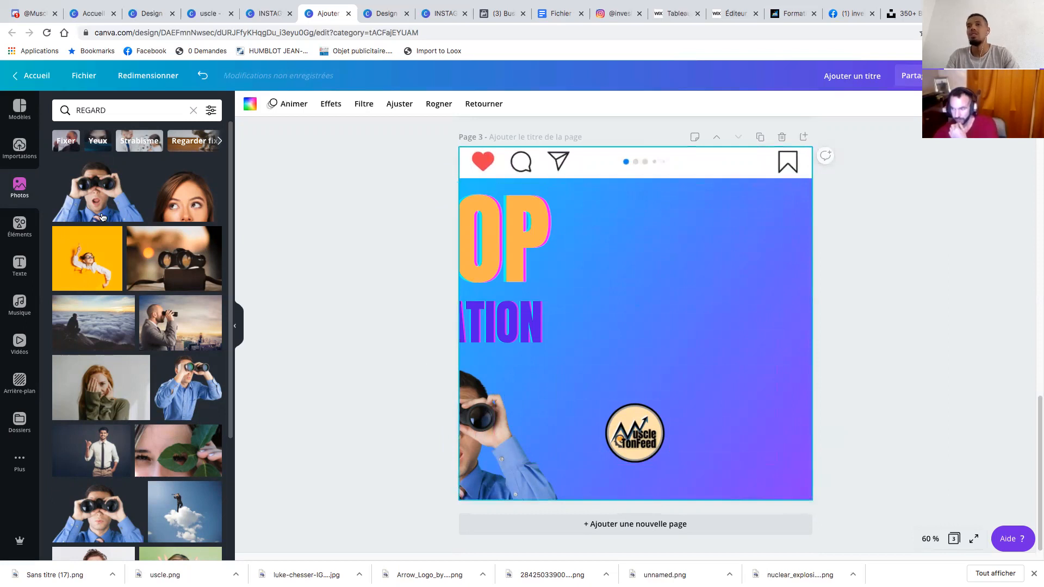
Add the recently used white pointing hand to page 3, scaled down and placed with its fingertip on the bookmark icon
{"action": "left_click", "coordinate": [20, 226]}
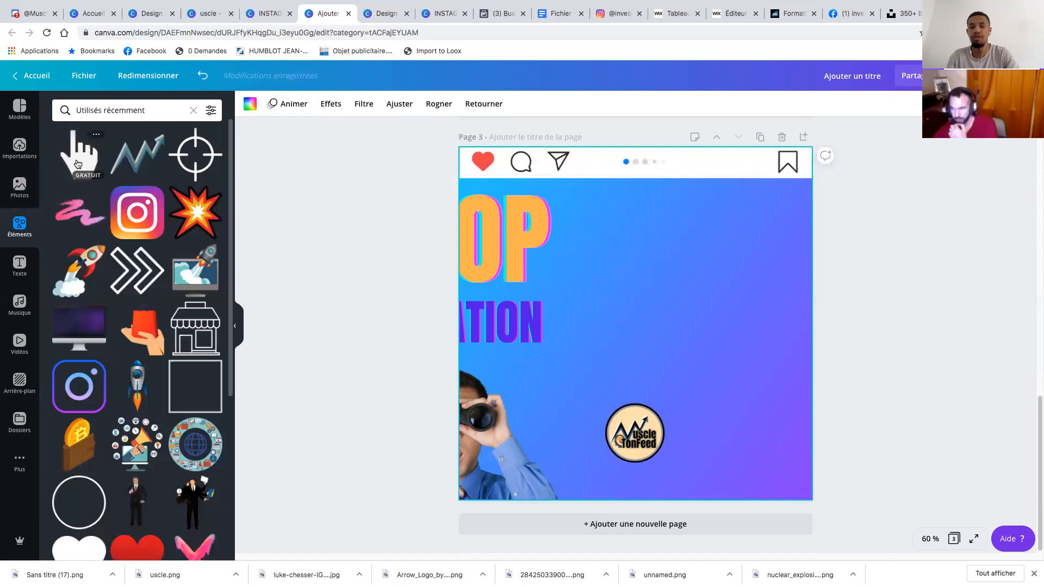
{"action": "left_click_drag", "start_coordinate": [77, 165], "coordinate": [670, 237]}
{"action": "left_click_drag", "start_coordinate": [735, 344], "coordinate": [665, 253]}
{"action": "left_click_drag", "start_coordinate": [746, 190], "coordinate": [776, 202]}
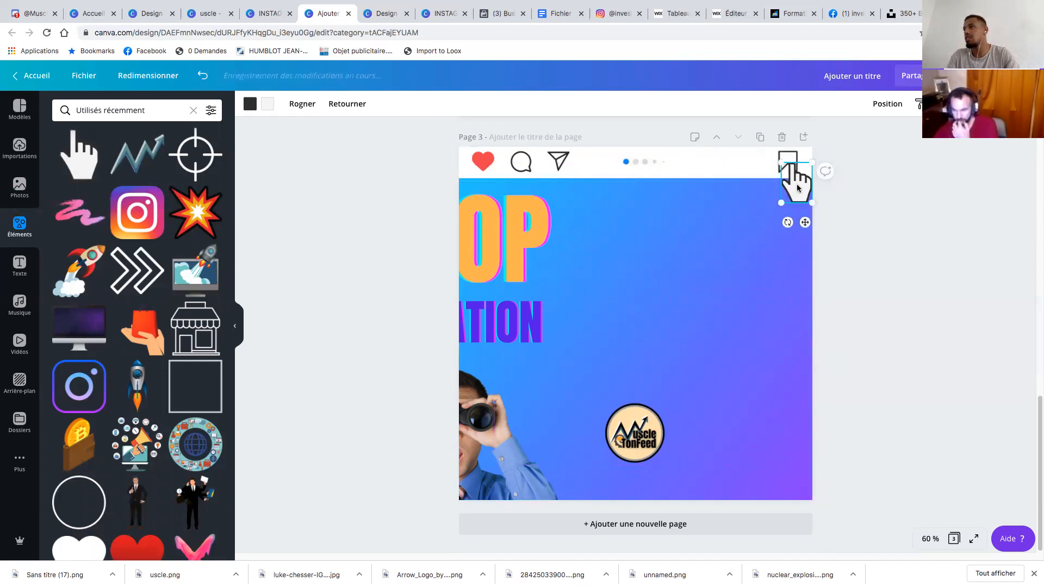
{"action": "left_click", "coordinate": [716, 241]}
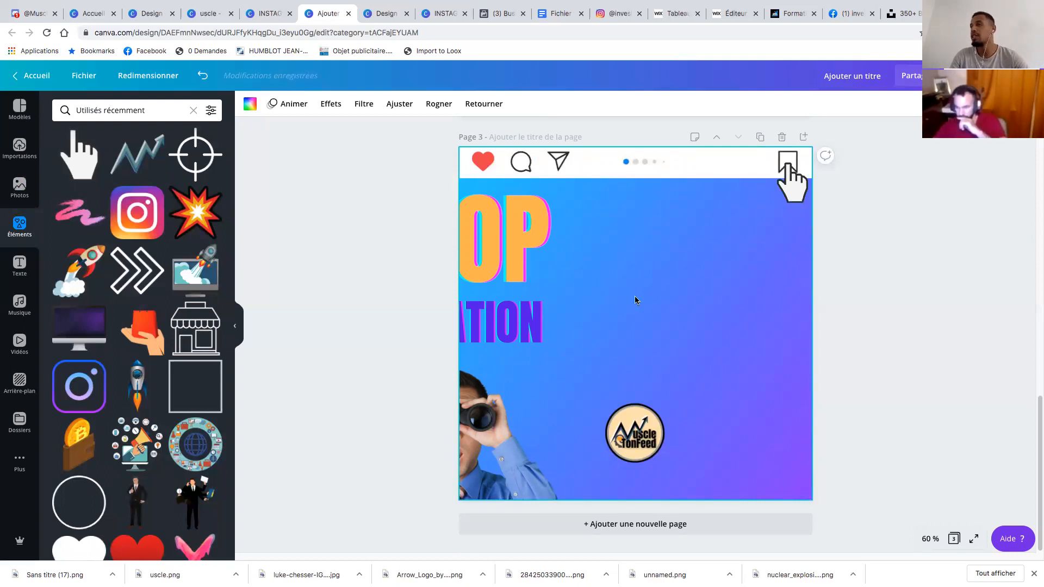
Check the three-page carousel from the MINDSET cover through page 2 to the icon bar and hand on page 3
{"action": "scroll", "coordinate": [631, 298], "scroll_direction": "up", "scroll_amount": 7}
{"action": "scroll", "coordinate": [644, 300], "scroll_direction": "up", "scroll_amount": 3}
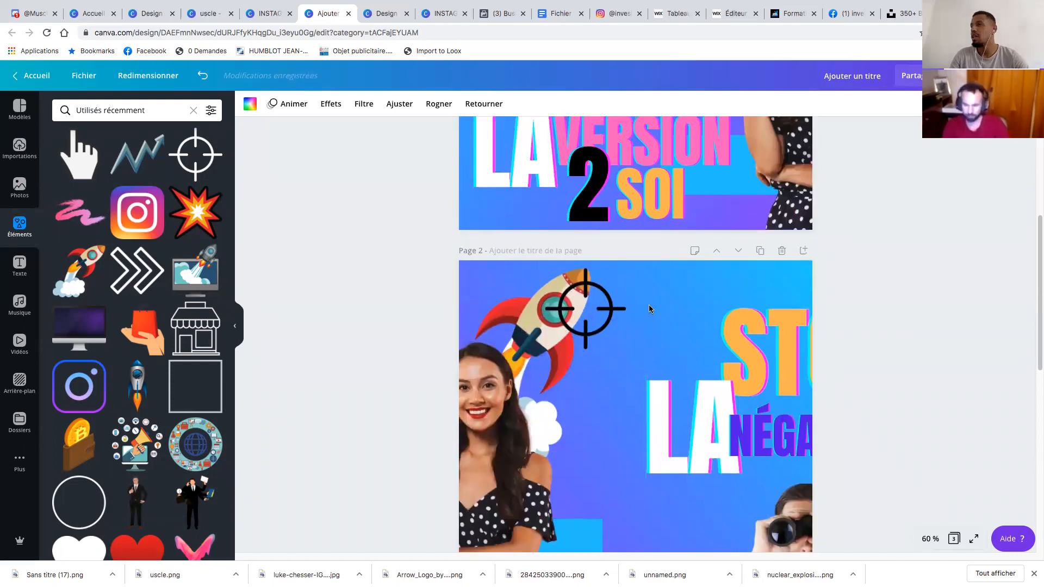
{"action": "scroll", "coordinate": [649, 307], "scroll_direction": "down", "scroll_amount": 1}
{"action": "scroll", "coordinate": [649, 308], "scroll_direction": "up", "scroll_amount": 6}
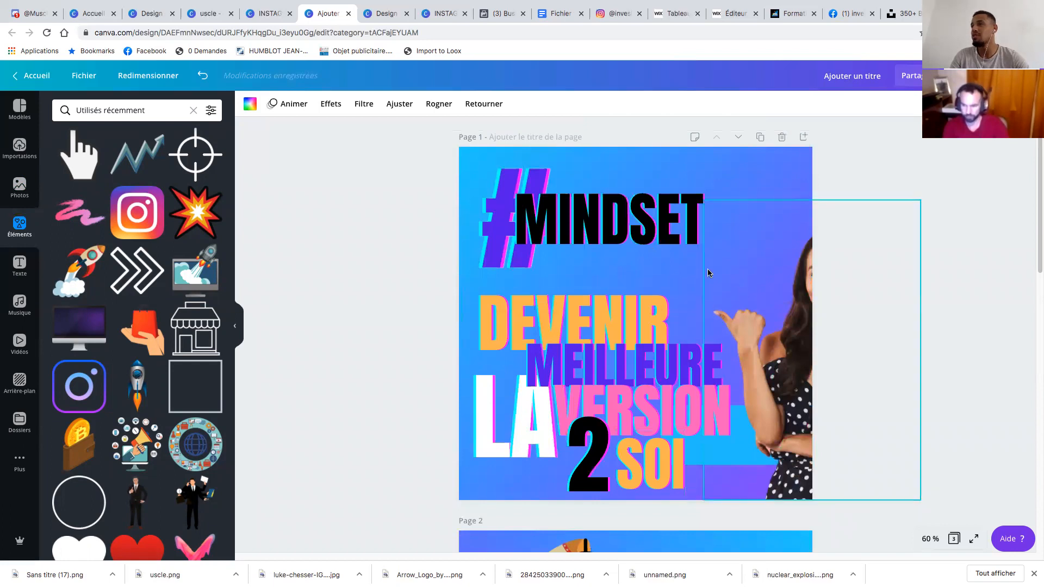
{"action": "scroll", "coordinate": [689, 288], "scroll_direction": "down", "scroll_amount": 1}
{"action": "scroll", "coordinate": [689, 288], "scroll_direction": "down", "scroll_amount": 1}
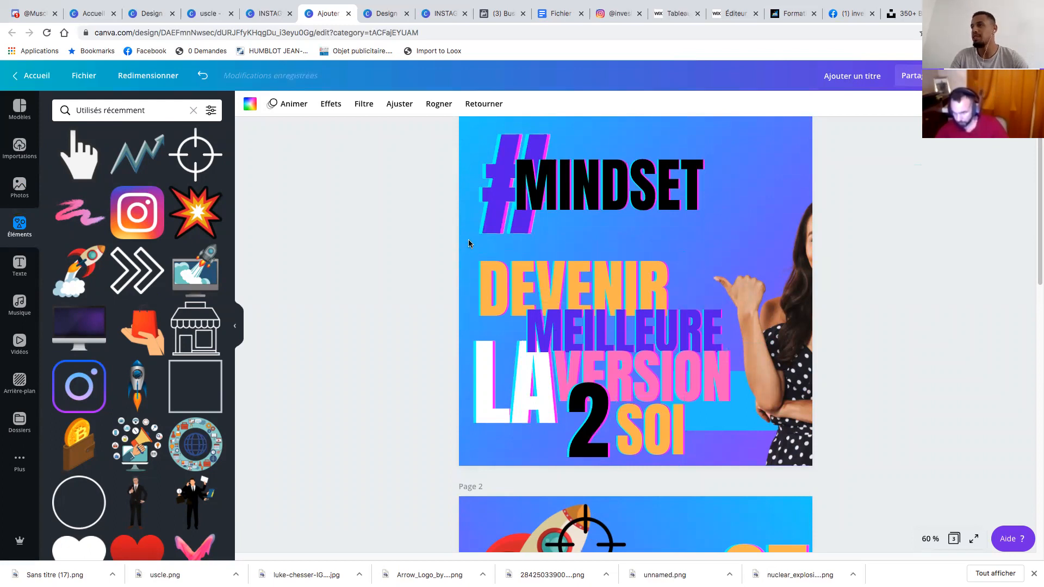
{"action": "left_click", "coordinate": [677, 132]}
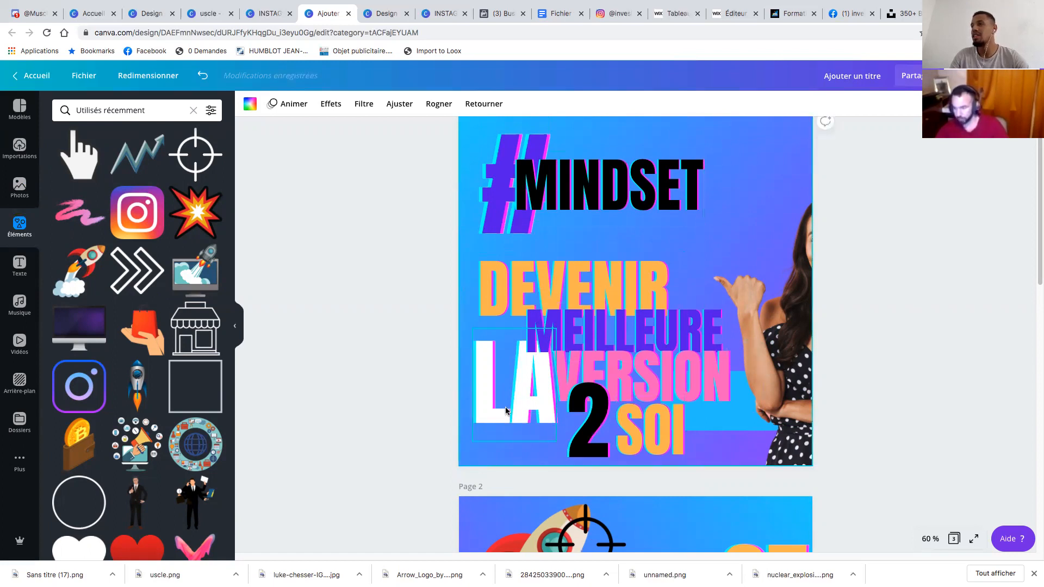
{"action": "scroll", "coordinate": [646, 375], "scroll_direction": "down", "scroll_amount": 6}
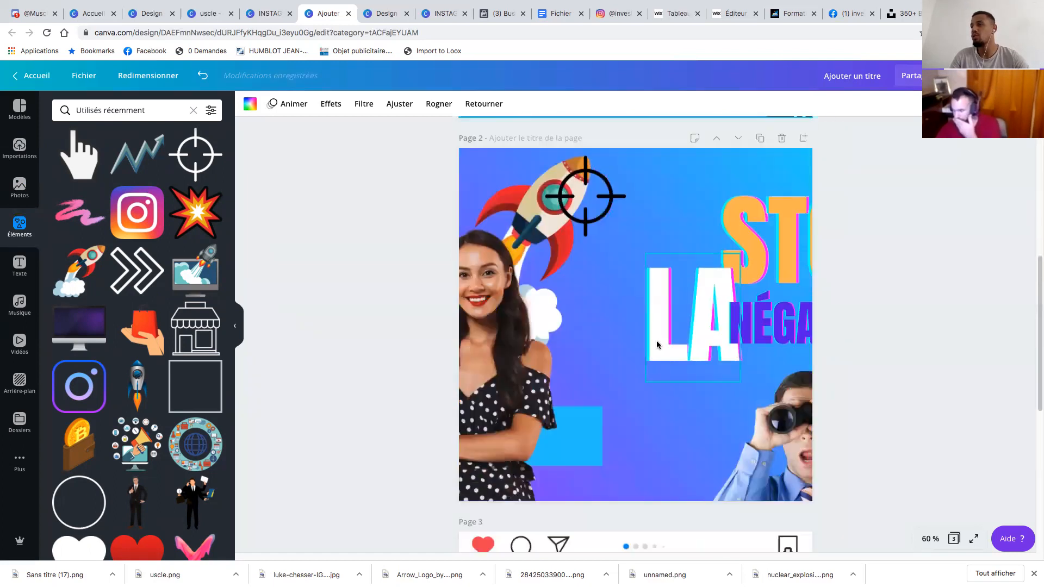
{"action": "left_click", "coordinate": [478, 106]}
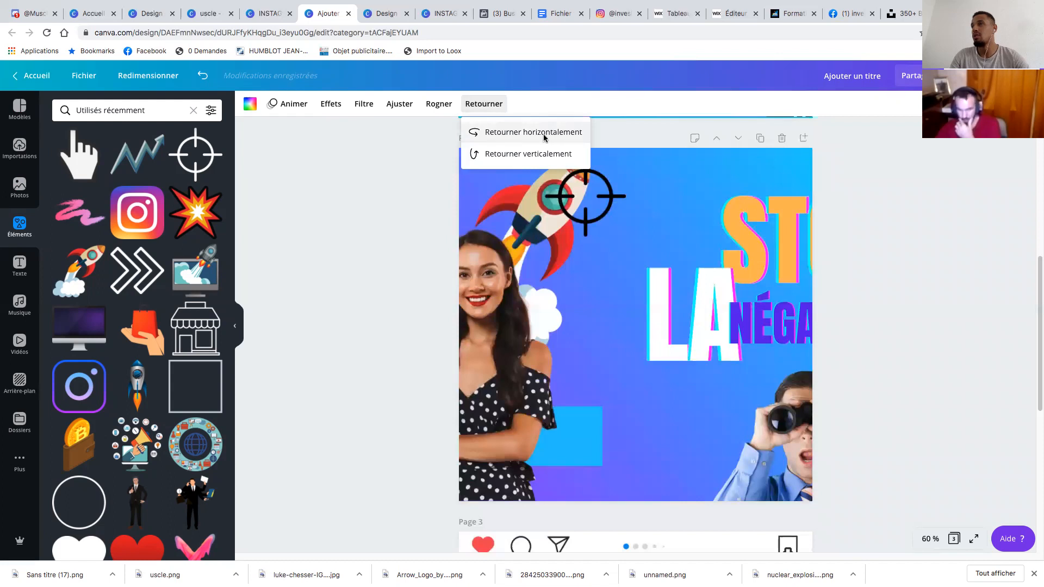
{"action": "left_click", "coordinate": [478, 105]}
{"action": "scroll", "coordinate": [655, 407], "scroll_direction": "down", "scroll_amount": 5}
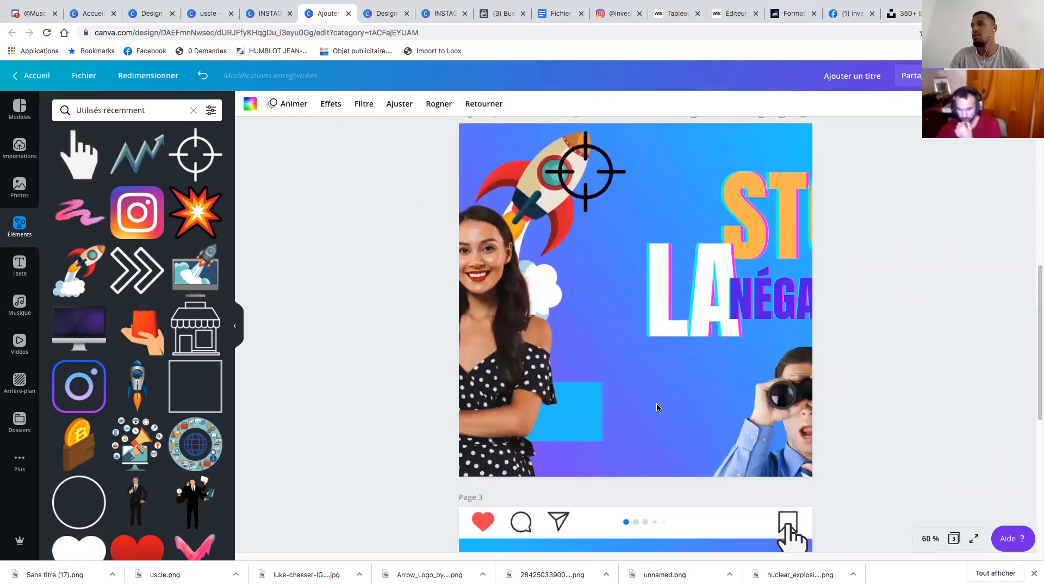
{"action": "scroll", "coordinate": [654, 407], "scroll_direction": "down", "scroll_amount": 2}
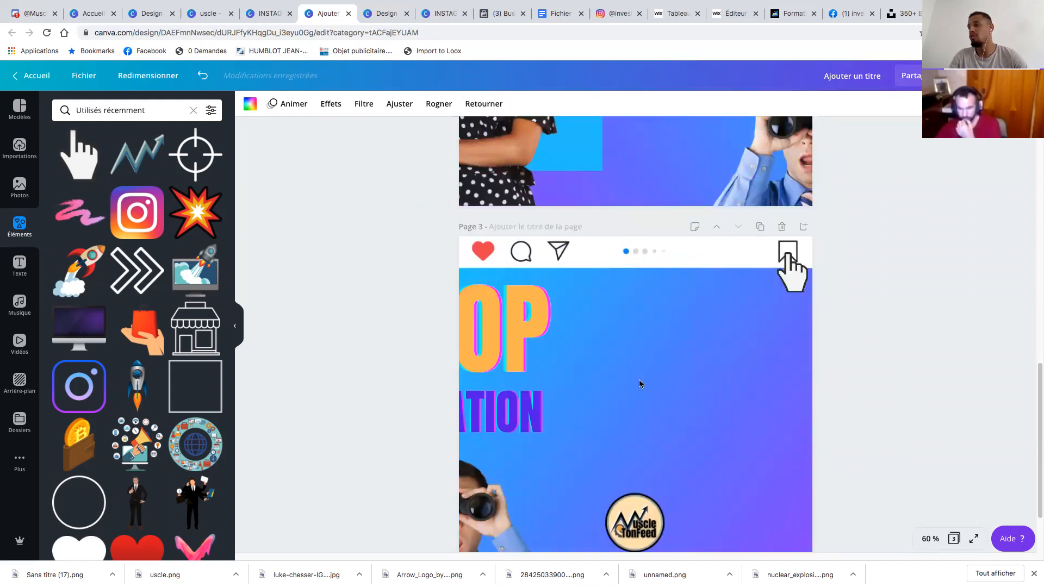
Review the carousel from page 3 back to the cover, and look at the text options with the MINDSET heading selected
{"action": "scroll", "coordinate": [639, 380], "scroll_direction": "up", "scroll_amount": 3}
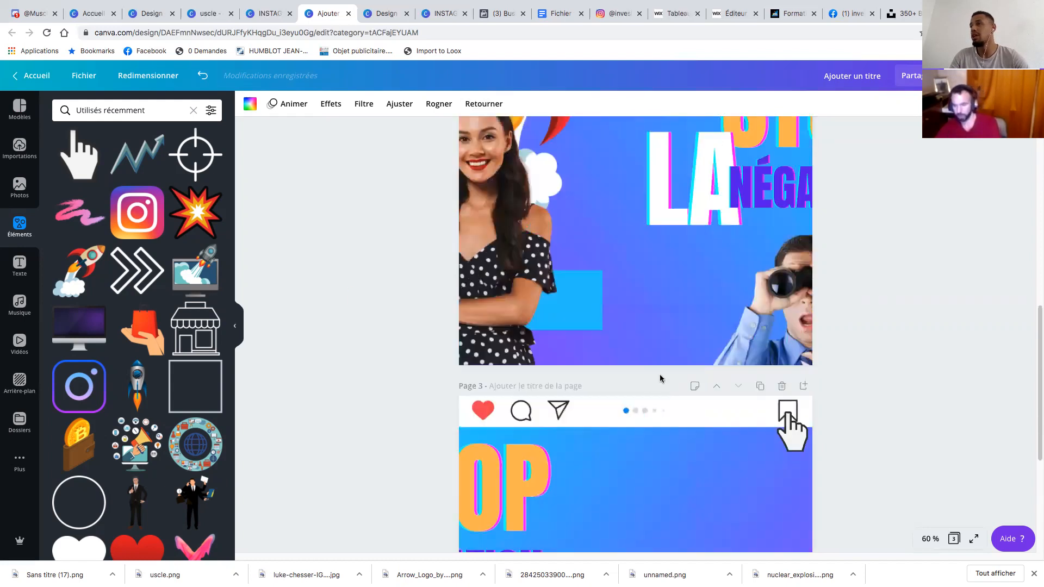
{"action": "scroll", "coordinate": [660, 374], "scroll_direction": "up", "scroll_amount": 2}
{"action": "scroll", "coordinate": [581, 465], "scroll_direction": "down", "scroll_amount": 6}
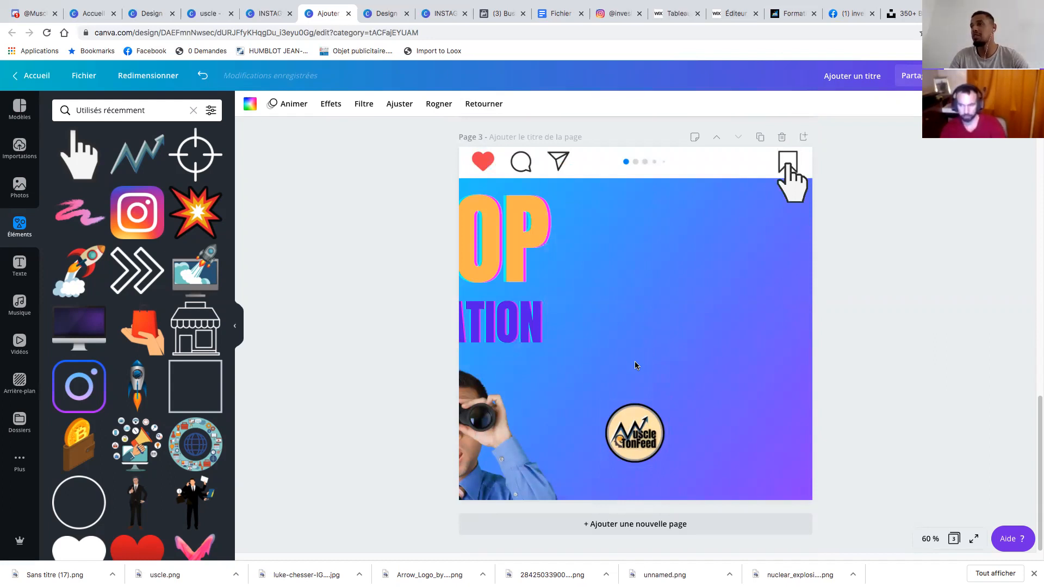
{"action": "scroll", "coordinate": [644, 332], "scroll_direction": "up", "scroll_amount": 1}
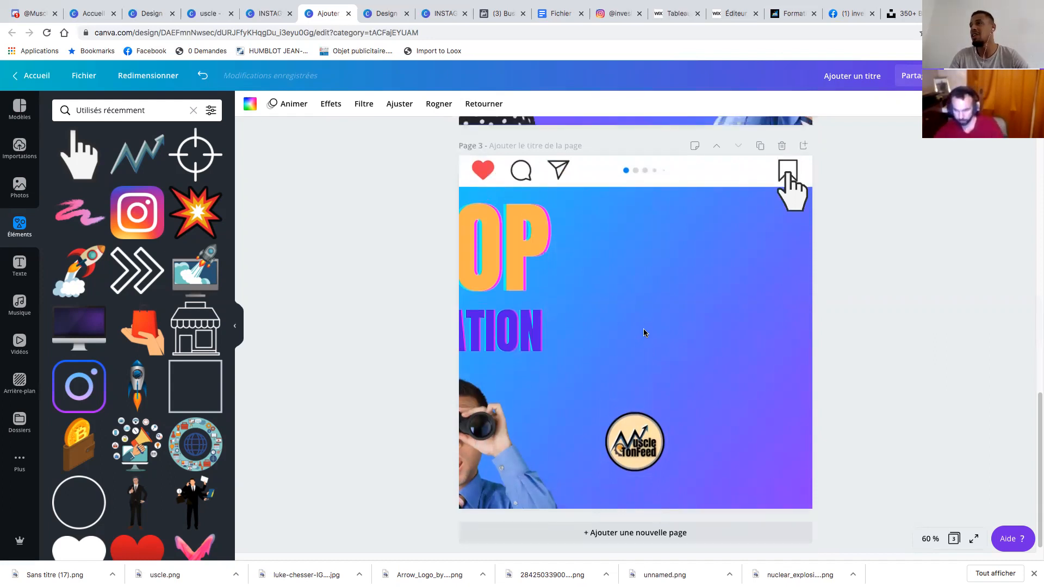
{"action": "scroll", "coordinate": [644, 332], "scroll_direction": "up", "scroll_amount": 10}
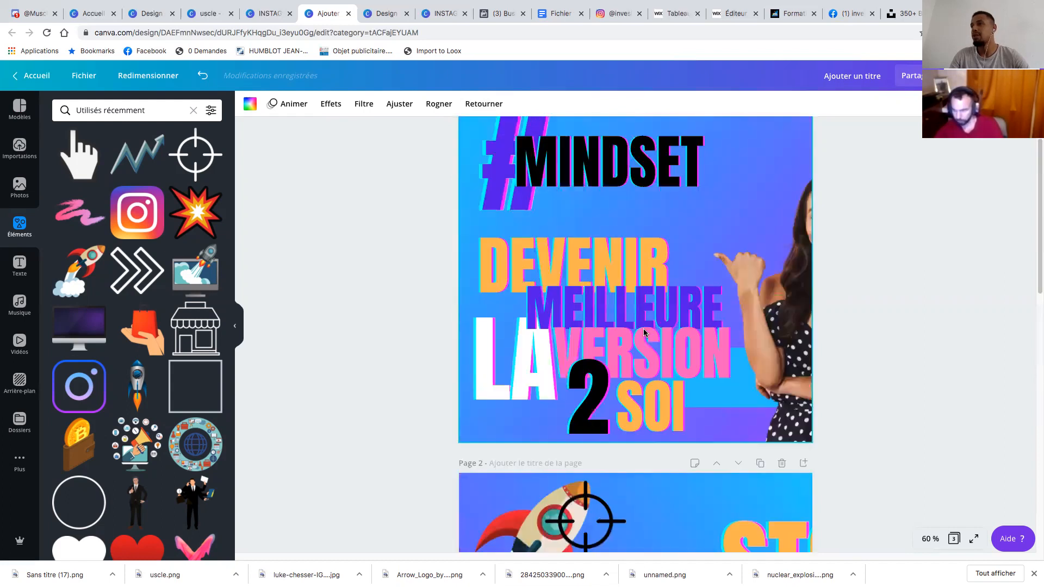
{"action": "scroll", "coordinate": [644, 332], "scroll_direction": "up", "scroll_amount": 3}
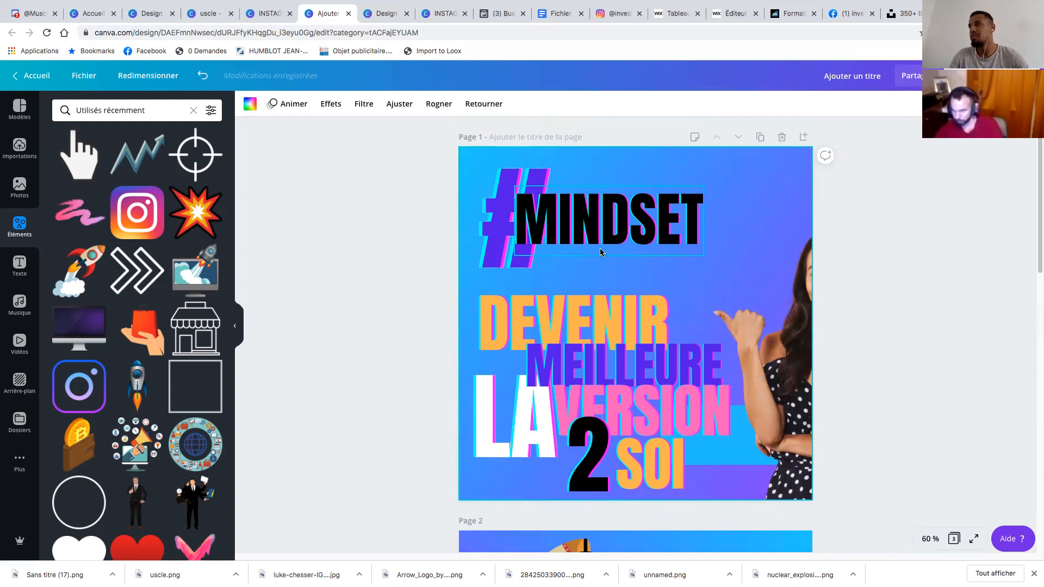
{"action": "left_click", "coordinate": [623, 233]}
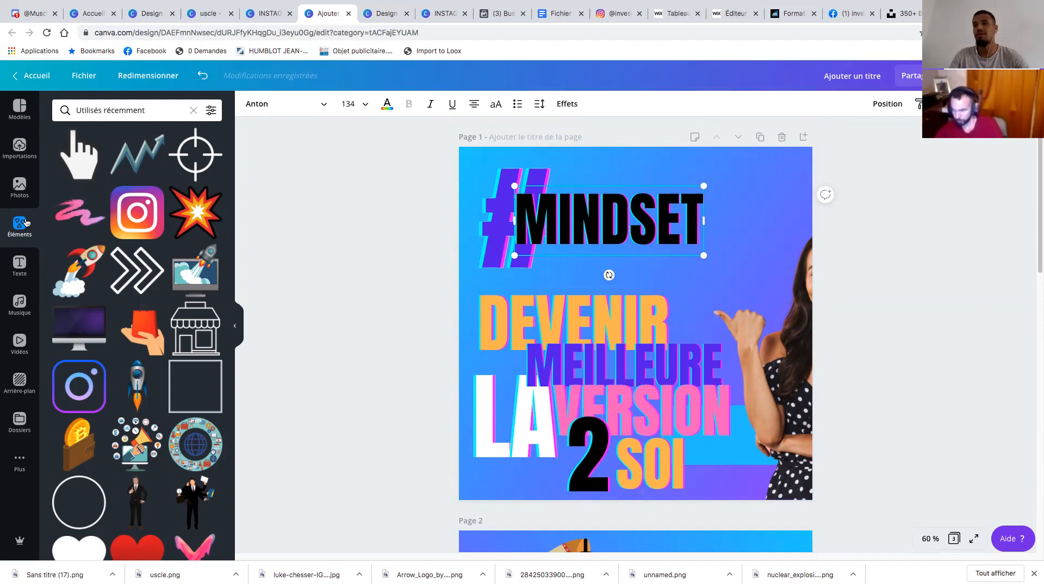
{"action": "left_click", "coordinate": [19, 266]}
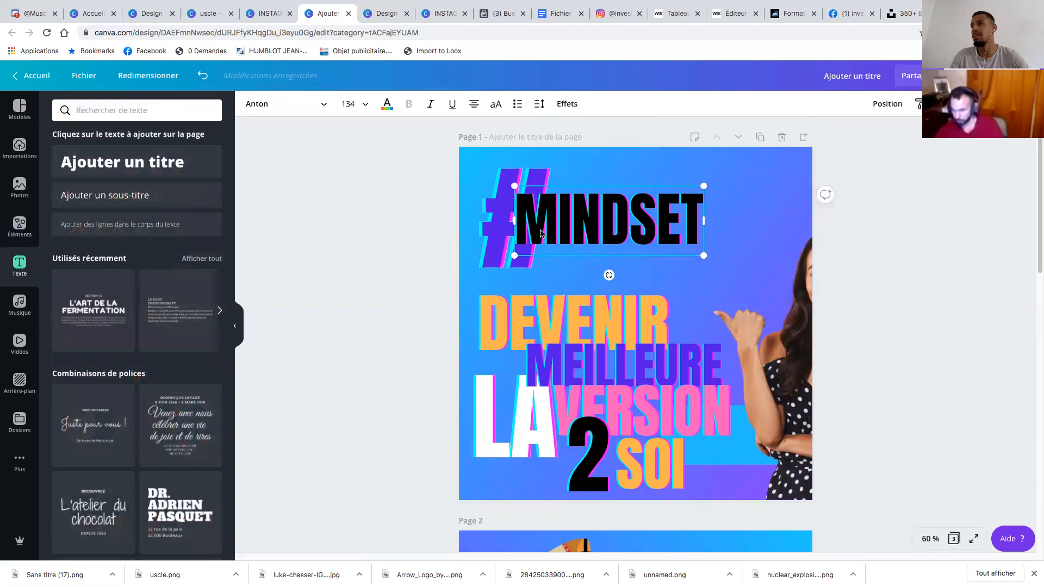
{"action": "left_click", "coordinate": [235, 326]}
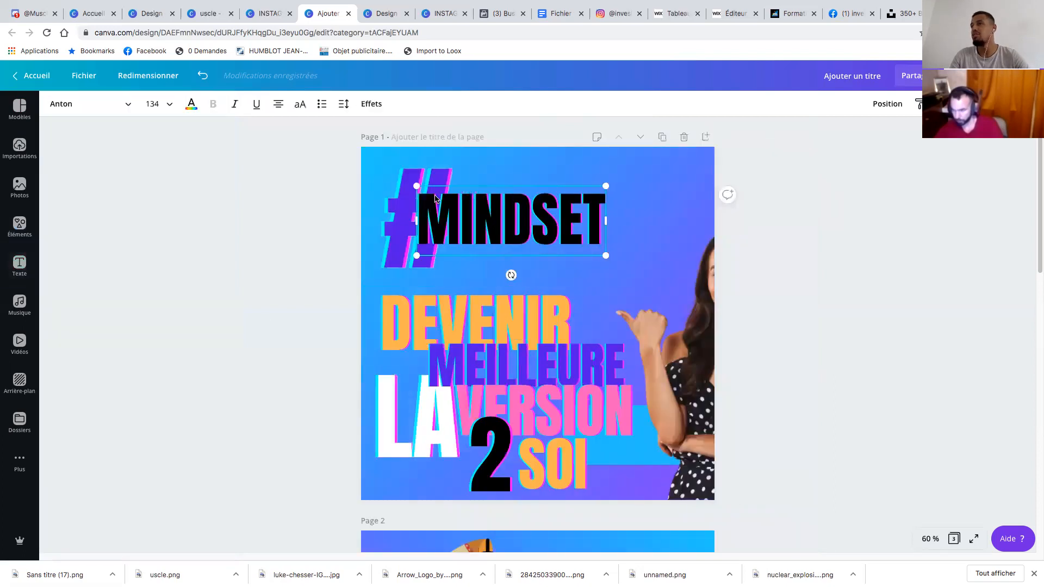
Examine how the photos and text continue across pages 1, 2 and 3 with the page area widened
{"action": "scroll", "coordinate": [518, 330], "scroll_direction": "down", "scroll_amount": 12}
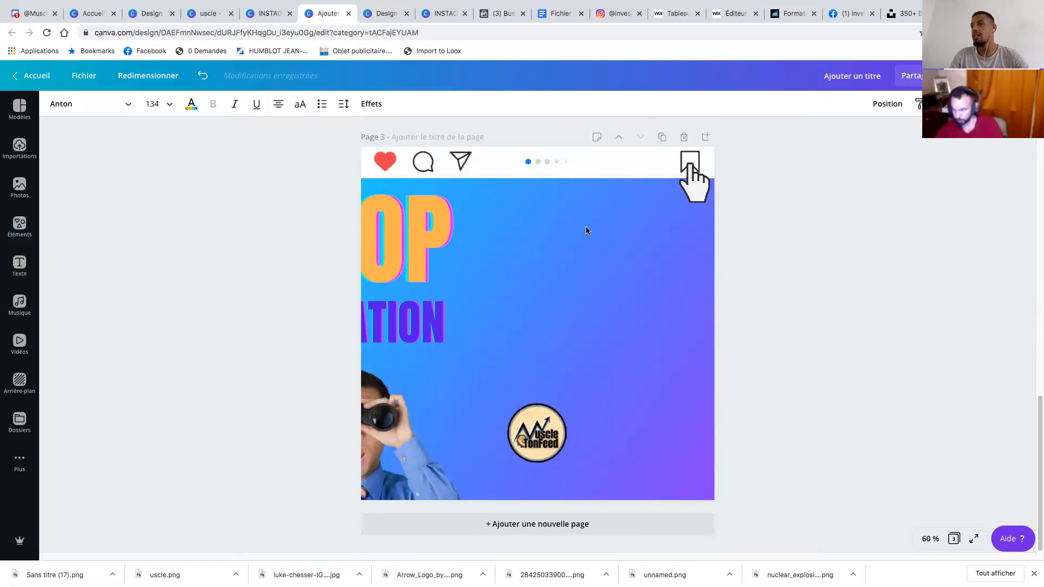
{"action": "scroll", "coordinate": [497, 235], "scroll_direction": "up", "scroll_amount": 6}
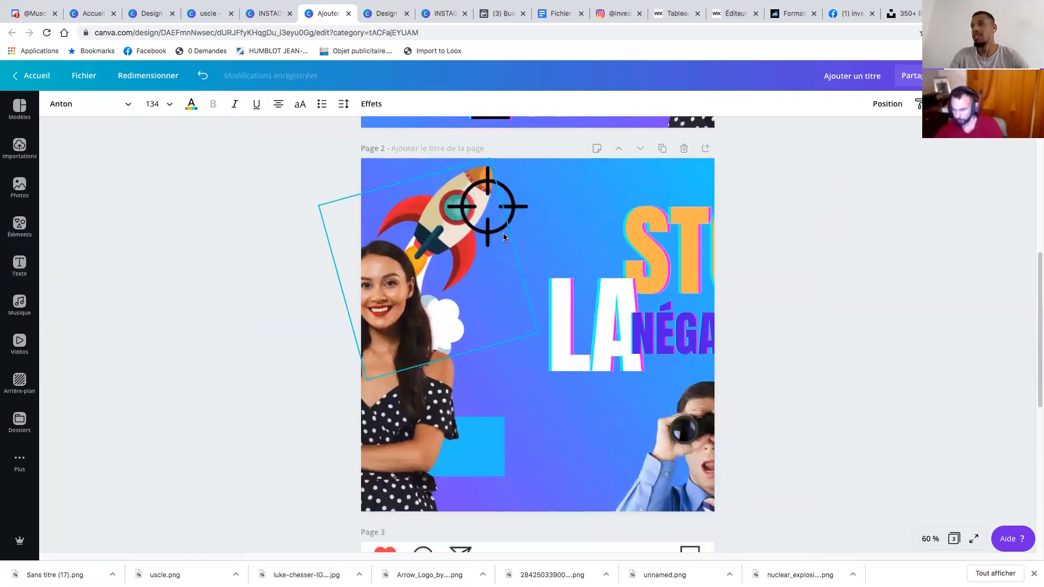
{"action": "scroll", "coordinate": [504, 237], "scroll_direction": "up", "scroll_amount": 2}
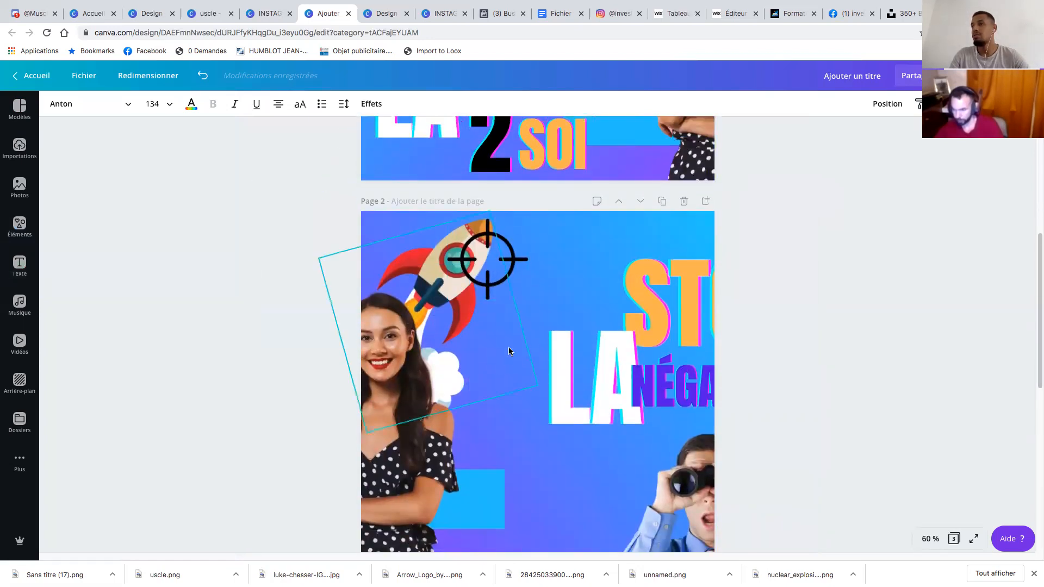
{"action": "scroll", "coordinate": [544, 245], "scroll_direction": "up", "scroll_amount": 3}
{"action": "scroll", "coordinate": [448, 304], "scroll_direction": "down", "scroll_amount": 1}
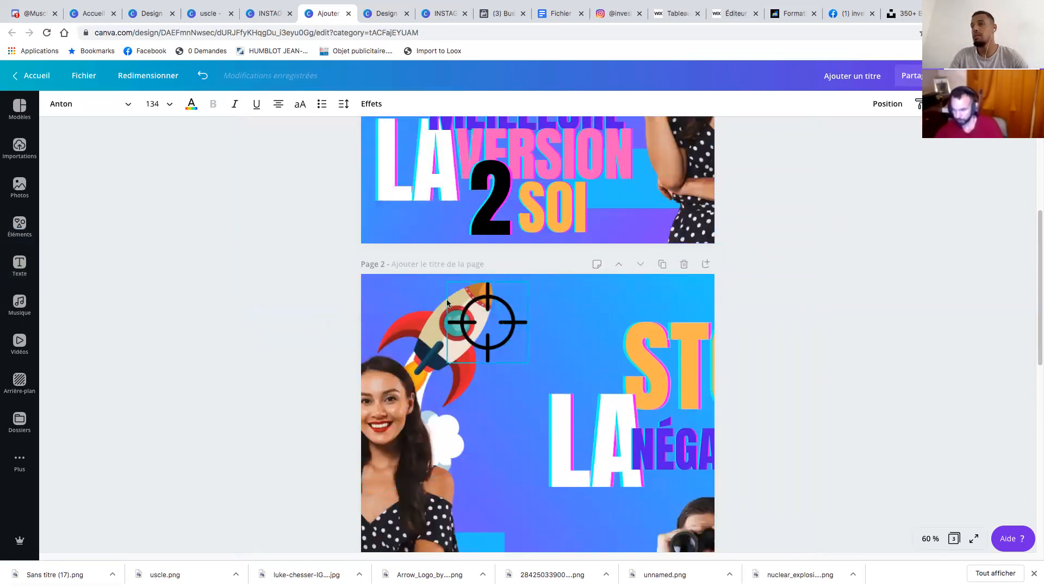
{"action": "left_click", "coordinate": [15, 229]}
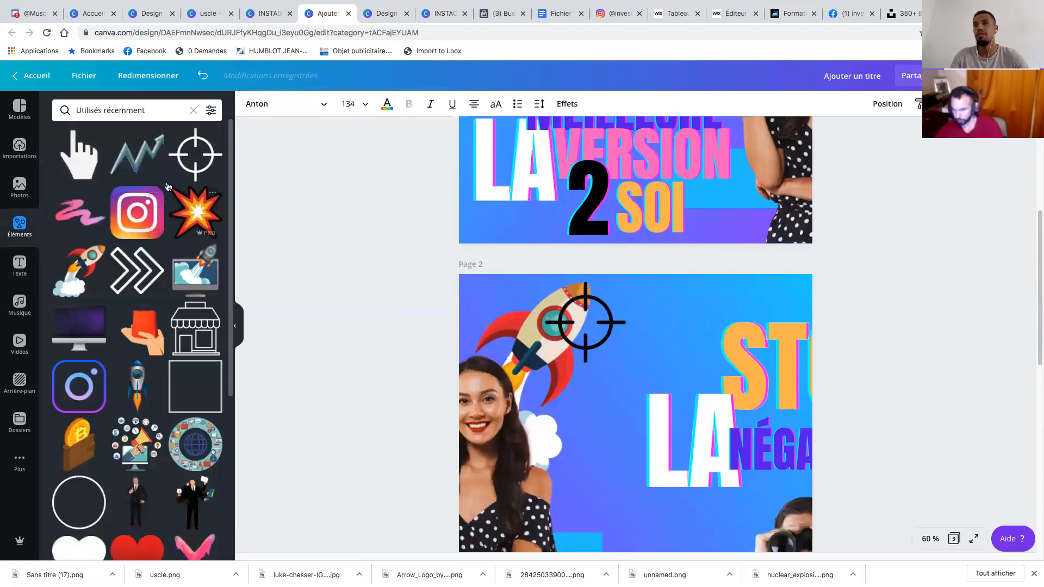
{"action": "left_click", "coordinate": [235, 326]}
{"action": "scroll", "coordinate": [582, 362], "scroll_direction": "down", "scroll_amount": 2}
{"action": "scroll", "coordinate": [582, 362], "scroll_direction": "down", "scroll_amount": 2}
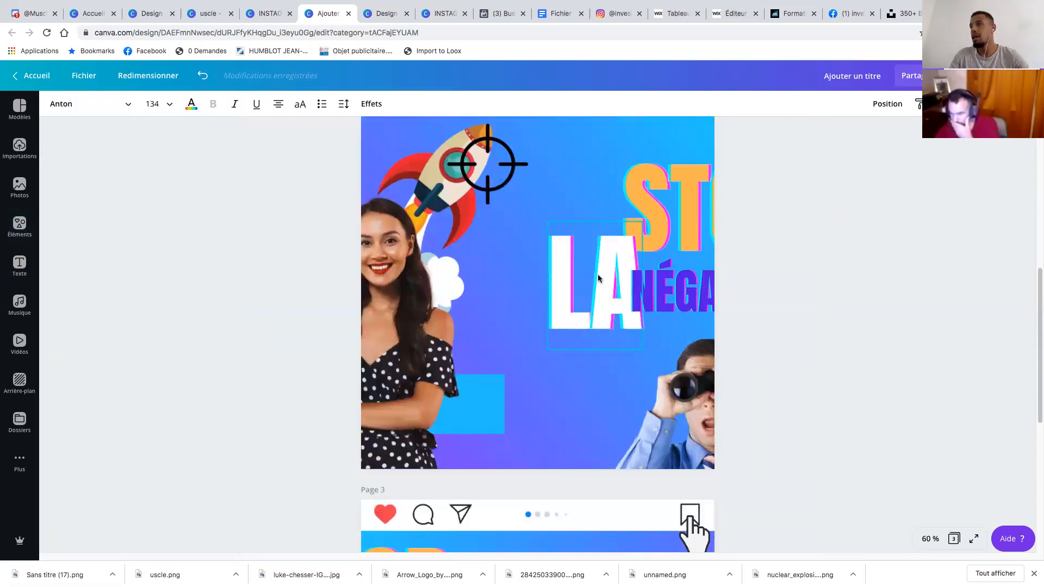
{"action": "scroll", "coordinate": [582, 237], "scroll_direction": "up", "scroll_amount": 10}
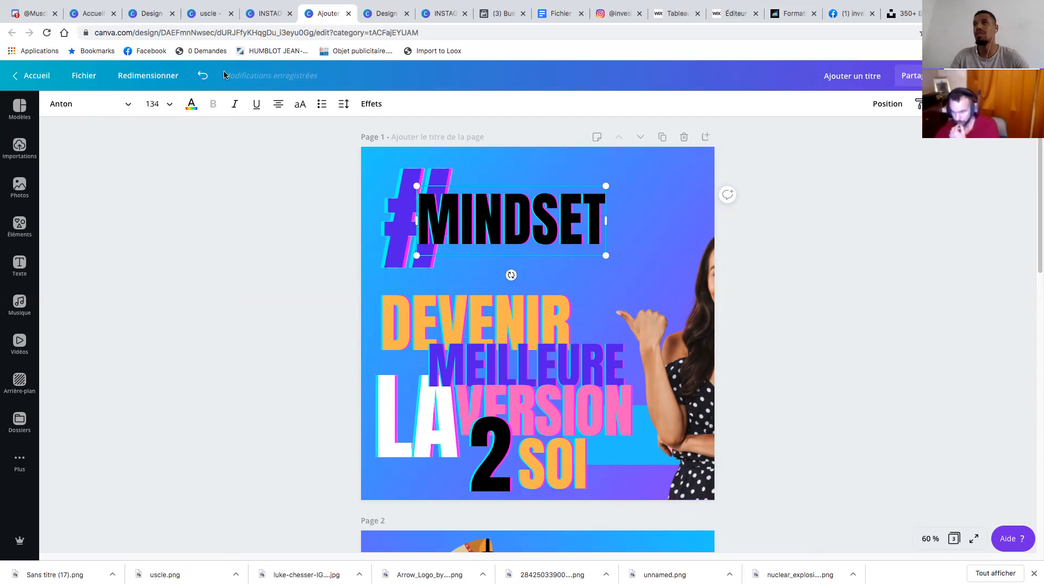
Switch to the Muscle TonFeed logo design and dismiss its download message to view the logo
{"action": "left_click", "coordinate": [153, 17]}
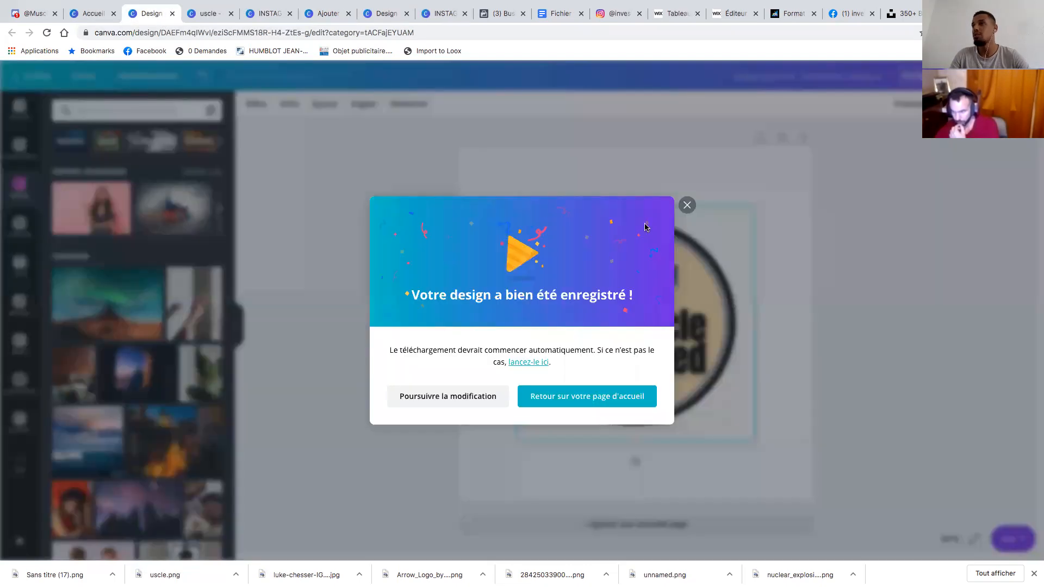
{"action": "left_click", "coordinate": [687, 205]}
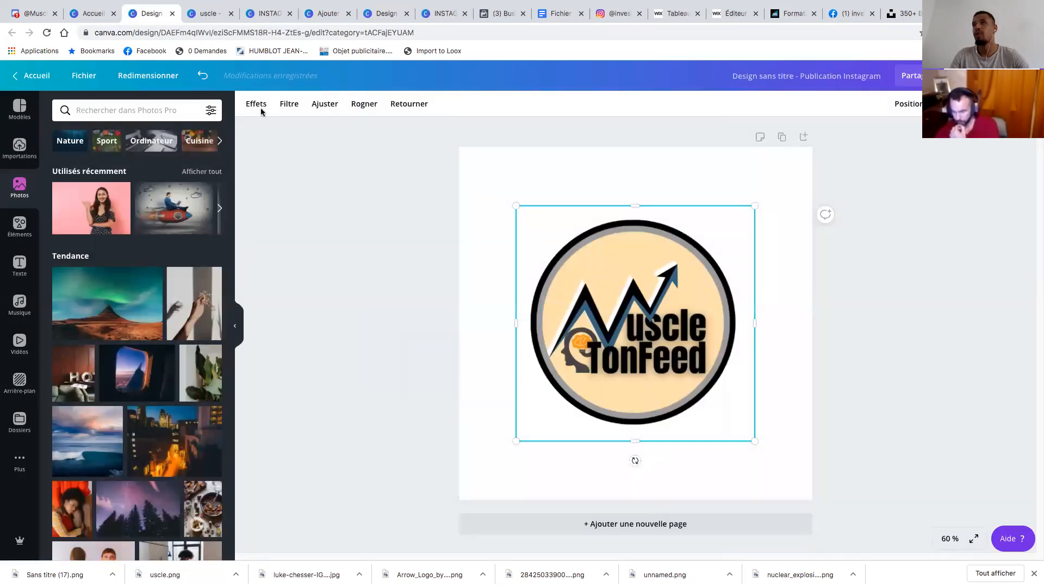
{"action": "left_click", "coordinate": [202, 15]}
{"action": "left_click", "coordinate": [153, 16]}
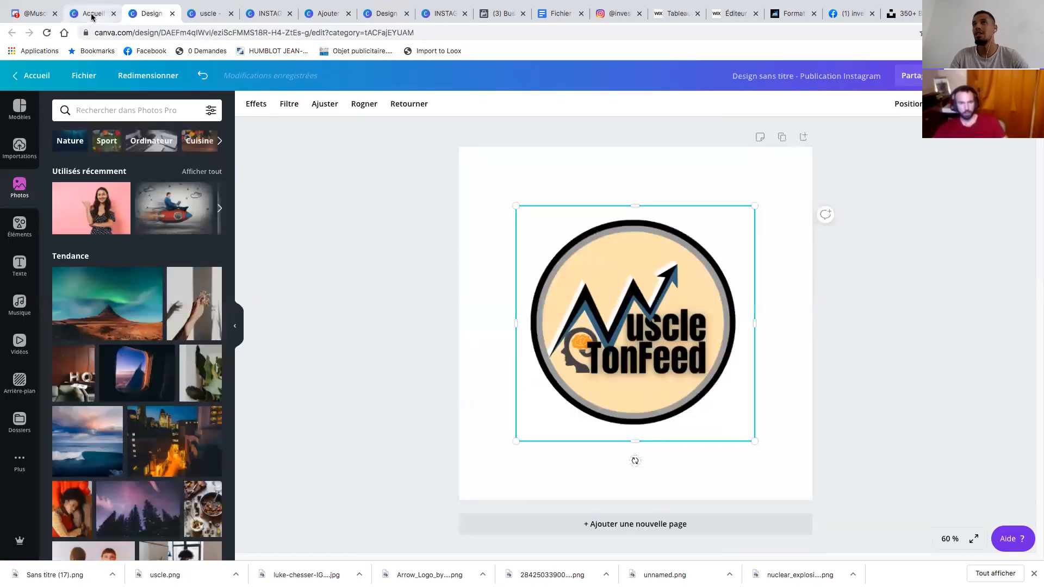
Open the full list of saved designs from the Canva home page and look through it
{"action": "left_click", "coordinate": [91, 14]}
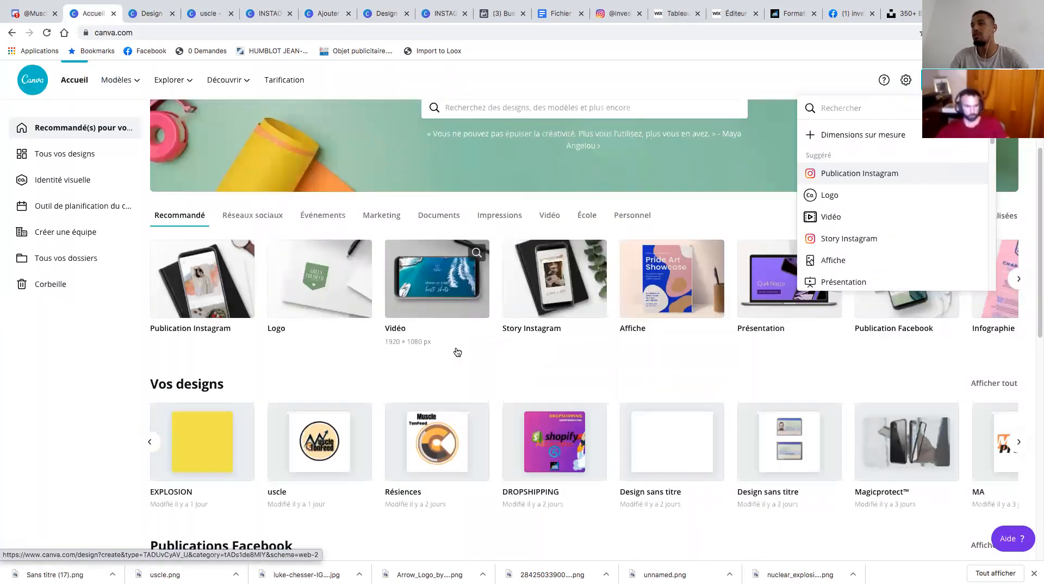
{"action": "scroll", "coordinate": [479, 349], "scroll_direction": "down", "scroll_amount": 3}
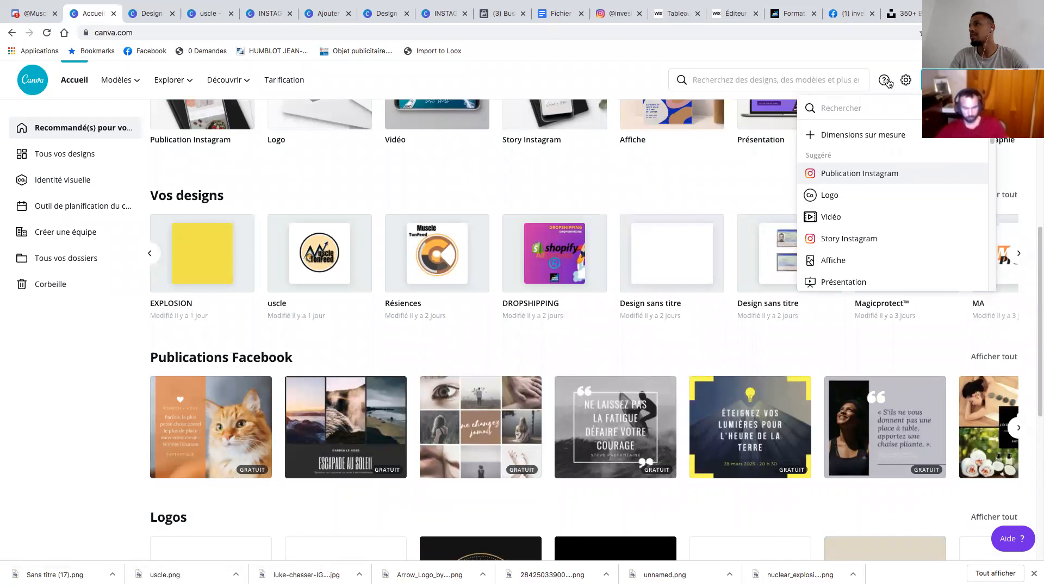
{"action": "left_click", "coordinate": [639, 83]}
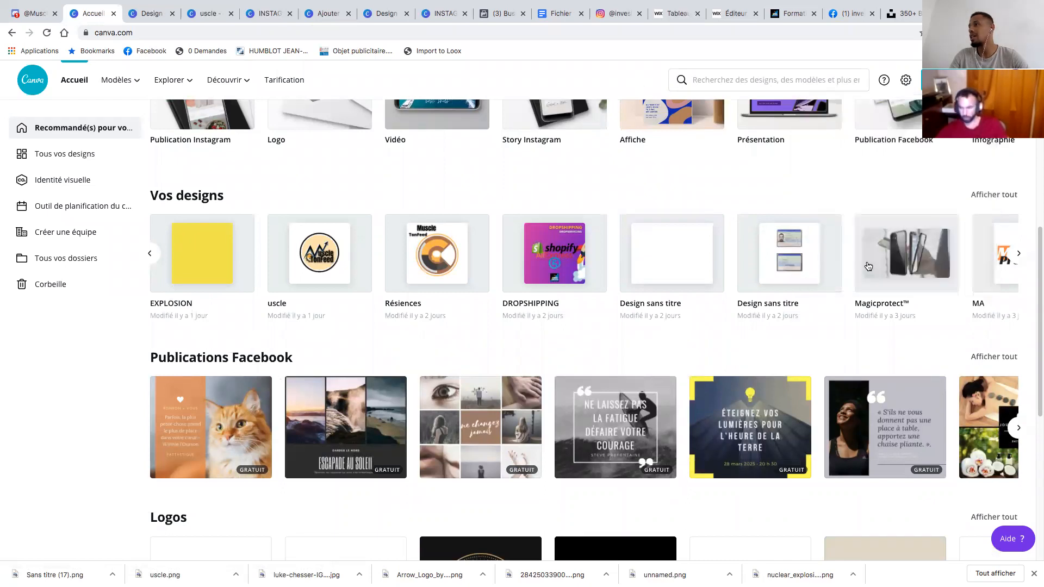
{"action": "left_click", "coordinate": [986, 198]}
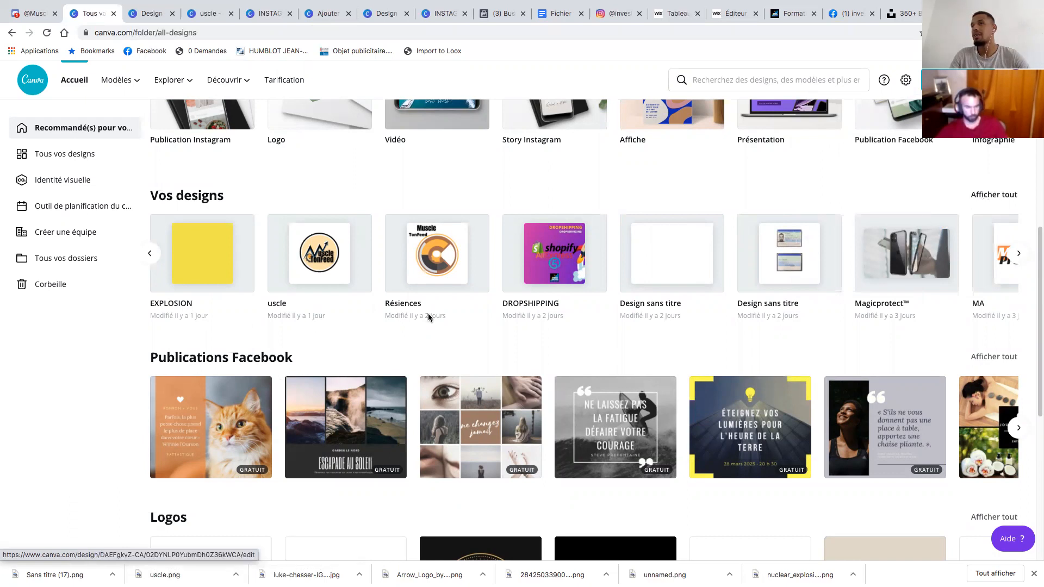
{"action": "scroll", "coordinate": [401, 315], "scroll_direction": "down", "scroll_amount": 1}
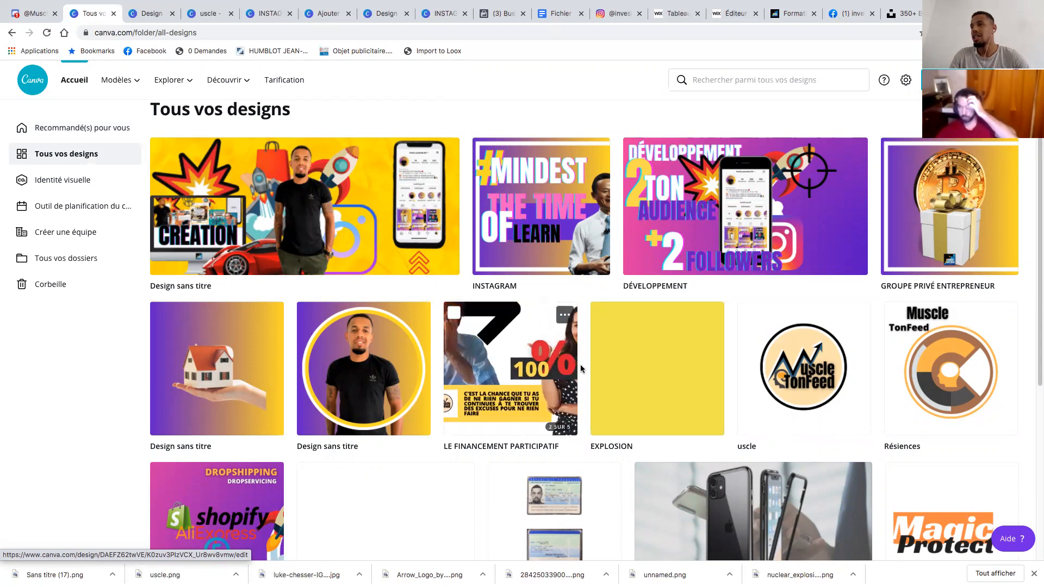
{"action": "scroll", "coordinate": [521, 364], "scroll_direction": "down", "scroll_amount": 4}
{"action": "scroll", "coordinate": [512, 375], "scroll_direction": "down", "scroll_amount": 1}
{"action": "scroll", "coordinate": [512, 378], "scroll_direction": "up", "scroll_amount": 5}
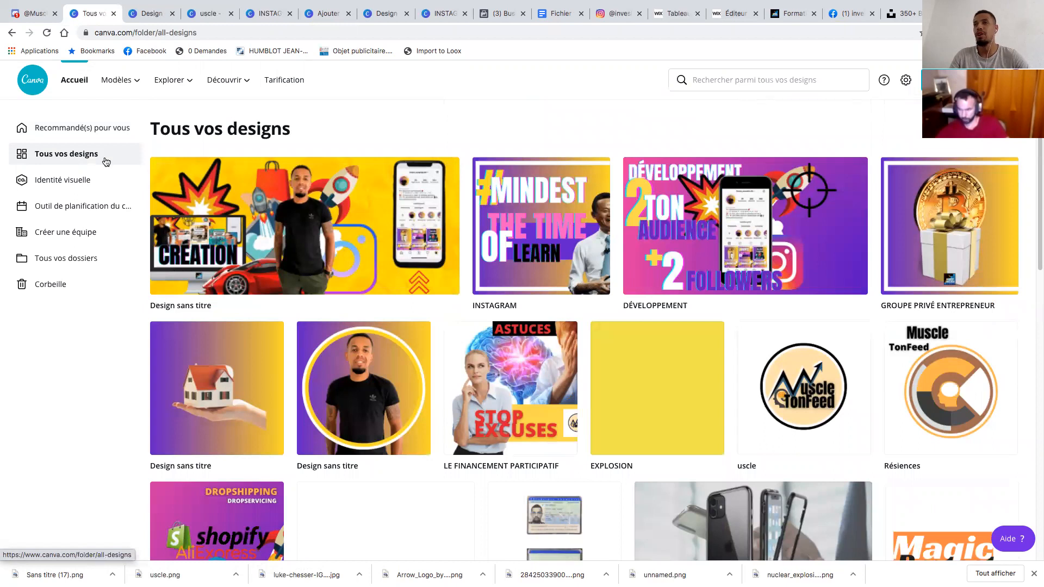
View page 6 of the INSTAGRAM design, and return to the mindset carousel to review it from the cover to page 3
{"action": "left_click", "coordinate": [267, 13]}
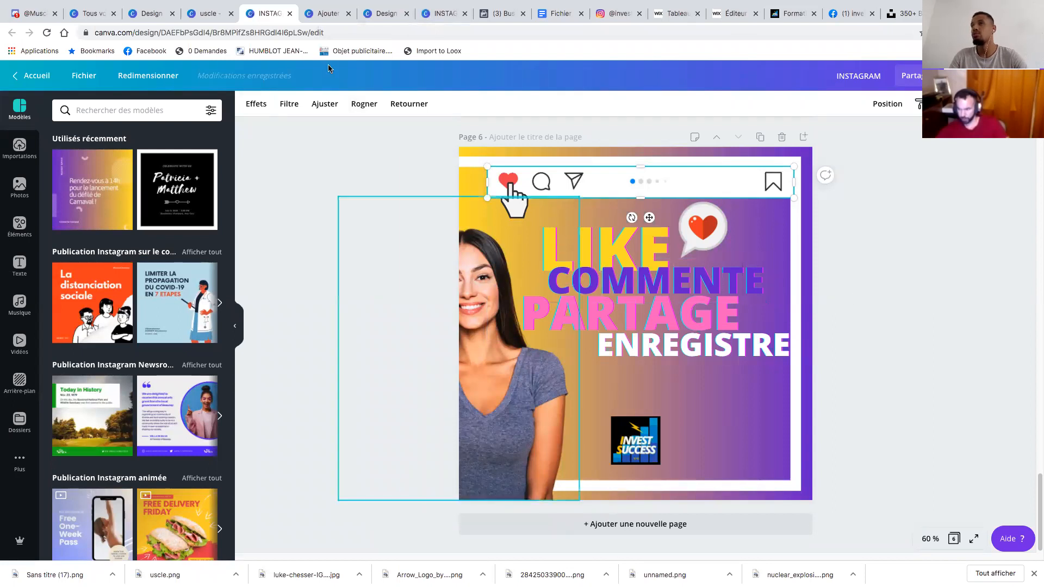
{"action": "left_click", "coordinate": [326, 13]}
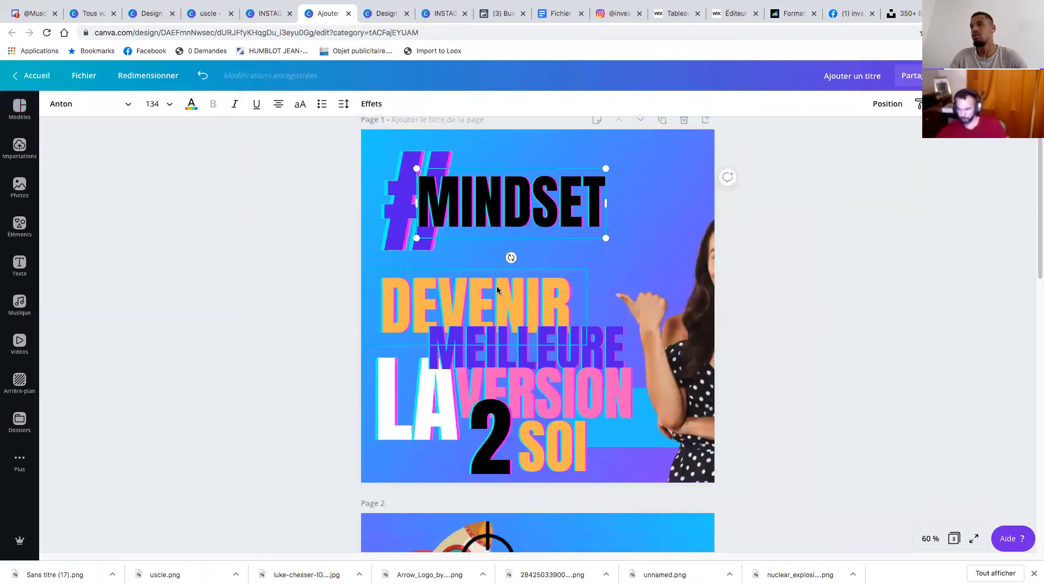
{"action": "scroll", "coordinate": [491, 275], "scroll_direction": "down", "scroll_amount": 3}
{"action": "scroll", "coordinate": [495, 278], "scroll_direction": "down", "scroll_amount": 3}
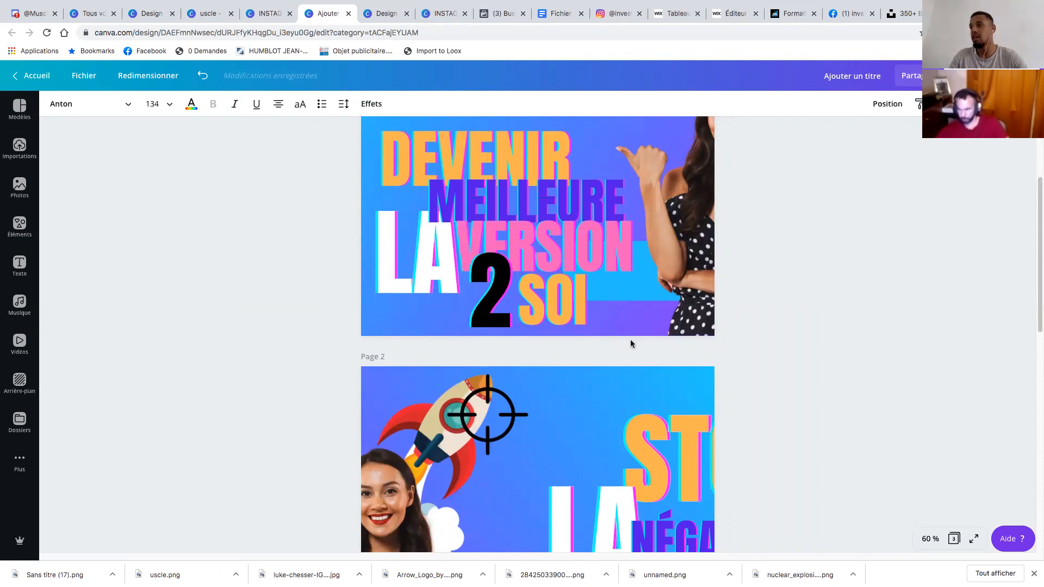
{"action": "scroll", "coordinate": [631, 339], "scroll_direction": "down", "scroll_amount": 5}
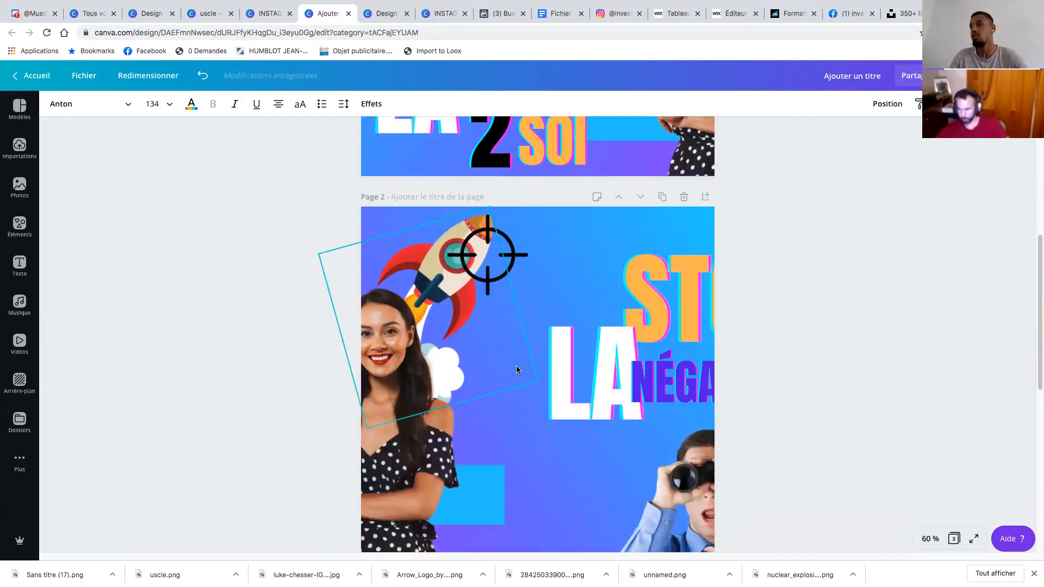
{"action": "scroll", "coordinate": [610, 412], "scroll_direction": "down", "scroll_amount": 9}
{"action": "scroll", "coordinate": [524, 341], "scroll_direction": "down", "scroll_amount": 5}
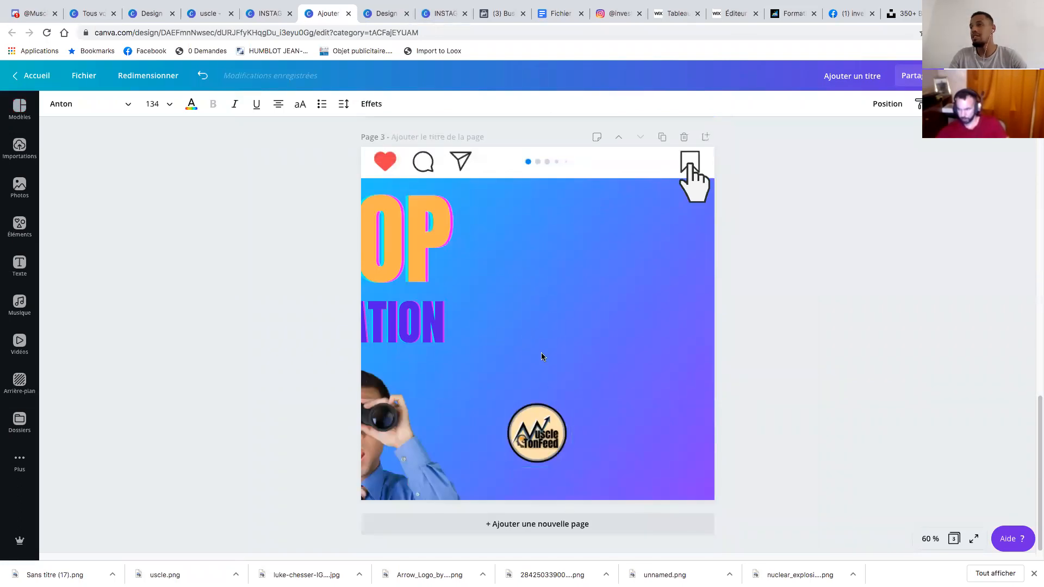
{"action": "scroll", "coordinate": [547, 421], "scroll_direction": "up", "scroll_amount": 2}
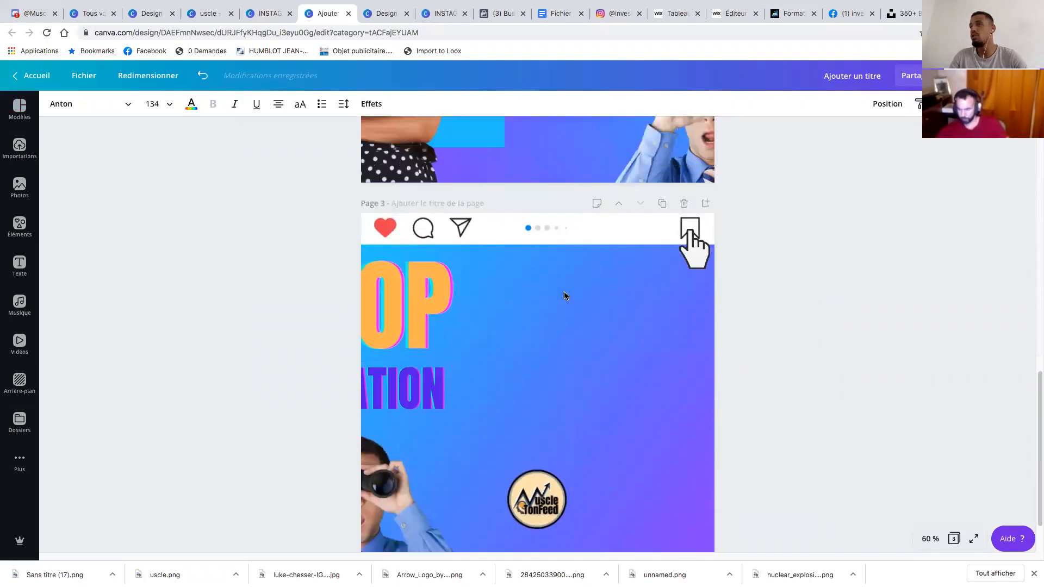
Inspect the icon bar on page 3 and look through the uploaded images for its source picture
{"action": "left_click", "coordinate": [587, 233]}
{"action": "left_click_drag", "start_coordinate": [587, 235], "coordinate": [589, 232]}
{"action": "left_click", "coordinate": [582, 299]}
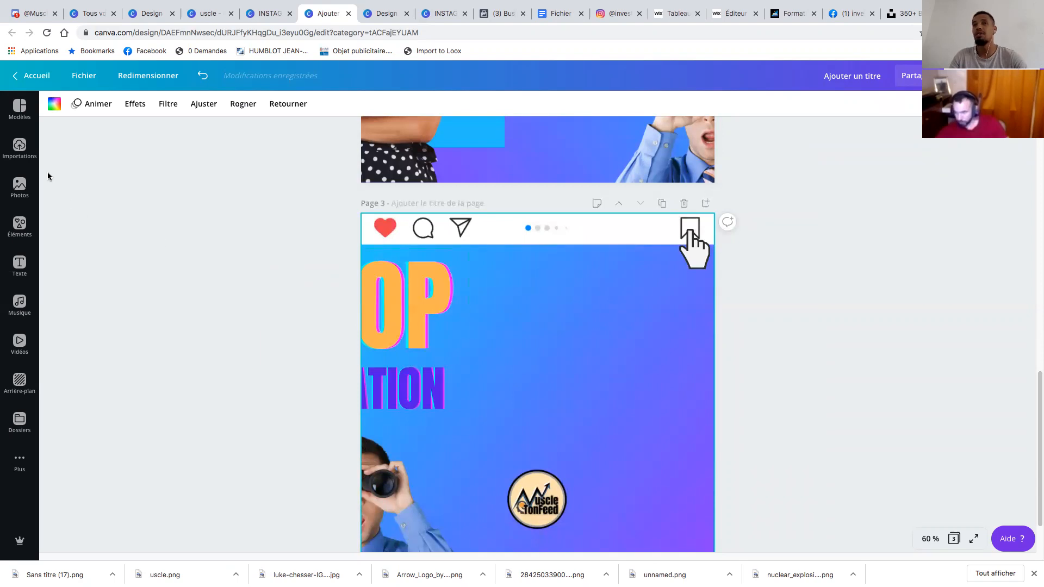
{"action": "left_click", "coordinate": [30, 156]}
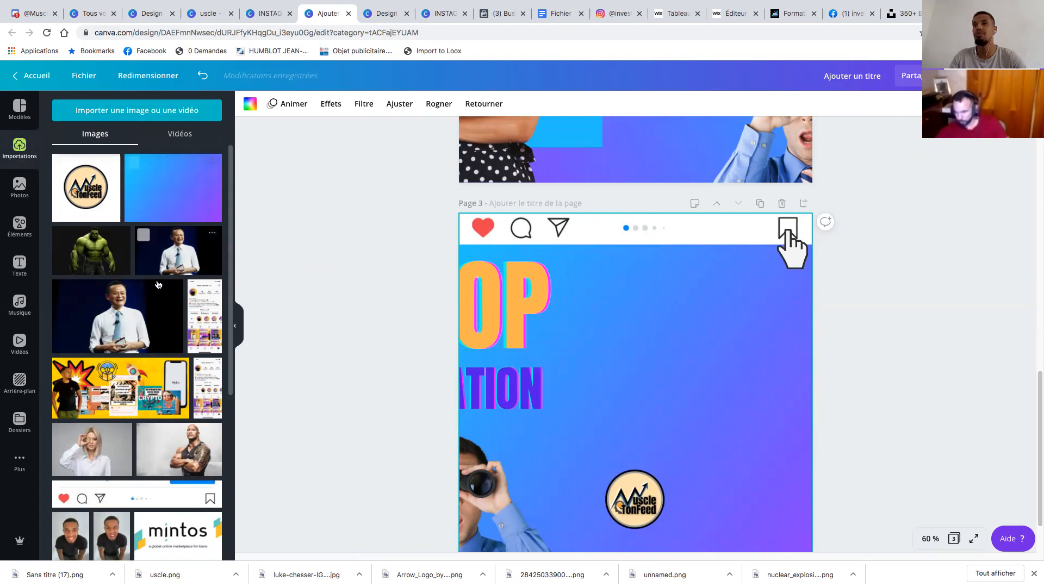
{"action": "scroll", "coordinate": [158, 285], "scroll_direction": "down", "scroll_amount": 3}
{"action": "scroll", "coordinate": [159, 285], "scroll_direction": "down", "scroll_amount": 2}
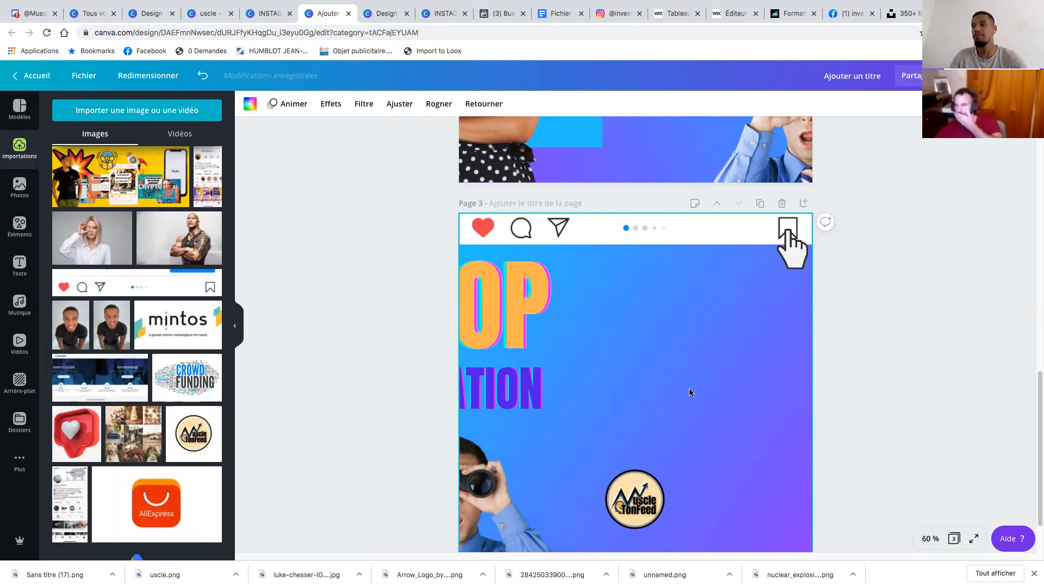
{"action": "mouse_move", "coordinate": [74, 495]}
{"action": "left_mouse_down"}
{"action": "mouse_move", "coordinate": [618, 268]}
{"action": "mouse_move", "coordinate": [132, 380]}
{"action": "mouse_move", "coordinate": [22, 487]}
{"action": "mouse_move", "coordinate": [69, 488]}
{"action": "left_mouse_up"}
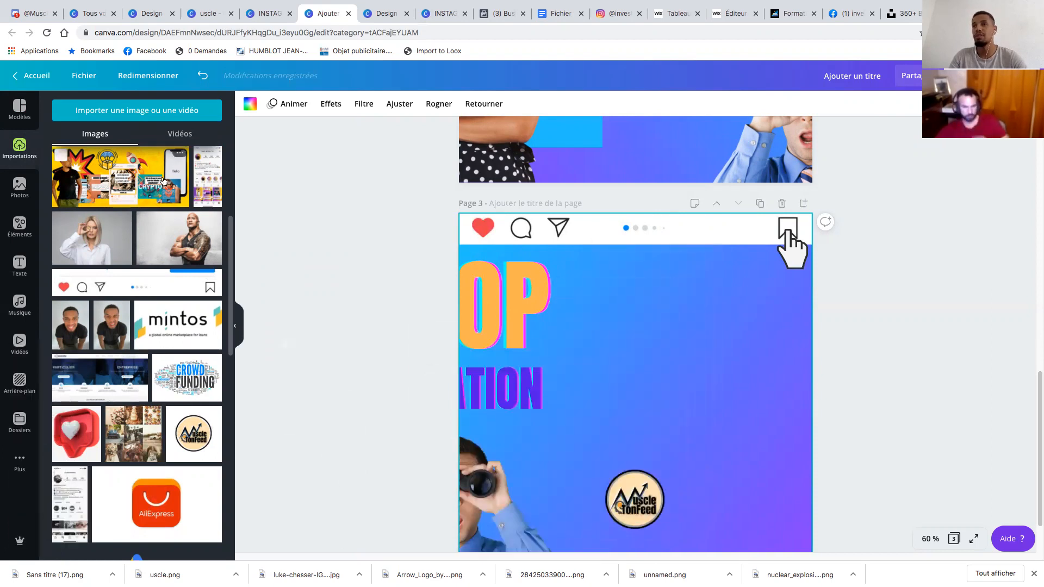
{"action": "mouse_move", "coordinate": [137, 287]}
{"action": "left_mouse_down"}
{"action": "mouse_move", "coordinate": [489, 315]}
{"action": "mouse_move", "coordinate": [301, 263]}
{"action": "mouse_move", "coordinate": [117, 291]}
{"action": "mouse_move", "coordinate": [129, 285]}
{"action": "left_mouse_up"}
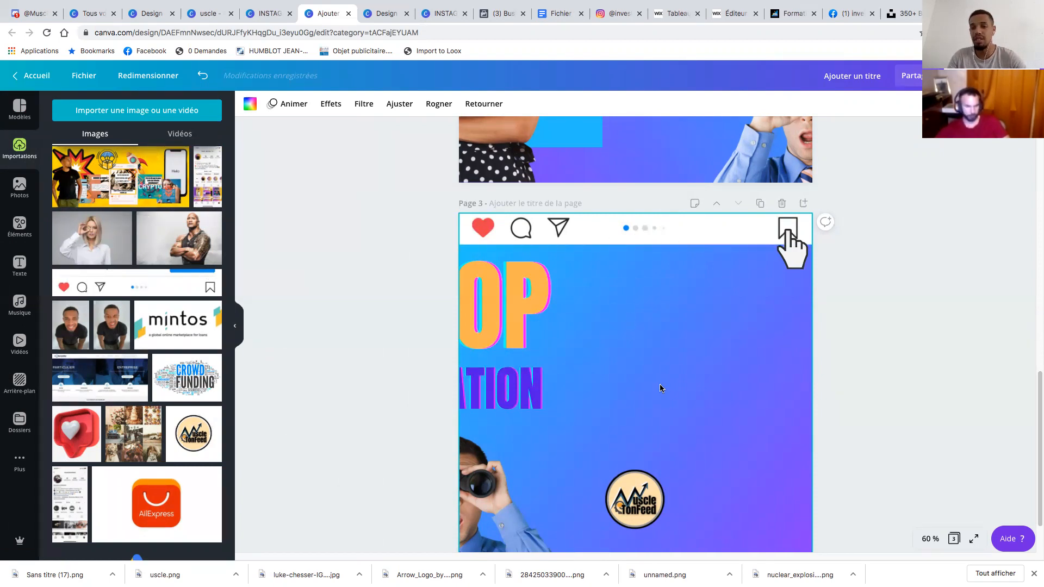
Shrink the MuscleTonFeed logo on page 3 and keep it centred closer to the page's lower edge
{"action": "scroll", "coordinate": [674, 353], "scroll_direction": "down", "scroll_amount": 2}
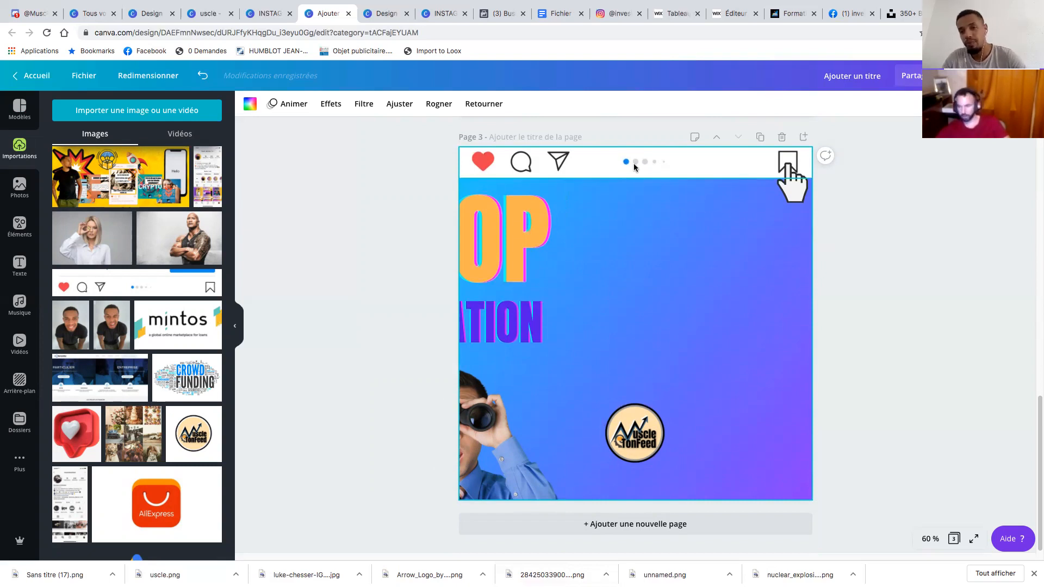
{"action": "scroll", "coordinate": [613, 242], "scroll_direction": "up", "scroll_amount": 5}
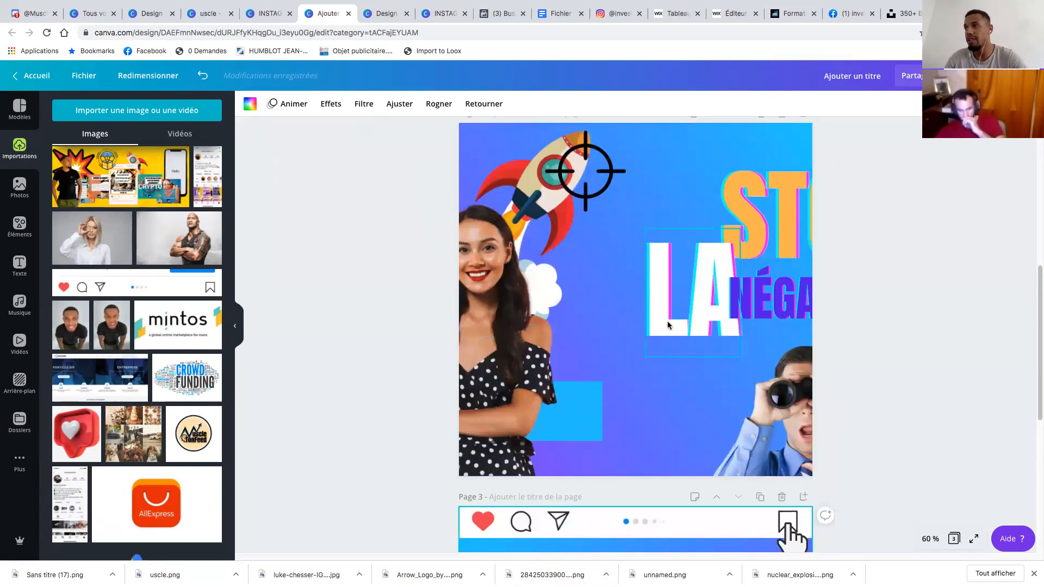
{"action": "scroll", "coordinate": [671, 284], "scroll_direction": "down", "scroll_amount": 5}
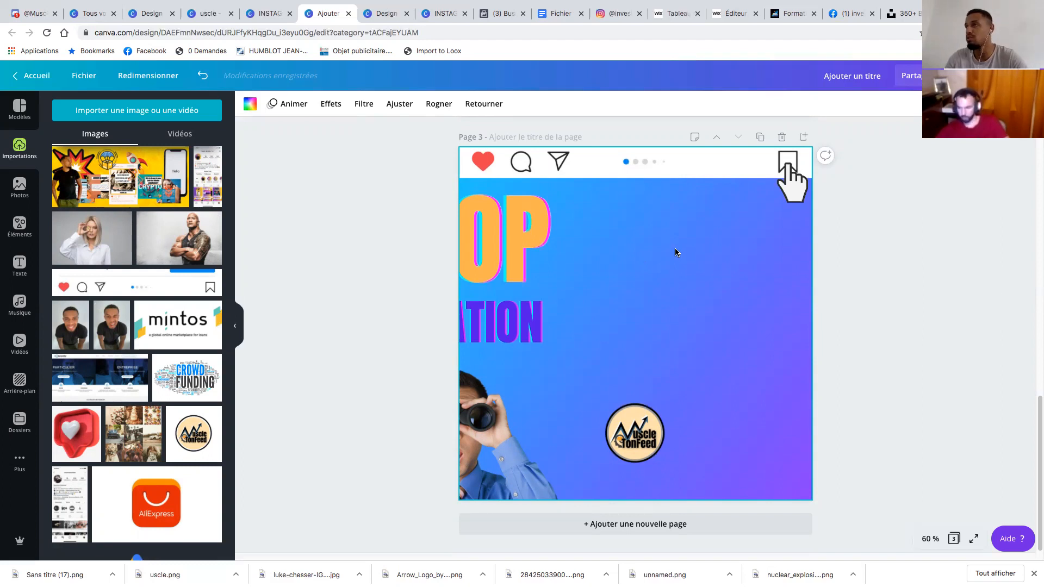
{"action": "left_click", "coordinate": [641, 447]}
{"action": "left_click_drag", "start_coordinate": [670, 400], "coordinate": [642, 467]}
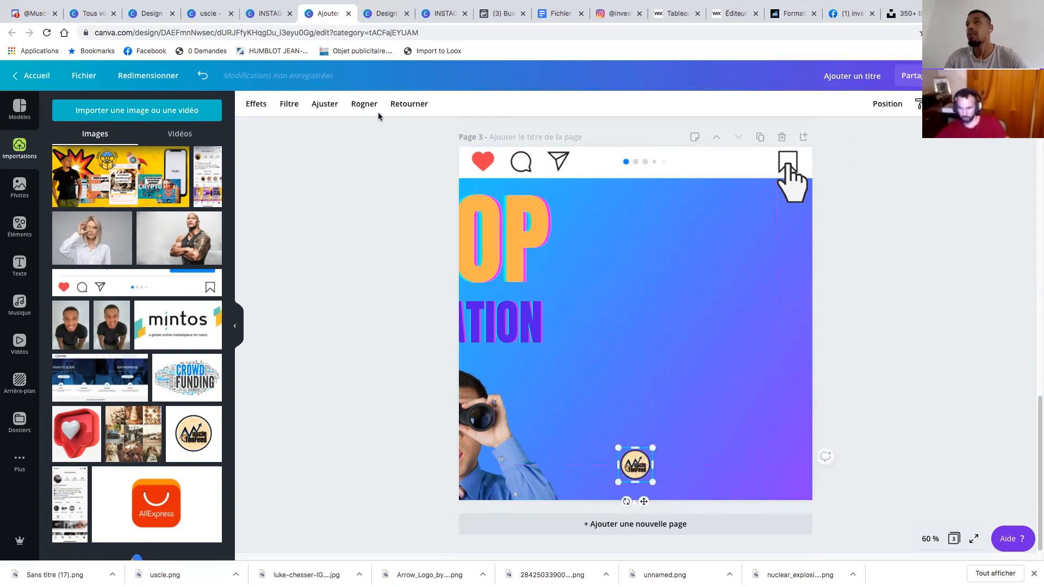
Copy the yellow LIKE text from page 6 of the INSTAGRAM design onto page 3 of the mindset carousel
{"action": "left_click", "coordinate": [250, 13]}
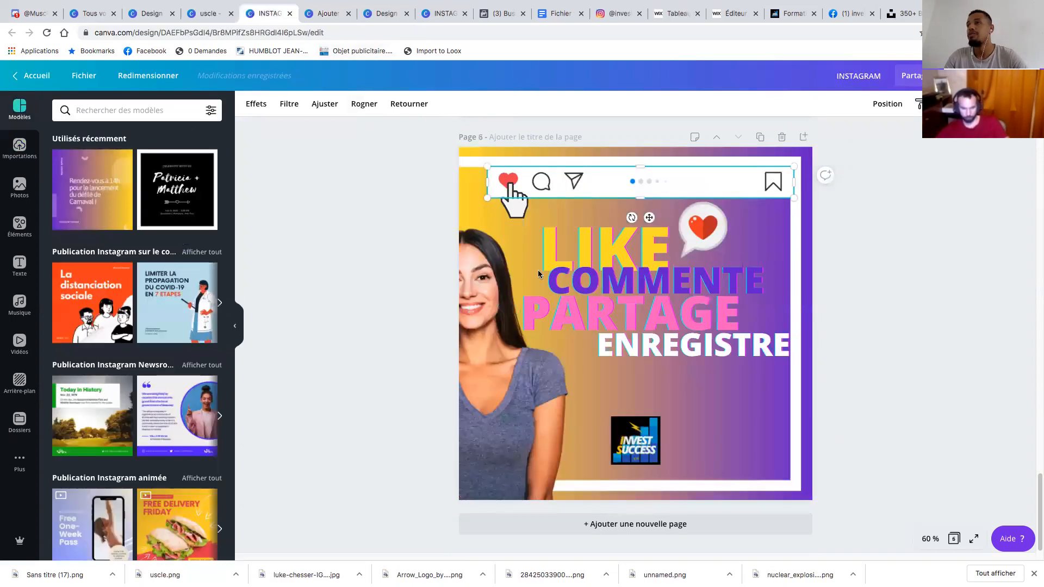
{"action": "left_click", "coordinate": [631, 248]}
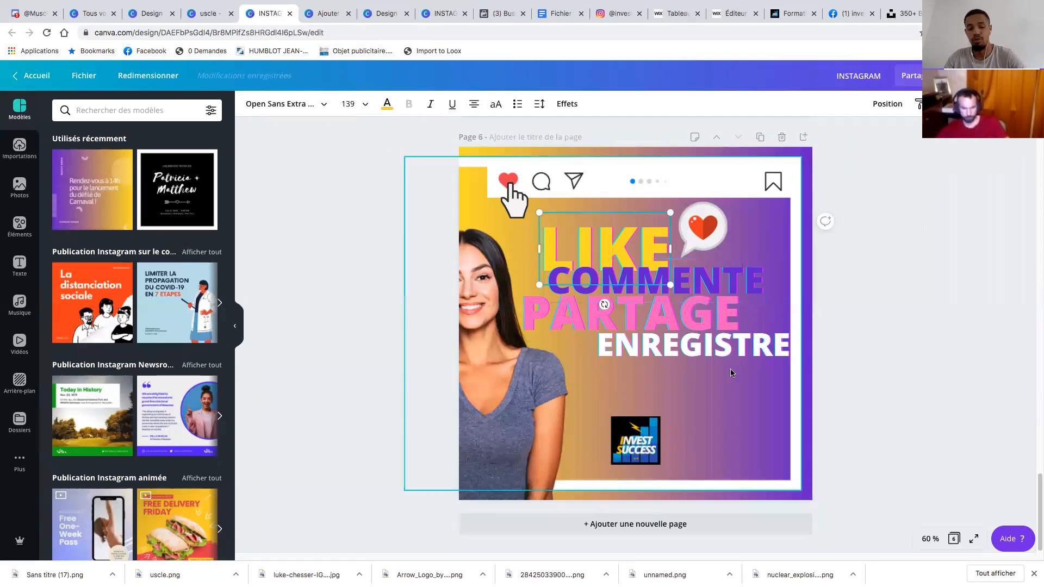
{"action": "left_click_drag", "start_coordinate": [701, 384], "coordinate": [672, 336]}
{"action": "key", "text": "ctrl+z"}
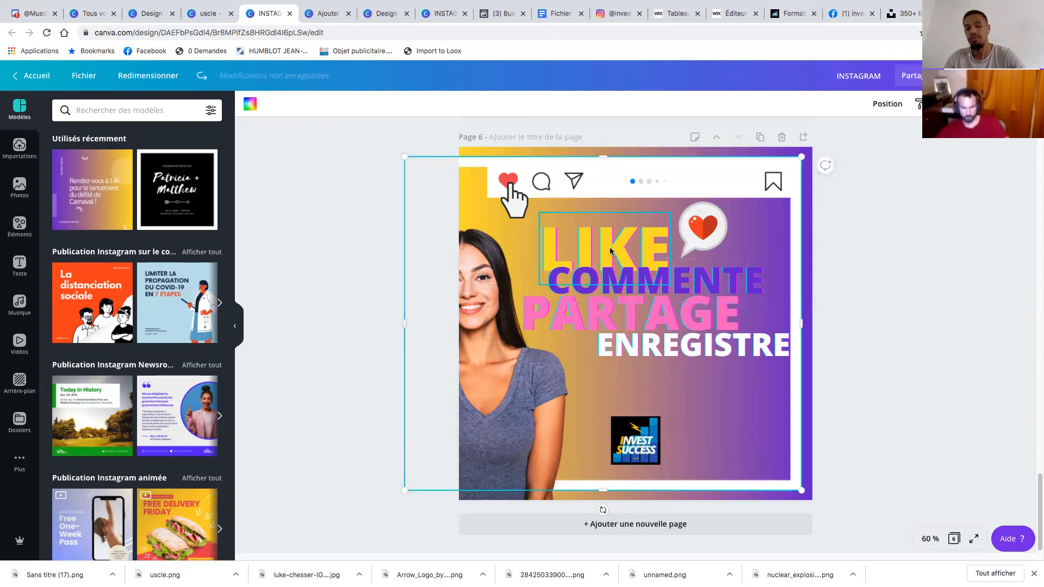
{"action": "left_click", "coordinate": [590, 244]}
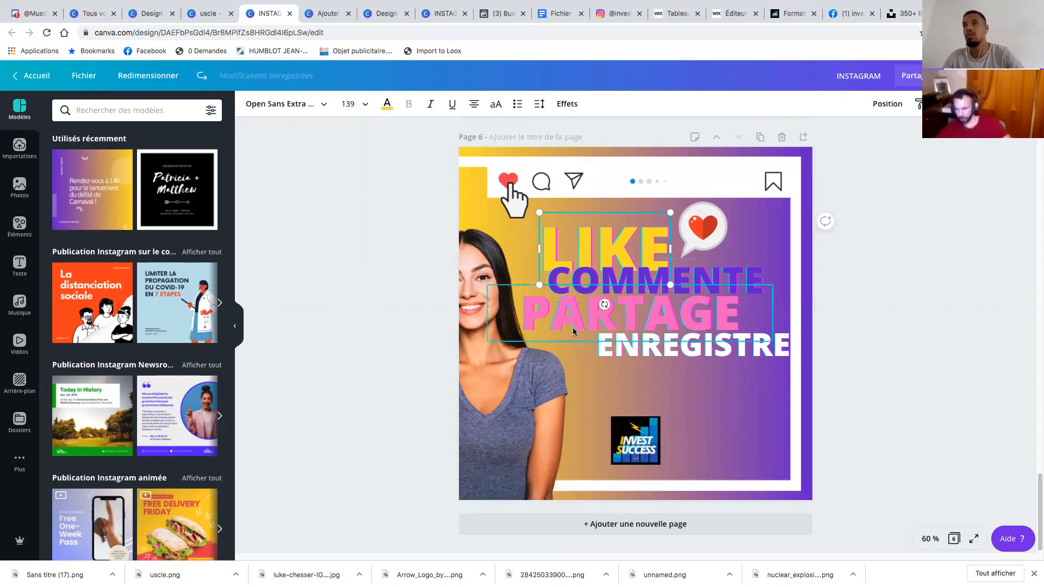
{"action": "left_click", "coordinate": [329, 13]}
{"action": "left_click", "coordinate": [681, 337]}
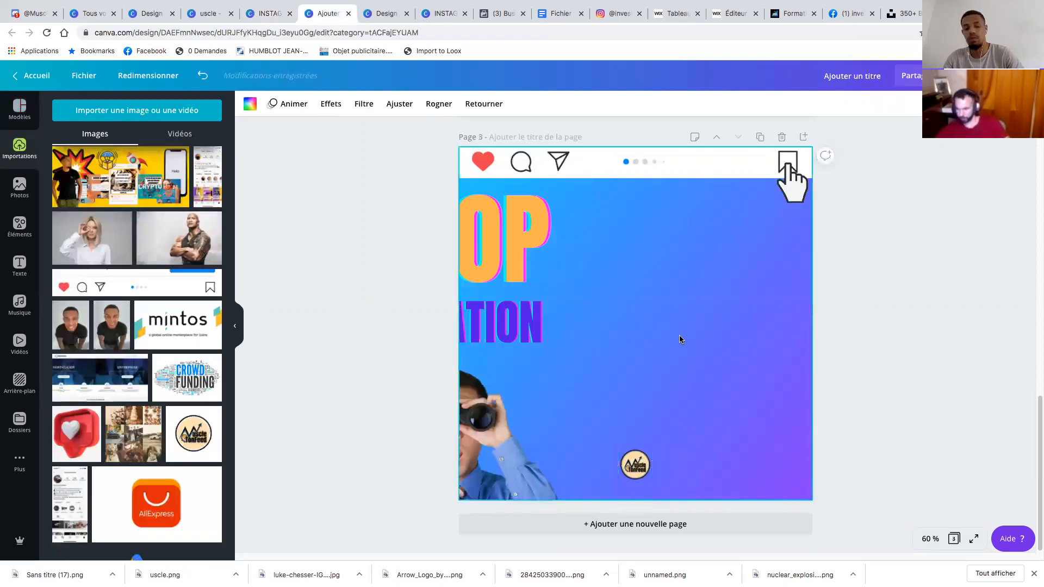
{"action": "key", "text": "ctrl+v"}
Copy the purple COMMENTE text from the INSTAGRAM design's page 6 to page 3 of the carousel
{"action": "left_click", "coordinate": [266, 13]}
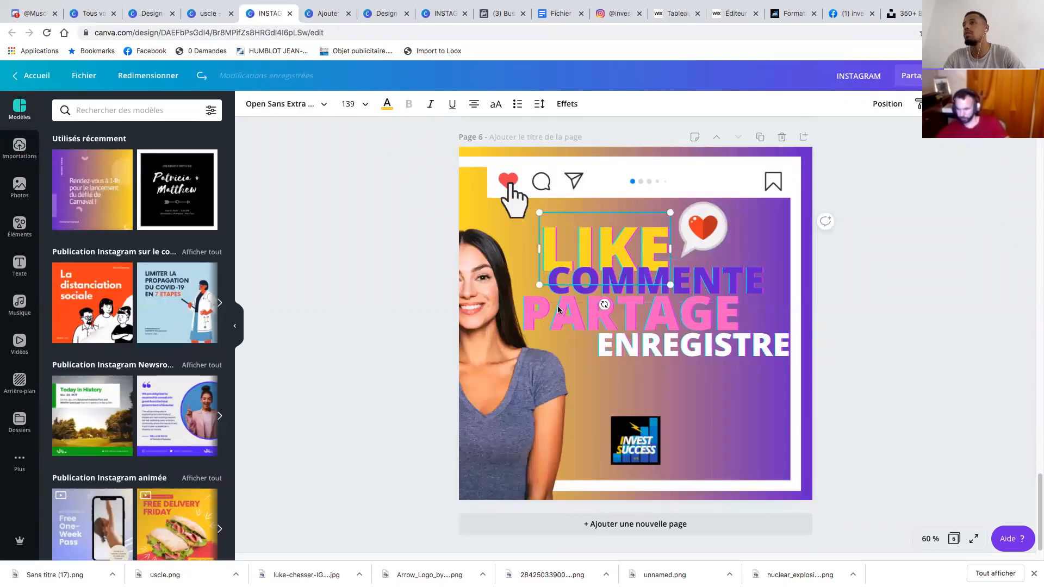
{"action": "left_click", "coordinate": [734, 280]}
{"action": "left_click", "coordinate": [329, 13]}
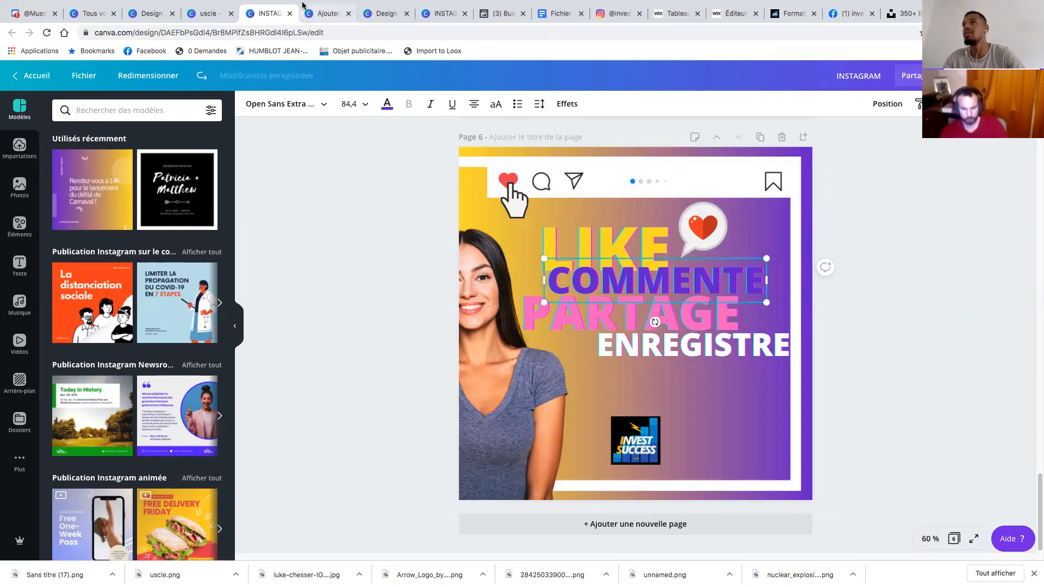
{"action": "left_click", "coordinate": [653, 379]}
{"action": "key", "text": "ctrl+v"}
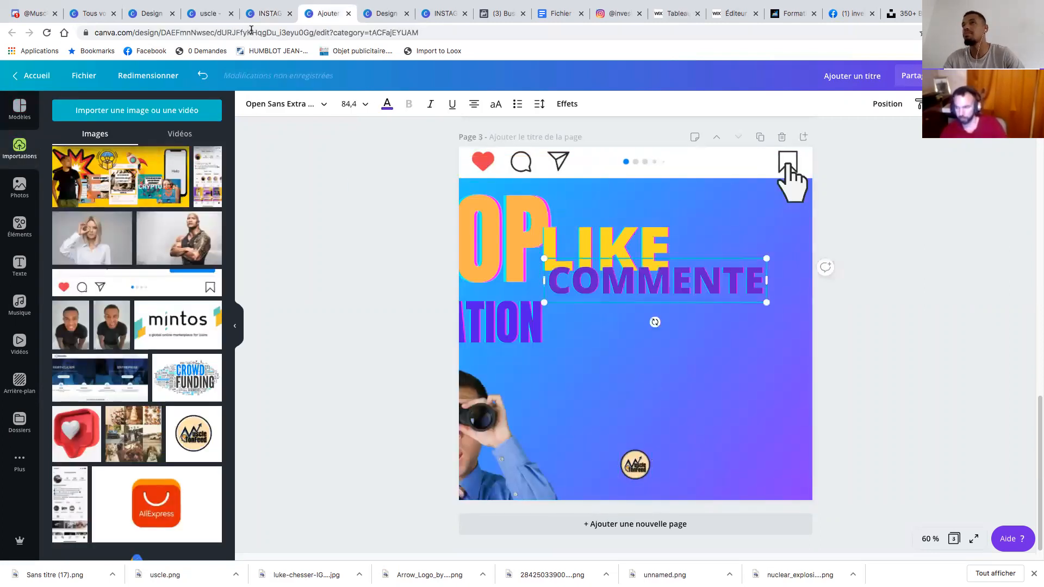
Copy the pink PARTAGE text from the INSTAGRAM design's page 6 to page 3 of the carousel
{"action": "left_click", "coordinate": [245, 14]}
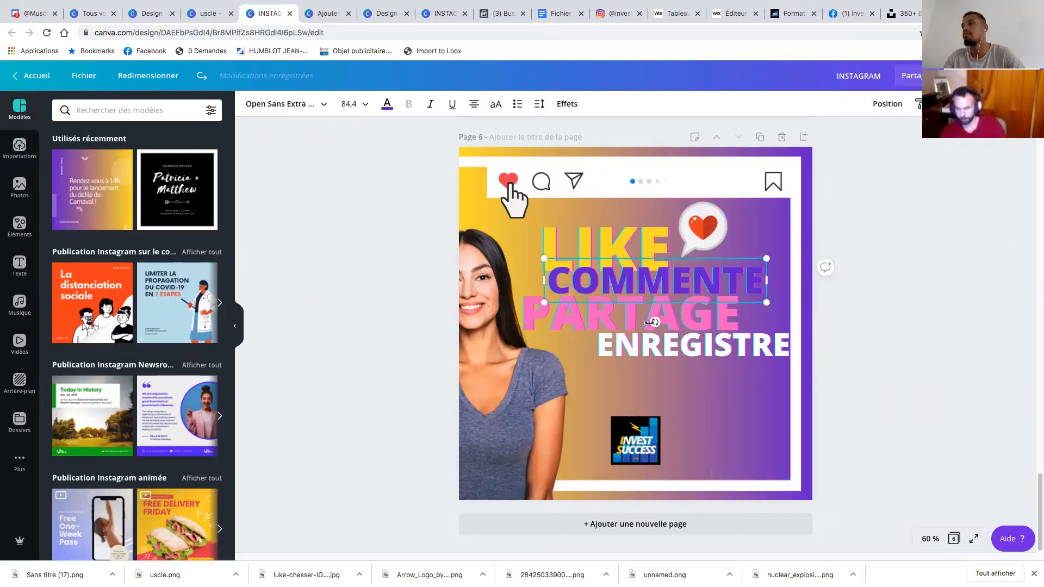
{"action": "left_click", "coordinate": [607, 320]}
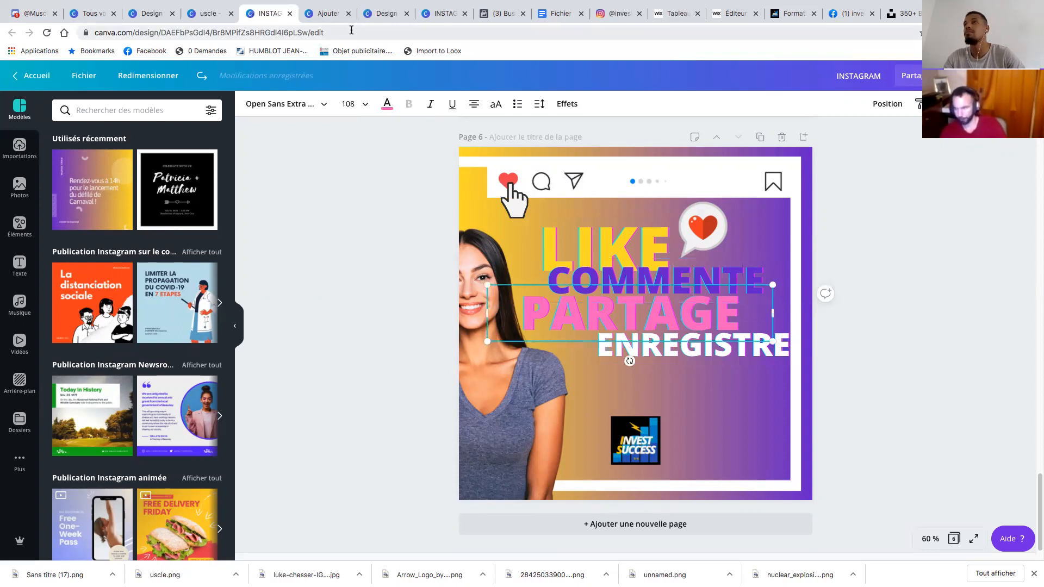
{"action": "left_click", "coordinate": [326, 14]}
{"action": "key", "text": "ctrl+v"}
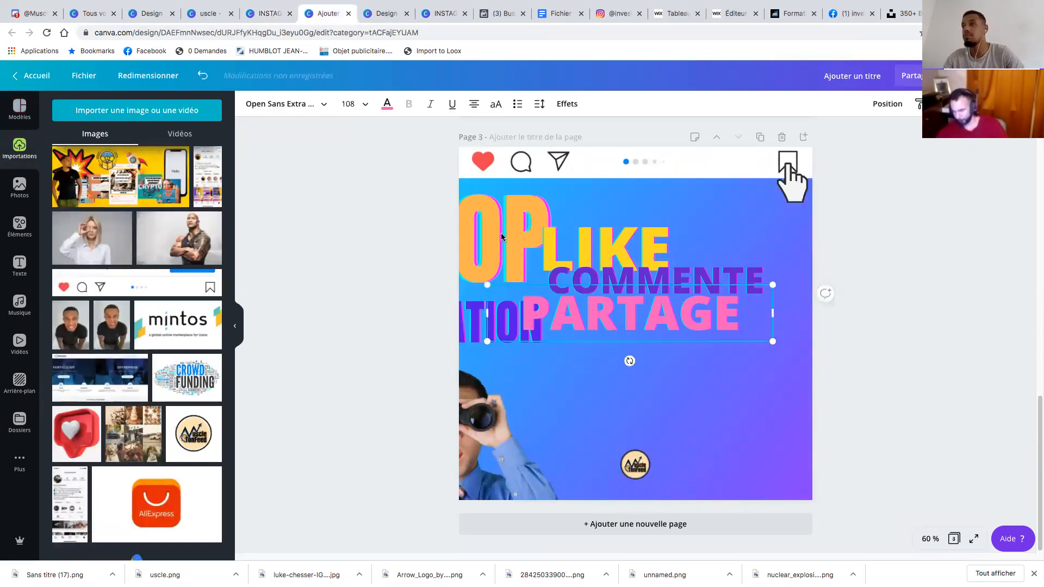
Copy the white ENREGISTRE text from the INSTAGRAM design's page 6 to page 3 of the carousel
{"action": "left_click", "coordinate": [267, 13]}
{"action": "left_click", "coordinate": [653, 353]}
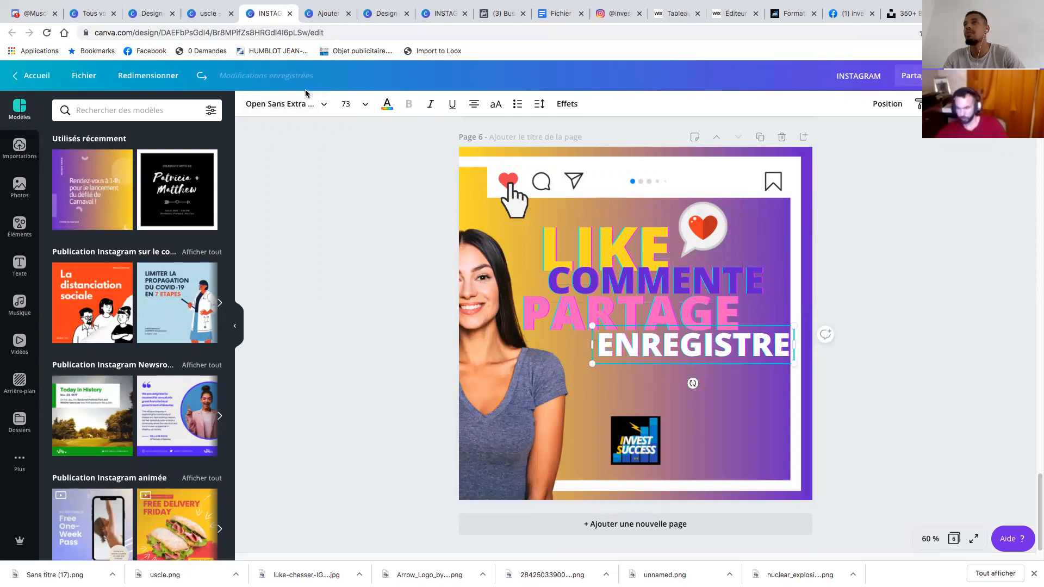
{"action": "left_click", "coordinate": [326, 14]}
{"action": "left_click", "coordinate": [621, 404]}
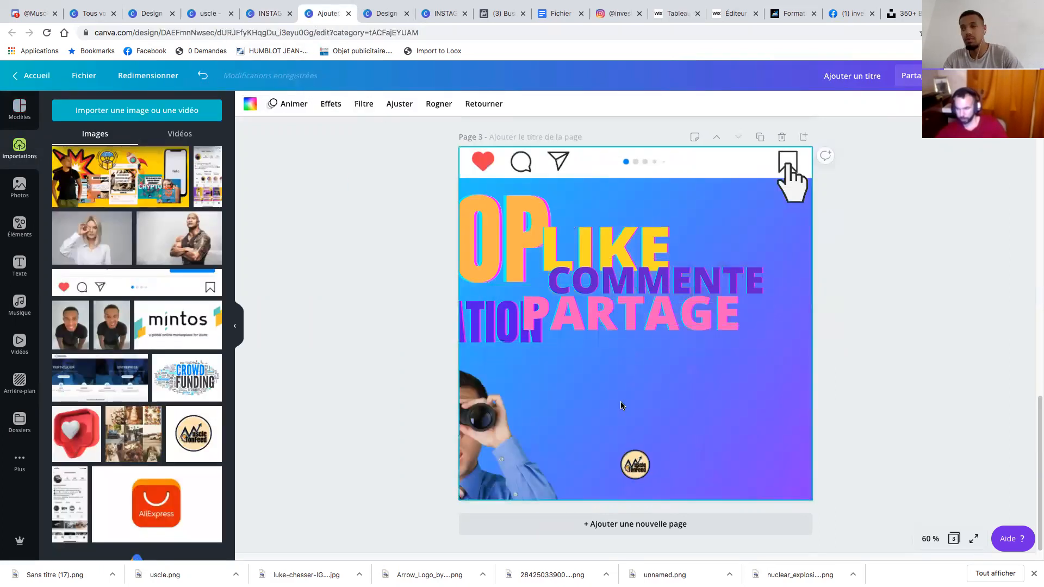
{"action": "key", "text": "ctrl+v"}
Shrink PARTAGE, reduce ENREGISTRE to size 64.3, and stack all four words closely above the logo on page 3
{"action": "left_click_drag", "start_coordinate": [687, 370], "coordinate": [689, 426]}
{"action": "left_click_drag", "start_coordinate": [664, 310], "coordinate": [664, 372]}
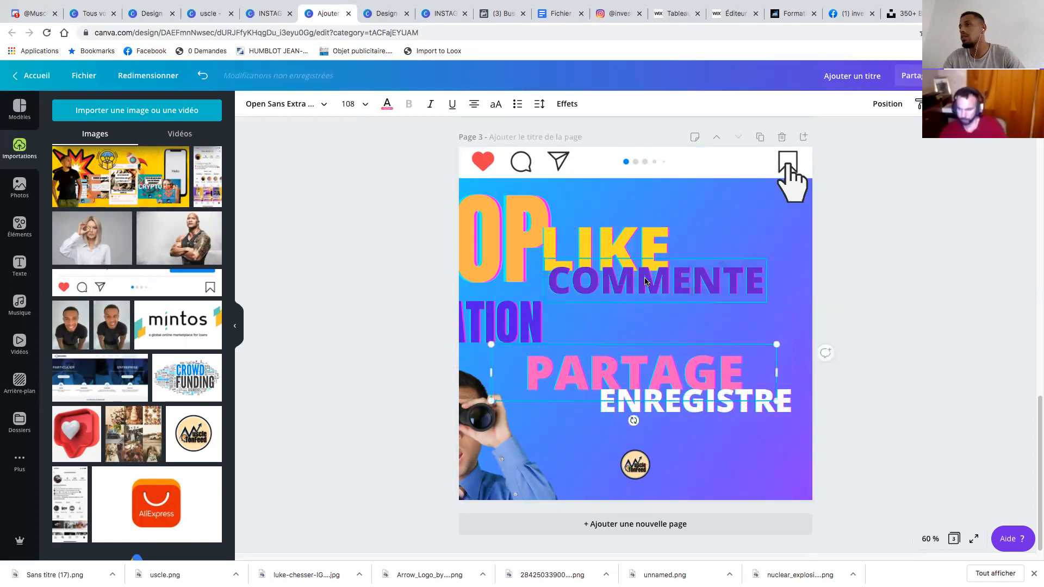
{"action": "left_click_drag", "start_coordinate": [491, 401], "coordinate": [559, 387]}
{"action": "left_click", "coordinate": [665, 395]}
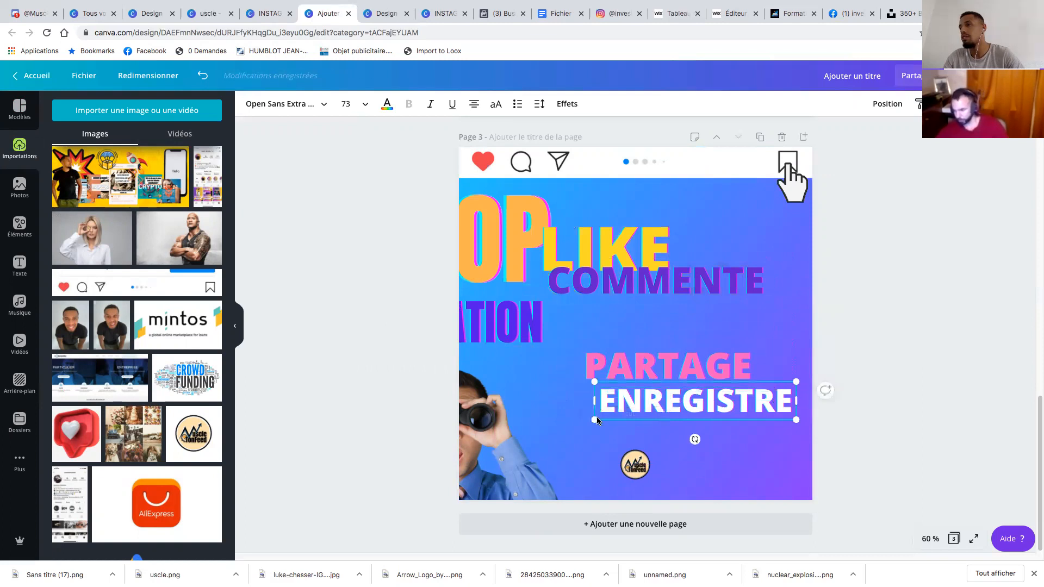
{"action": "left_click_drag", "start_coordinate": [594, 419], "coordinate": [618, 408]}
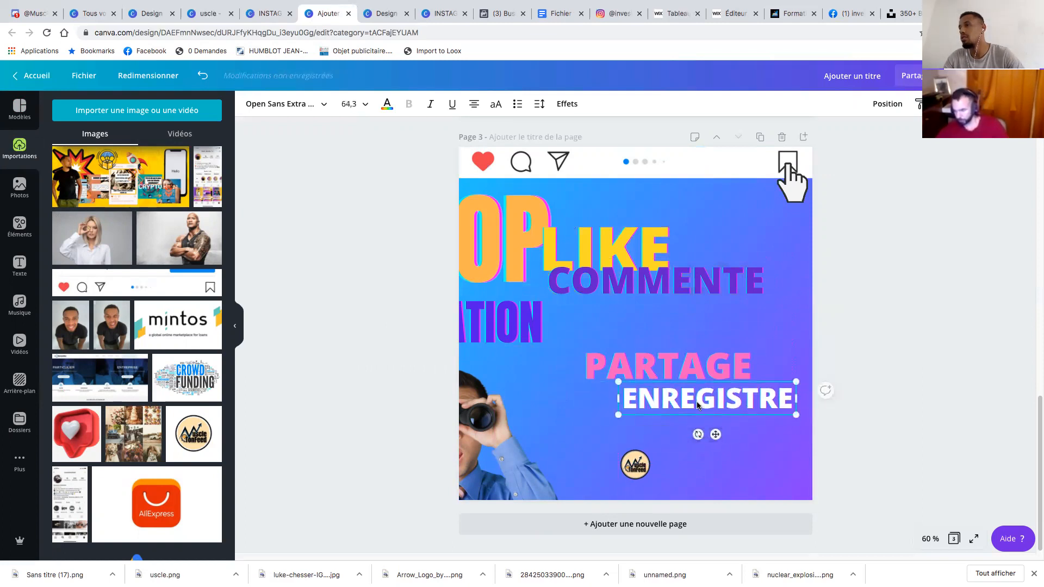
{"action": "left_click_drag", "start_coordinate": [701, 395], "coordinate": [702, 390]}
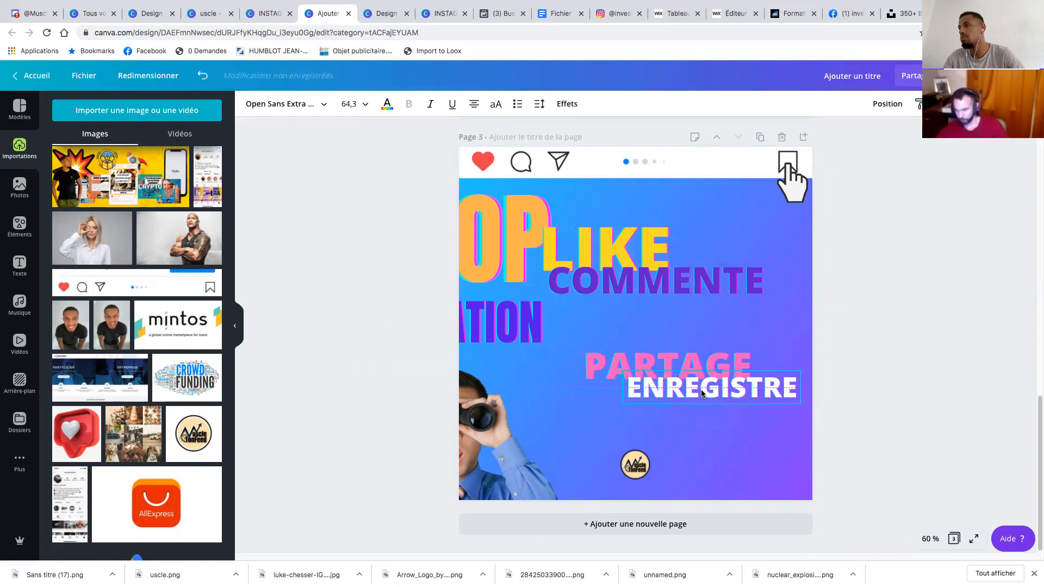
{"action": "left_click_drag", "start_coordinate": [647, 280], "coordinate": [659, 337]}
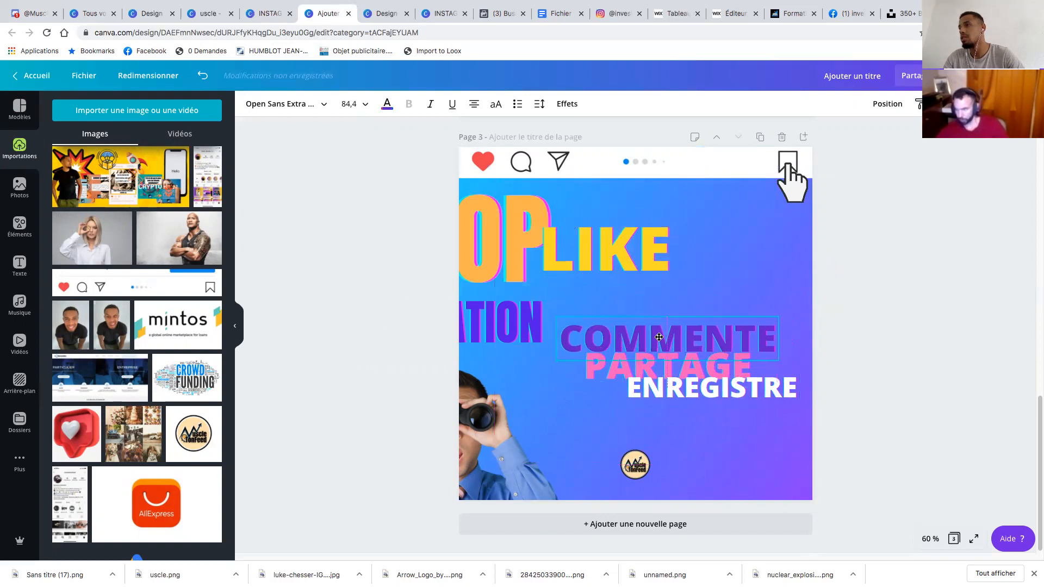
{"action": "left_click_drag", "start_coordinate": [619, 240], "coordinate": [686, 299]}
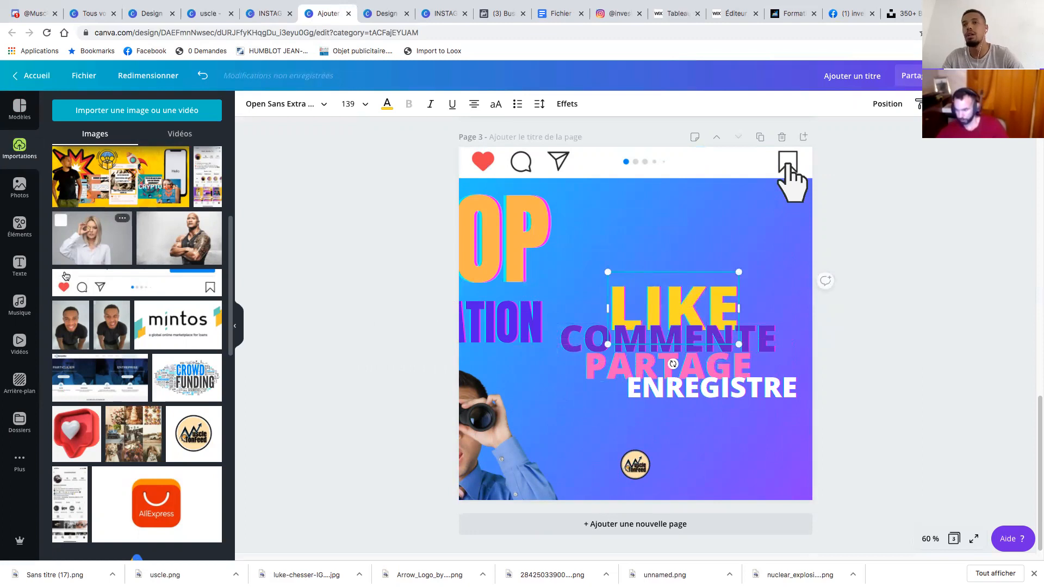
Add the uploaded red heart speech-bubble image behind the words on page 3 and remove its background
{"action": "left_click_drag", "start_coordinate": [82, 442], "coordinate": [612, 221]}
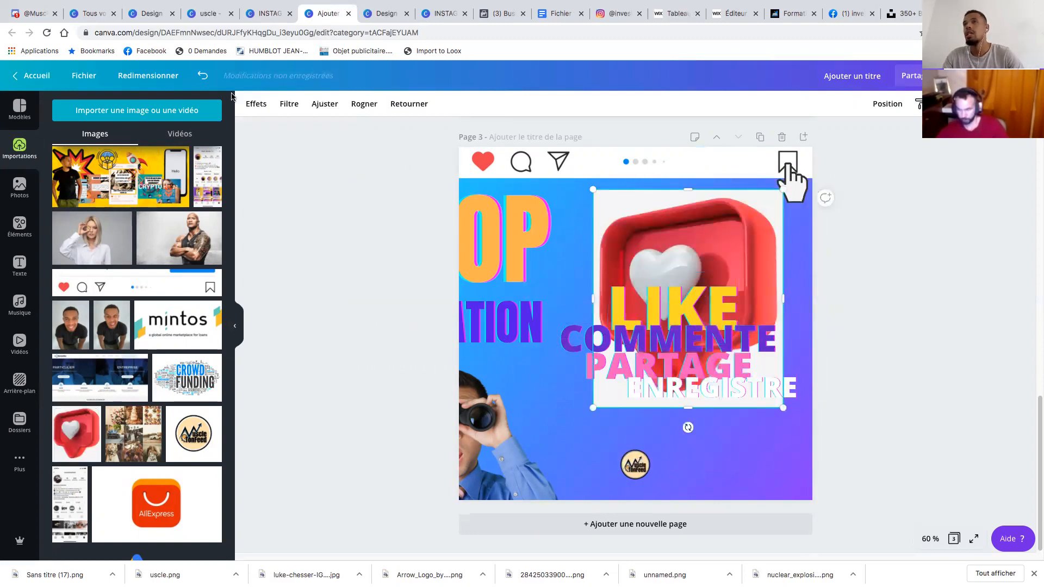
{"action": "left_click", "coordinate": [255, 103]}
{"action": "left_click", "coordinate": [210, 155]}
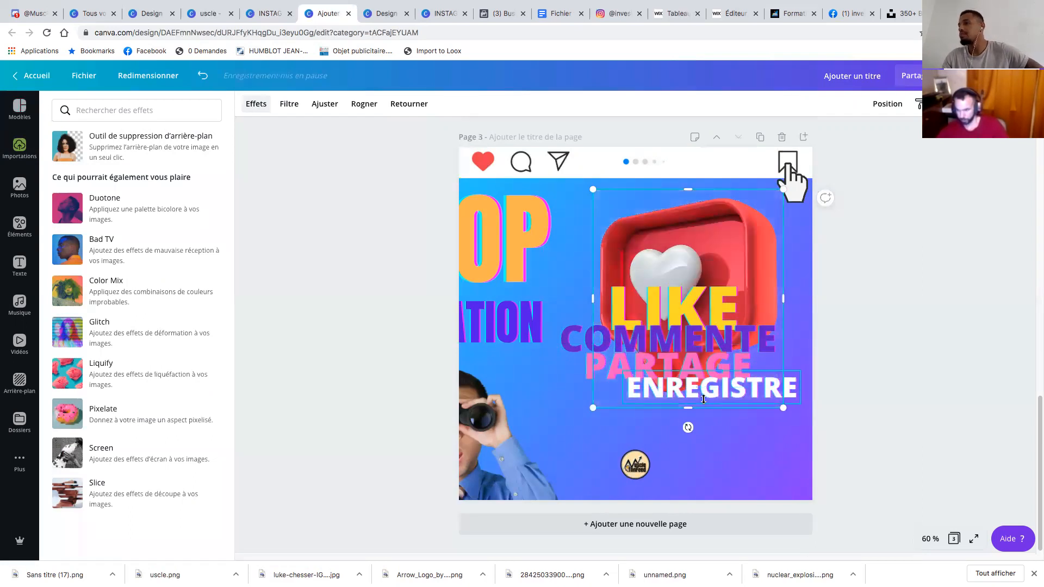
Lower the four stacked words on page 3 and move the heart image towards the page's upper-right corner
{"action": "left_click_drag", "start_coordinate": [709, 391], "coordinate": [709, 422]}
{"action": "left_click_drag", "start_coordinate": [705, 371], "coordinate": [705, 396]}
{"action": "left_click_drag", "start_coordinate": [702, 340], "coordinate": [701, 354]}
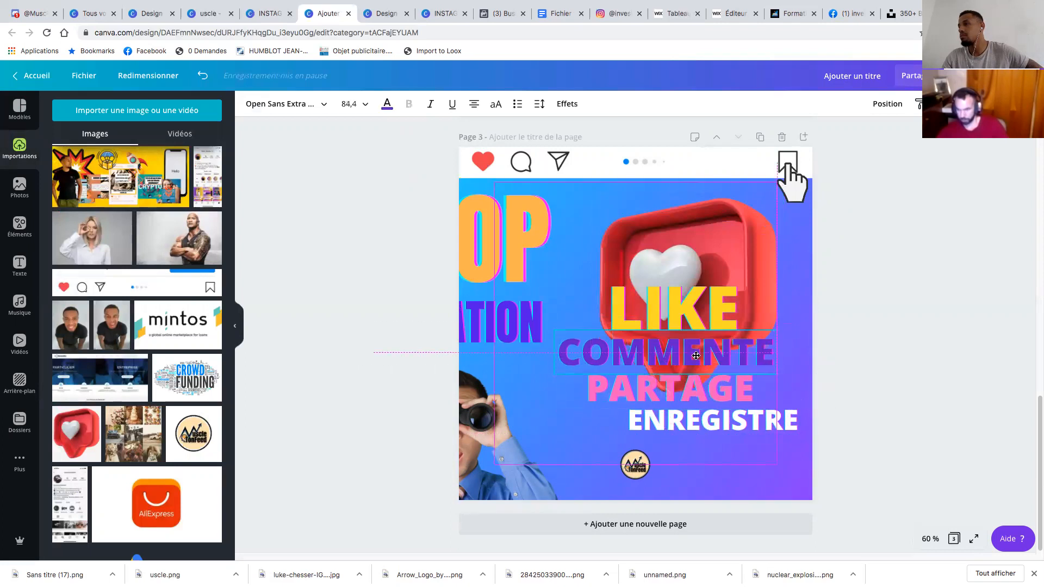
{"action": "left_click_drag", "start_coordinate": [690, 314], "coordinate": [665, 326]}
{"action": "left_click_drag", "start_coordinate": [723, 245], "coordinate": [740, 231]}
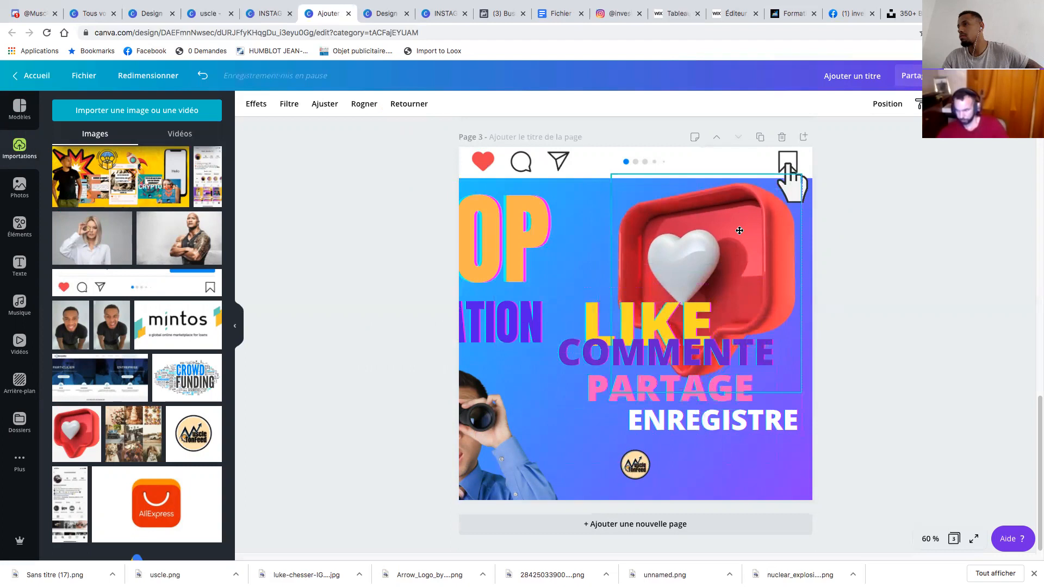
Tuck PARTAGE up against COMMENTE and shift ENREGISTRE up and left to sit directly beneath it
{"action": "left_click", "coordinate": [678, 388]}
{"action": "left_click_drag", "start_coordinate": [677, 387], "coordinate": [677, 374]}
{"action": "left_click_drag", "start_coordinate": [697, 428], "coordinate": [643, 398]}
{"action": "left_click", "coordinate": [735, 470]}
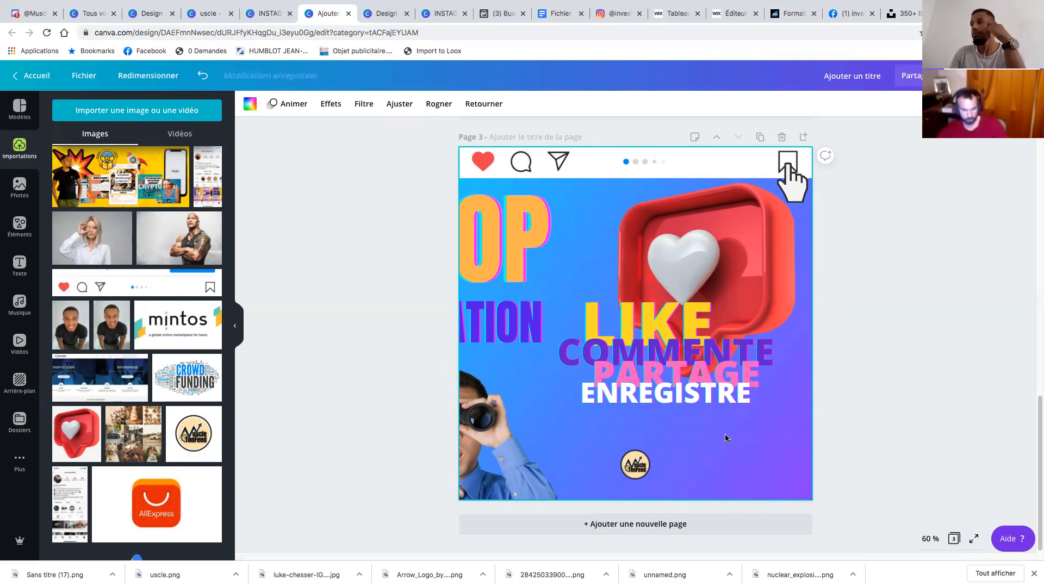
Review the carousel from the #MINDSET cover to the call-to-action page, checking how the elements continue across pages
{"action": "scroll", "coordinate": [726, 435], "scroll_direction": "up", "scroll_amount": 1}
{"action": "scroll", "coordinate": [725, 439], "scroll_direction": "up", "scroll_amount": 5}
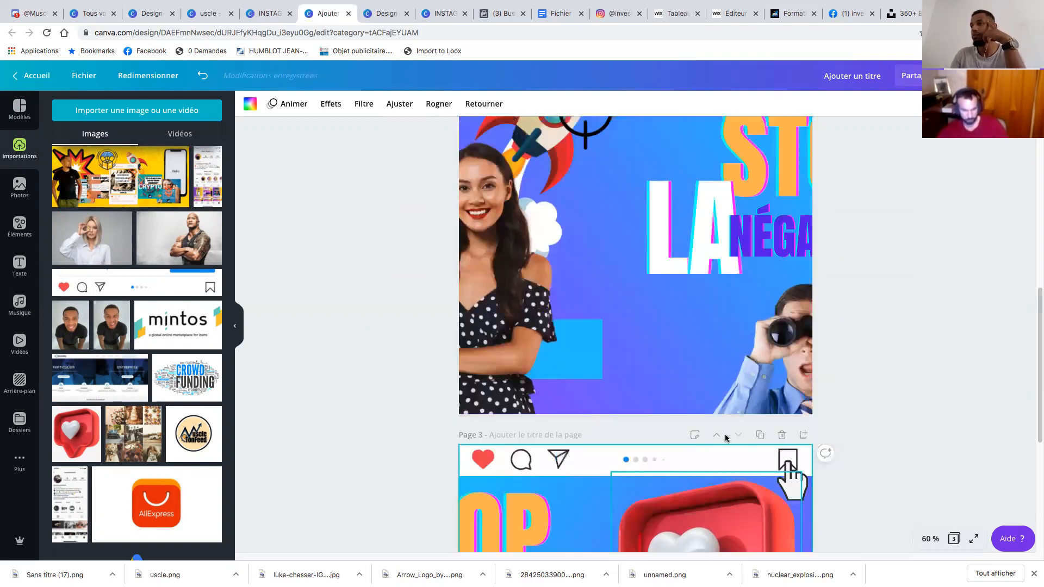
{"action": "scroll", "coordinate": [716, 397], "scroll_direction": "down", "scroll_amount": 5}
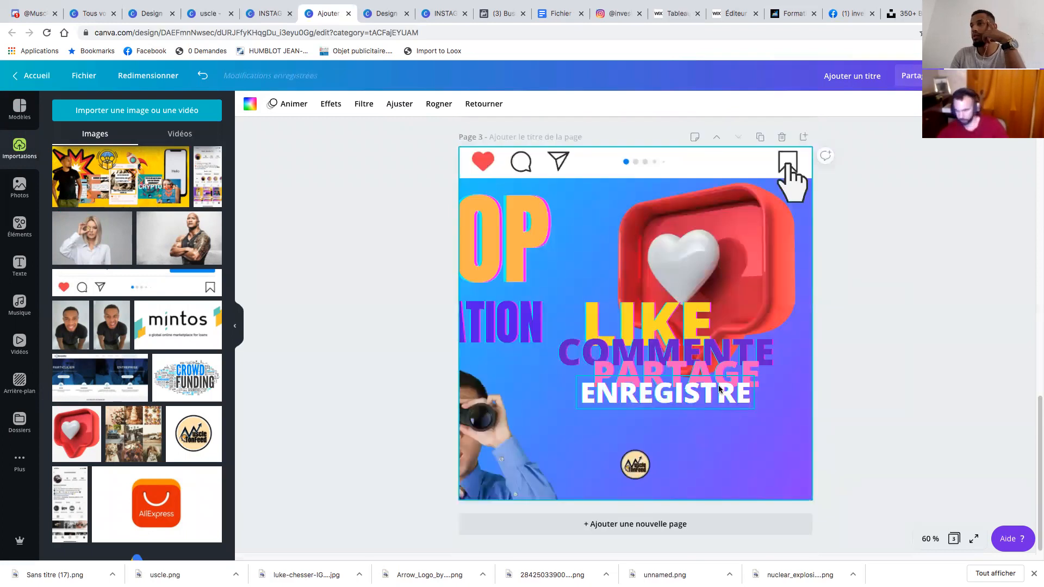
{"action": "scroll", "coordinate": [719, 387], "scroll_direction": "up", "scroll_amount": 9}
{"action": "scroll", "coordinate": [715, 405], "scroll_direction": "up", "scroll_amount": 4}
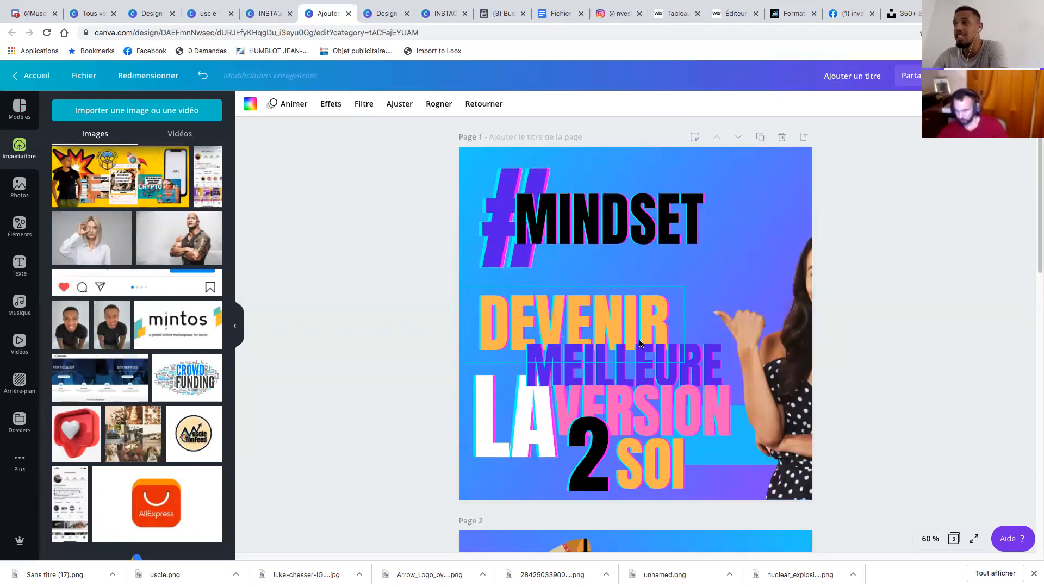
{"action": "scroll", "coordinate": [638, 322], "scroll_direction": "down", "scroll_amount": 10}
{"action": "scroll", "coordinate": [647, 316], "scroll_direction": "up", "scroll_amount": 4}
{"action": "scroll", "coordinate": [647, 315], "scroll_direction": "down", "scroll_amount": 3}
{"action": "scroll", "coordinate": [653, 322], "scroll_direction": "down", "scroll_amount": 3}
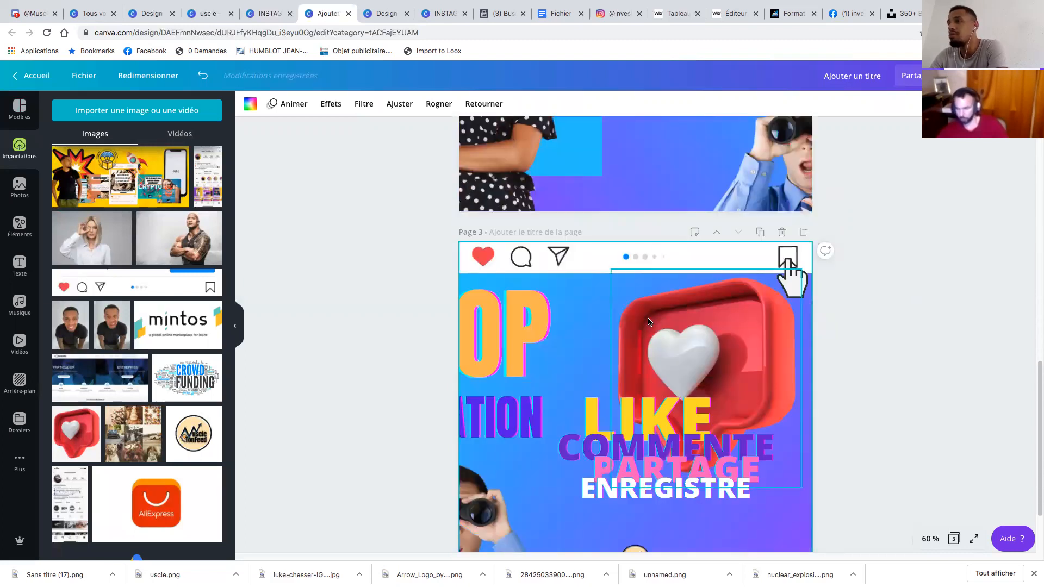
{"action": "scroll", "coordinate": [603, 296], "scroll_direction": "up", "scroll_amount": 12}
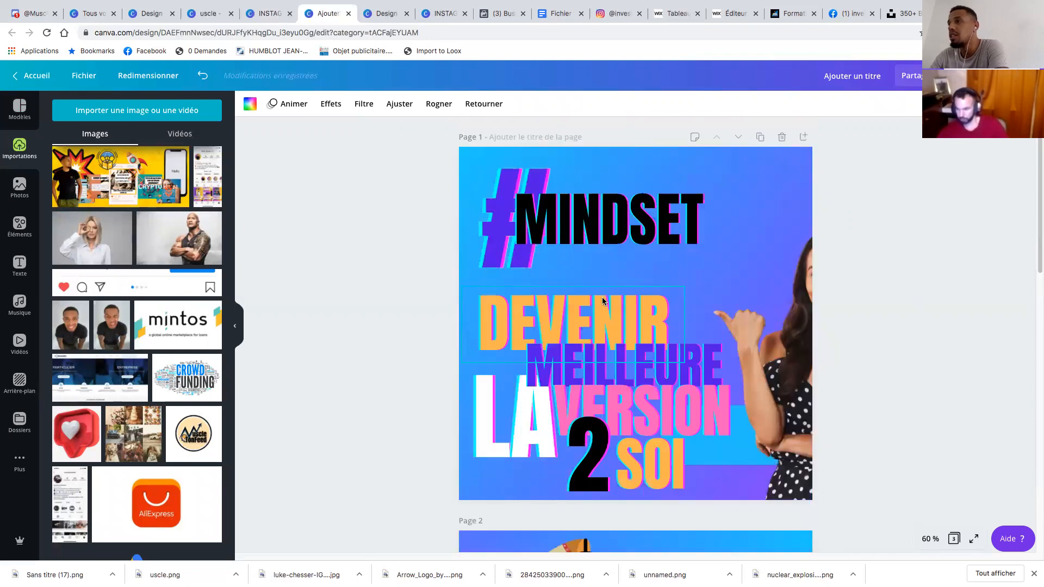
{"action": "scroll", "coordinate": [602, 300], "scroll_direction": "down", "scroll_amount": 10}
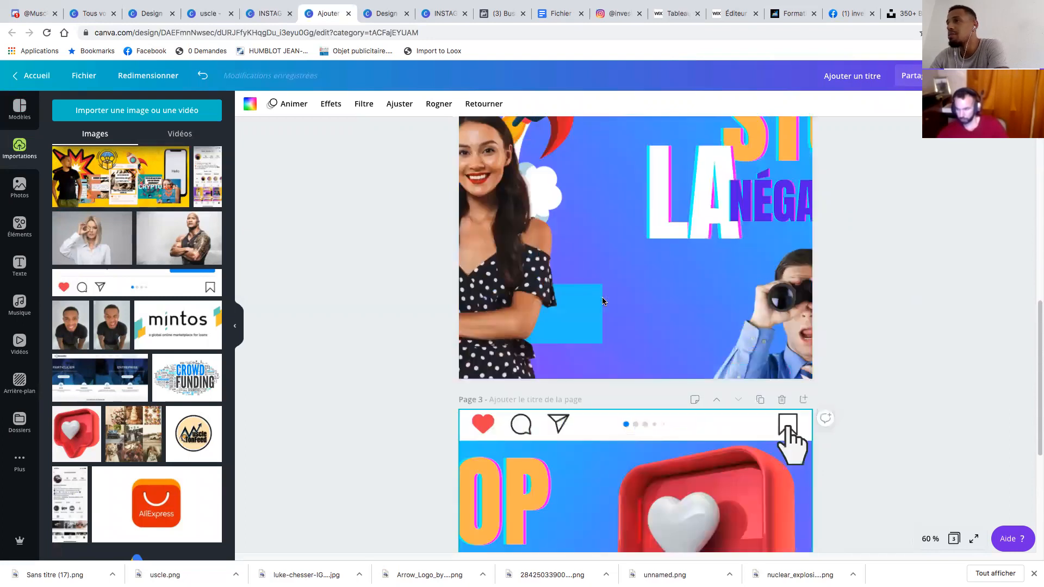
{"action": "scroll", "coordinate": [602, 301], "scroll_direction": "down", "scroll_amount": 4}
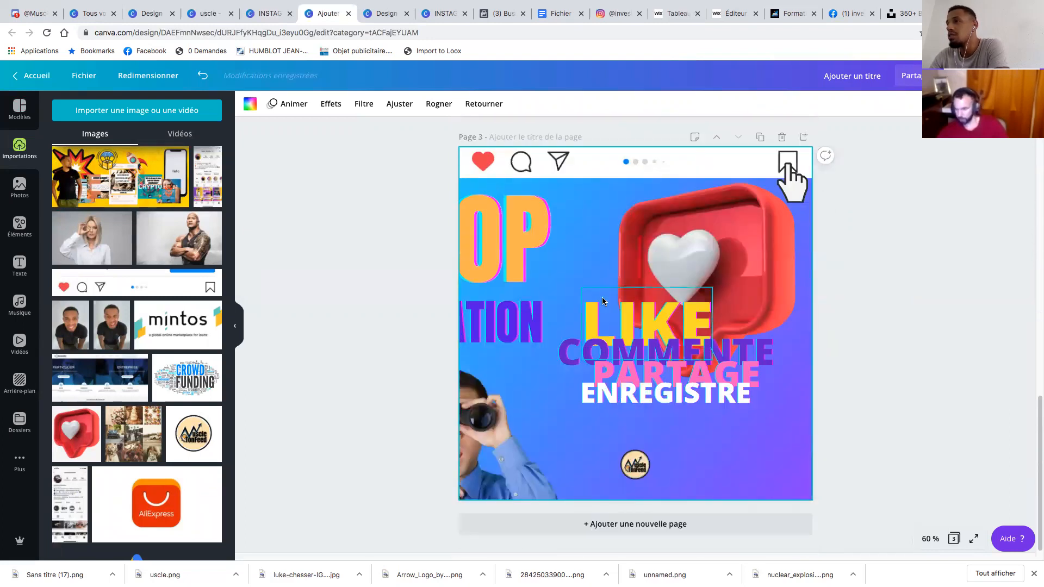
Return to the #MINDSET cover page and look through the Dégradés collection of gradient backgrounds
{"action": "scroll", "coordinate": [602, 302], "scroll_direction": "up", "scroll_amount": 9}
{"action": "scroll", "coordinate": [602, 302], "scroll_direction": "up", "scroll_amount": 5}
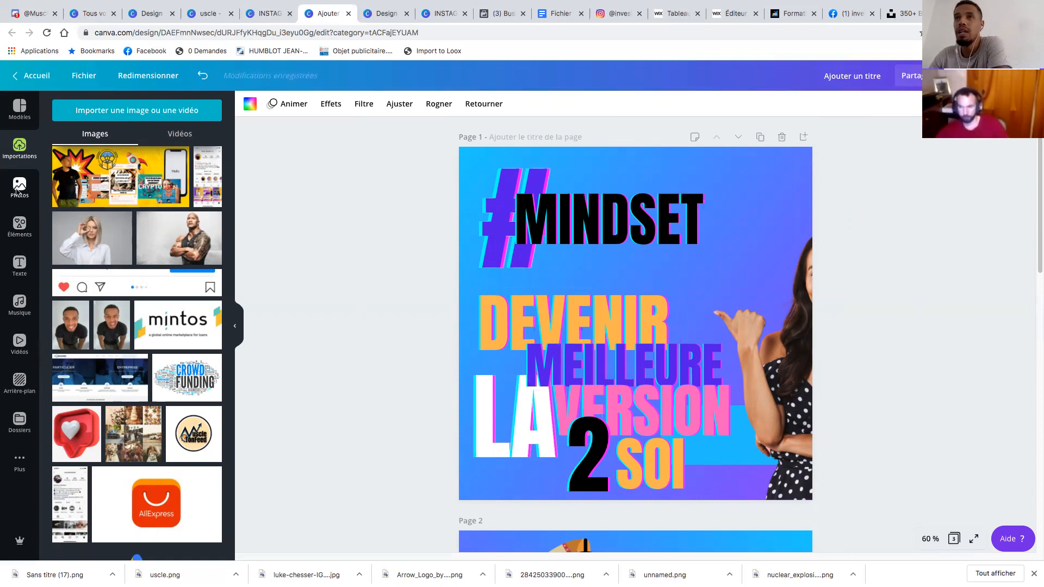
{"action": "left_click", "coordinate": [20, 227]}
{"action": "left_click", "coordinate": [20, 264]}
{"action": "left_click", "coordinate": [20, 304]}
{"action": "left_click", "coordinate": [20, 342]}
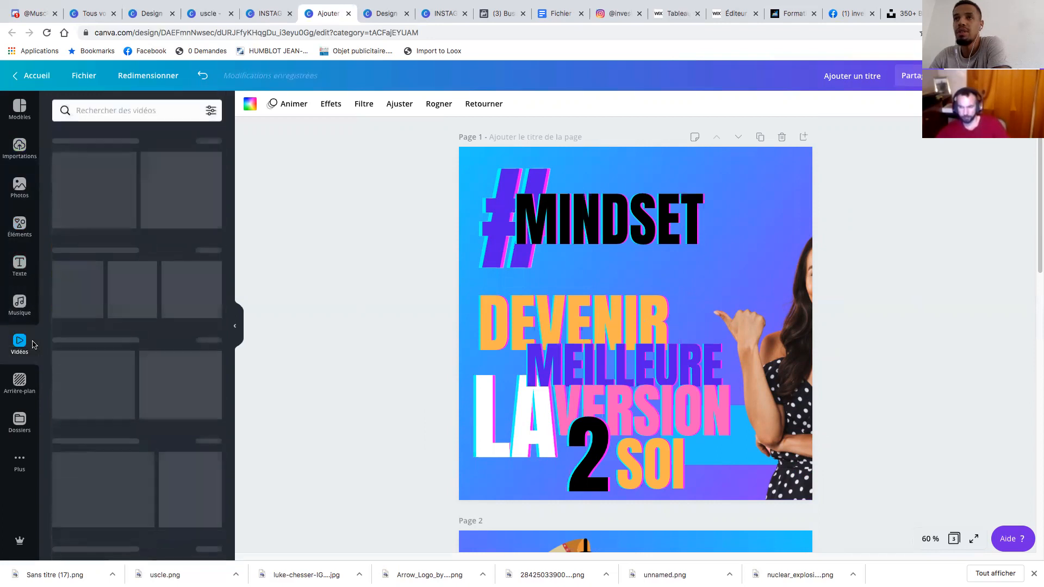
{"action": "left_click", "coordinate": [19, 381]}
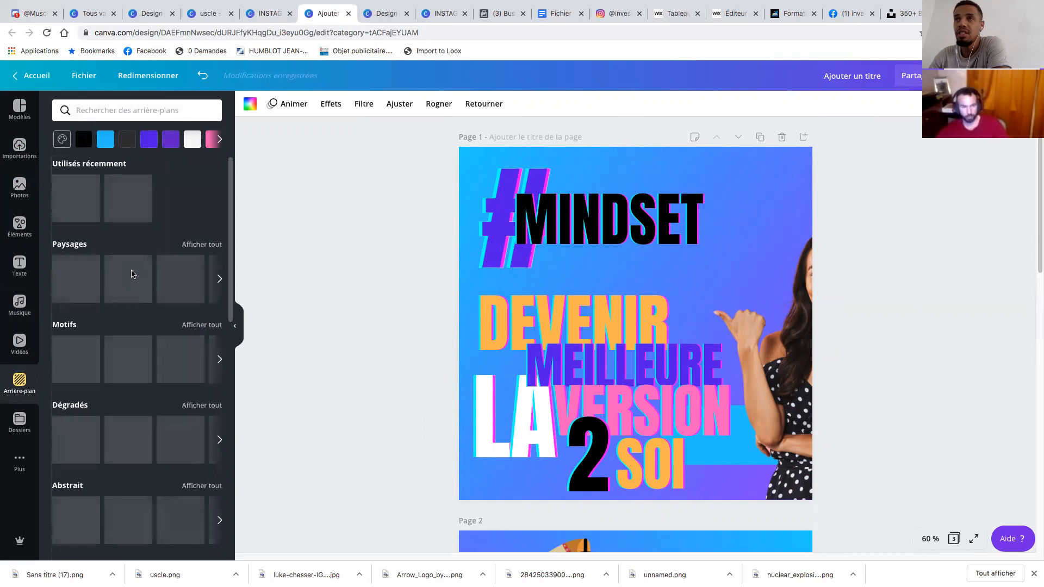
{"action": "scroll", "coordinate": [142, 376], "scroll_direction": "down", "scroll_amount": 4}
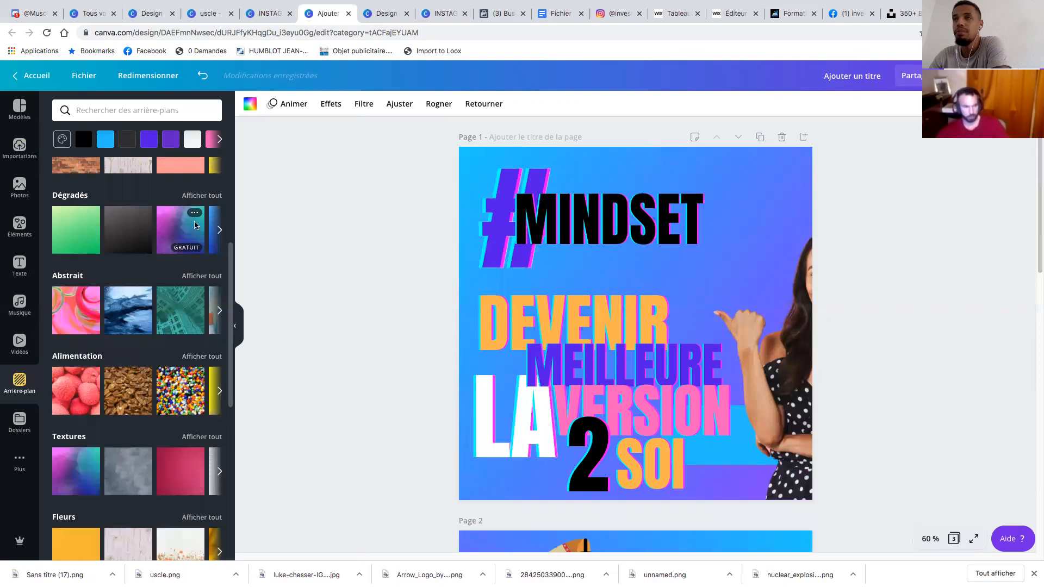
{"action": "left_click", "coordinate": [218, 231]}
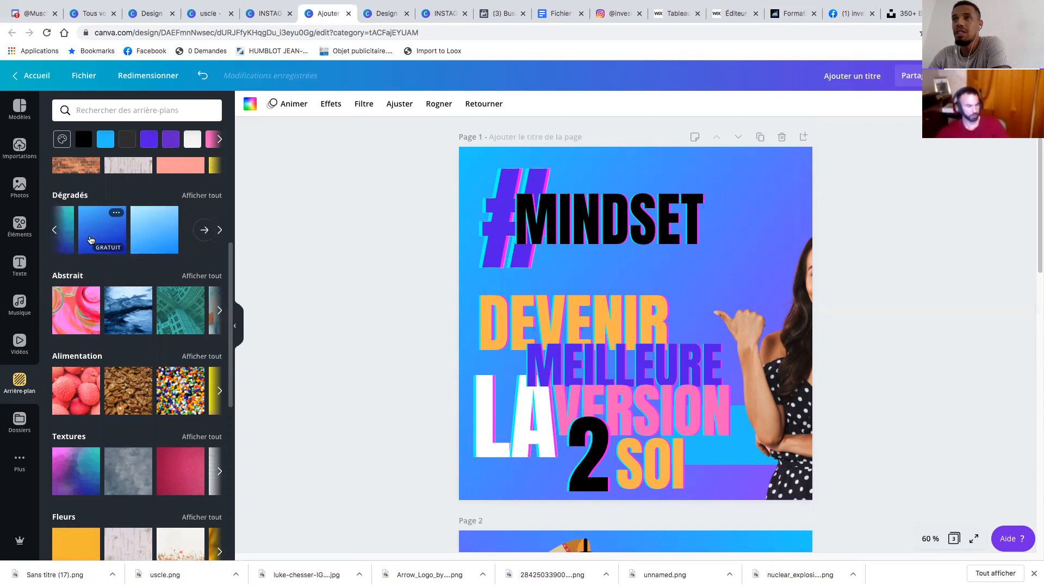
{"action": "left_click", "coordinate": [188, 199]}
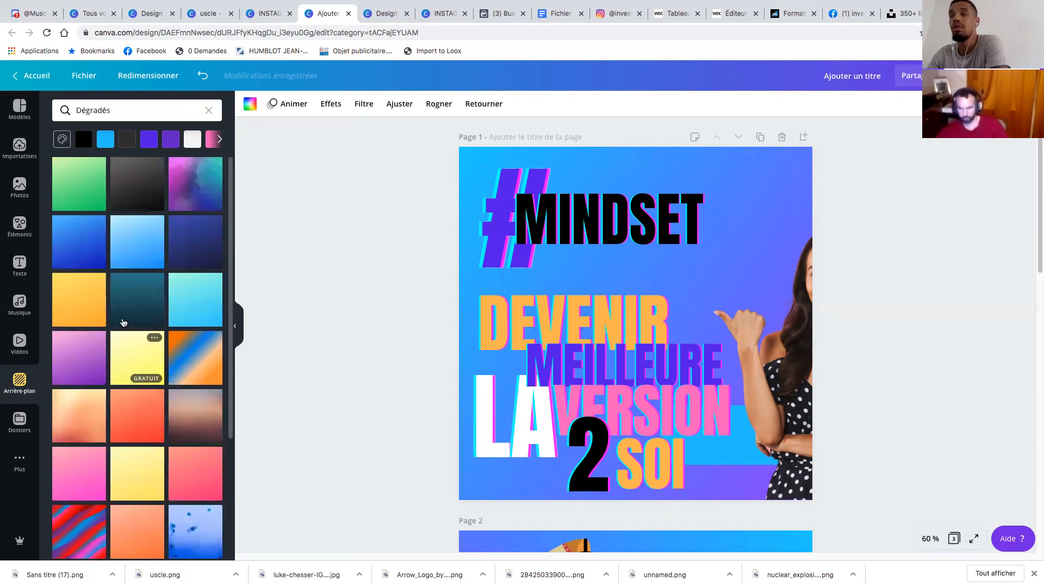
{"action": "scroll", "coordinate": [136, 304], "scroll_direction": "down", "scroll_amount": 3}
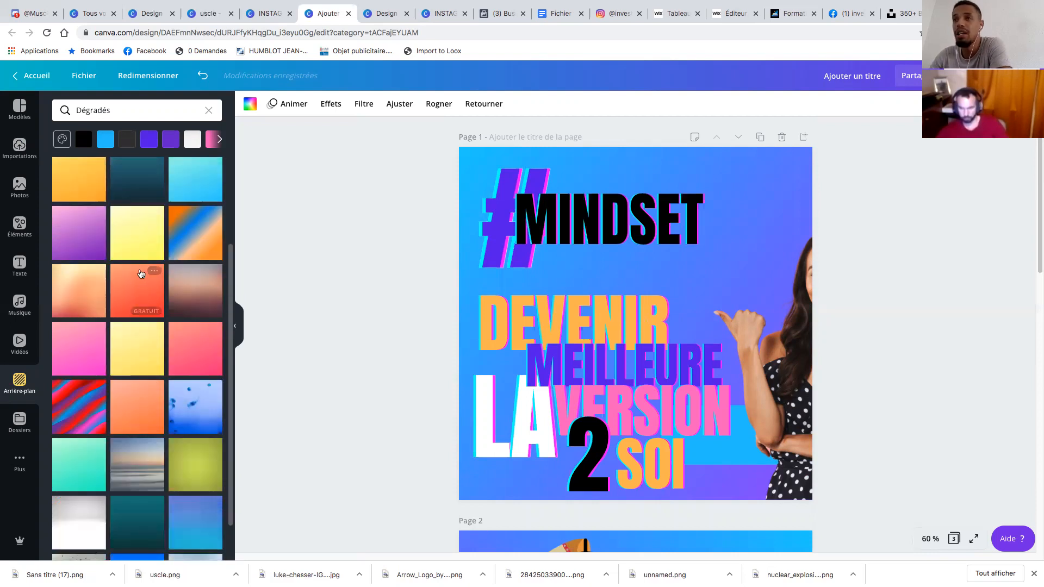
{"action": "scroll", "coordinate": [144, 275], "scroll_direction": "up", "scroll_amount": 3}
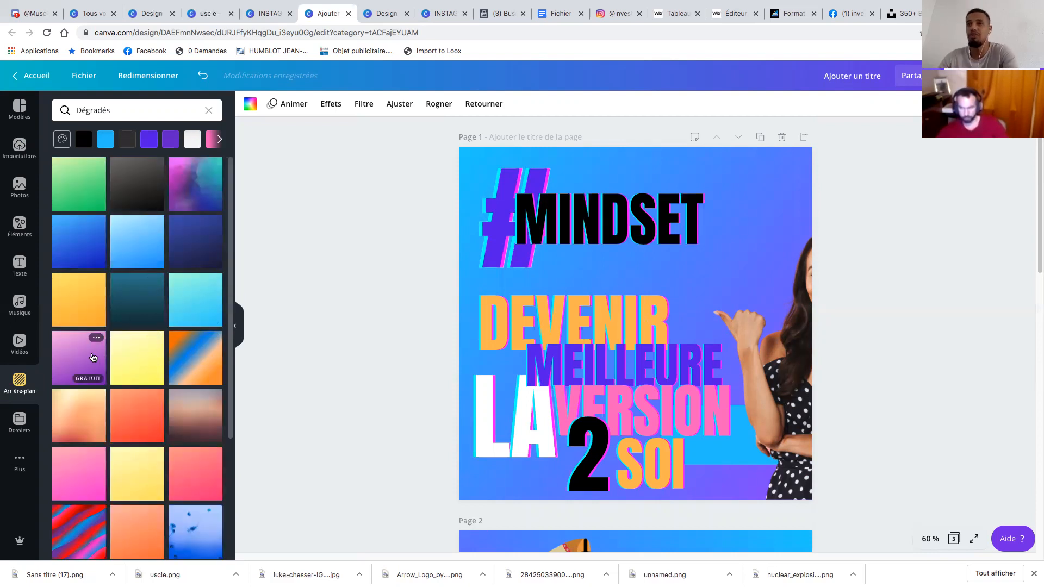
{"action": "scroll", "coordinate": [100, 376], "scroll_direction": "down", "scroll_amount": 5}
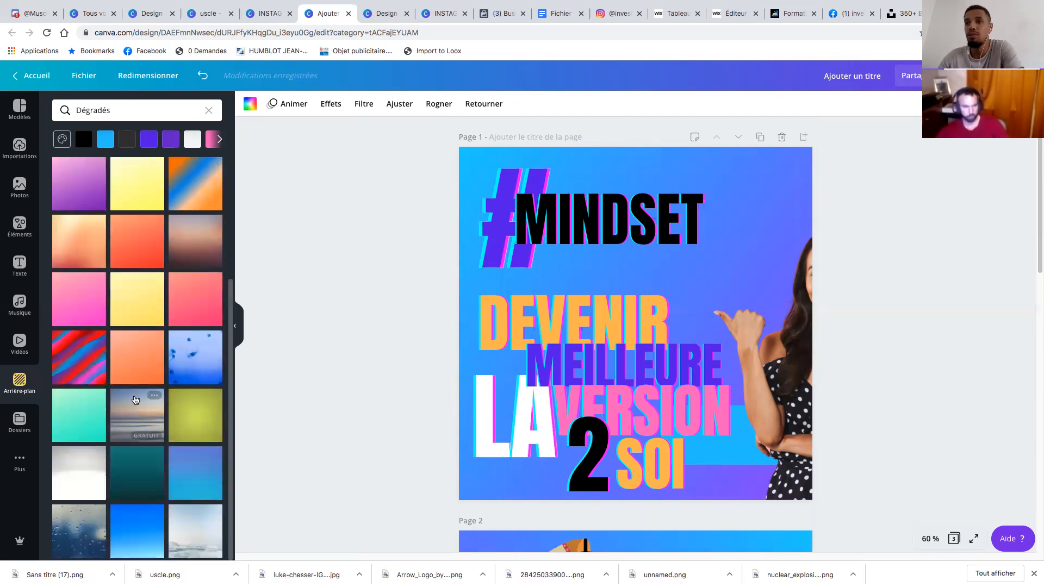
{"action": "scroll", "coordinate": [150, 378], "scroll_direction": "up", "scroll_amount": 4}
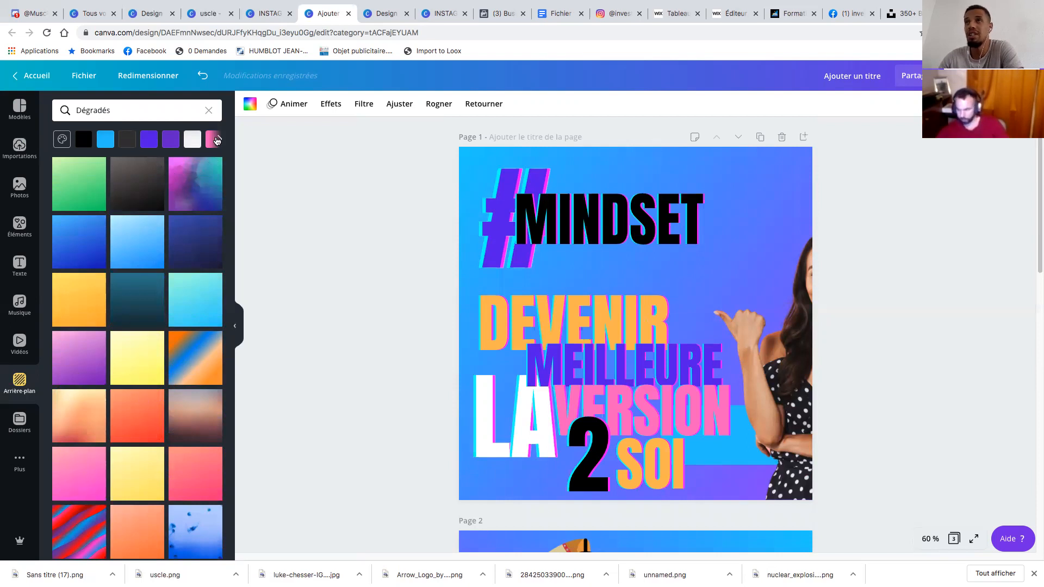
Try a solid yellow background on the #MINDSET cover page, and undo it
{"action": "left_click", "coordinate": [218, 140]}
{"action": "left_click", "coordinate": [106, 139]}
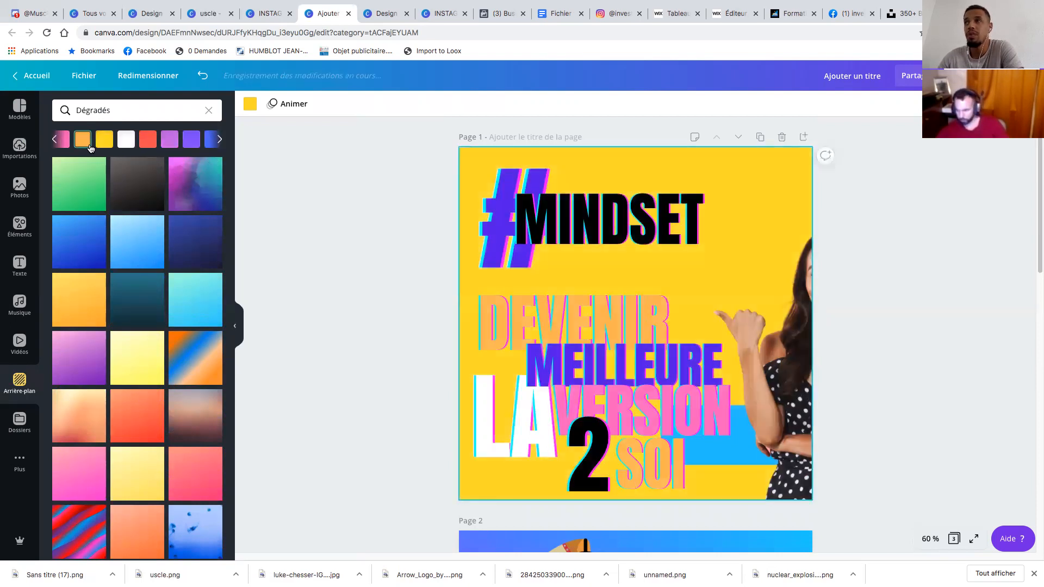
{"action": "key", "text": "ctrl+z"}
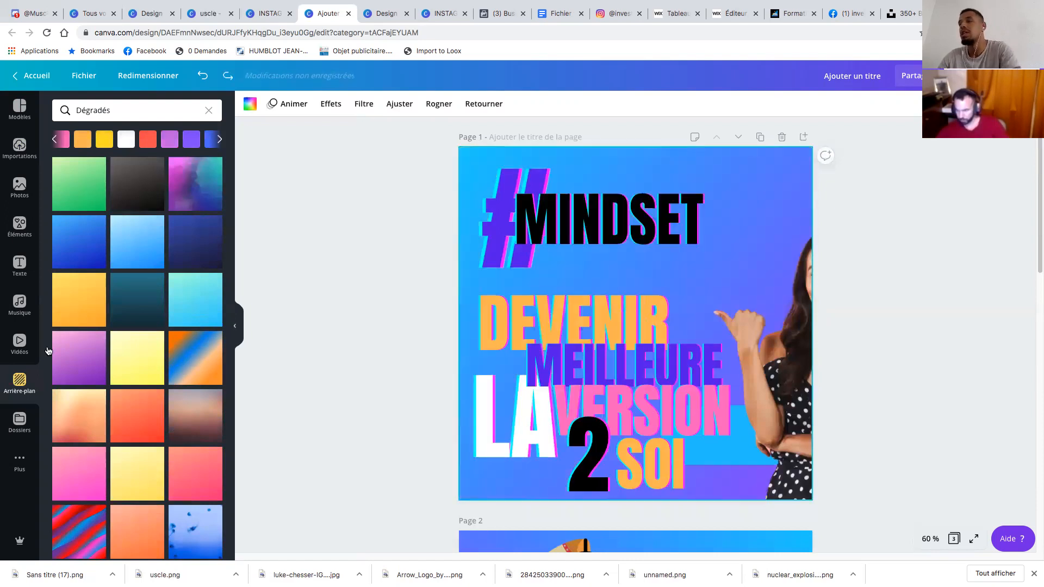
{"action": "left_click", "coordinate": [55, 140]}
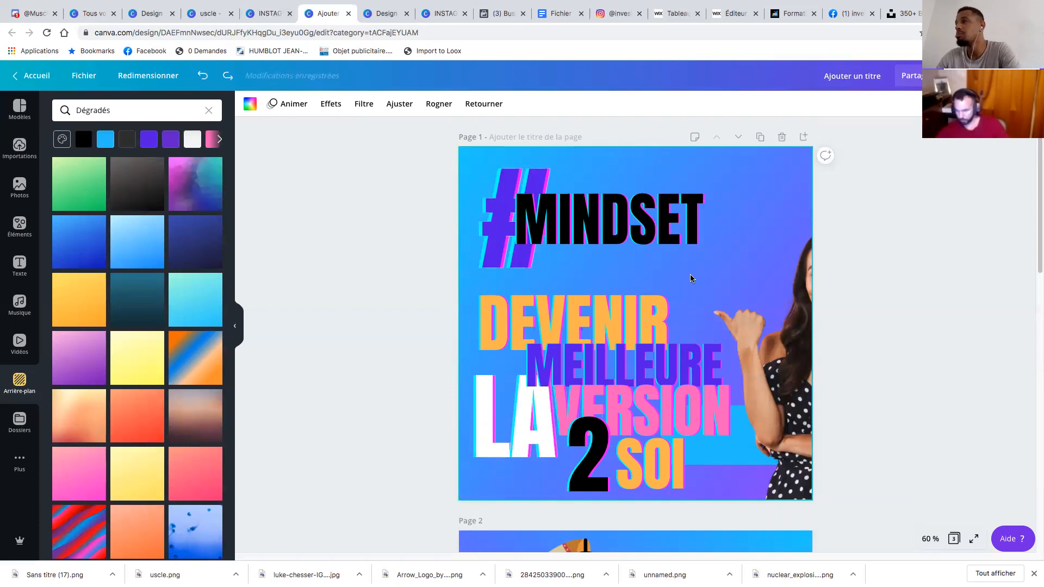
Switch to Photoshop and reposition its window so the Sans titre-2.psd carousel document fits on screen
{"action": "scroll", "coordinate": [691, 278], "scroll_direction": "down", "scroll_amount": 5}
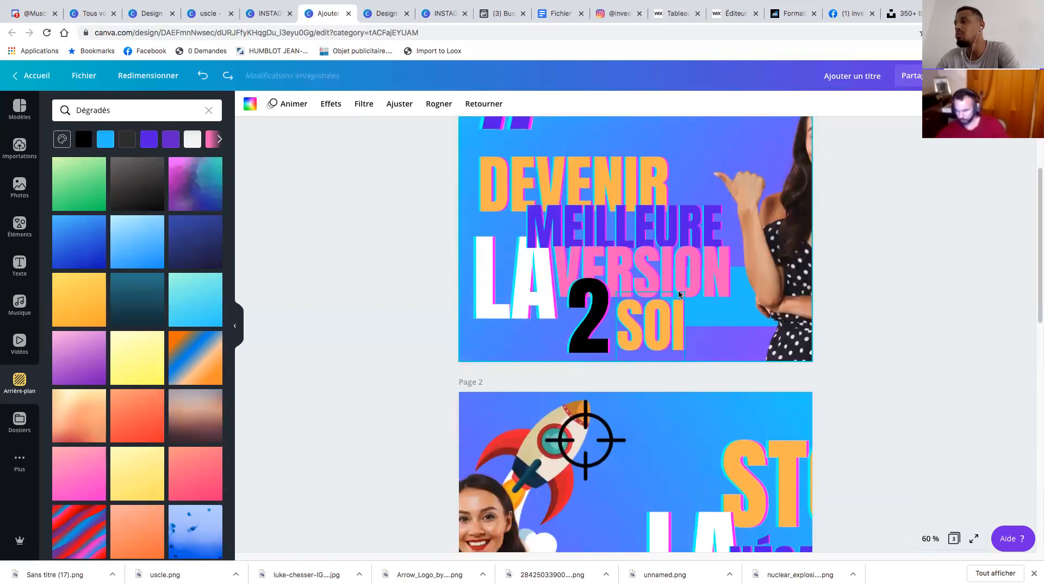
{"action": "scroll", "coordinate": [681, 304], "scroll_direction": "down", "scroll_amount": 12}
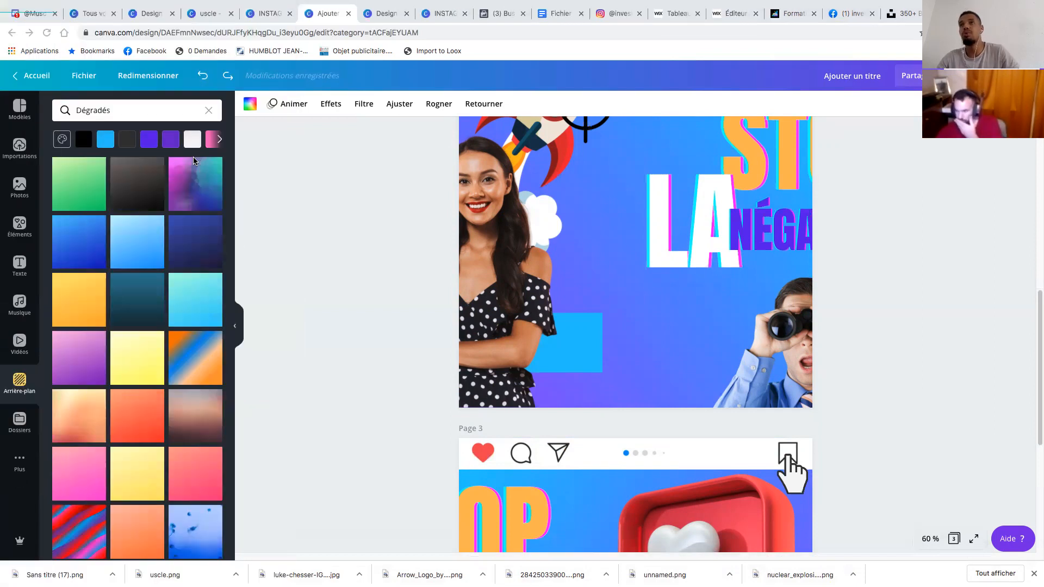
{"action": "key", "text": "ctrl+Left"}
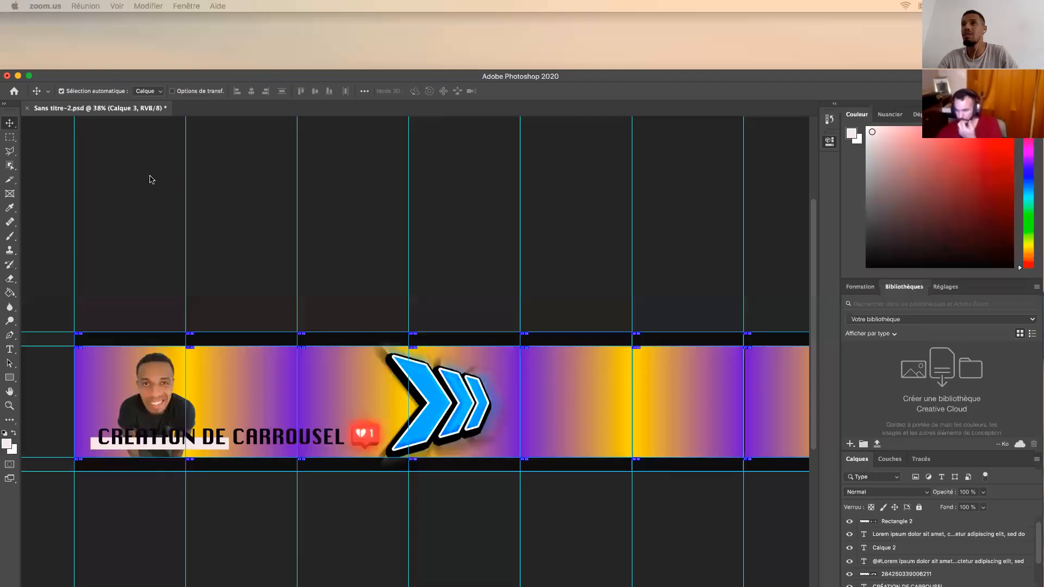
{"action": "left_click_drag", "start_coordinate": [152, 178], "coordinate": [141, 126]}
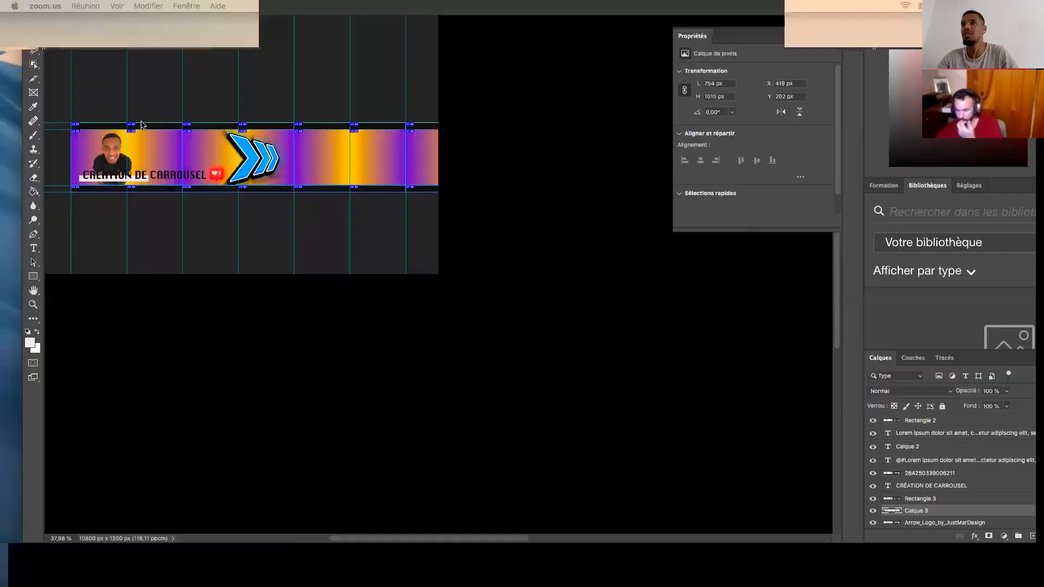
{"action": "left_click", "coordinate": [78, 24]}
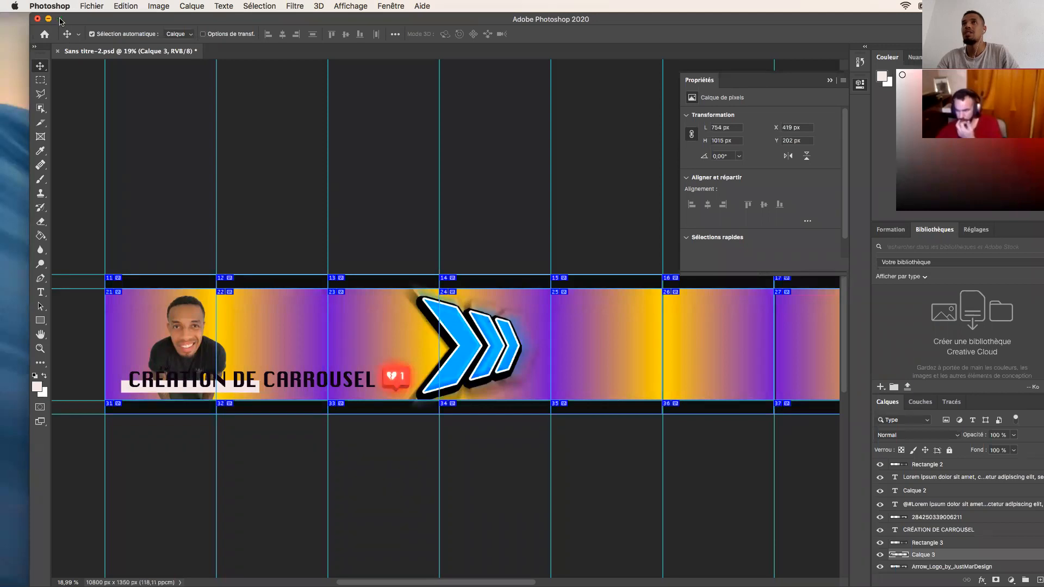
{"action": "left_click_drag", "start_coordinate": [60, 20], "coordinate": [31, 20]}
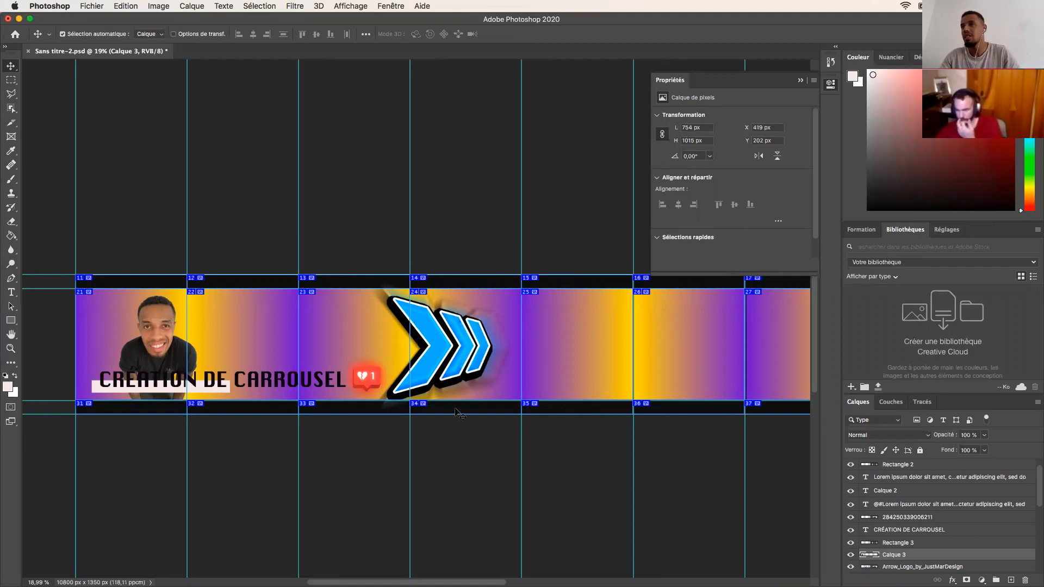
Examine the whole Photoshop carousel strip and select the gradient background image on the fifth slide
{"action": "left_click", "coordinate": [454, 435]}
{"action": "scroll", "coordinate": [455, 433], "scroll_direction": "down", "scroll_amount": 5}
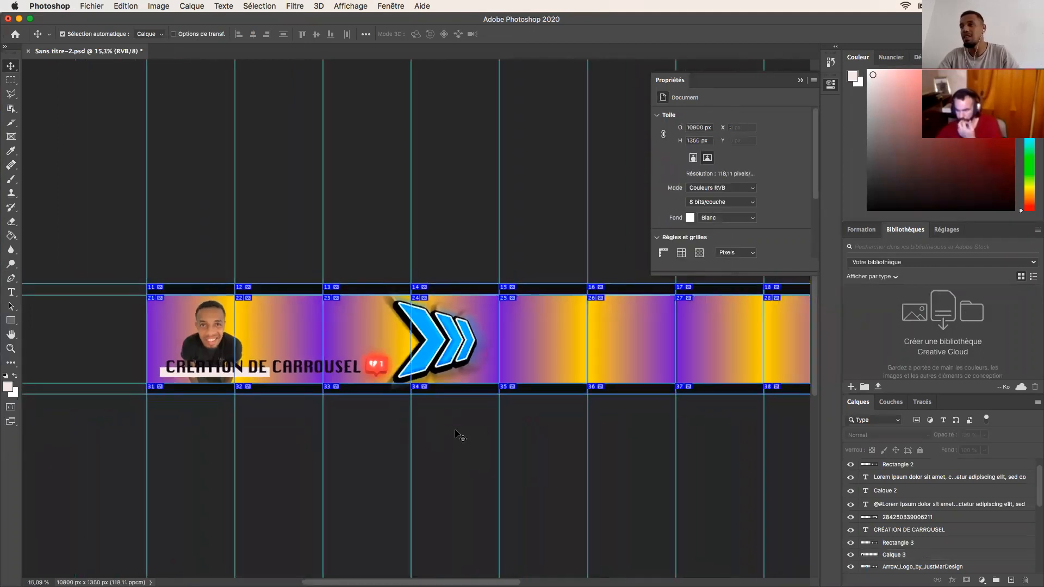
{"action": "scroll", "coordinate": [455, 436], "scroll_direction": "up", "scroll_amount": 1}
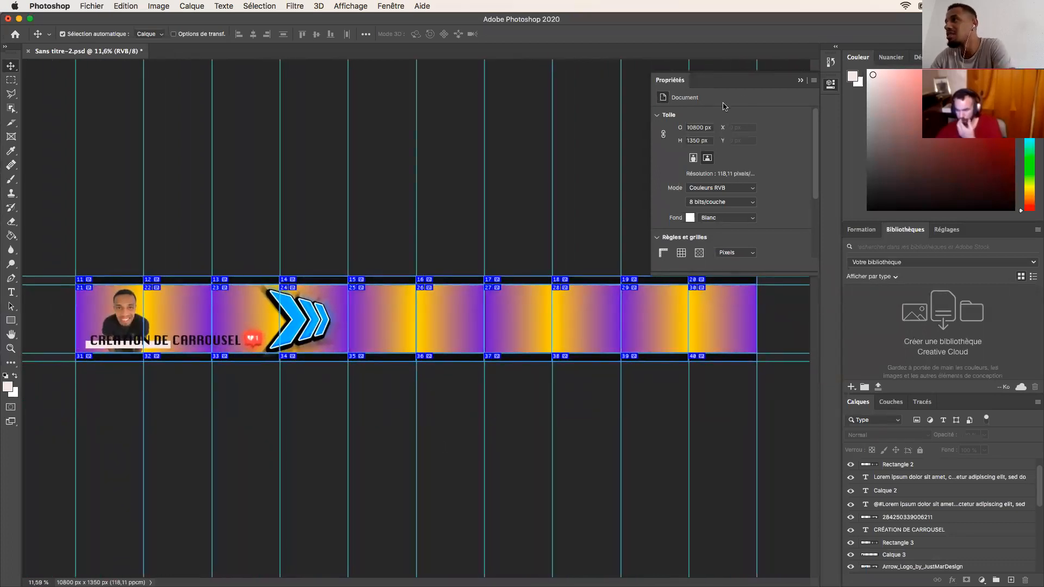
{"action": "left_click_drag", "start_coordinate": [393, 310], "coordinate": [404, 309]}
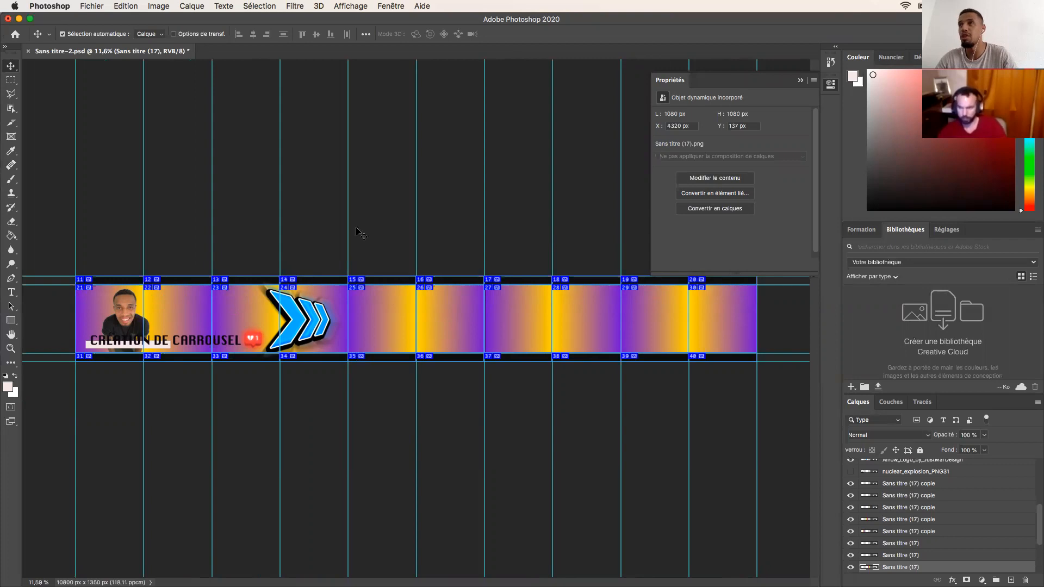
Switch back to Canva and compare how the gradient background runs across the three carousel pages
{"action": "key", "text": "ctrl+Right"}
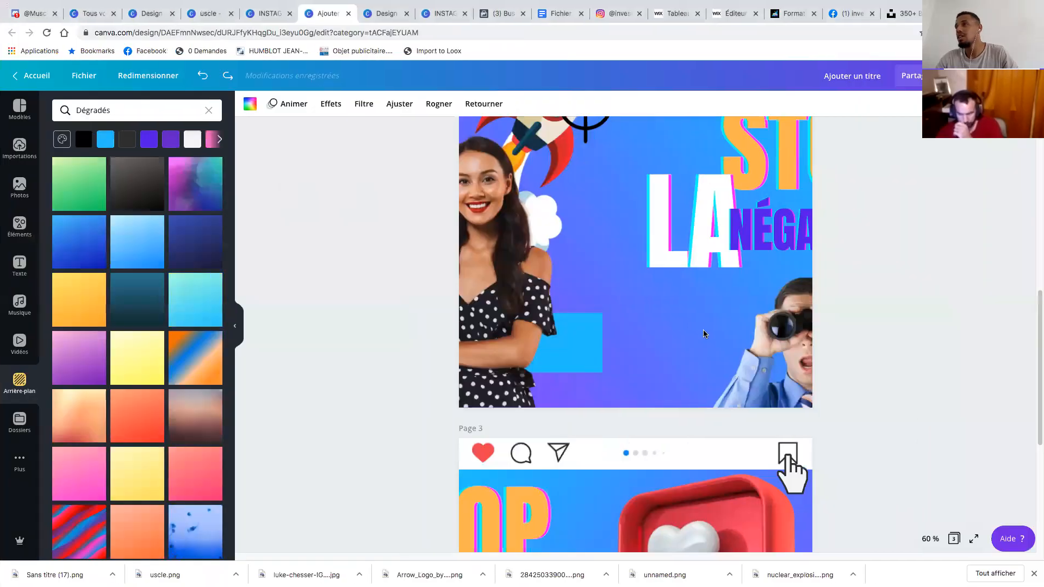
{"action": "scroll", "coordinate": [703, 330], "scroll_direction": "up", "scroll_amount": 9}
{"action": "scroll", "coordinate": [681, 311], "scroll_direction": "down", "scroll_amount": 10}
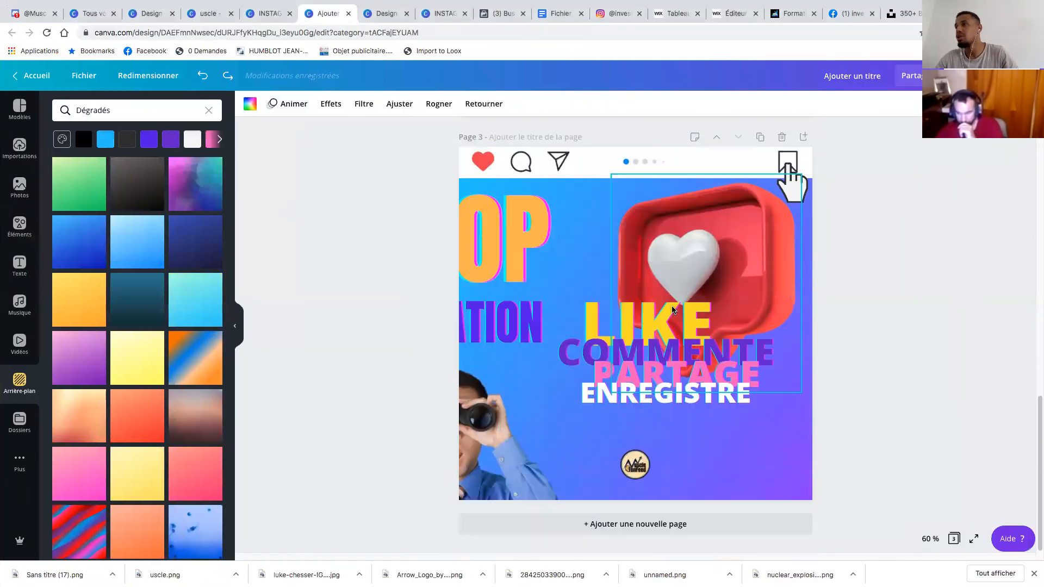
Switch to Photoshop and examine how the portrait, CRÉATION DE CARROUSEL title, heart badge and blue arrows run across the slide guides
{"action": "key", "text": "ctrl+Left"}
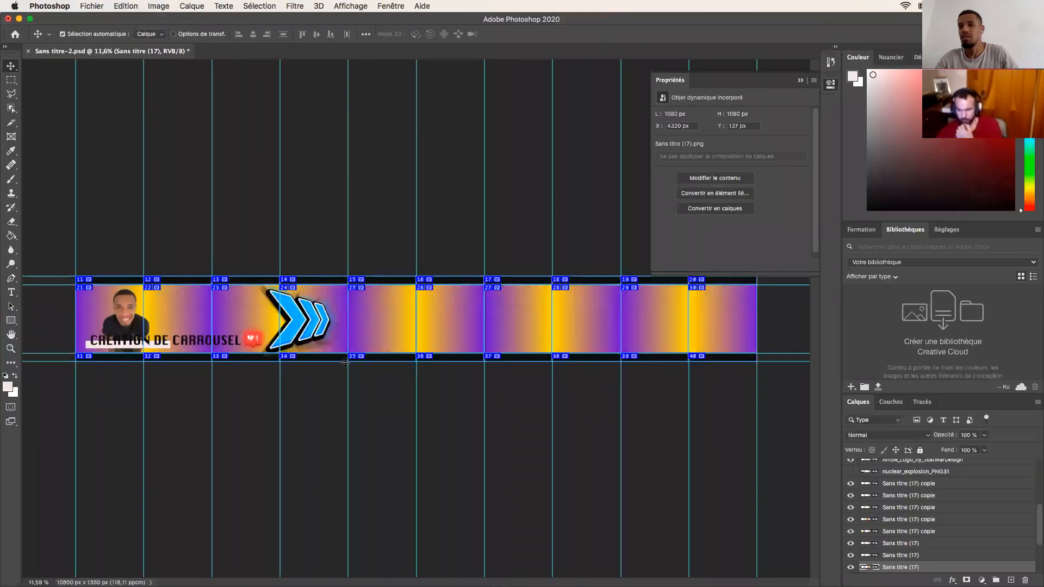
{"action": "scroll", "coordinate": [212, 314], "scroll_direction": "up", "scroll_amount": 8}
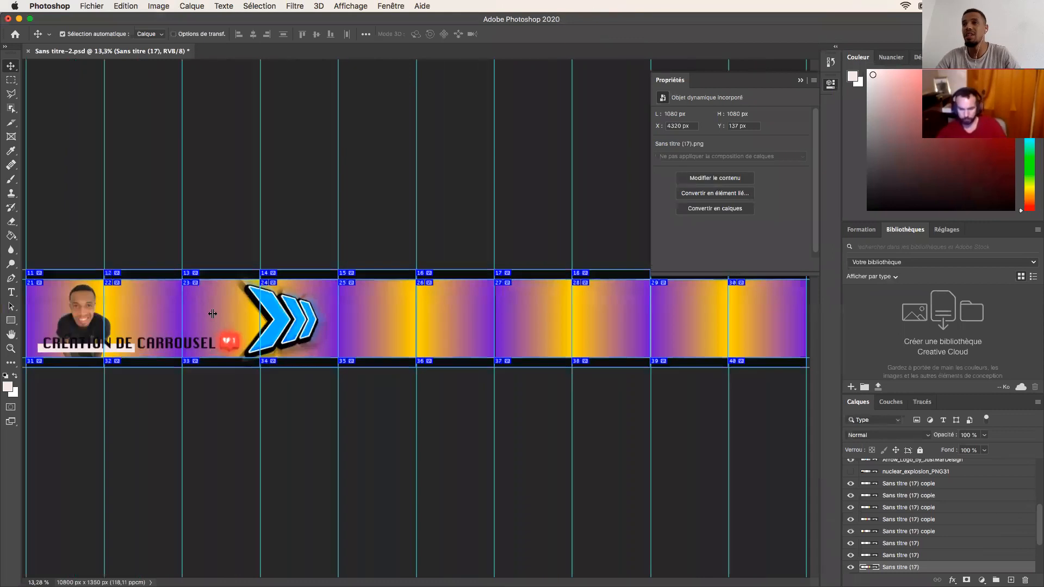
{"action": "scroll", "coordinate": [212, 313], "scroll_direction": "up", "scroll_amount": 2}
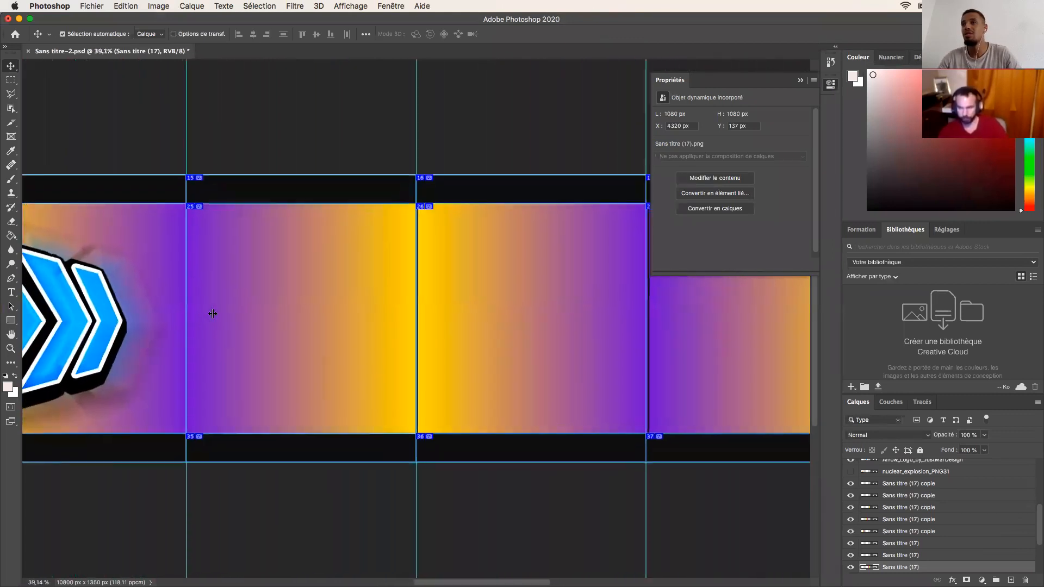
{"action": "scroll", "coordinate": [213, 313], "scroll_direction": "left", "scroll_amount": 8}
{"action": "scroll", "coordinate": [212, 316], "scroll_direction": "left", "scroll_amount": 10}
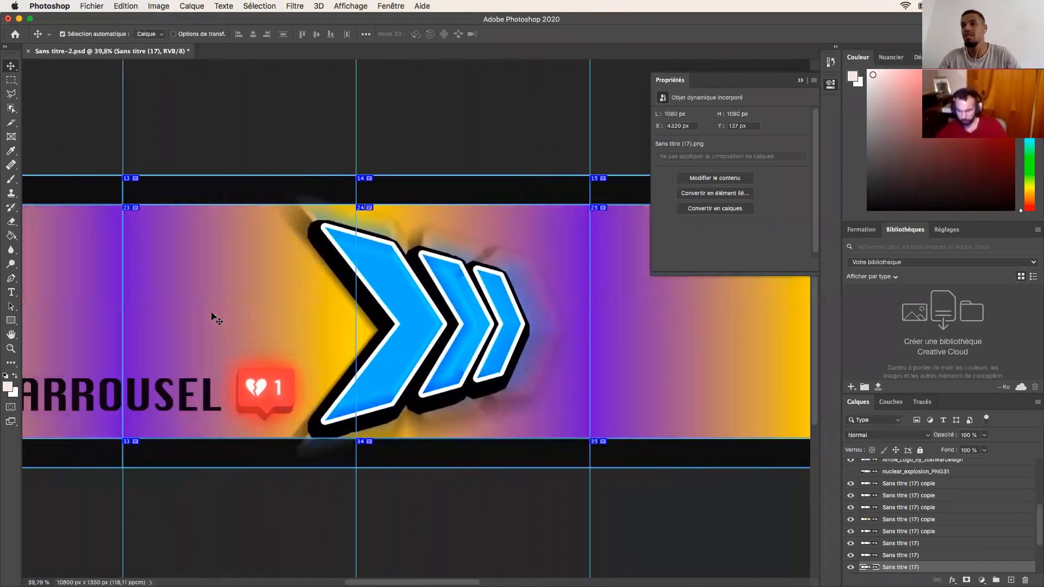
{"action": "scroll", "coordinate": [133, 254], "scroll_direction": "left", "scroll_amount": 8}
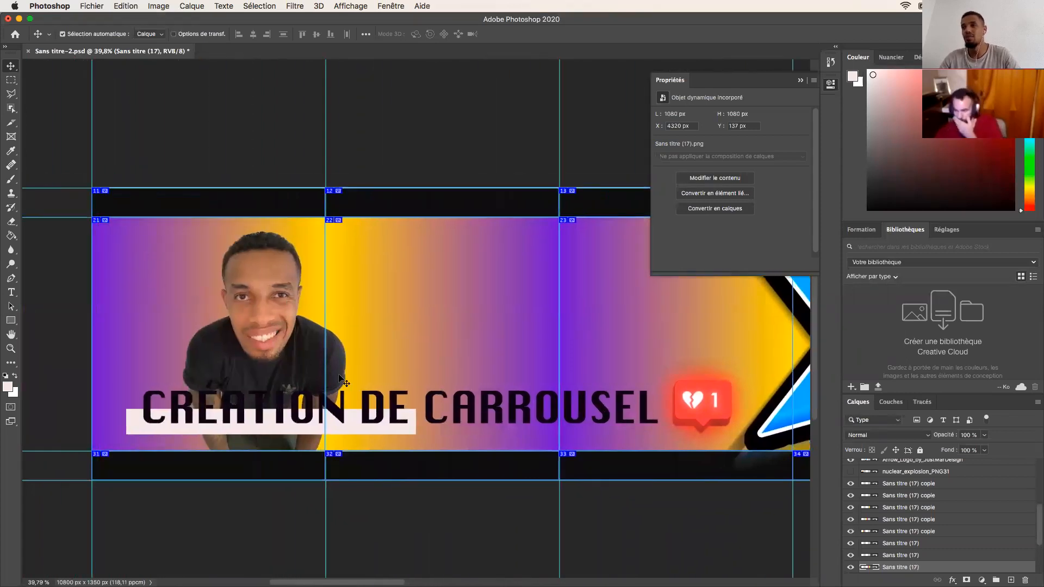
{"action": "scroll", "coordinate": [354, 310], "scroll_direction": "right", "scroll_amount": 12}
{"action": "scroll", "coordinate": [354, 310], "scroll_direction": "down", "scroll_amount": 3}
{"action": "scroll", "coordinate": [356, 310], "scroll_direction": "right", "scroll_amount": 15}
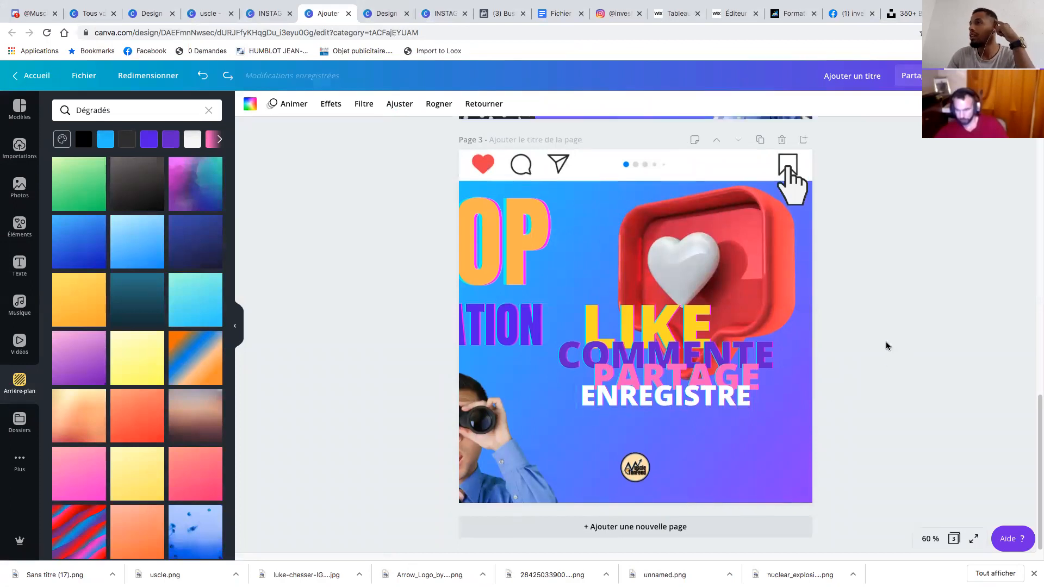
Switch to Canva and review the carousel pages again, ending on the like, comment, share and save call to action
{"action": "scroll", "coordinate": [886, 342], "scroll_direction": "up", "scroll_amount": 2}
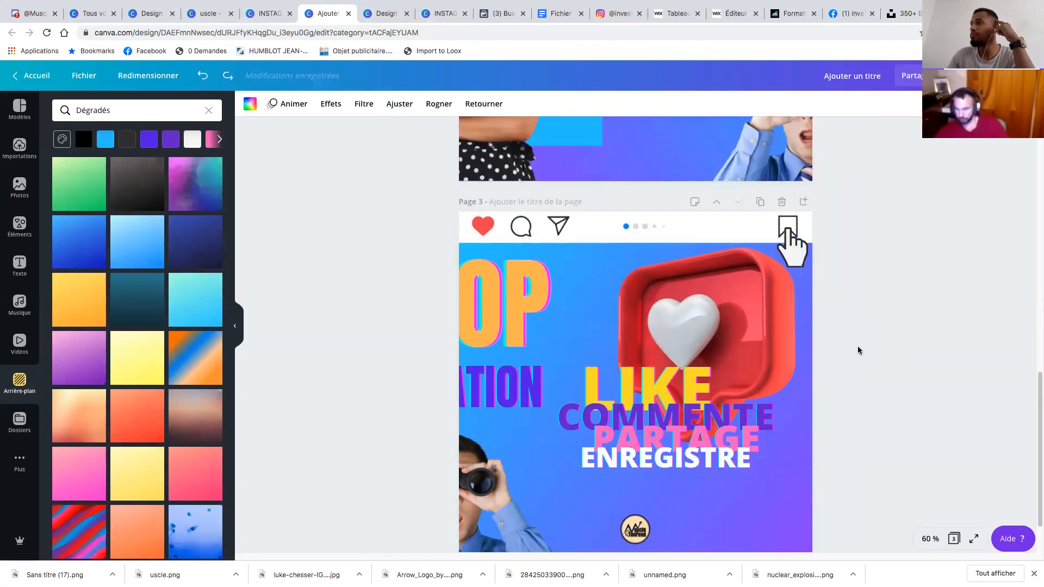
{"action": "scroll", "coordinate": [857, 349], "scroll_direction": "down", "scroll_amount": 2}
{"action": "scroll", "coordinate": [844, 360], "scroll_direction": "up", "scroll_amount": 15}
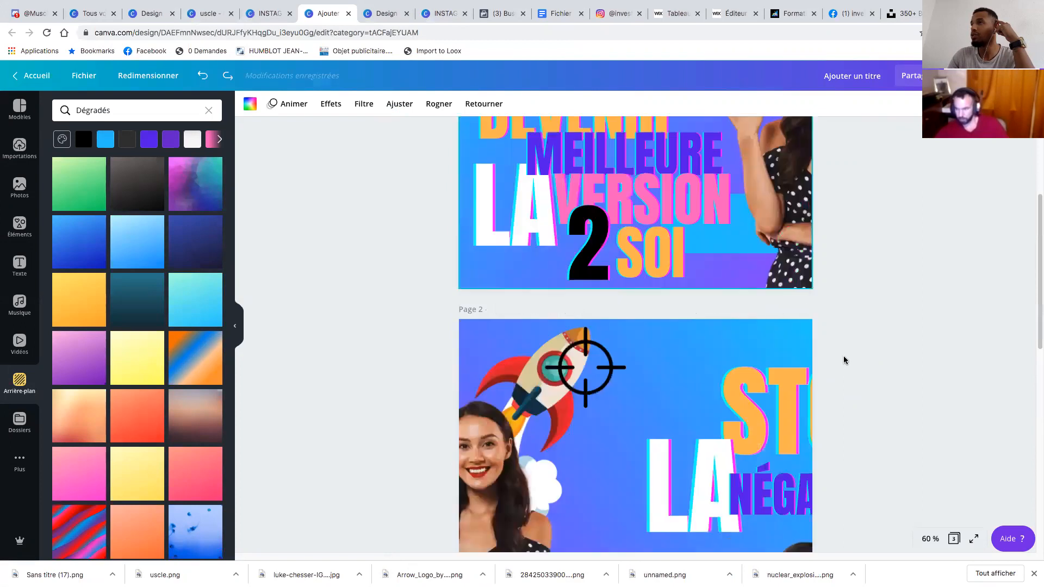
{"action": "scroll", "coordinate": [845, 358], "scroll_direction": "down", "scroll_amount": 15}
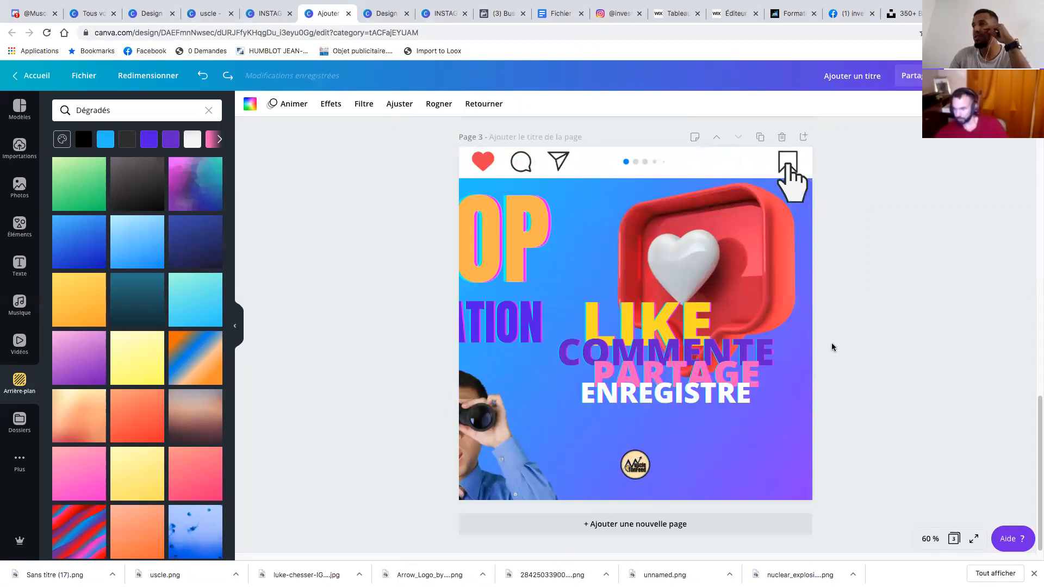
{"action": "scroll", "coordinate": [839, 346], "scroll_direction": "up", "scroll_amount": 1}
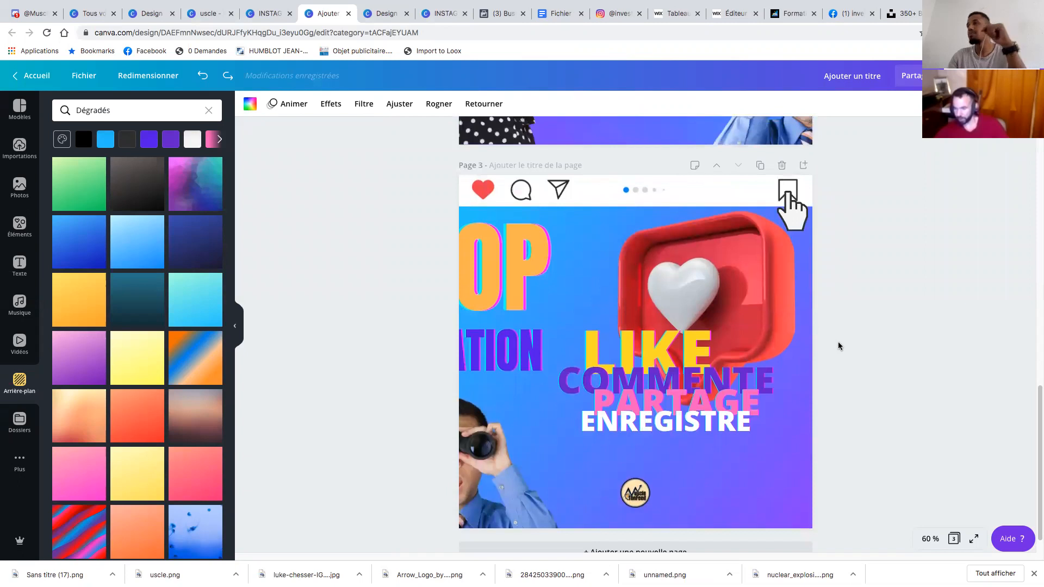
{"action": "scroll", "coordinate": [838, 346], "scroll_direction": "up", "scroll_amount": 3}
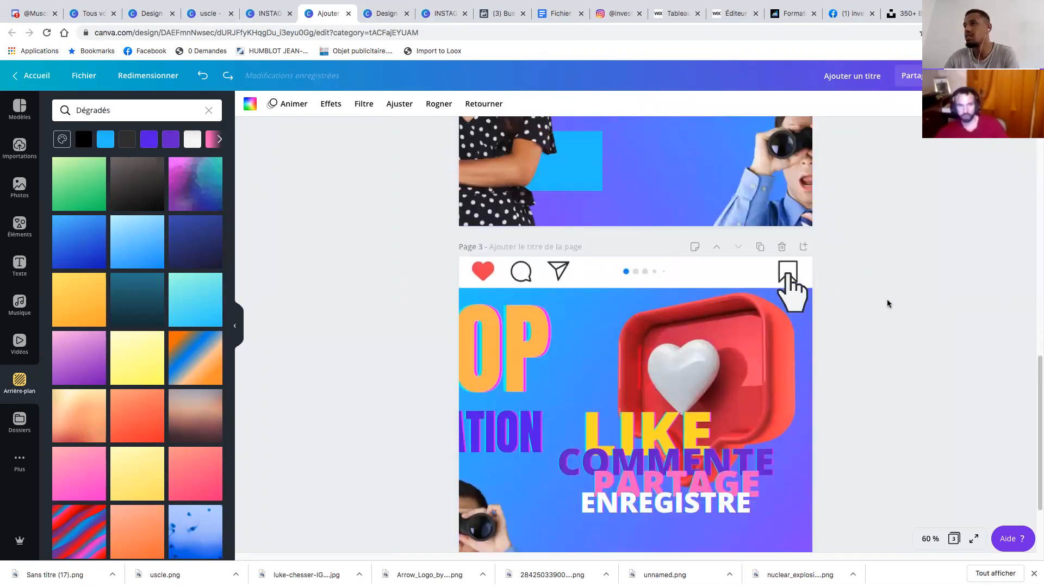
Scale down the round logo below the call-to-action text on page 3
{"action": "scroll", "coordinate": [892, 324], "scroll_direction": "down", "scroll_amount": 4}
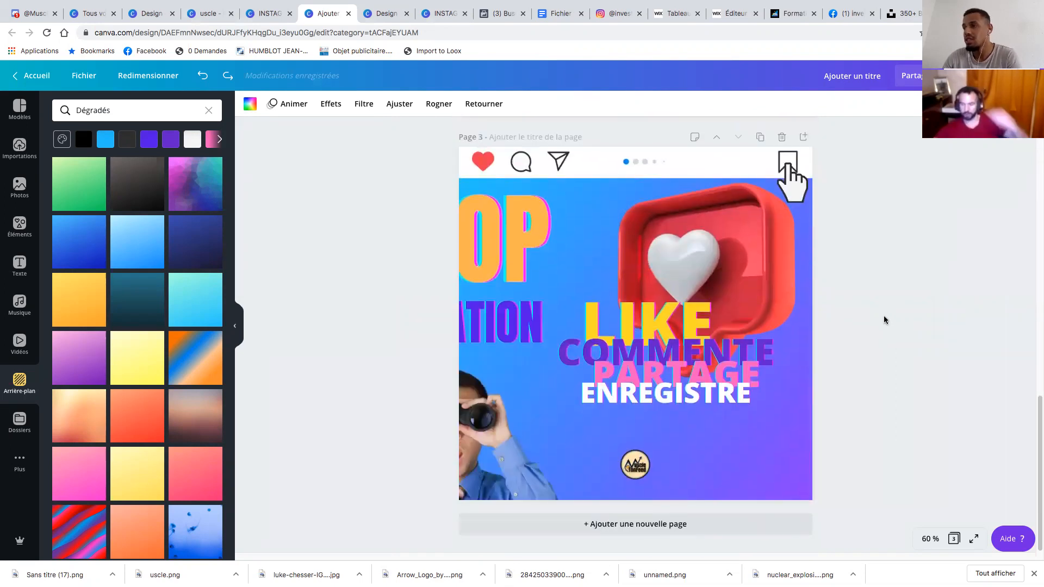
{"action": "left_click", "coordinate": [635, 465]}
{"action": "mouse_move", "coordinate": [653, 448]}
{"action": "left_mouse_down"}
{"action": "mouse_move", "coordinate": [667, 435]}
{"action": "mouse_move", "coordinate": [642, 464]}
{"action": "left_mouse_up"}
Review the carousel from the #MINDSET cover on page 1 to the rocket and target on page 2
{"action": "scroll", "coordinate": [743, 418], "scroll_direction": "up", "scroll_amount": 15}
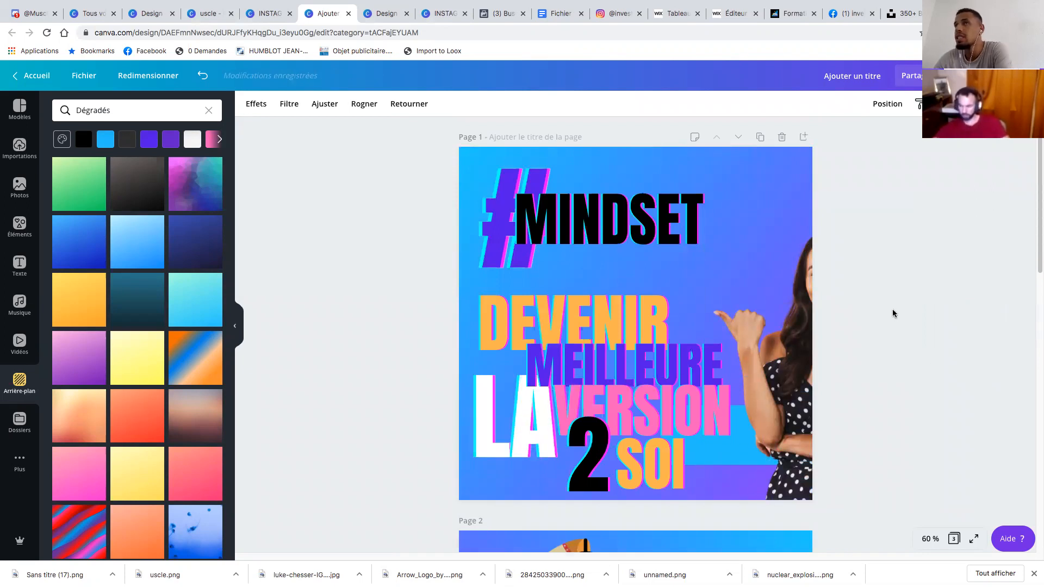
{"action": "scroll", "coordinate": [876, 370], "scroll_direction": "down", "scroll_amount": 5}
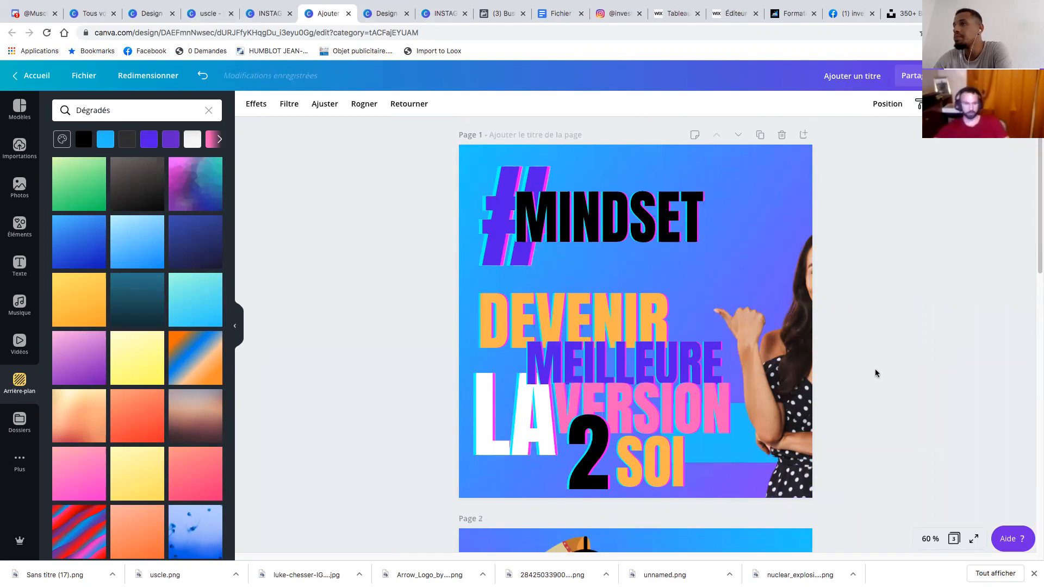
{"action": "scroll", "coordinate": [874, 370], "scroll_direction": "down", "scroll_amount": 5}
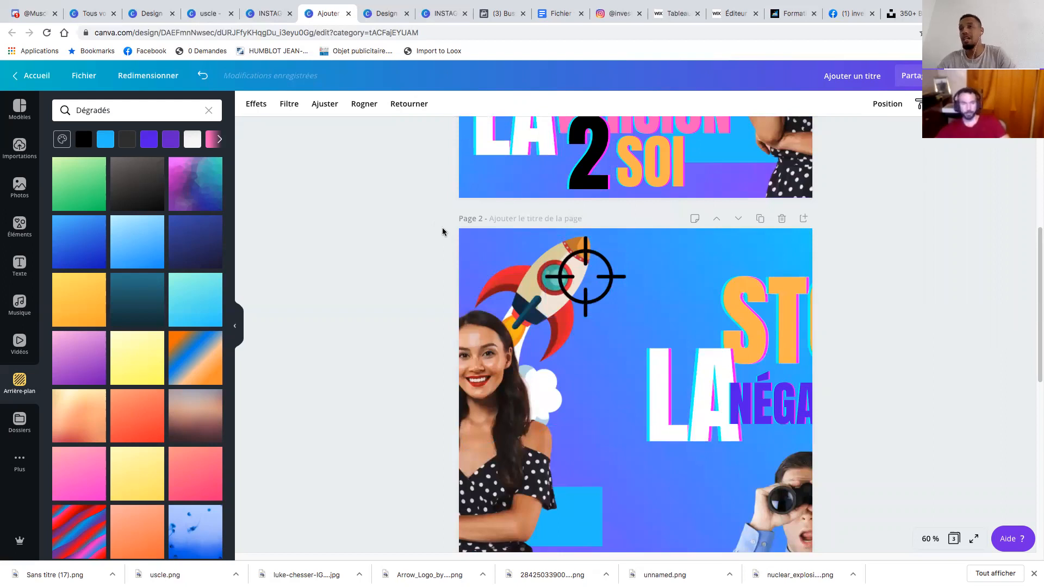
Switch to Photoshop and examine how the portrait, title, heart badge, blue arrows and gradient continue across the slide guides
{"action": "key", "text": "ctrl+Left"}
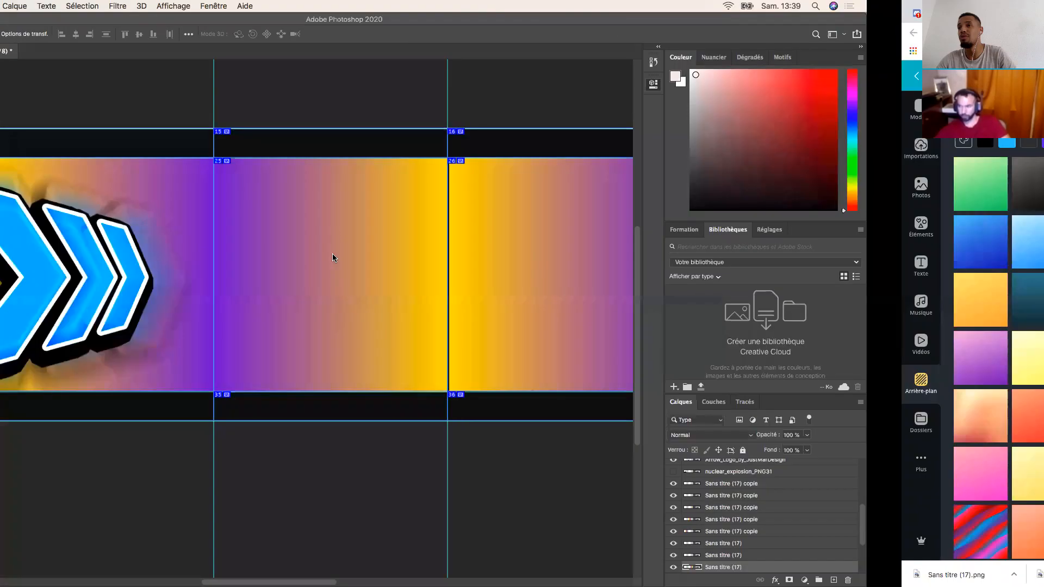
{"action": "scroll", "coordinate": [212, 271], "scroll_direction": "left", "scroll_amount": 12}
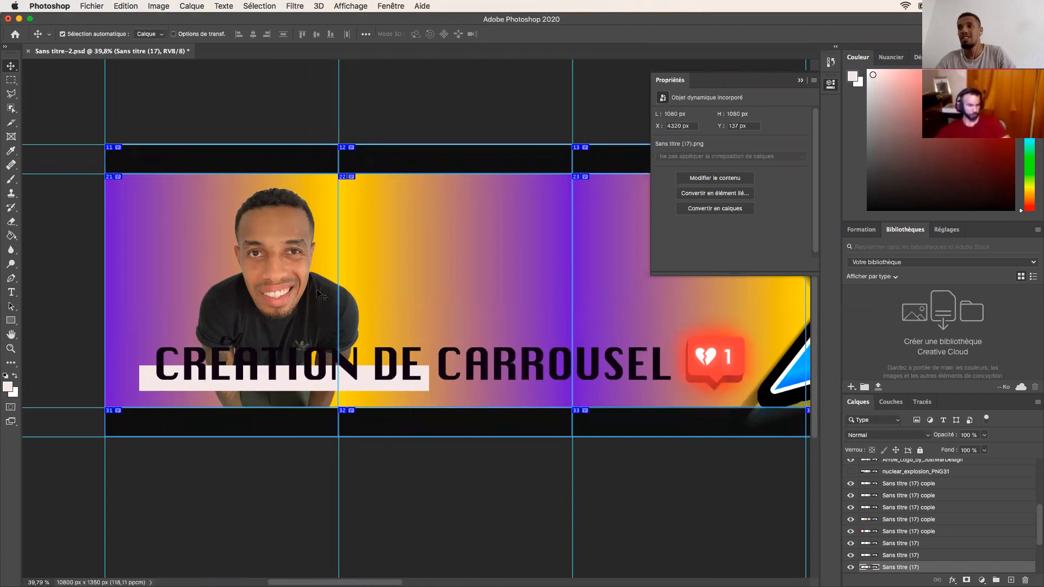
{"action": "scroll", "coordinate": [433, 269], "scroll_direction": "right", "scroll_amount": 10}
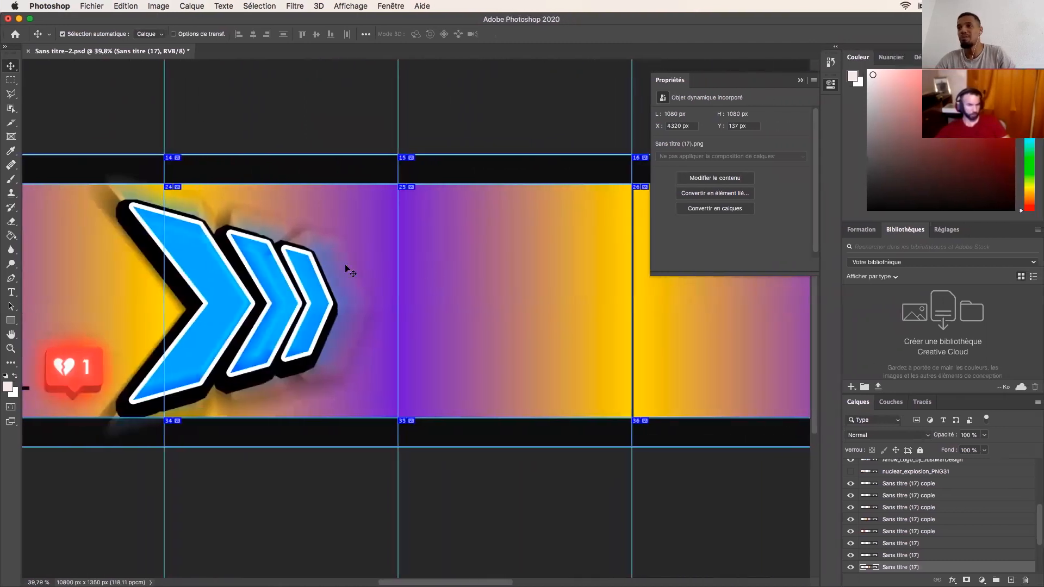
{"action": "scroll", "coordinate": [255, 270], "scroll_direction": "left", "scroll_amount": 15}
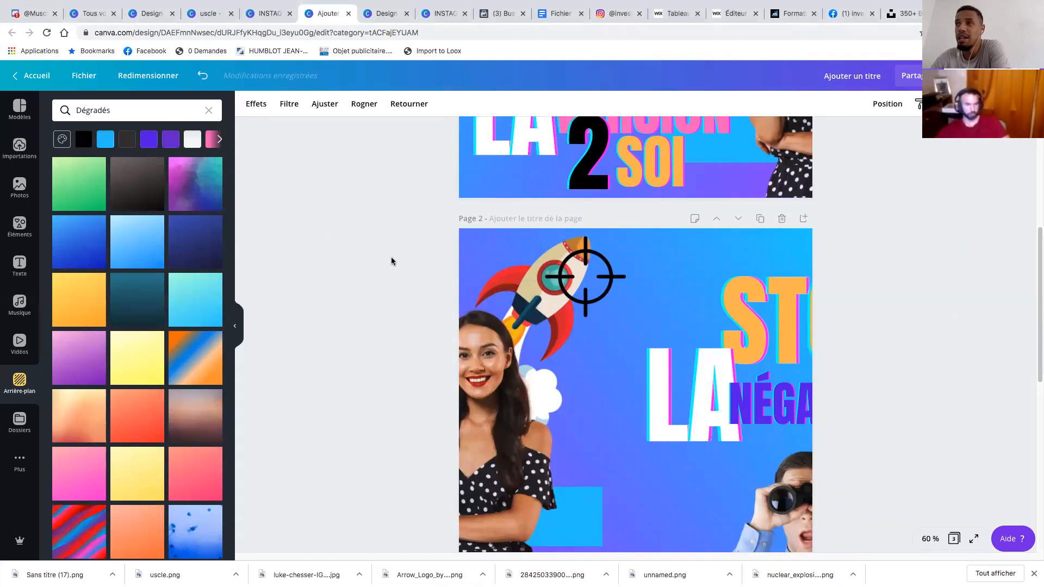
Return to Canva and compare how the woman and blue rectangle continue from page 1 onto page 2
{"action": "scroll", "coordinate": [381, 301], "scroll_direction": "up", "scroll_amount": 1}
{"action": "scroll", "coordinate": [382, 302], "scroll_direction": "up", "scroll_amount": 5}
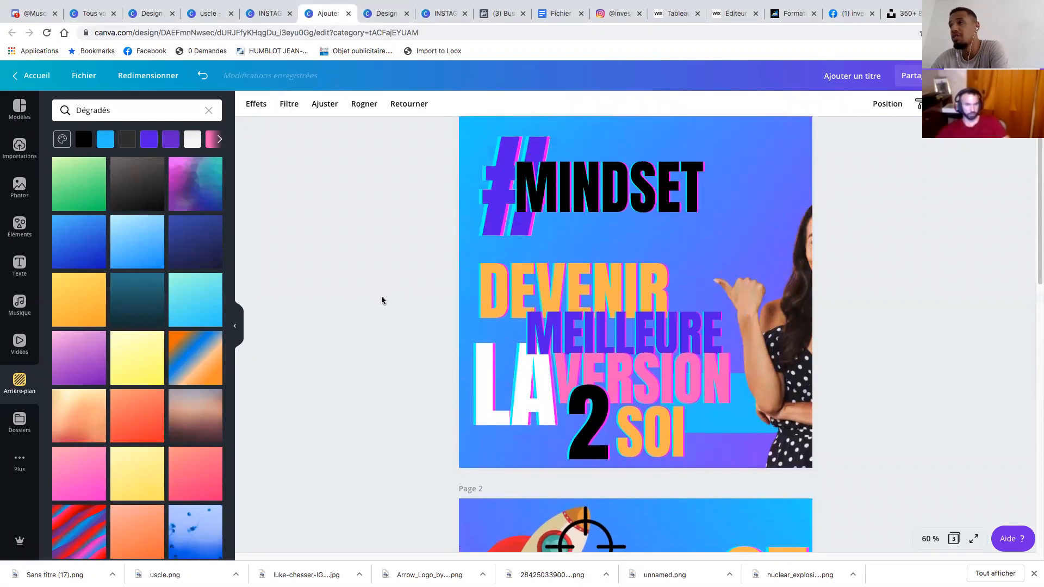
{"action": "scroll", "coordinate": [382, 301], "scroll_direction": "down", "scroll_amount": 2}
{"action": "scroll", "coordinate": [382, 300], "scroll_direction": "down", "scroll_amount": 1}
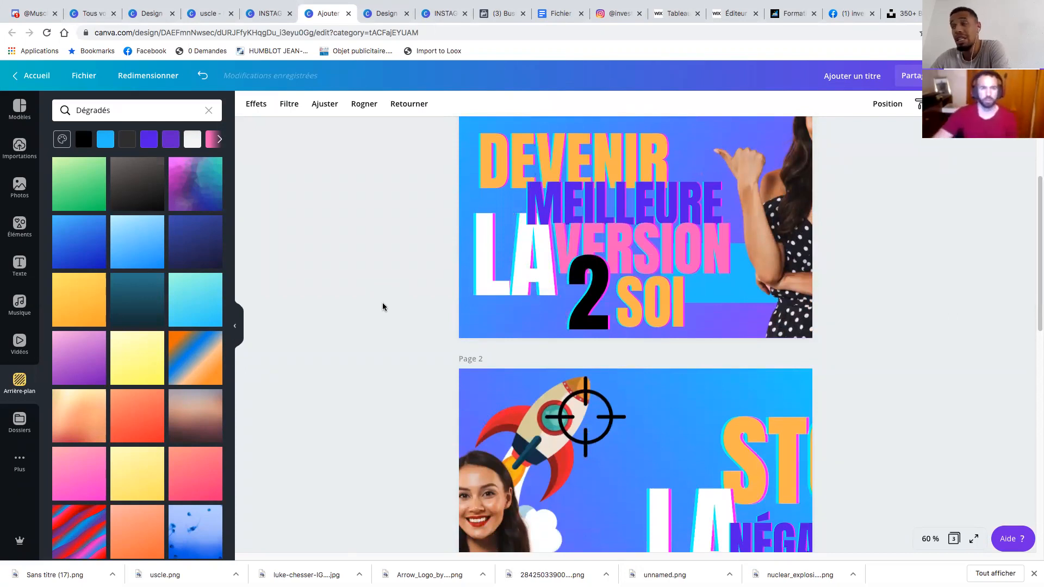
{"action": "scroll", "coordinate": [383, 307], "scroll_direction": "up", "scroll_amount": 1}
{"action": "scroll", "coordinate": [383, 307], "scroll_direction": "up", "scroll_amount": 1}
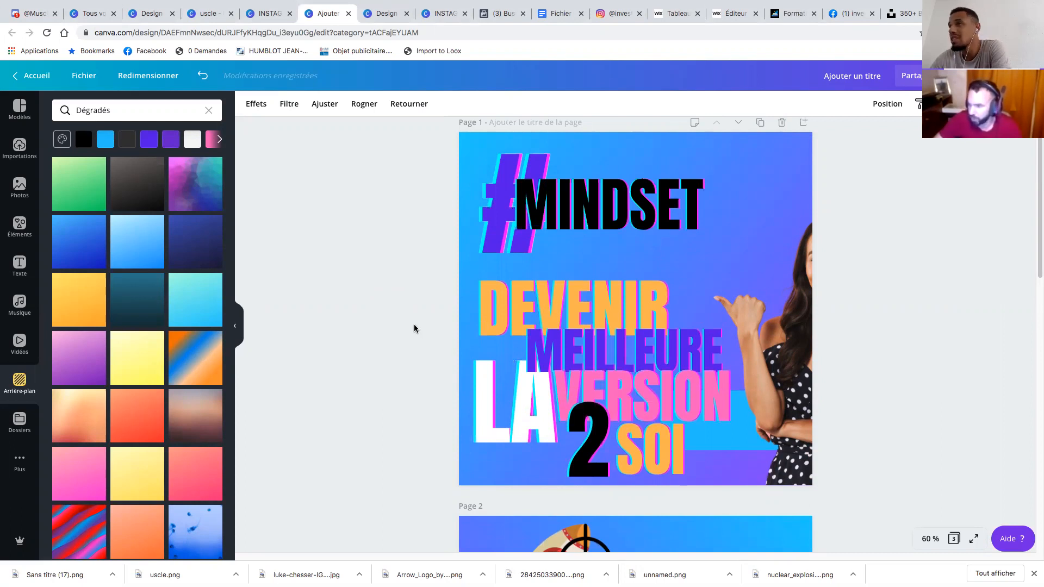
{"action": "scroll", "coordinate": [413, 325], "scroll_direction": "up", "scroll_amount": 1}
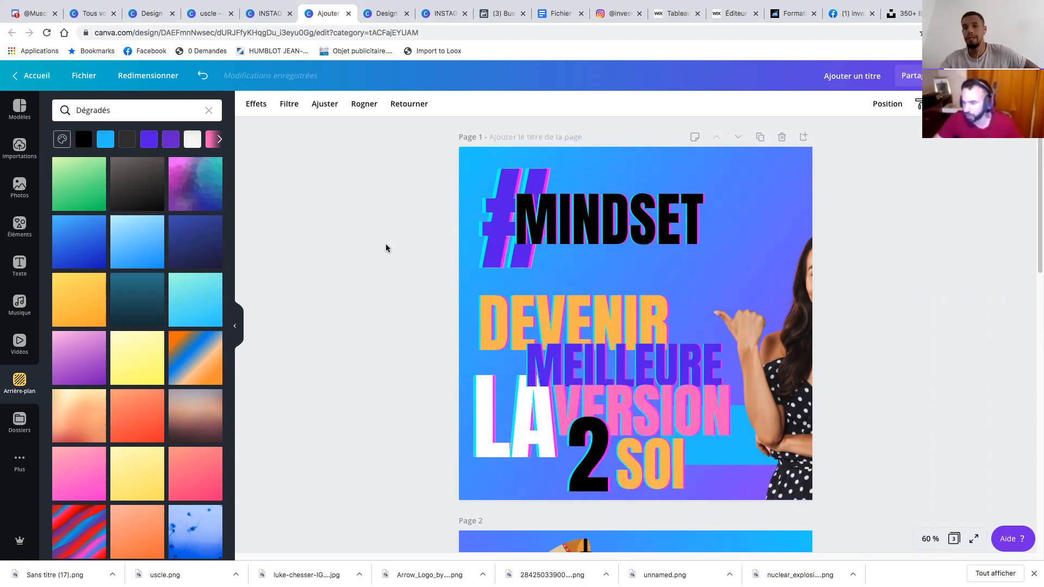
Close the browser's downloads bar and bring the #MINDSET cover page back into full view
{"action": "left_click", "coordinate": [1034, 574]}
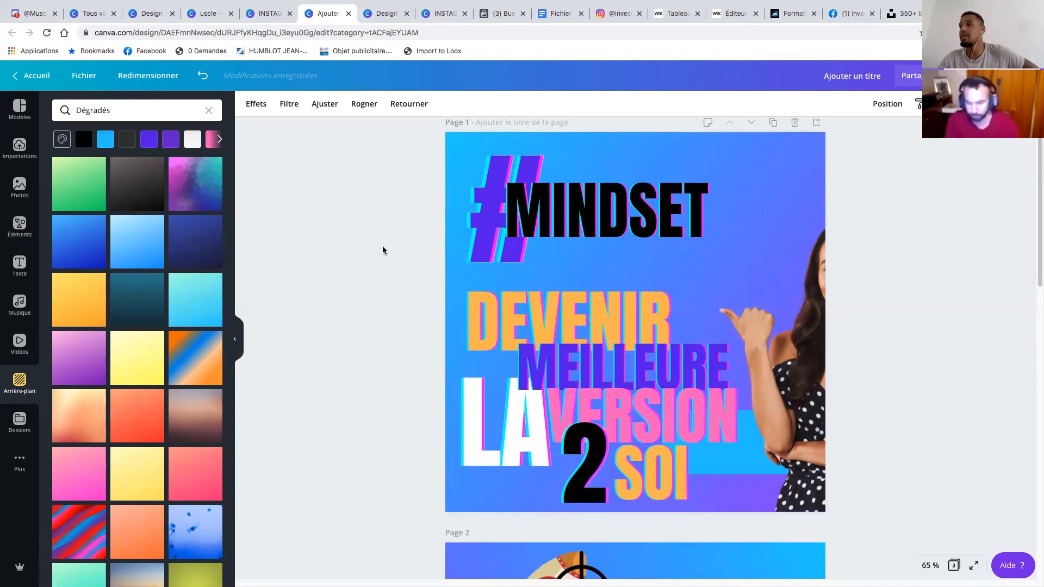
{"action": "scroll", "coordinate": [383, 254], "scroll_direction": "down", "scroll_amount": 1}
{"action": "scroll", "coordinate": [383, 254], "scroll_direction": "up", "scroll_amount": 2}
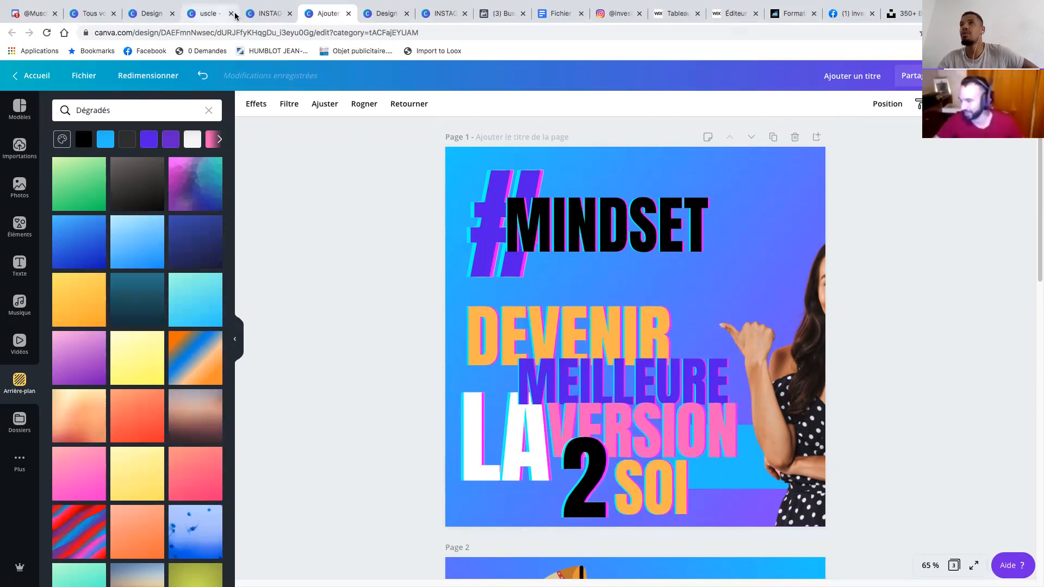
Open the six-page INSTAGRAM design and examine how people, text and gradients run across its Jack Ma carousel pages
{"action": "left_click", "coordinate": [267, 13]}
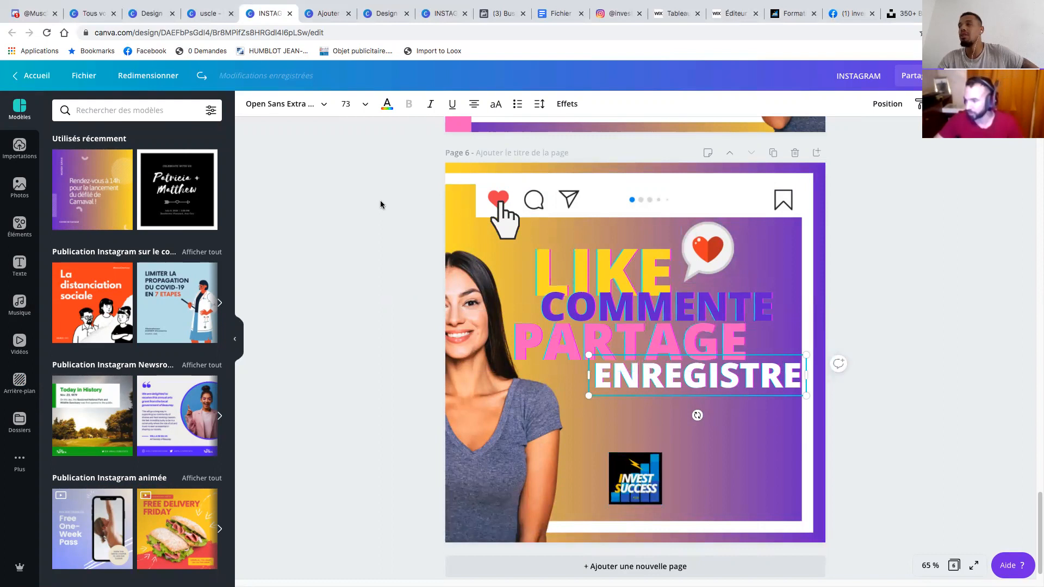
{"action": "scroll", "coordinate": [380, 197], "scroll_direction": "down", "scroll_amount": 1}
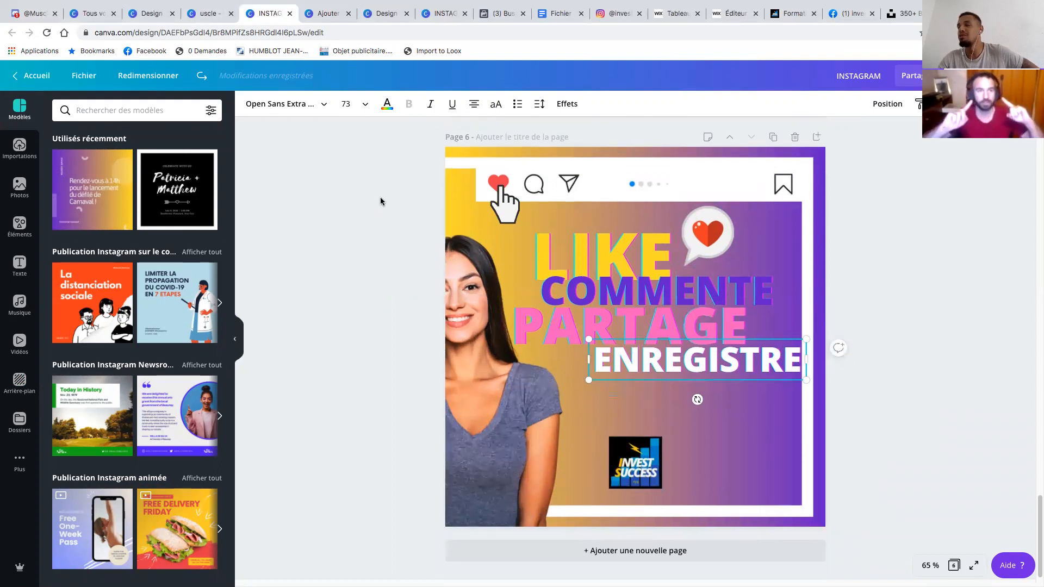
{"action": "scroll", "coordinate": [381, 197], "scroll_direction": "up", "scroll_amount": 2}
{"action": "scroll", "coordinate": [383, 201], "scroll_direction": "up", "scroll_amount": 15}
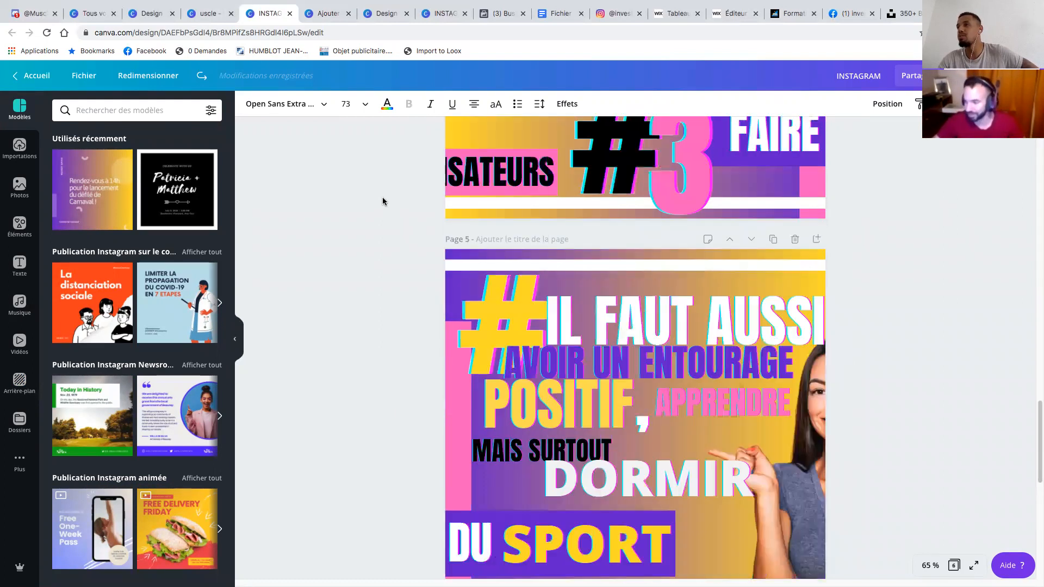
{"action": "scroll", "coordinate": [383, 201], "scroll_direction": "up", "scroll_amount": 20}
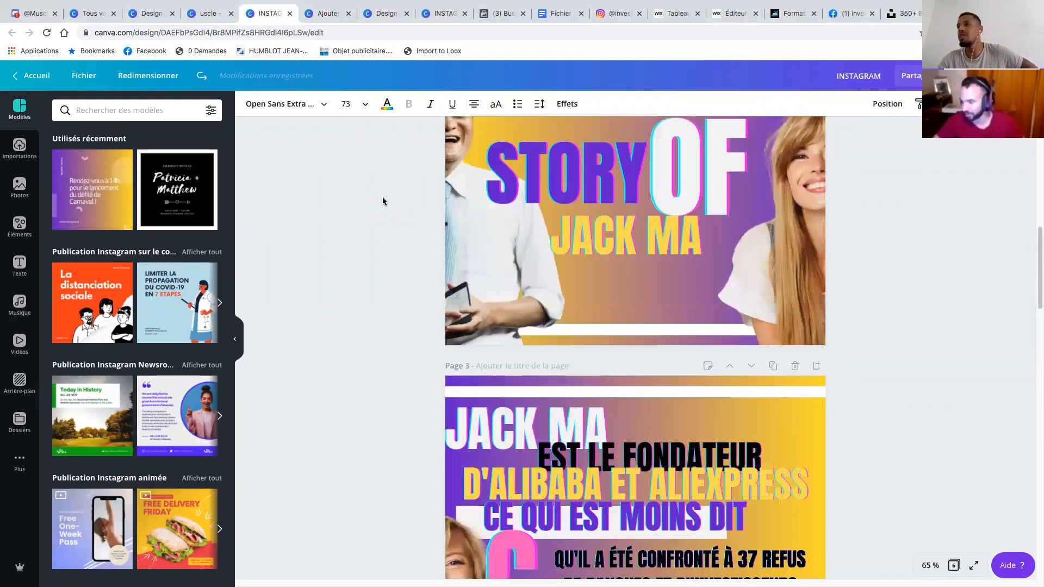
{"action": "scroll", "coordinate": [383, 202], "scroll_direction": "down", "scroll_amount": 7}
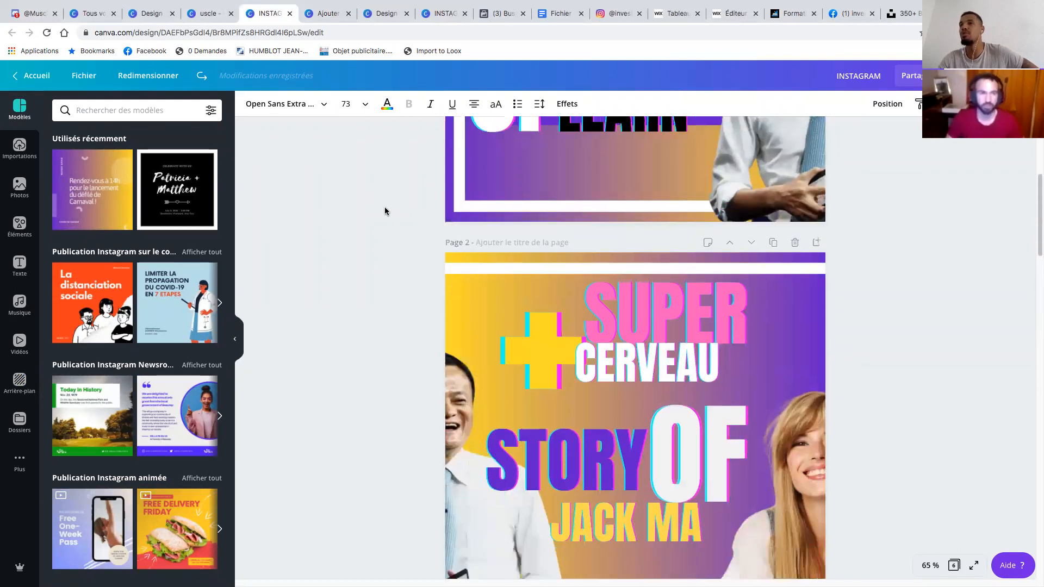
{"action": "scroll", "coordinate": [385, 211], "scroll_direction": "down", "scroll_amount": 7}
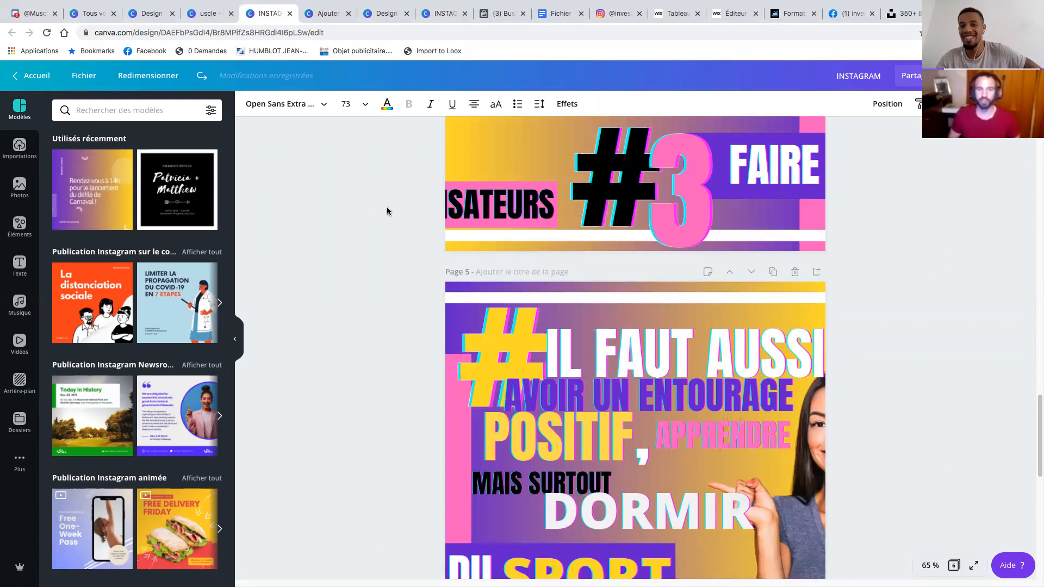
{"action": "scroll", "coordinate": [412, 259], "scroll_direction": "down", "scroll_amount": 2}
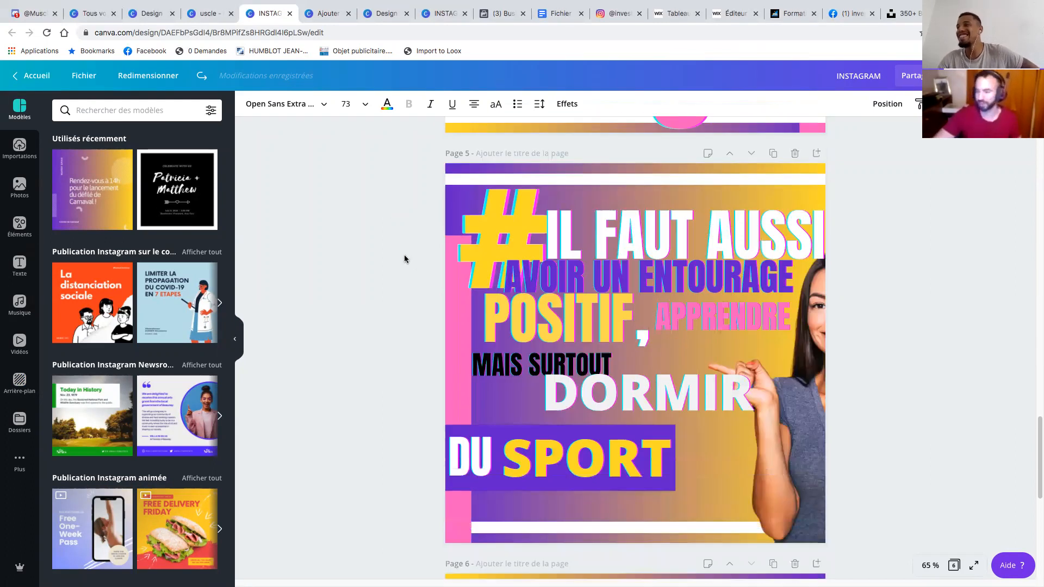
{"action": "scroll", "coordinate": [406, 255], "scroll_direction": "down", "scroll_amount": 4}
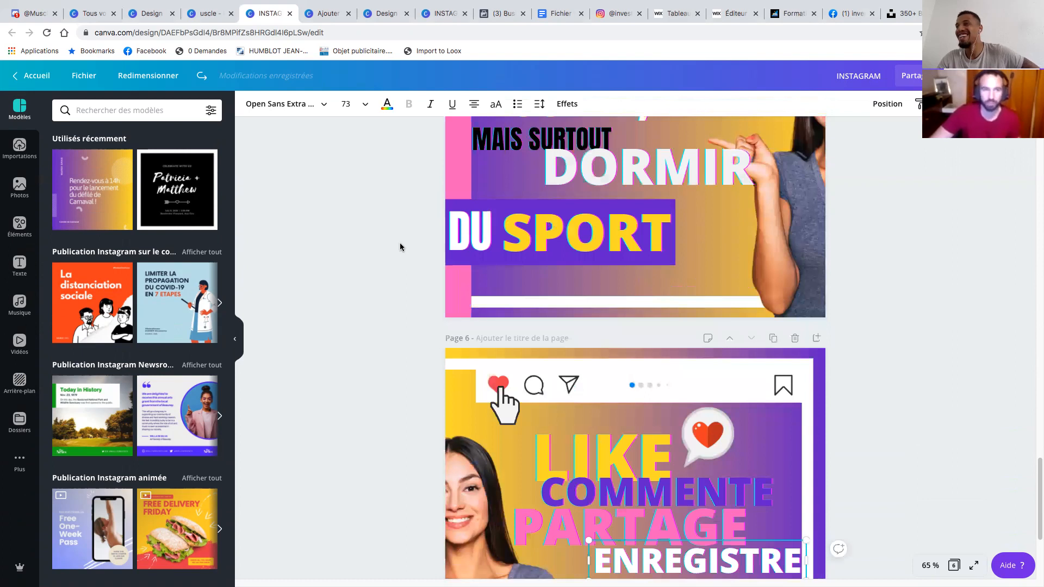